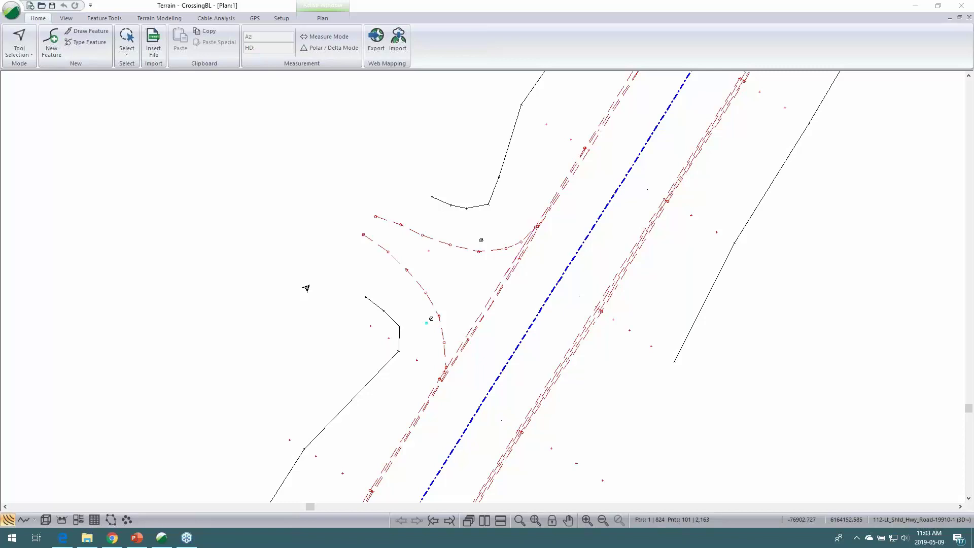
Step: Generate the TIN with triangle calculation enabled, suppressing repeats of the crossing breakline warning and dismissing the messages
click(684, 243)
scroll(568, 263, down, 5)
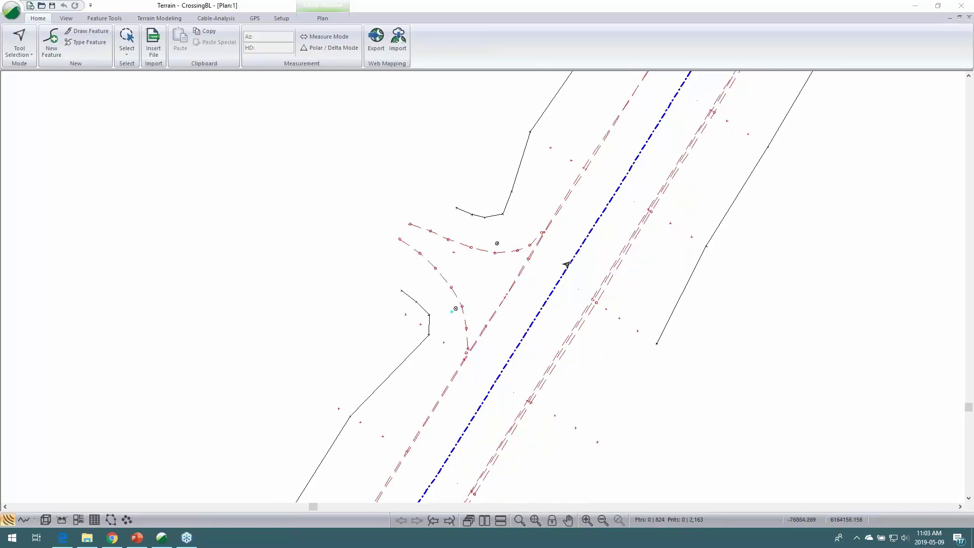
scroll(614, 271, up, 1)
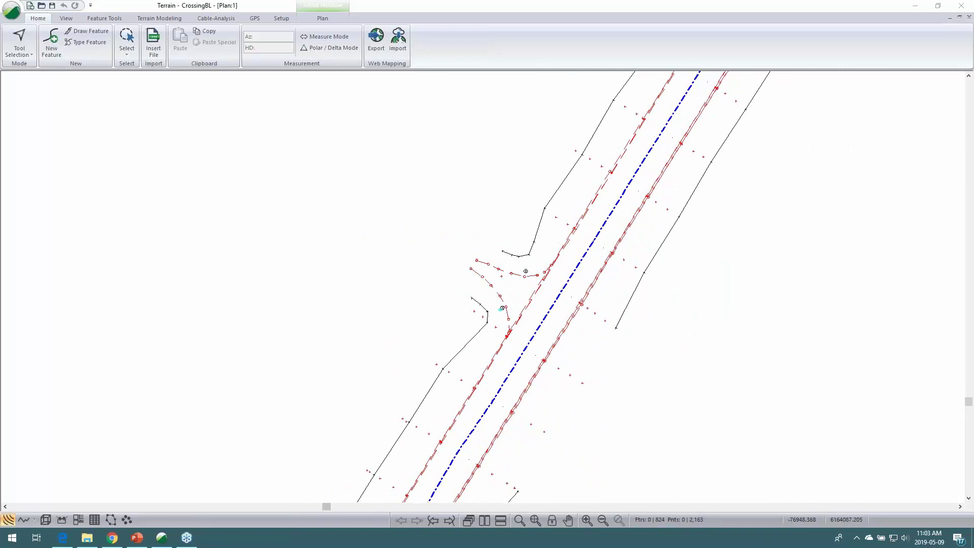
click(153, 43)
click(153, 19)
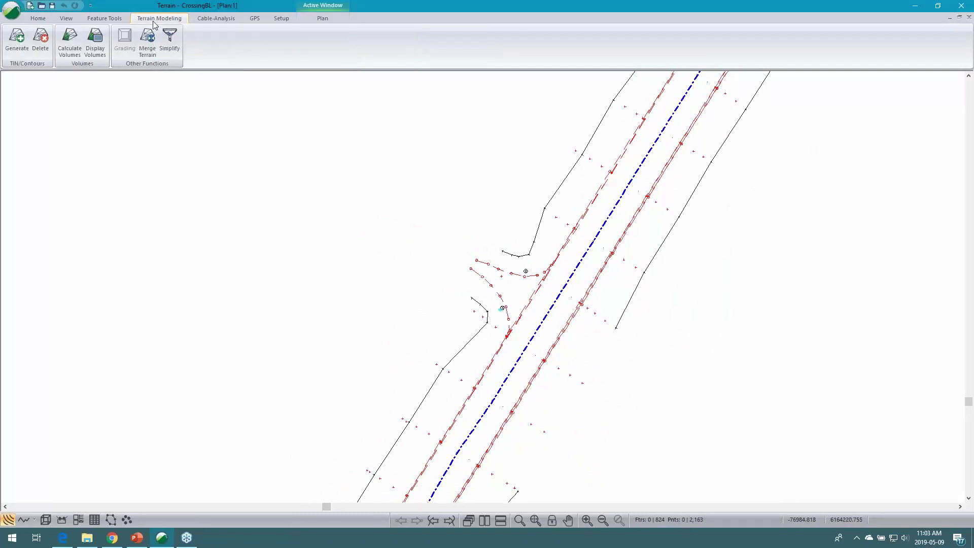
click(17, 37)
click(393, 155)
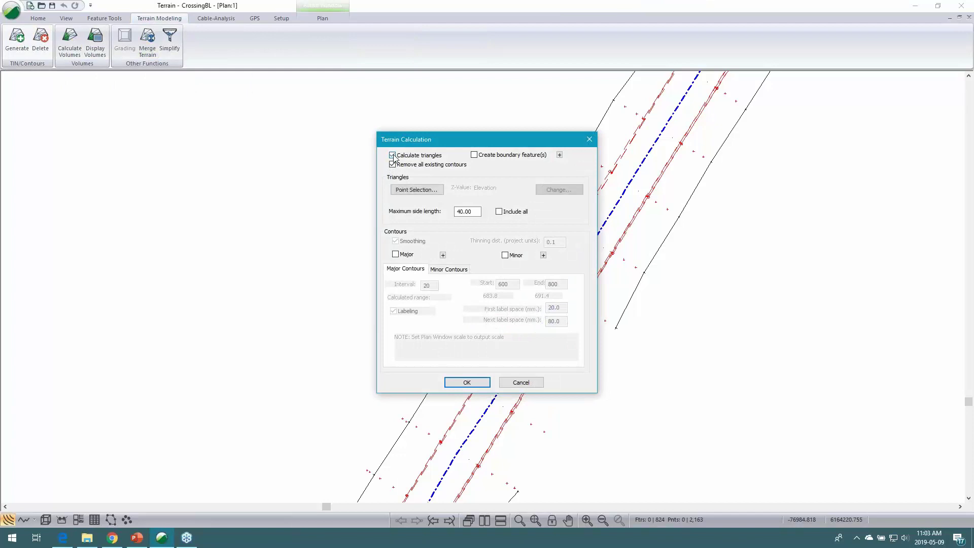
click(464, 382)
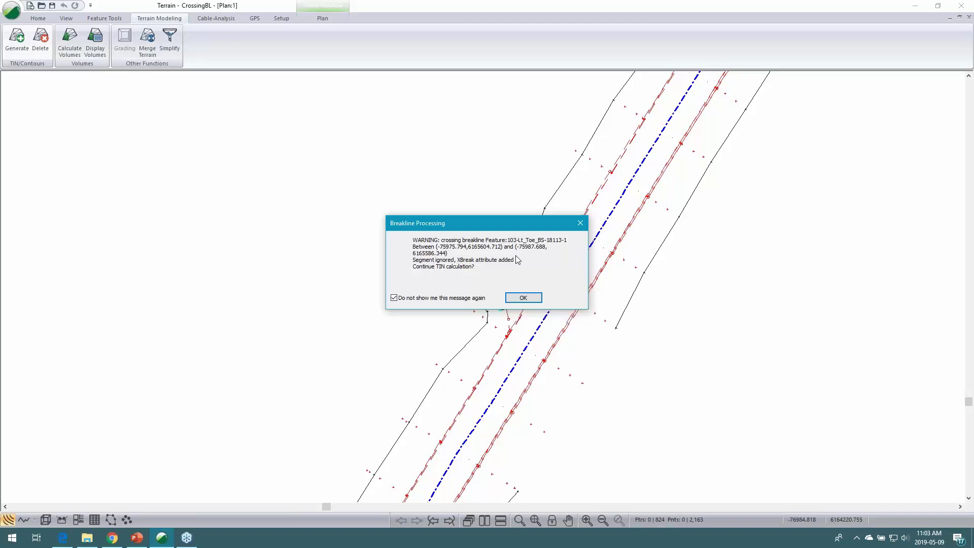
click(520, 300)
click(526, 300)
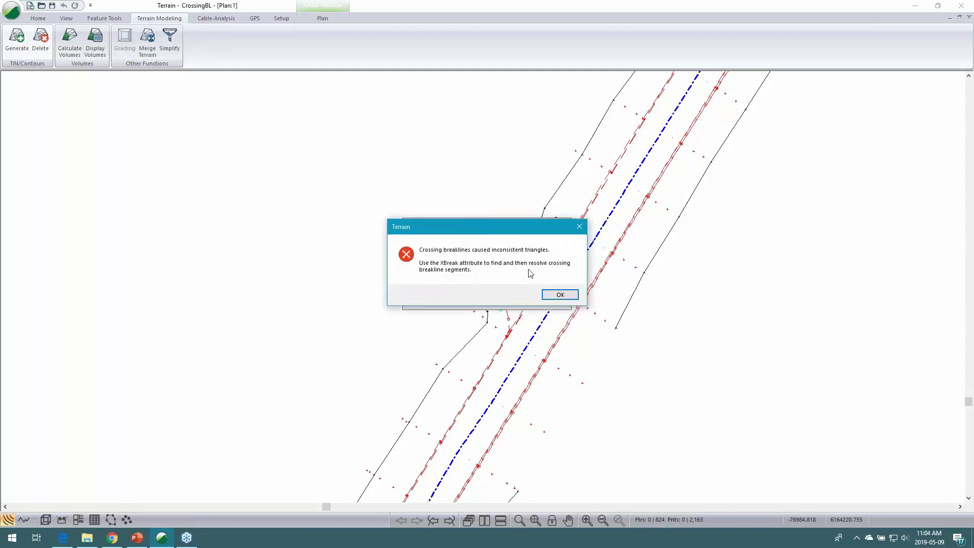
click(563, 297)
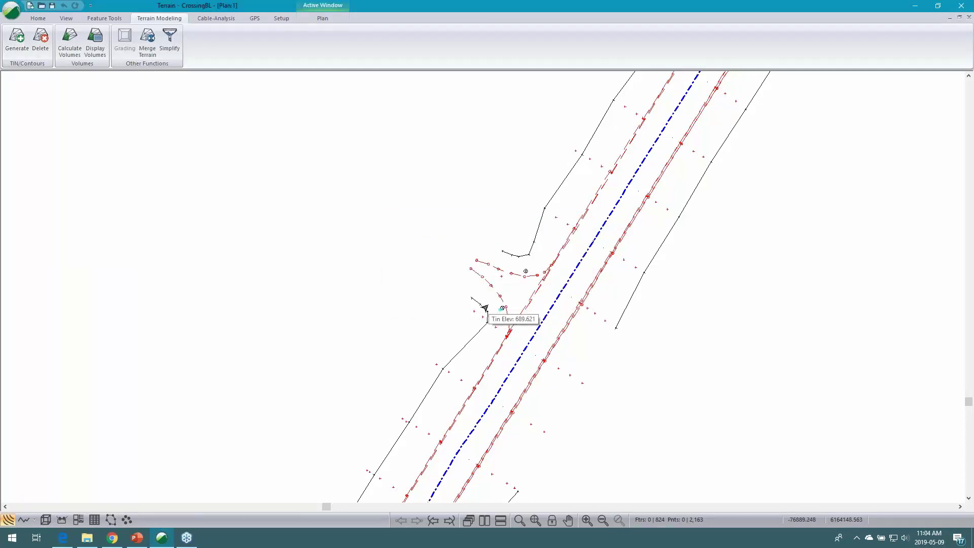
Step: Show the points list and select all breakline features by their Breakline property
click(127, 519)
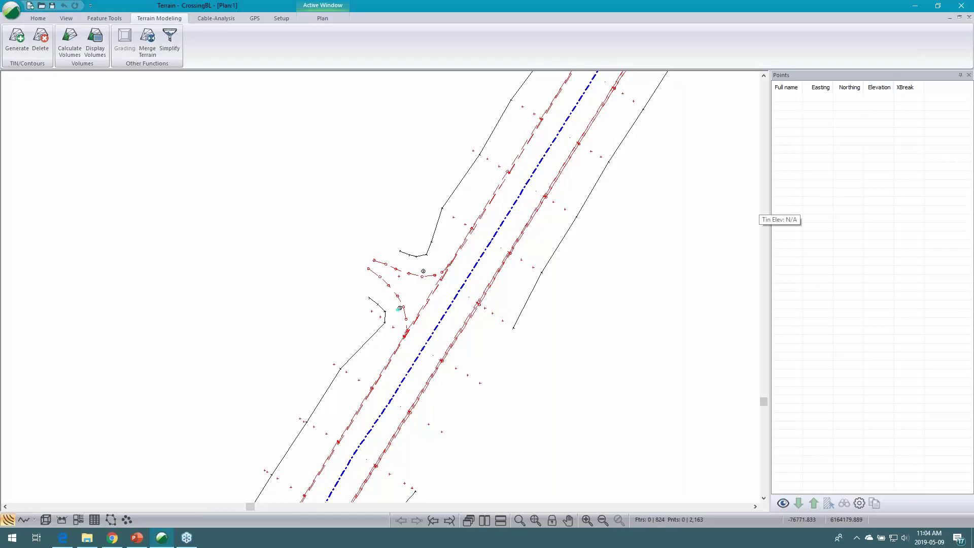
right_click(614, 214)
mouse_move(641, 274)
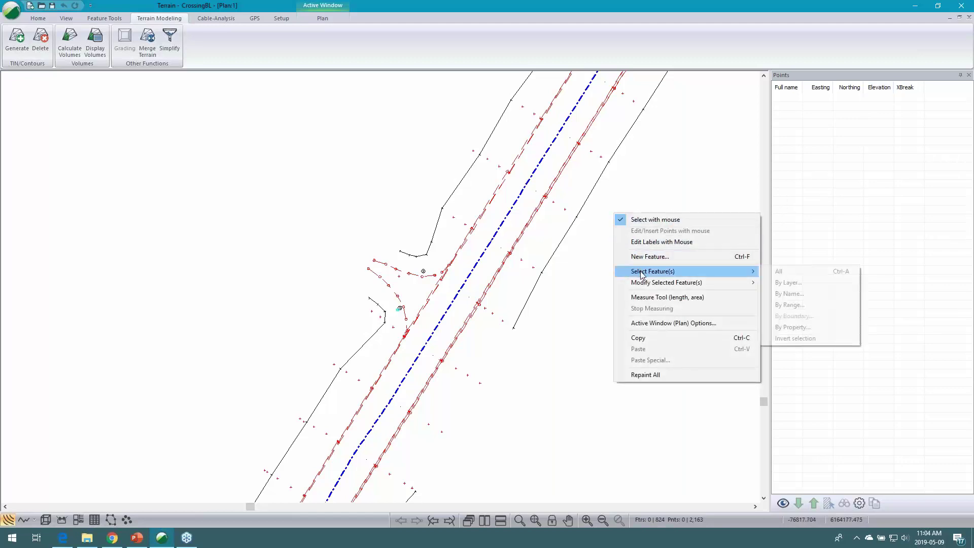
click(797, 328)
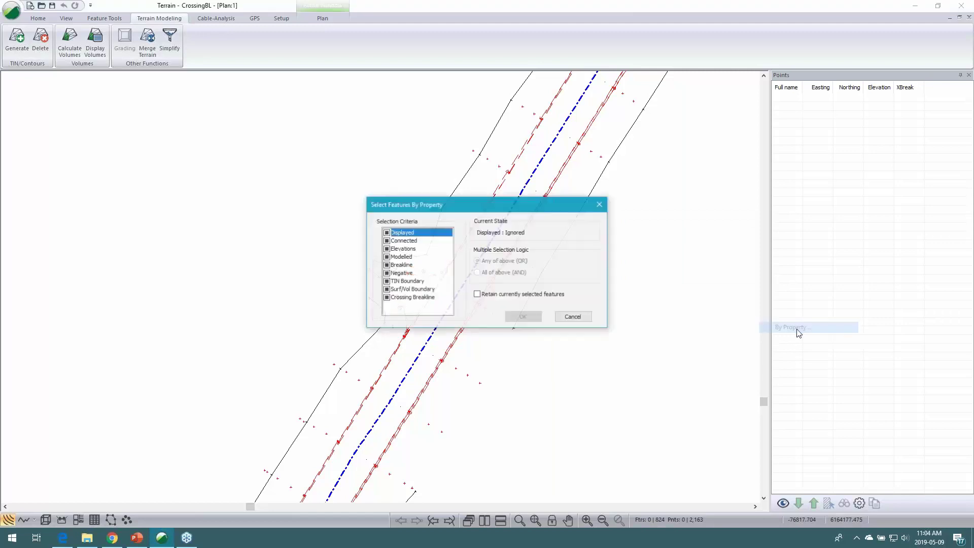
click(387, 266)
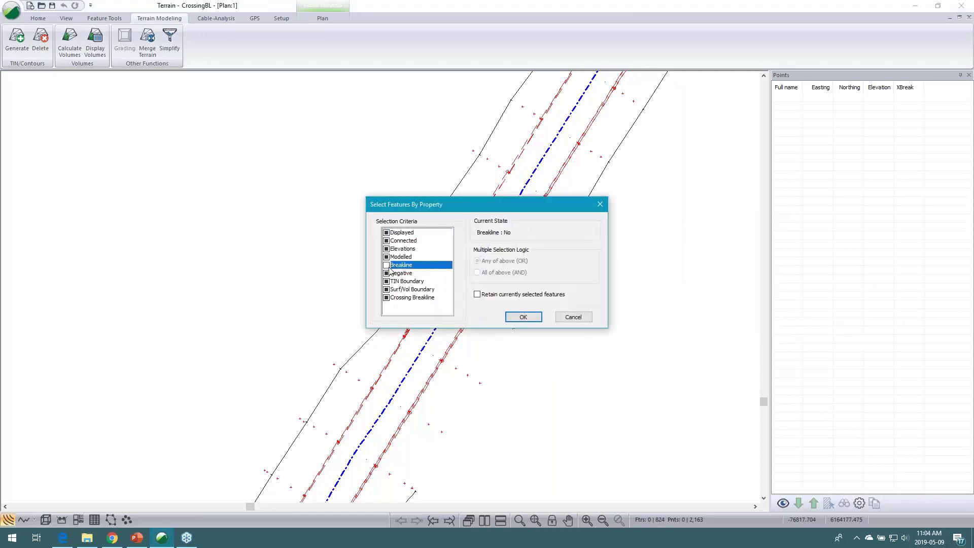
click(522, 316)
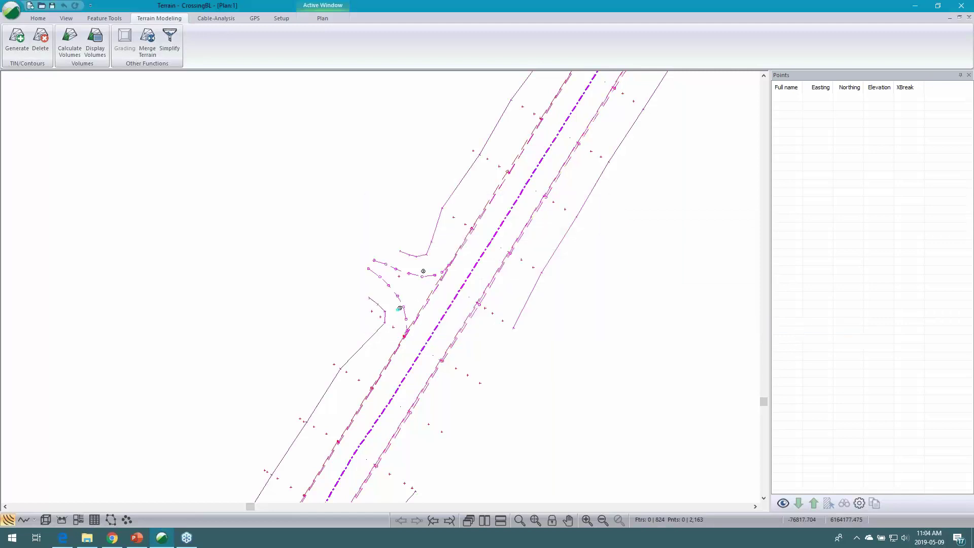
Step: List the selected features' points, sort them by XBreak, and go to the flagged point of the 103-Lt_Toe line
click(784, 504)
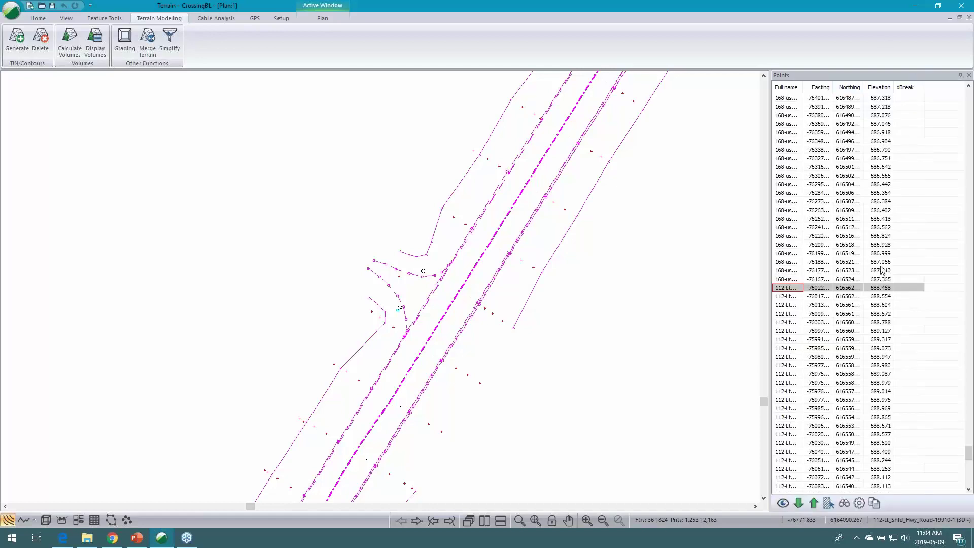
click(918, 88)
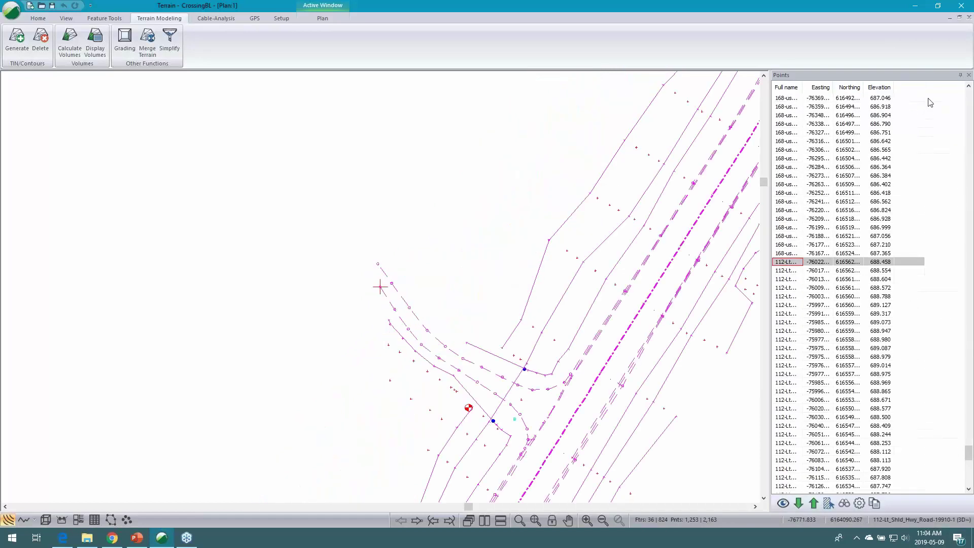
scroll(969, 454, down, 1)
drag(969, 454, 969, 478)
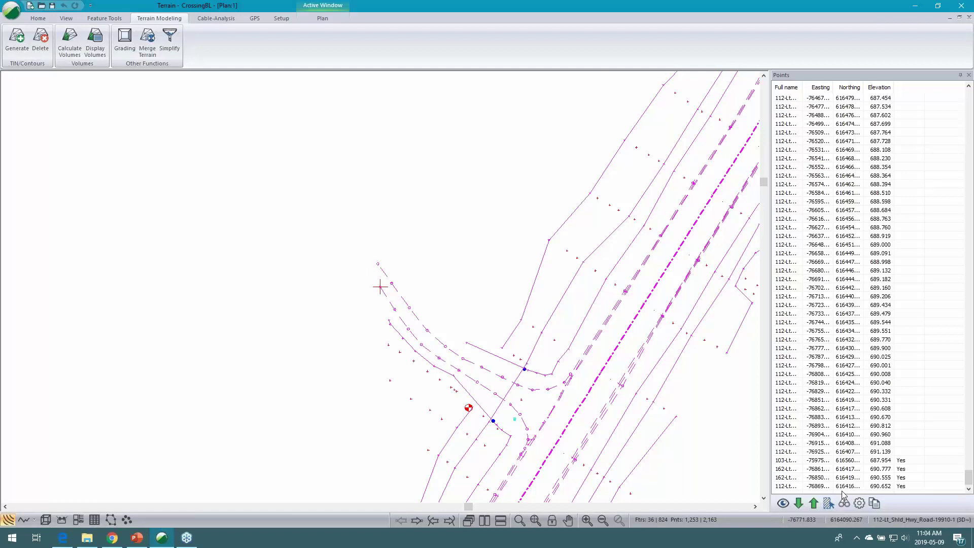
click(787, 461)
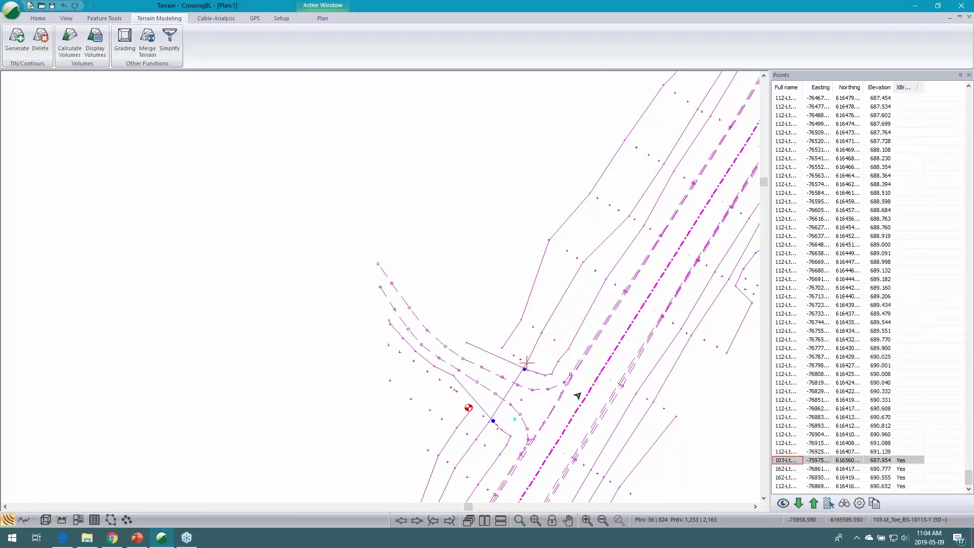
scroll(568, 396, up, 2)
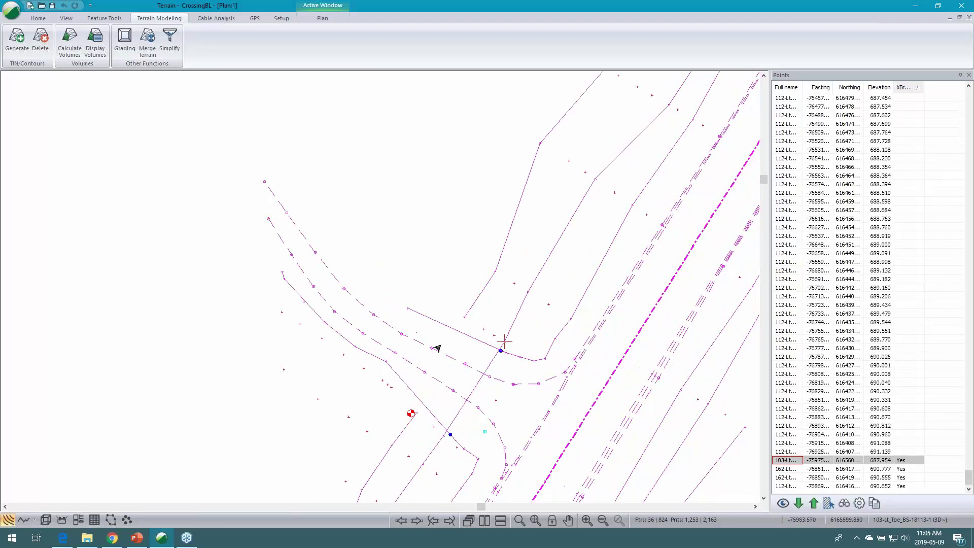
mouse_move(436, 339)
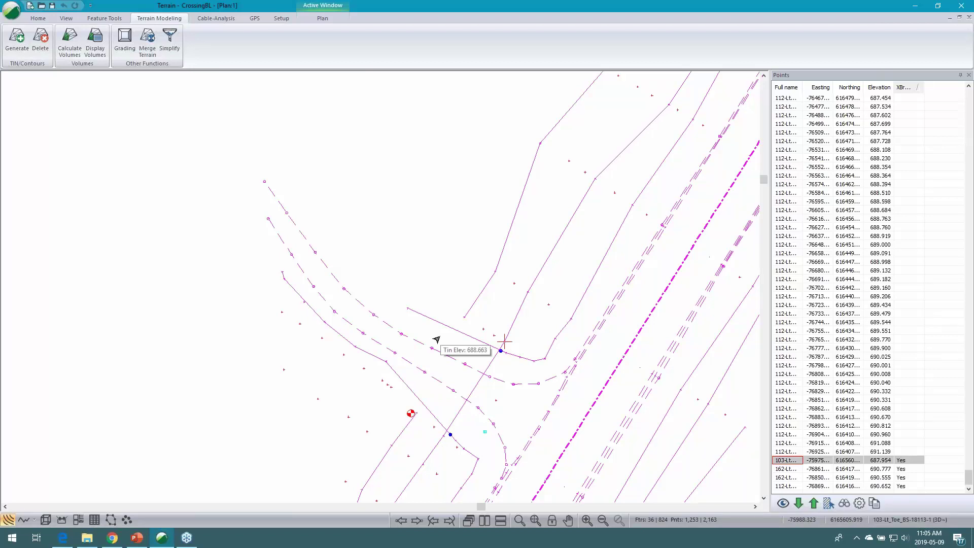
right_click(506, 395)
click(543, 248)
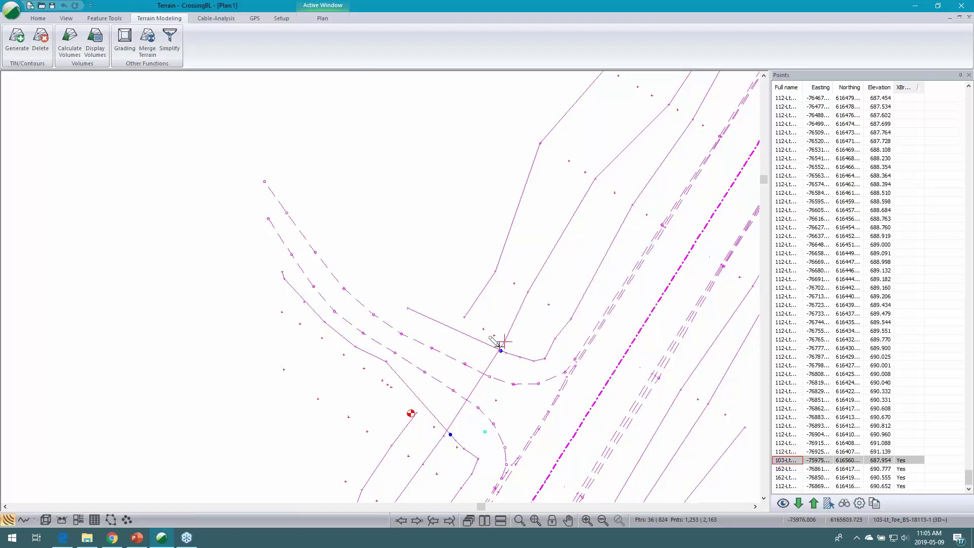
right_click(518, 335)
click(538, 337)
Step: Break the 103-Lt_Toe line at its flagged vertex on the north side of the side road, accepting that existing triangles are cleared
click(502, 342)
click(502, 344)
click(116, 18)
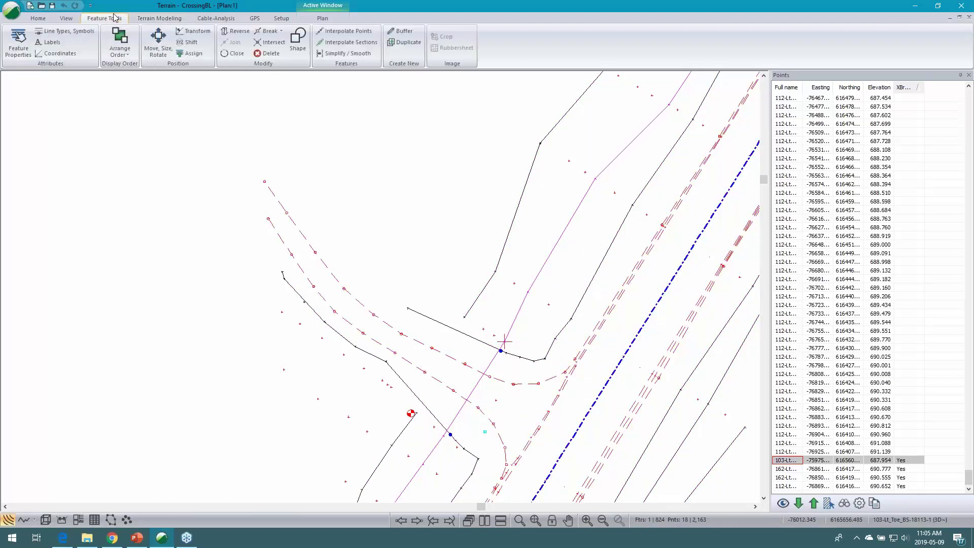
click(269, 31)
click(285, 44)
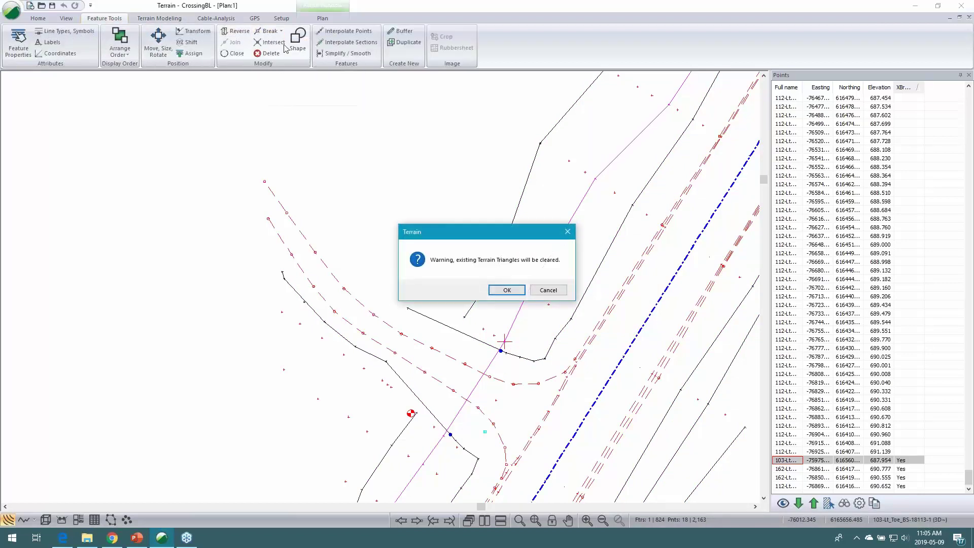
click(505, 290)
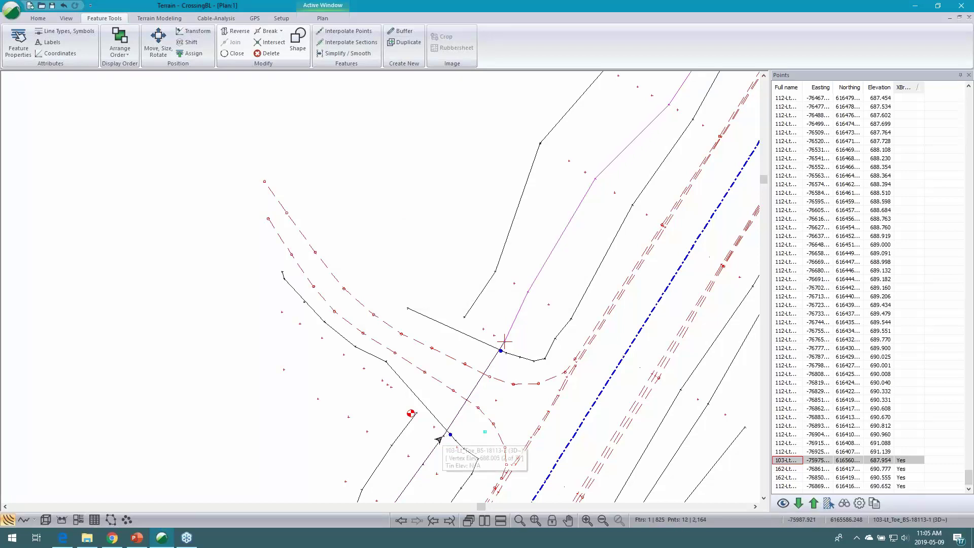
Step: Break the remaining toe line at its vertex on the side road's south side and delete the segment crossing the side road
click(439, 440)
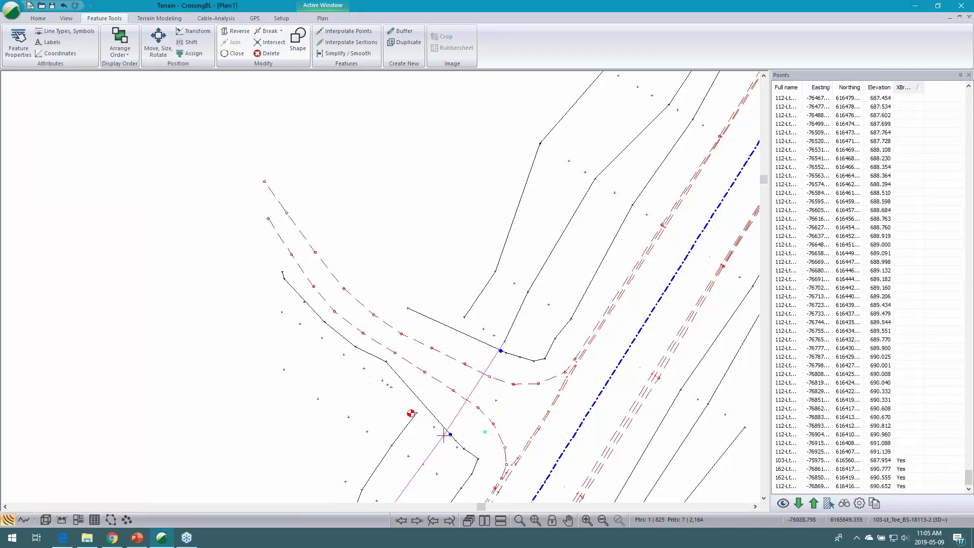
click(270, 31)
click(281, 44)
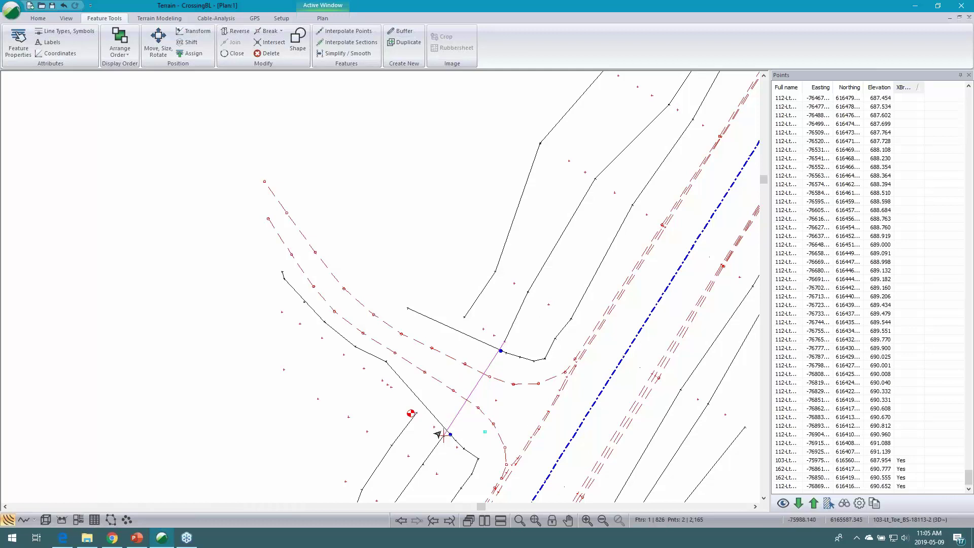
scroll(476, 385, up, 1)
scroll(476, 385, up, 1)
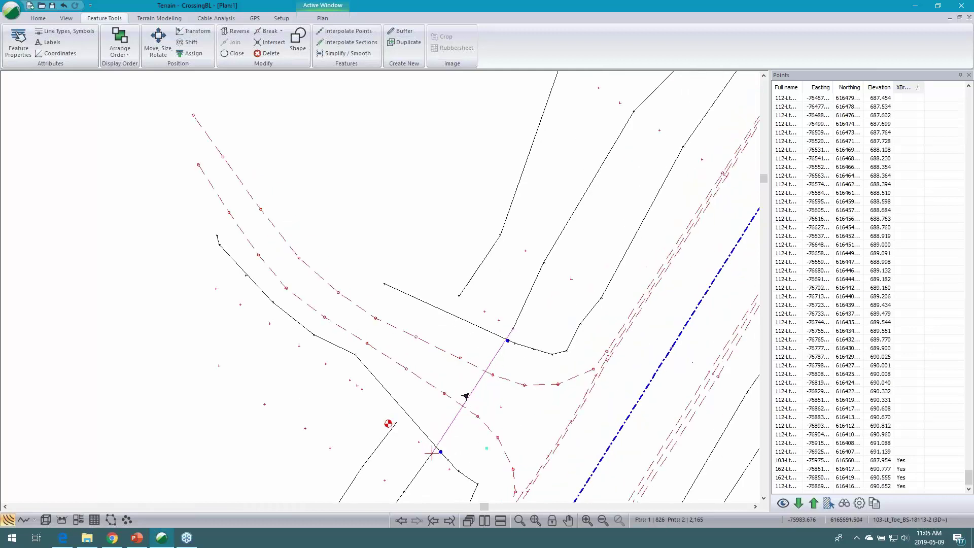
key(Delete)
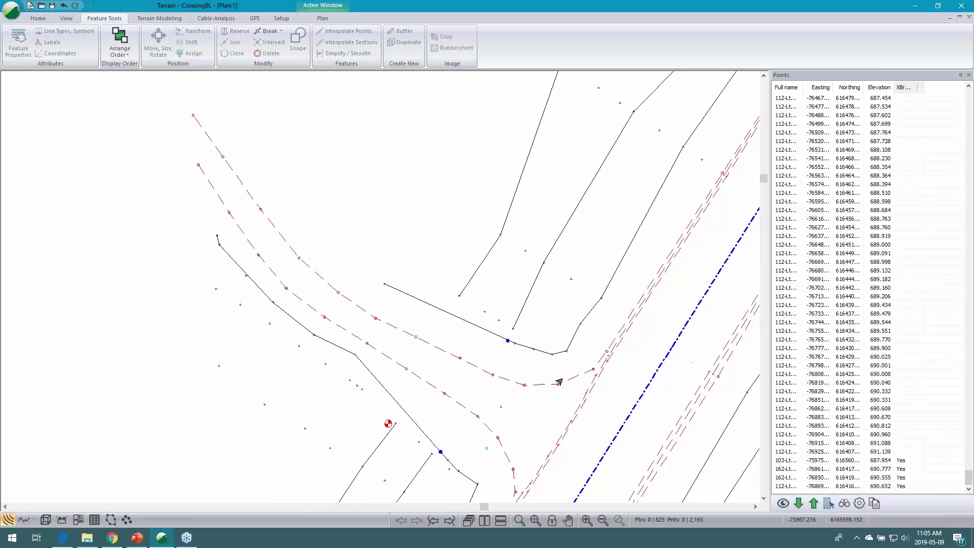
scroll(523, 370, down, 2)
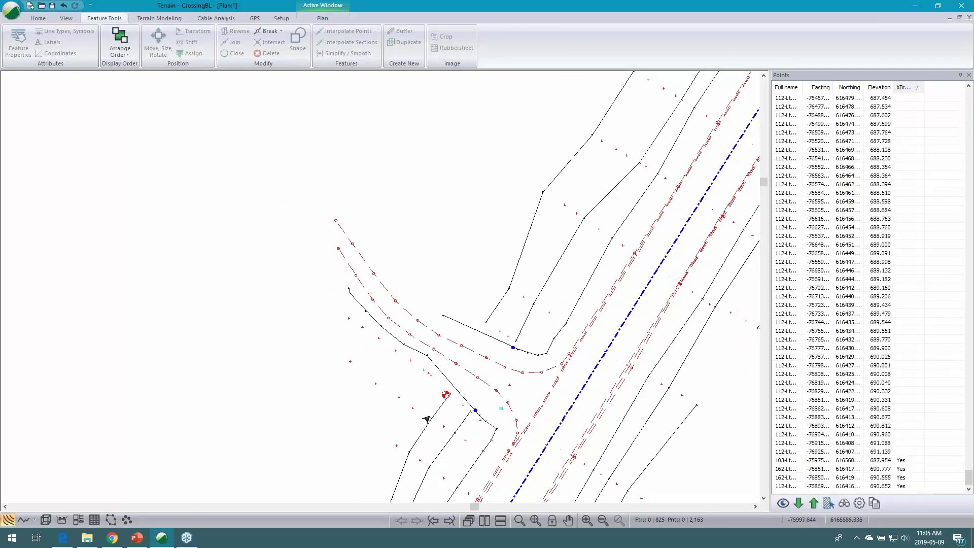
Step: Go to the flagged 162-Lt_Shld_Asphalt point with elevation 690.555 and examine the crossing up close
click(785, 476)
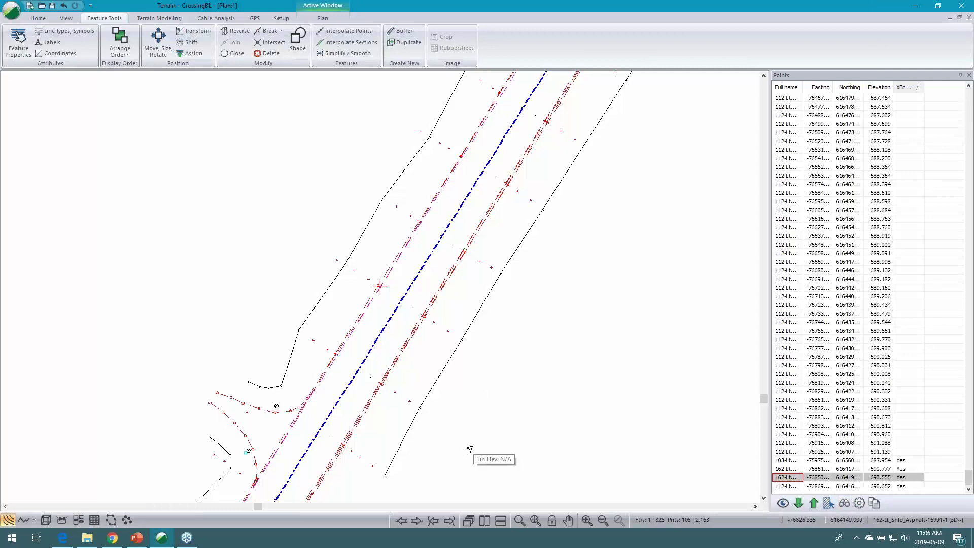
scroll(385, 285, up, 1)
scroll(385, 284, up, 1)
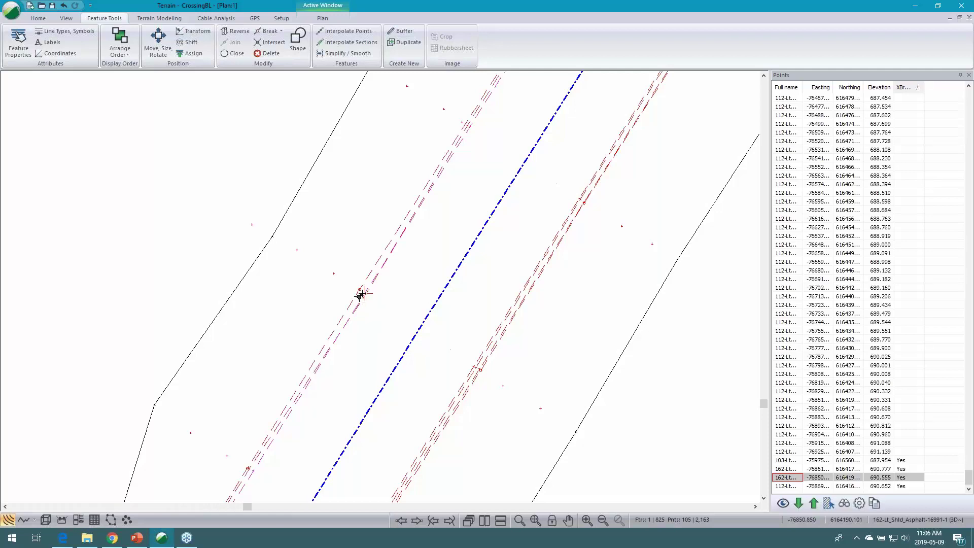
Step: Show the properties of the selected asphalt shoulder line and set its line type to 43 - Dash-Dot (.5 mm)
click(95, 519)
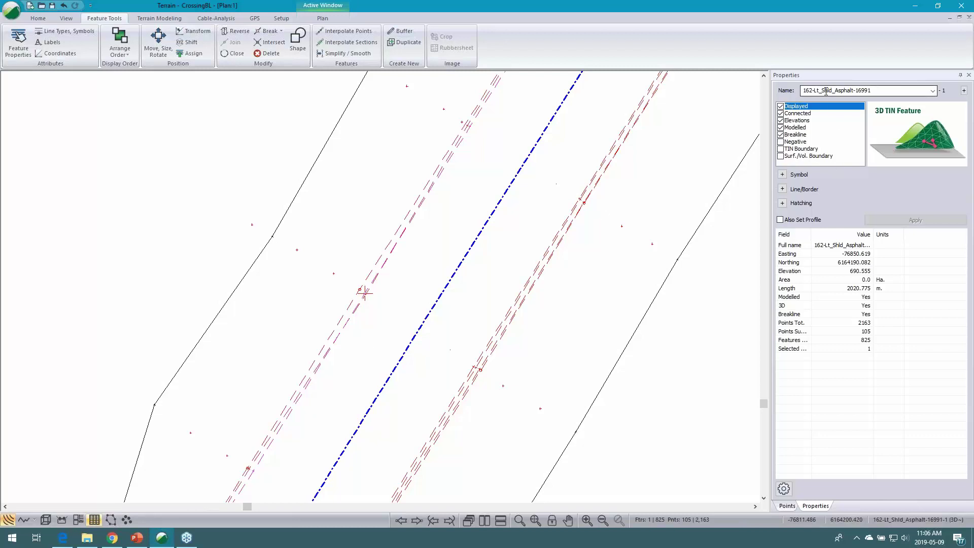
click(782, 189)
click(948, 199)
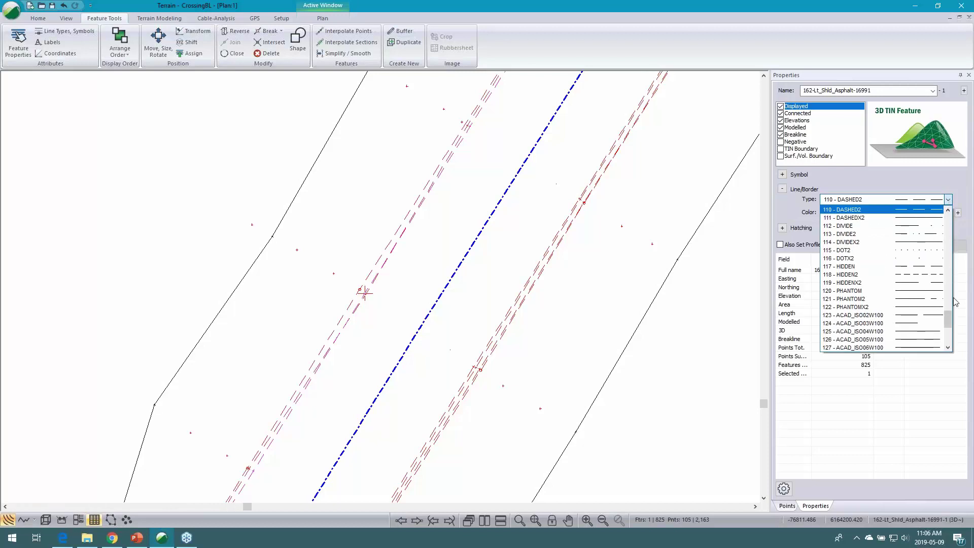
drag(947, 315, 948, 247)
click(916, 277)
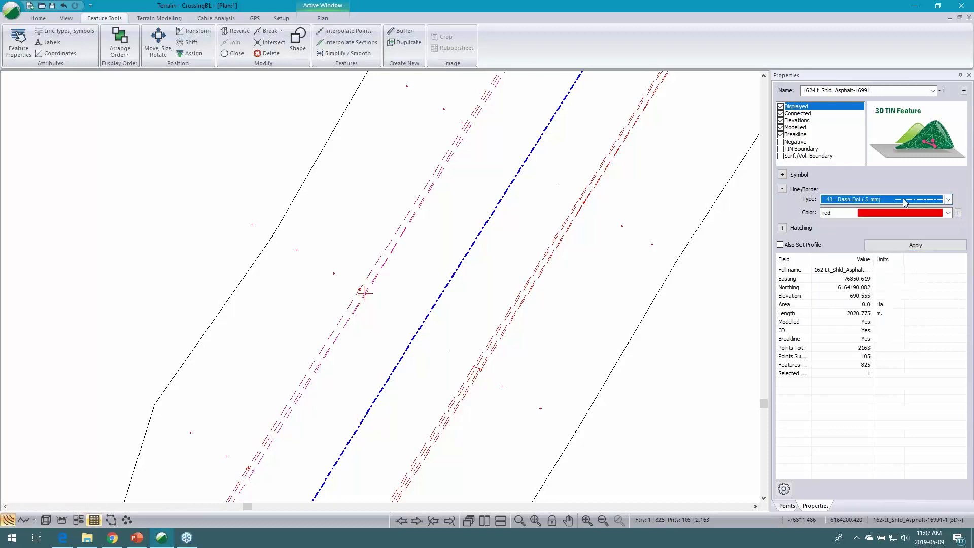
Step: Set the shoulder line's point symbol to Circle (solid) and apply the new display properties
click(785, 174)
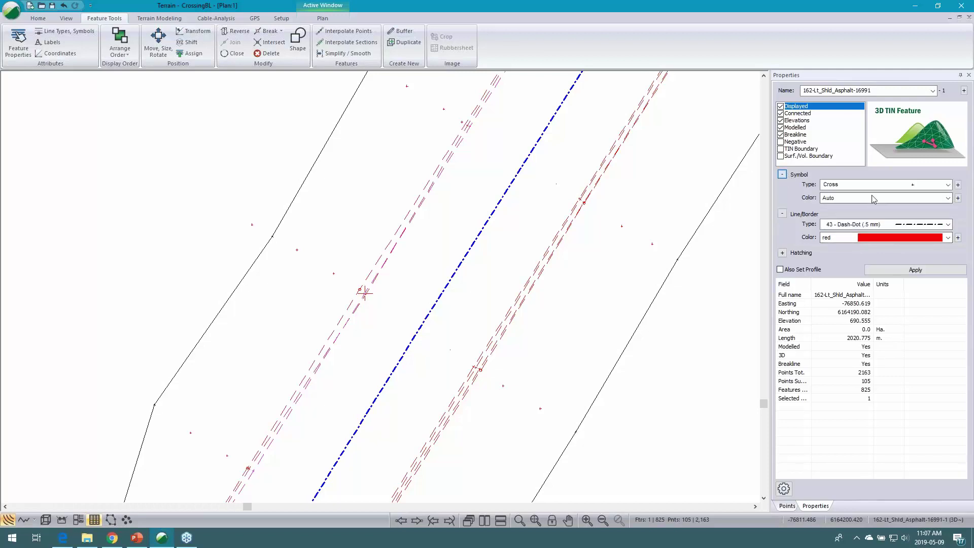
click(913, 184)
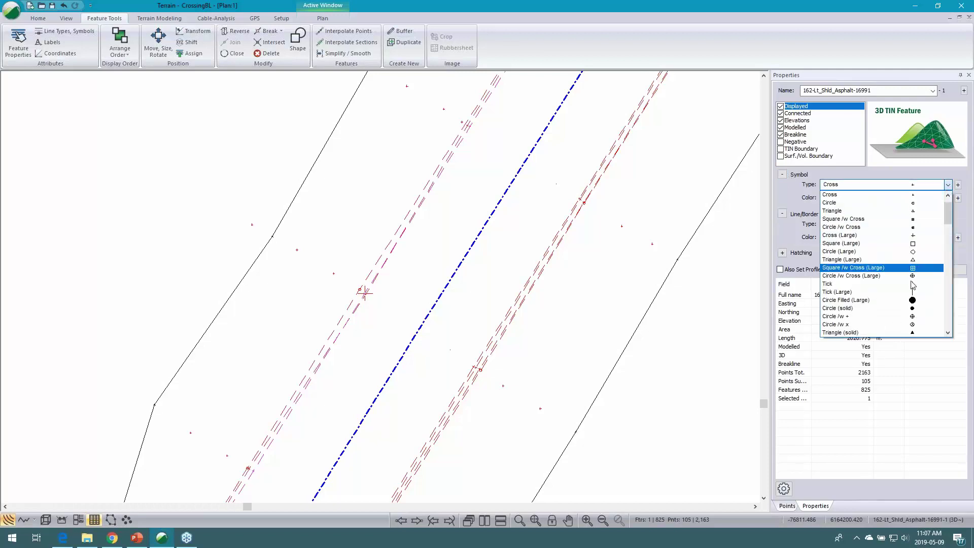
click(908, 307)
click(920, 271)
scroll(378, 284, up, 4)
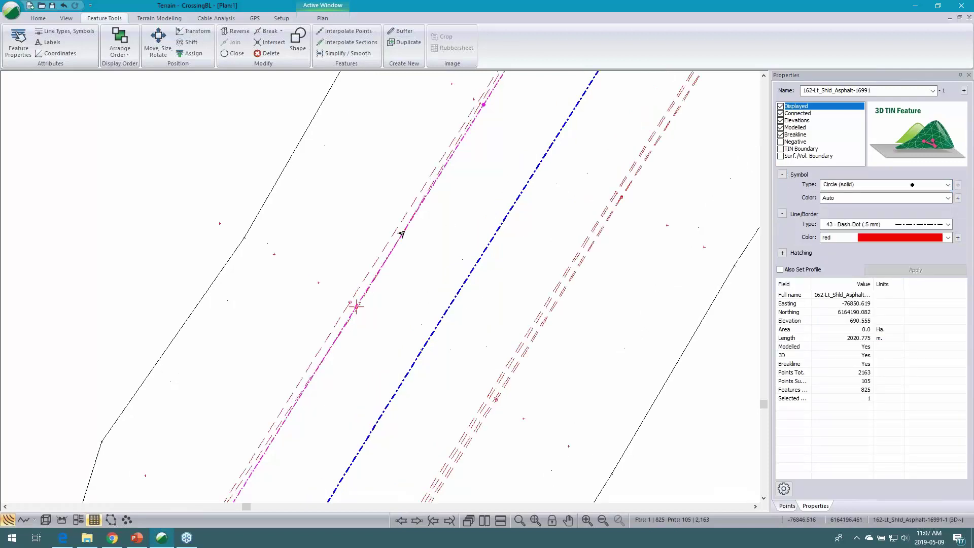
Step: Break the selected 162-Lt_Shld_Asphalt line at its current point, the flagged vertex at the crossing
scroll(338, 328, up, 1)
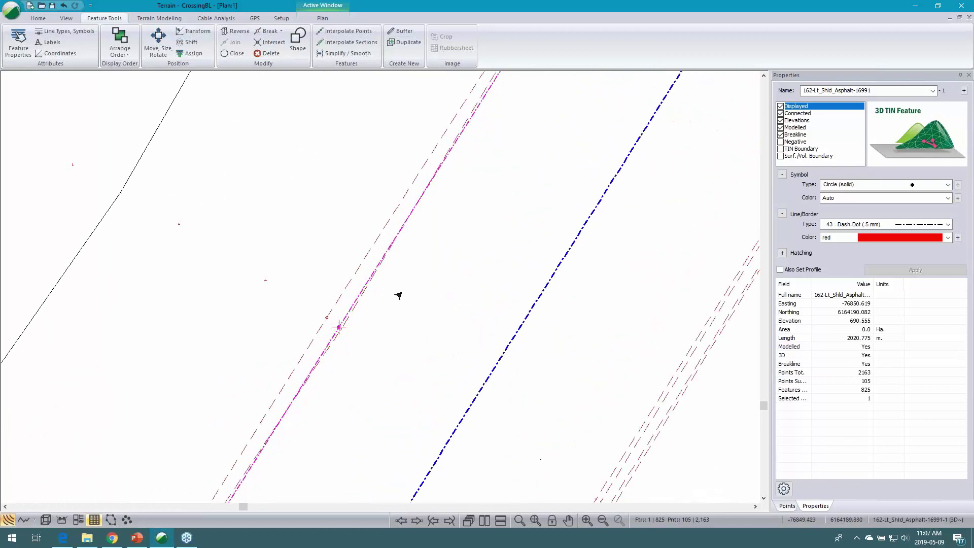
scroll(395, 245, down, 2)
scroll(395, 245, down, 2)
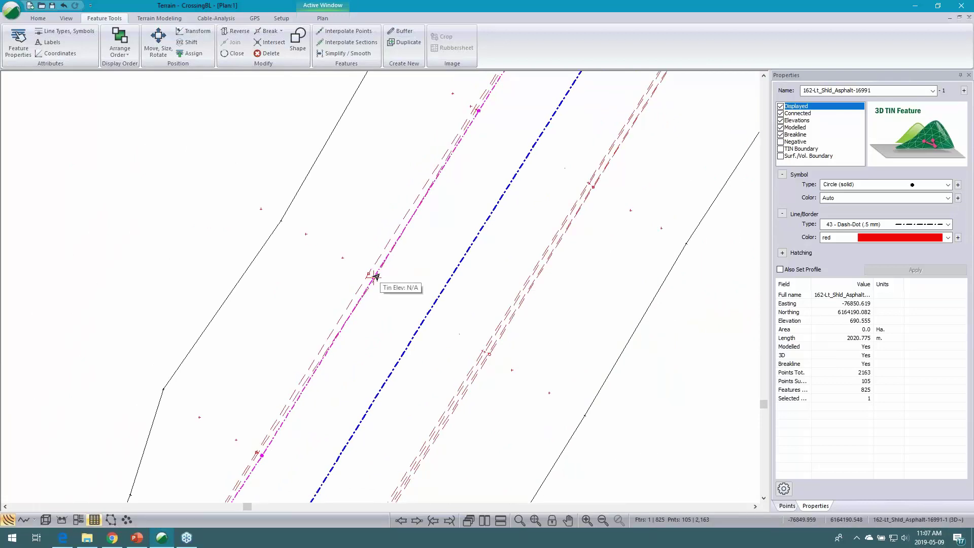
click(280, 31)
click(304, 68)
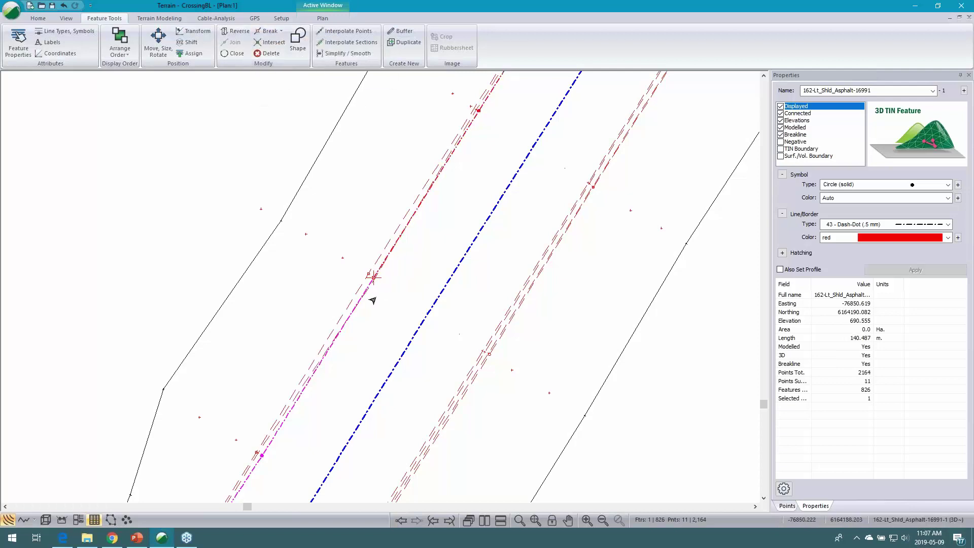
Step: Select the 161-Lt_Toe_Asphalt line at its vertex beside the shoulder break and break it at that point
scroll(374, 300, up, 4)
right_click(386, 249)
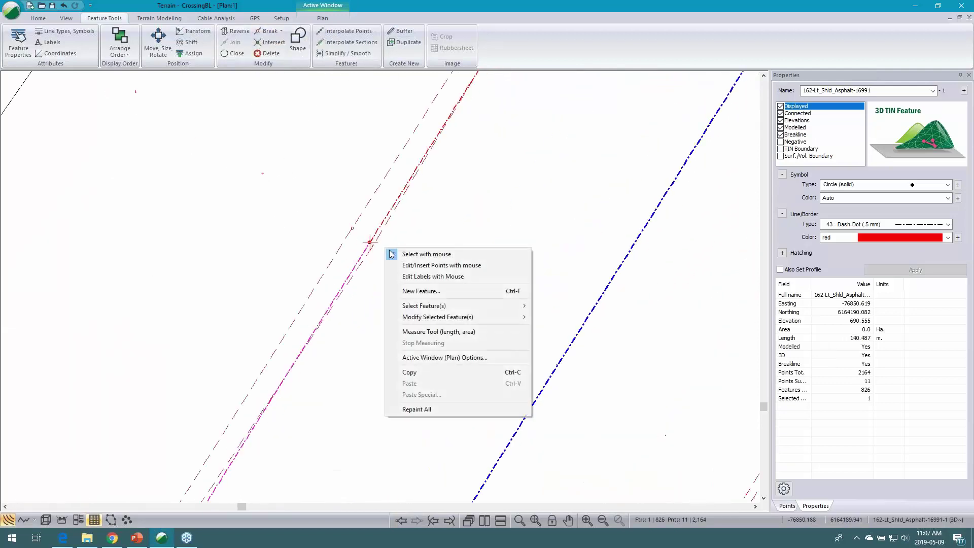
click(371, 243)
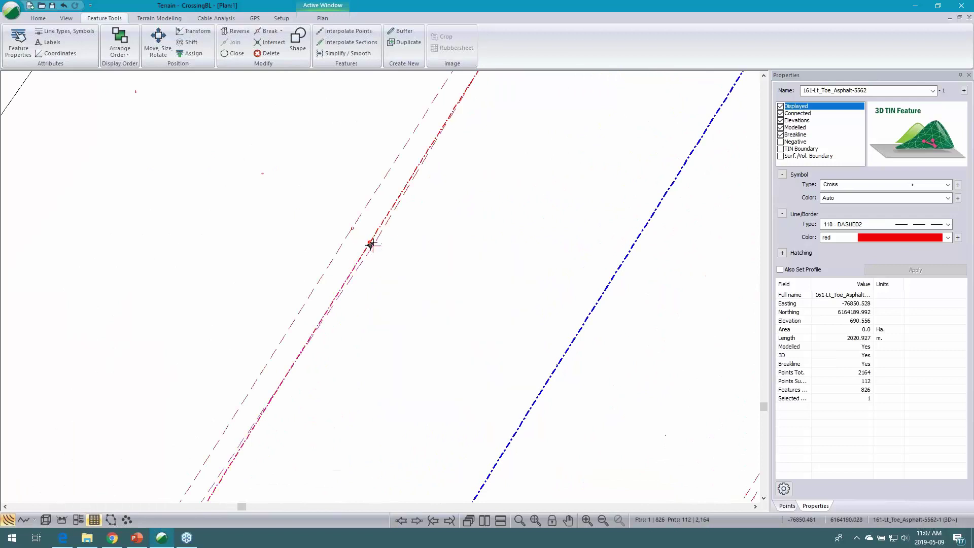
click(280, 31)
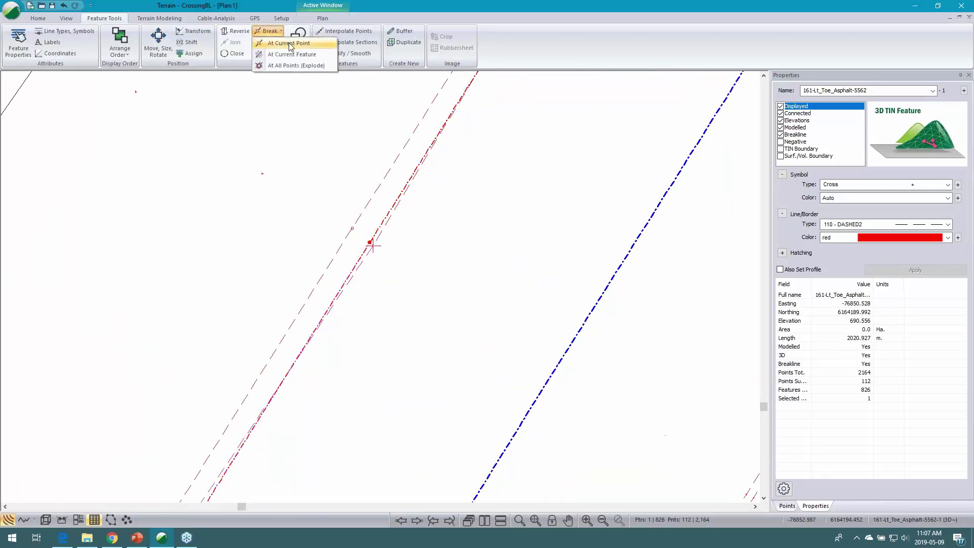
click(289, 44)
Step: Move the end of the southwest toe part onto the neighbouring shoulder vertex with point editing, then return to selection mode
right_click(391, 243)
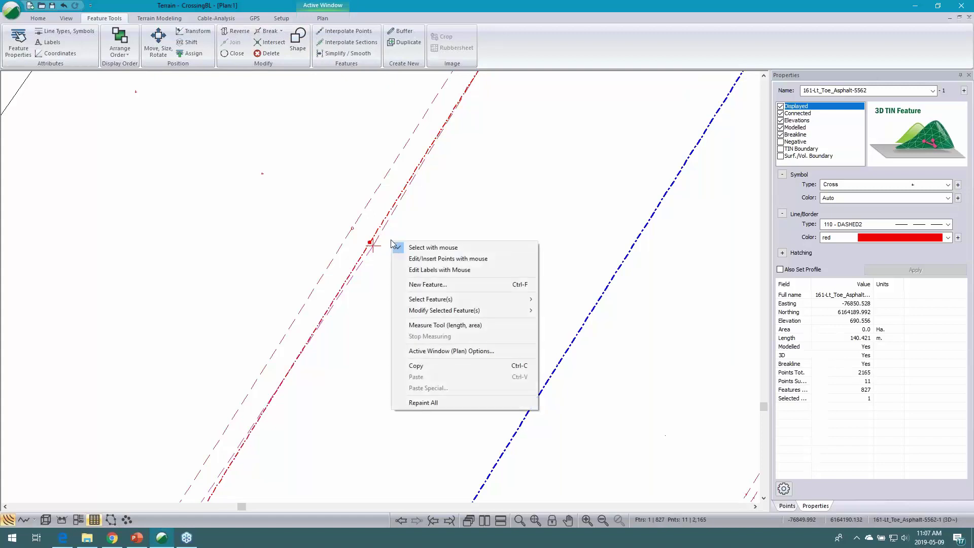
click(430, 260)
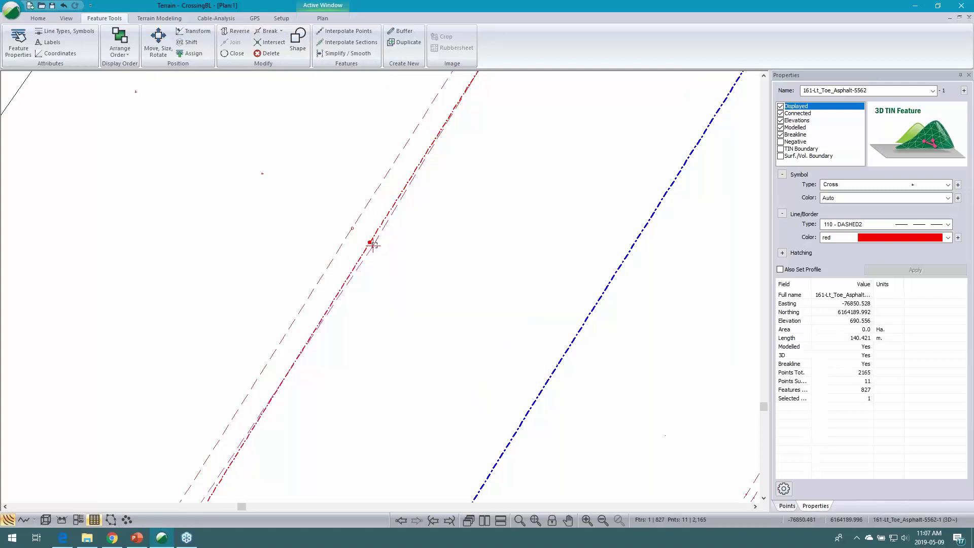
drag(370, 241, 370, 241)
right_click(381, 236)
click(400, 244)
Step: Select the northeast shoulder part, 162-Lt_Shld_Asphalt-16991-2, and move its end point onto the toe line's broken vertex
click(372, 235)
right_click(370, 242)
click(400, 259)
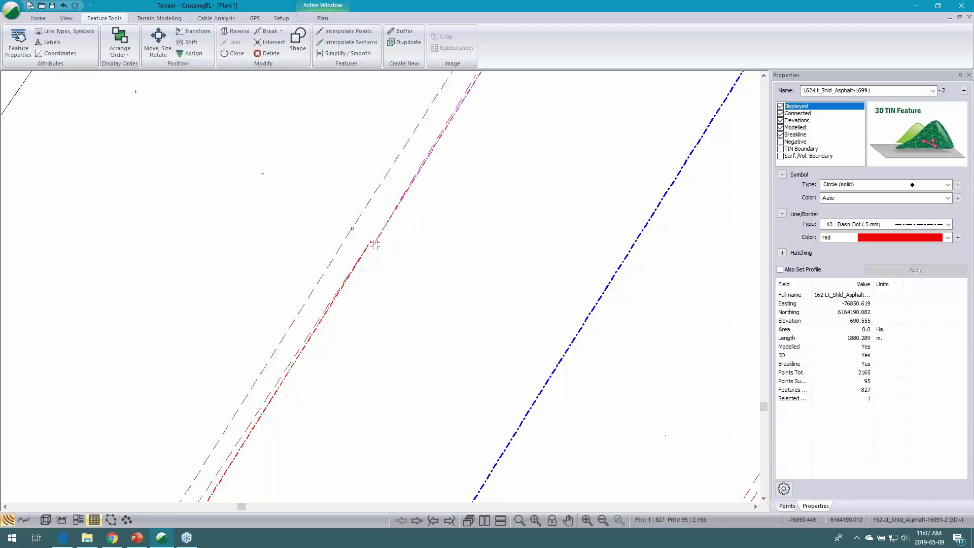
click(373, 245)
right_click(374, 244)
click(376, 248)
Step: Select the northeast toe part, 161-Lt_Toe_Asphalt-5562-2, and move its end point onto the original shoulder vertex
right_click(373, 245)
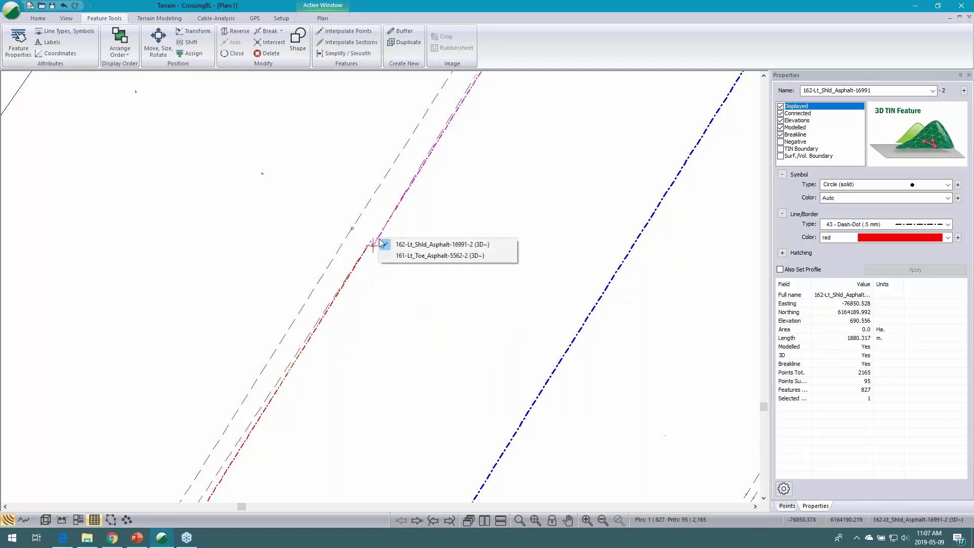
click(411, 256)
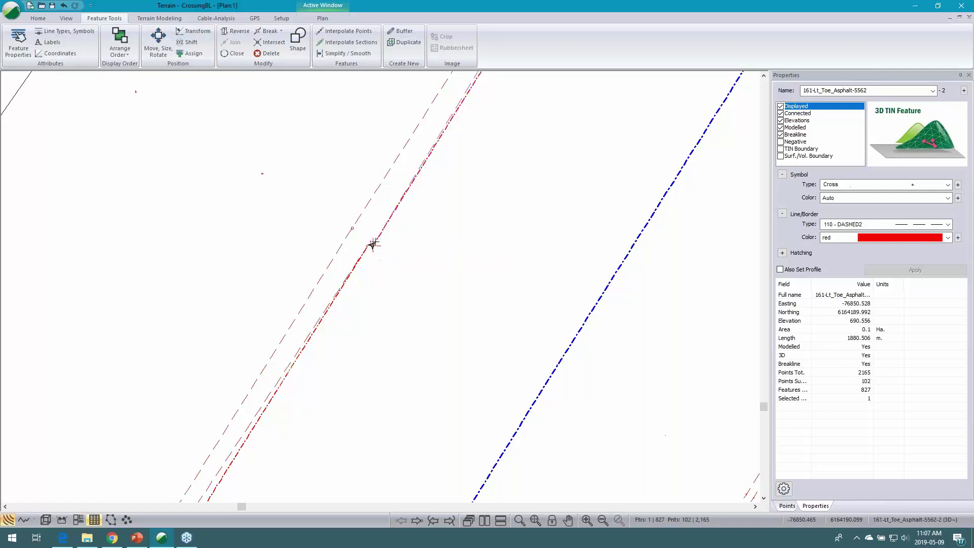
right_click(371, 247)
click(405, 258)
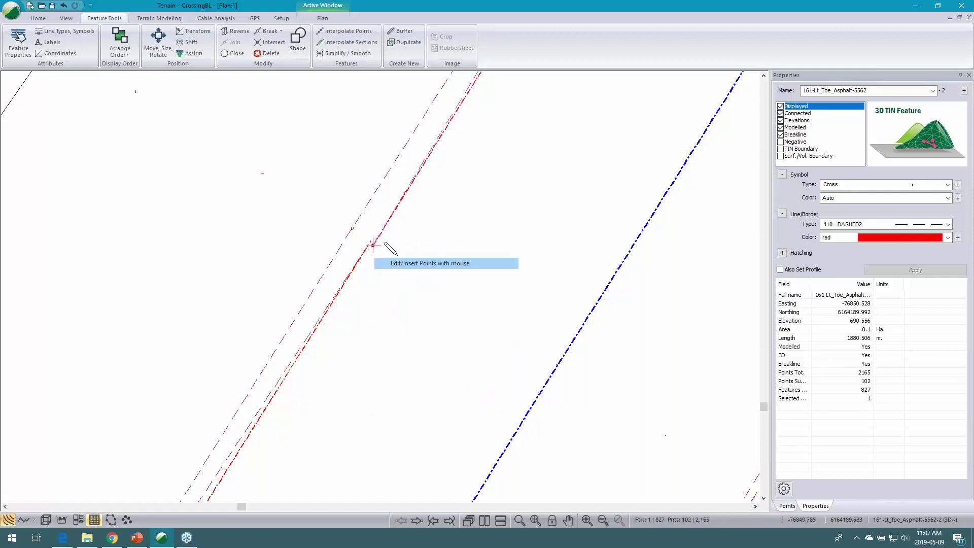
click(370, 242)
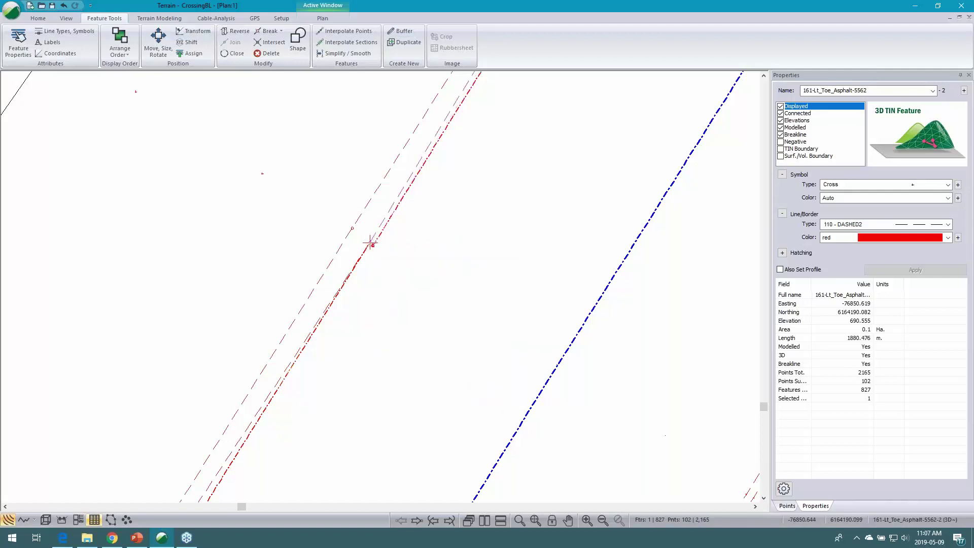
right_click(370, 243)
key(Escape)
Step: Select the southwest shoulder part, 162-Lt_Shld_Asphalt-16991-1, and move its end point onto the northeast shoulder part's end
right_click(369, 247)
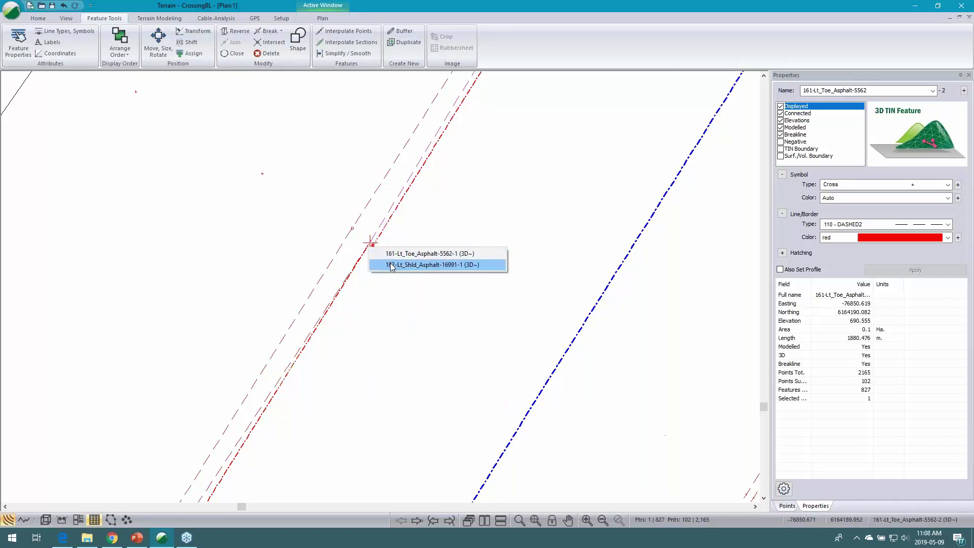
click(392, 264)
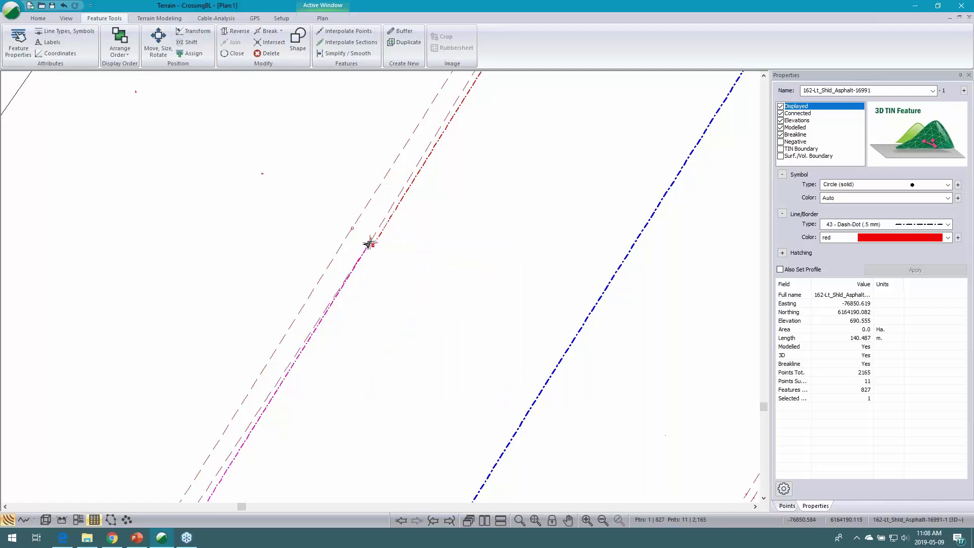
right_click(370, 243)
click(372, 256)
drag(370, 243, 373, 246)
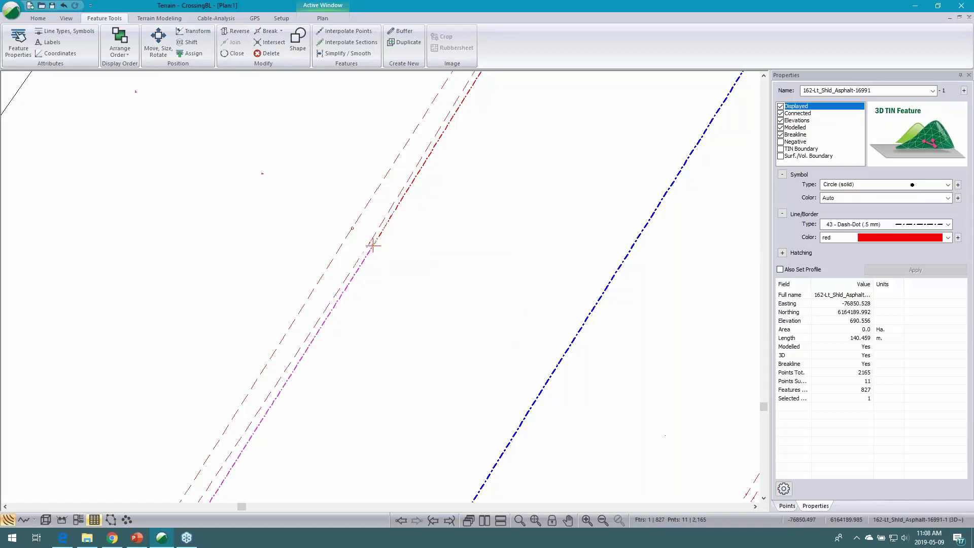
right_click(373, 246)
click(412, 255)
Step: Join the two parts of the asphalt shoulder line, and likewise the two parts of the asphalt toe line
click(383, 230)
ctrl+click(379, 234)
click(232, 42)
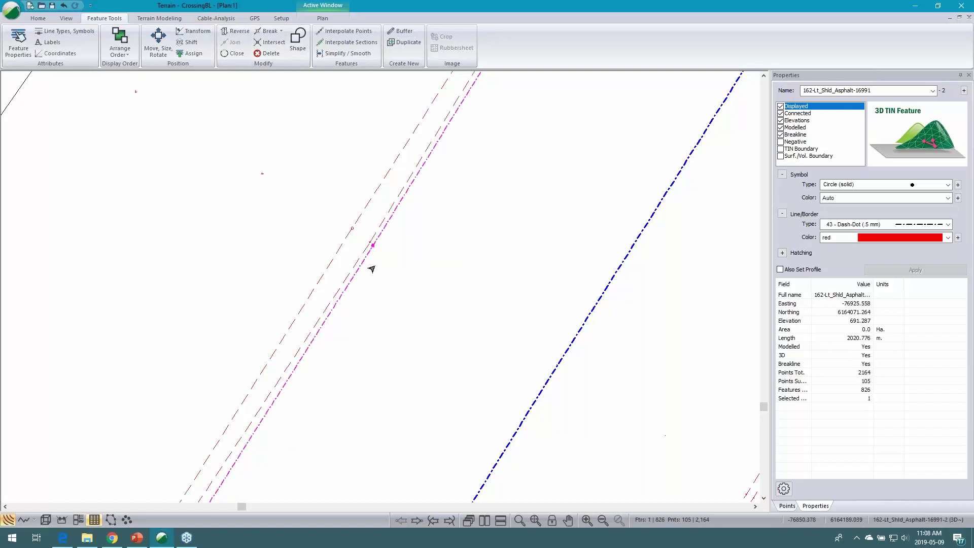
click(368, 243)
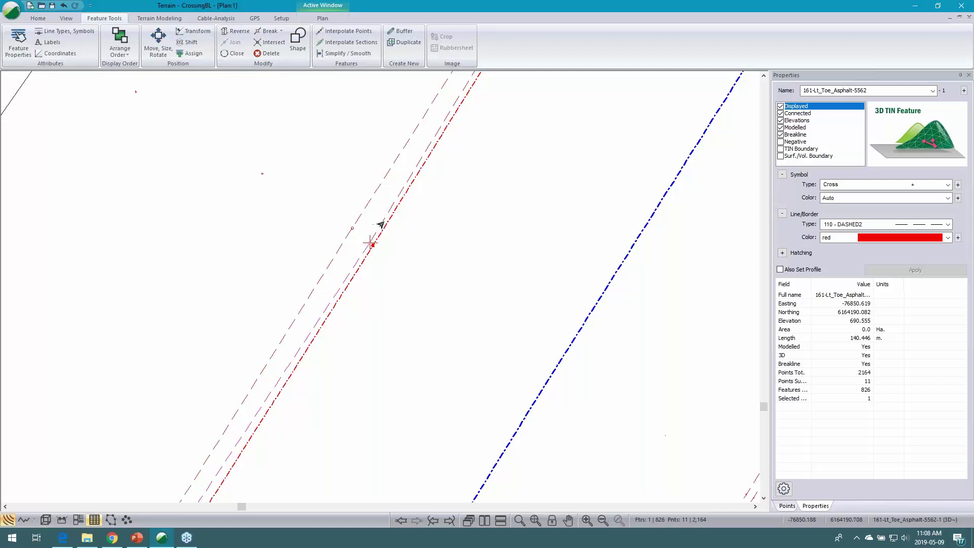
ctrl+click(364, 211)
click(232, 43)
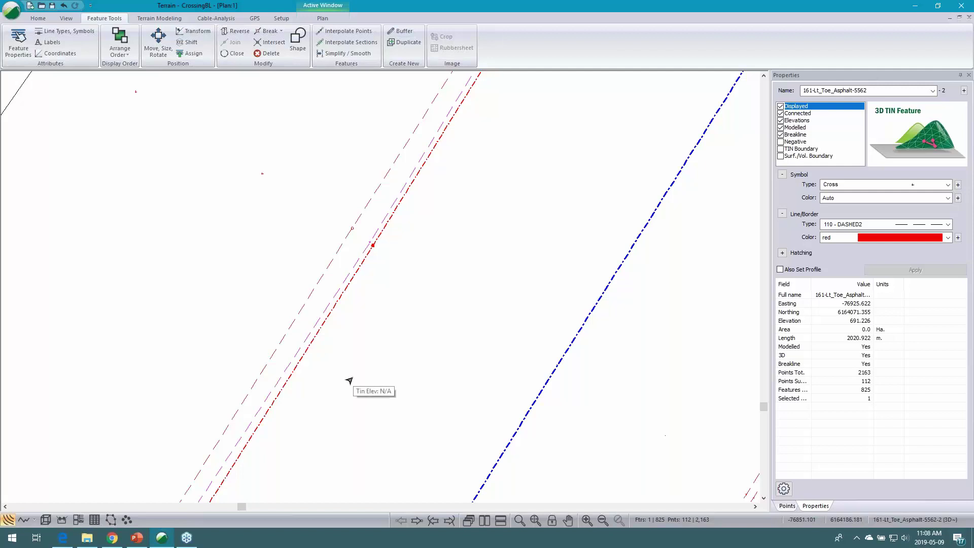
Step: Go to the flagged 103-Lt_Toe_BS point with elevation 687.954 in the point list and examine its surroundings at the side road
click(787, 507)
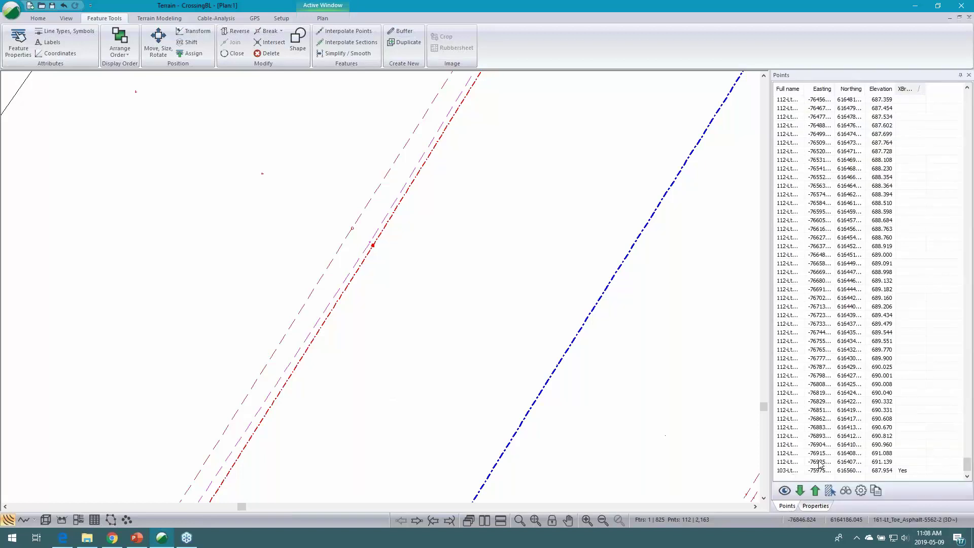
click(794, 471)
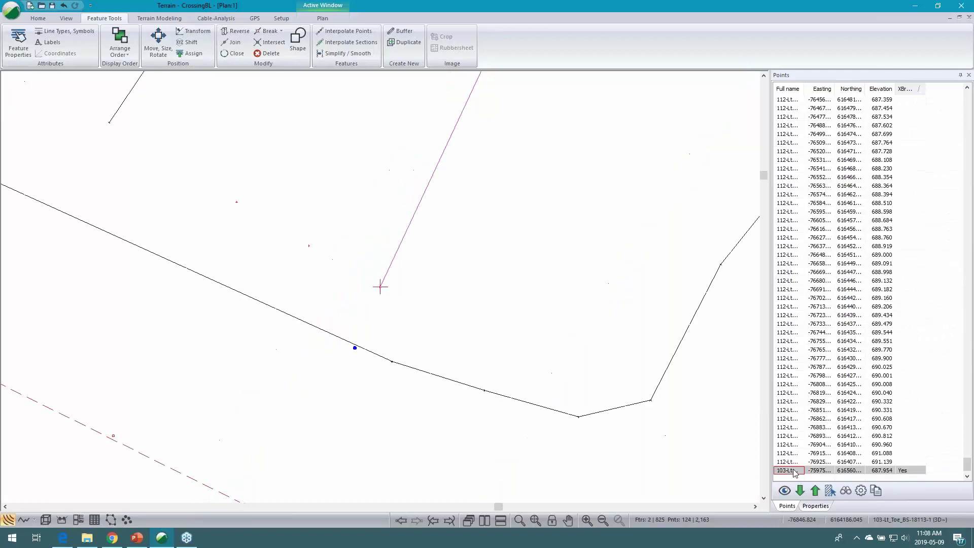
scroll(402, 324, down, 5)
scroll(423, 328, up, 1)
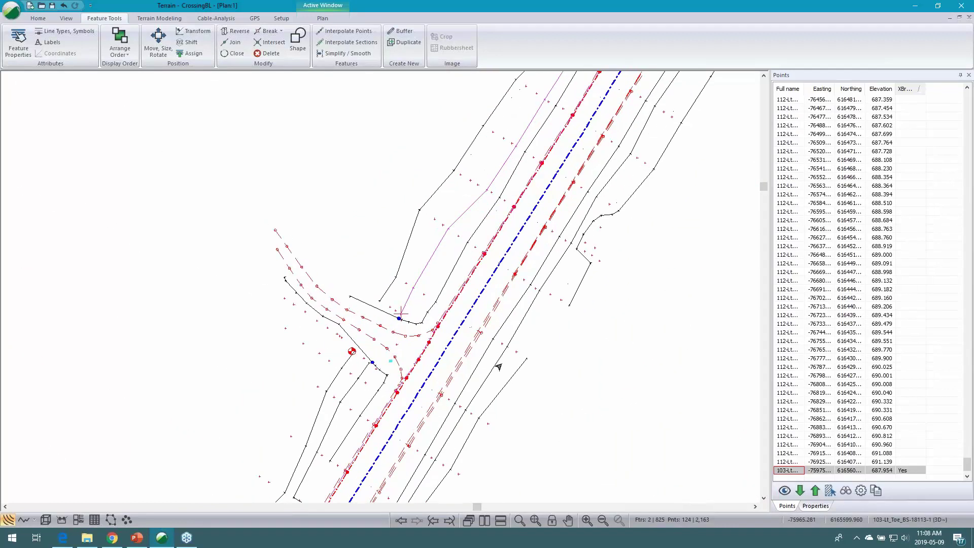
scroll(790, 474, down, 1)
Step: Go to the flagged 112-Lt_Shld_Hwy_Road point with elevation 690.652 and examine where that line meets the side road's edges
click(789, 471)
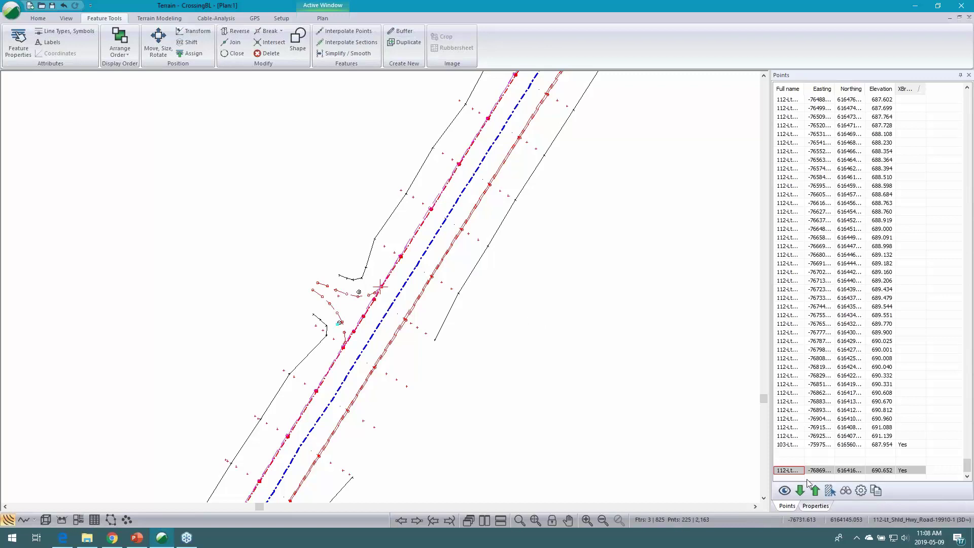
scroll(369, 302, up, 3)
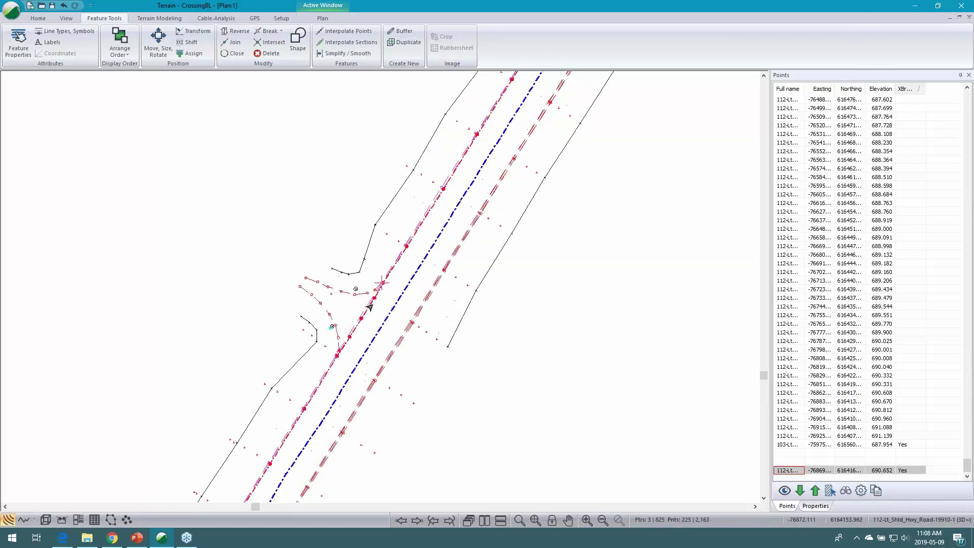
scroll(369, 299, up, 2)
scroll(272, 437, up, 2)
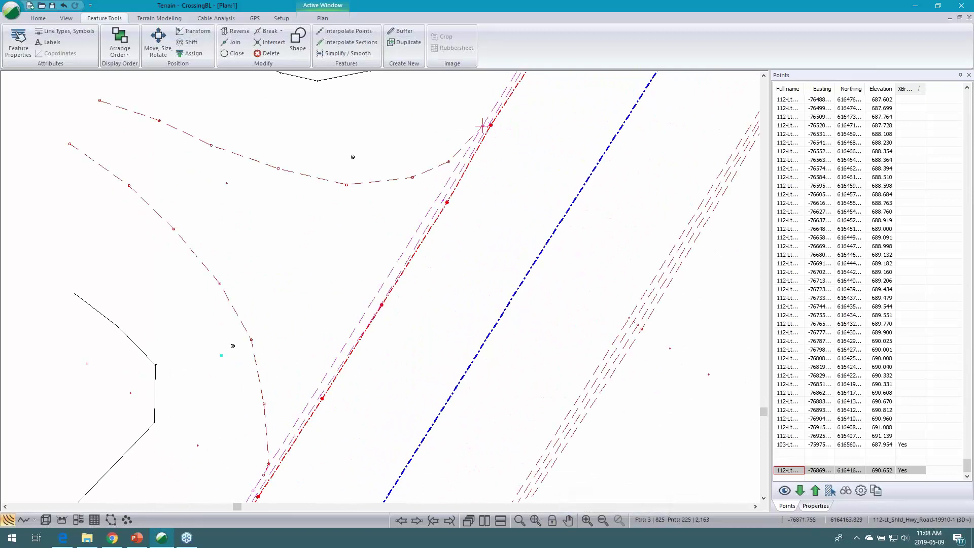
click(567, 519)
drag(308, 429, 366, 296)
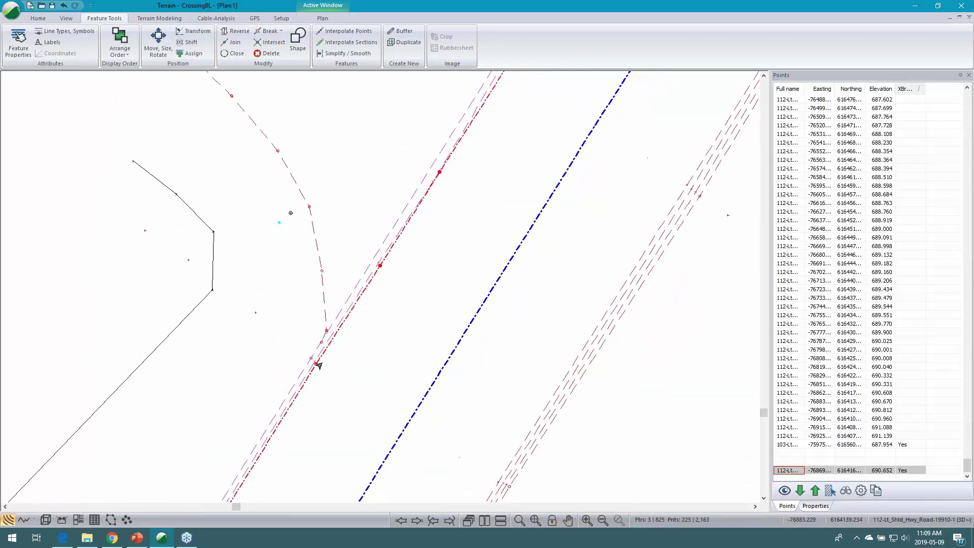
scroll(325, 332, up, 3)
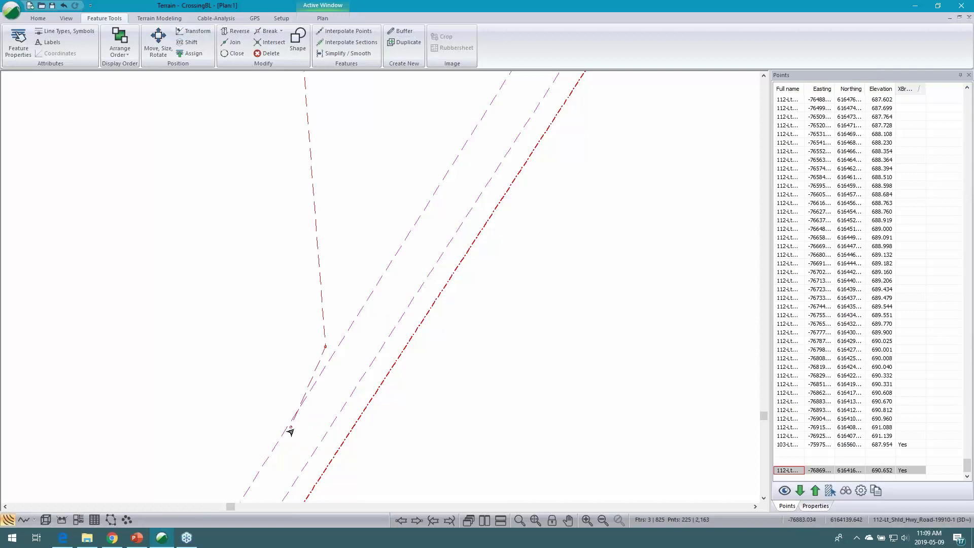
middle_drag(480, 106, 447, 199)
scroll(446, 199, down, 3)
click(568, 519)
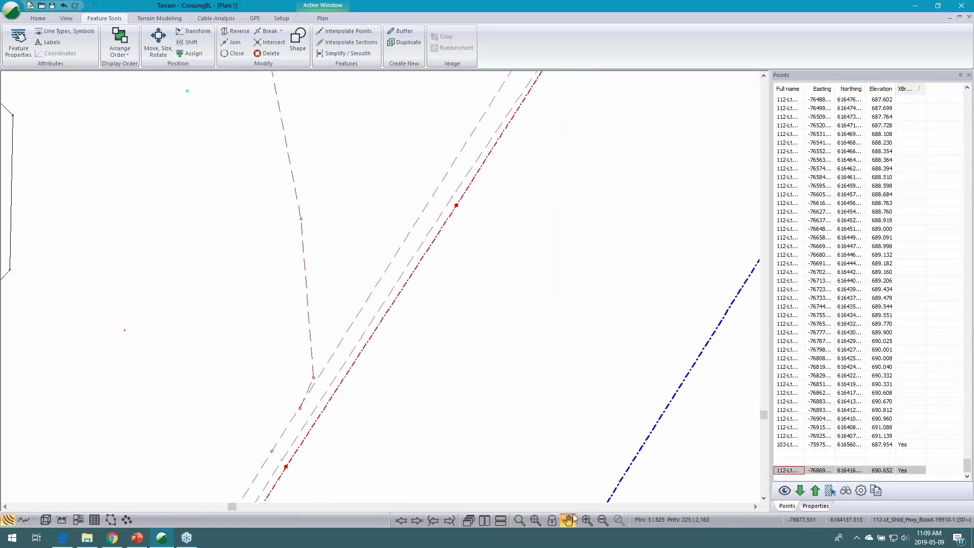
drag(535, 122, 407, 231)
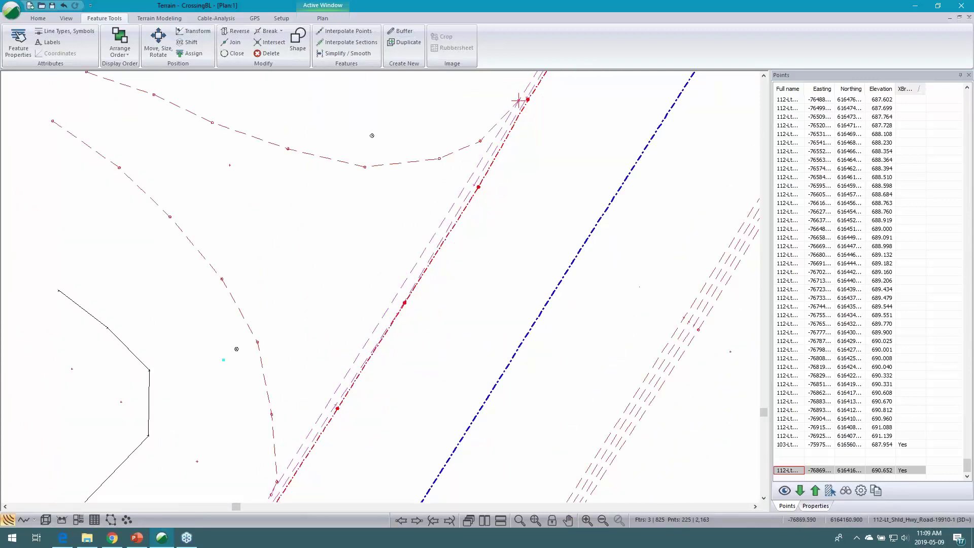
Step: Insert a point in the 112-Lt_Shld_Hwy_Road line at the side road edge's vertex just past their crossing, using point editing
click(568, 520)
drag(347, 445, 450, 240)
right_click(393, 310)
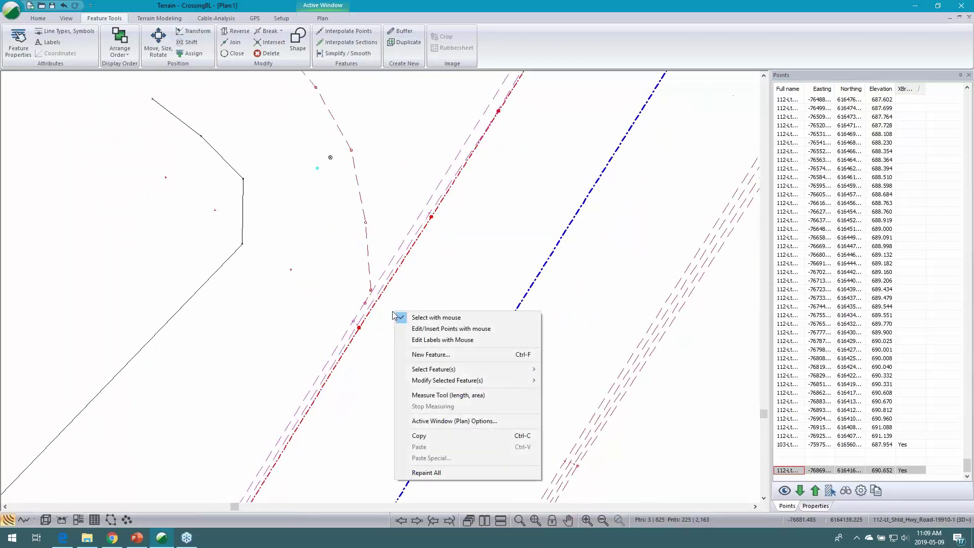
click(446, 329)
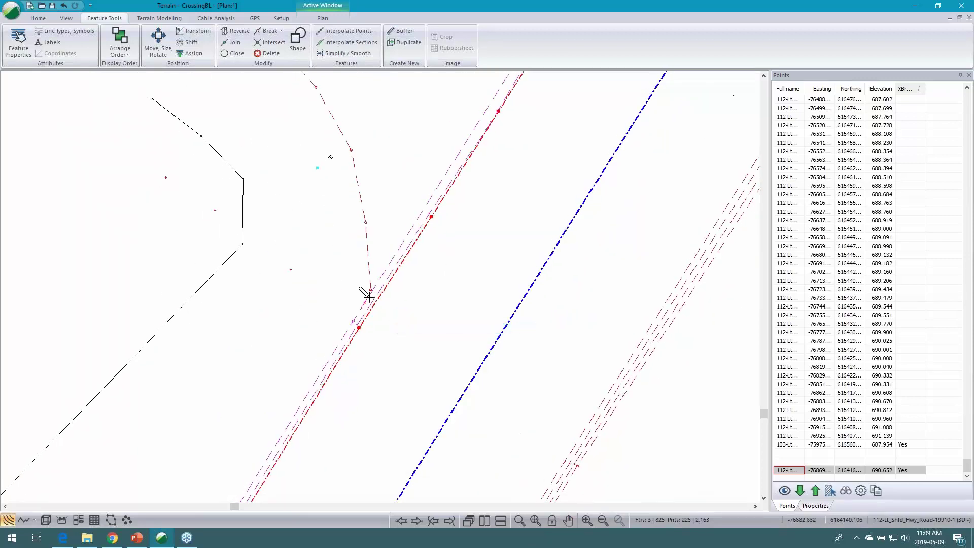
scroll(355, 303, up, 5)
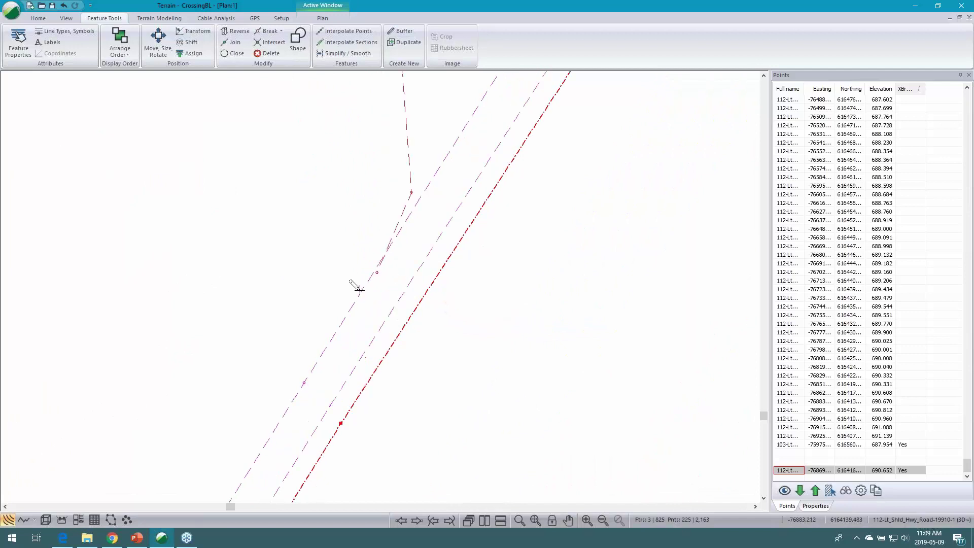
click(377, 273)
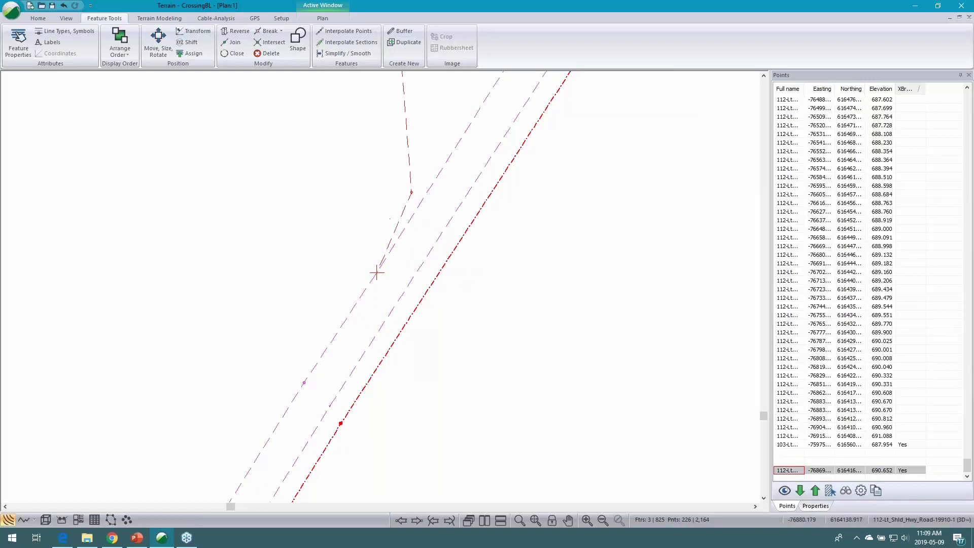
Step: Generate the terrain's TIN and contours from the corrected breaklines
click(159, 18)
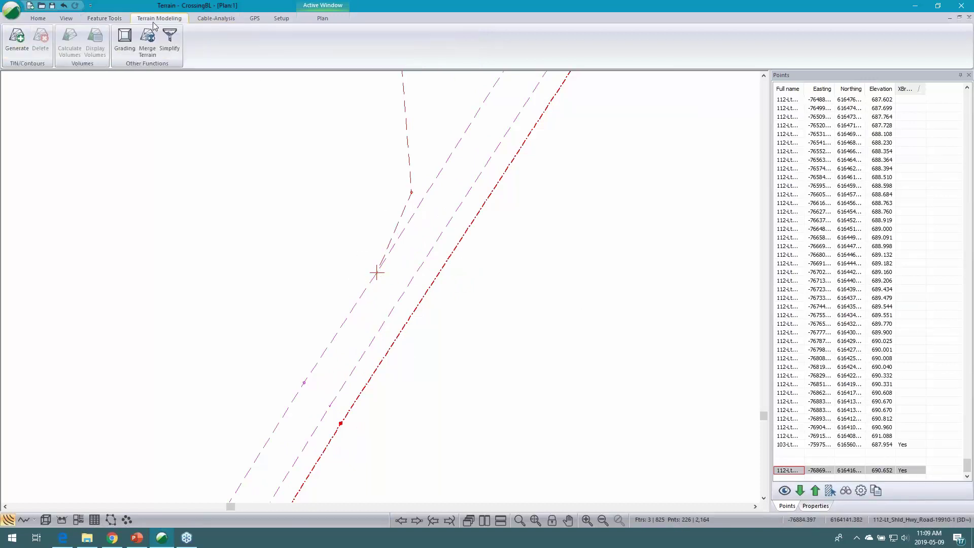
click(18, 43)
click(466, 382)
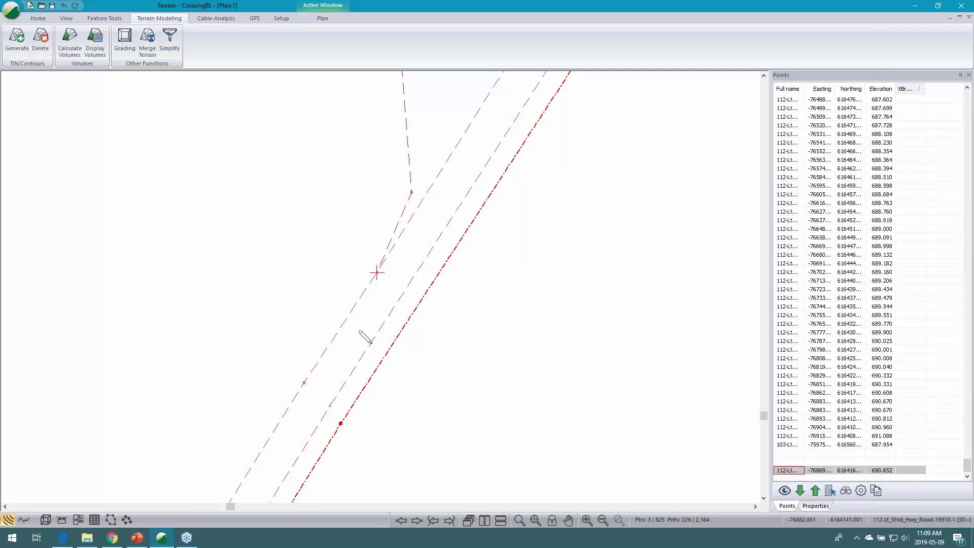
scroll(462, 195, down, 3)
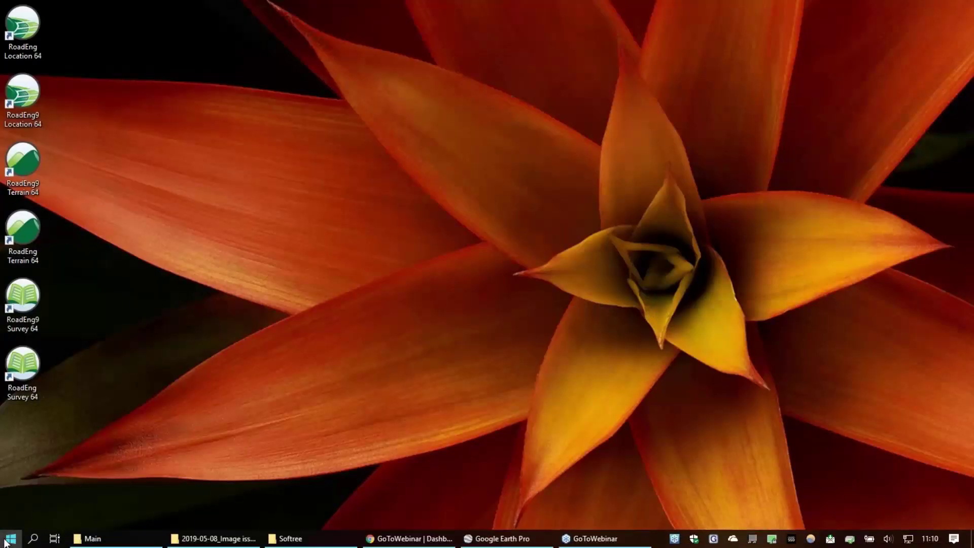
Step: Start RoadEng Terrain 64 with an empty terrain document
click(6, 540)
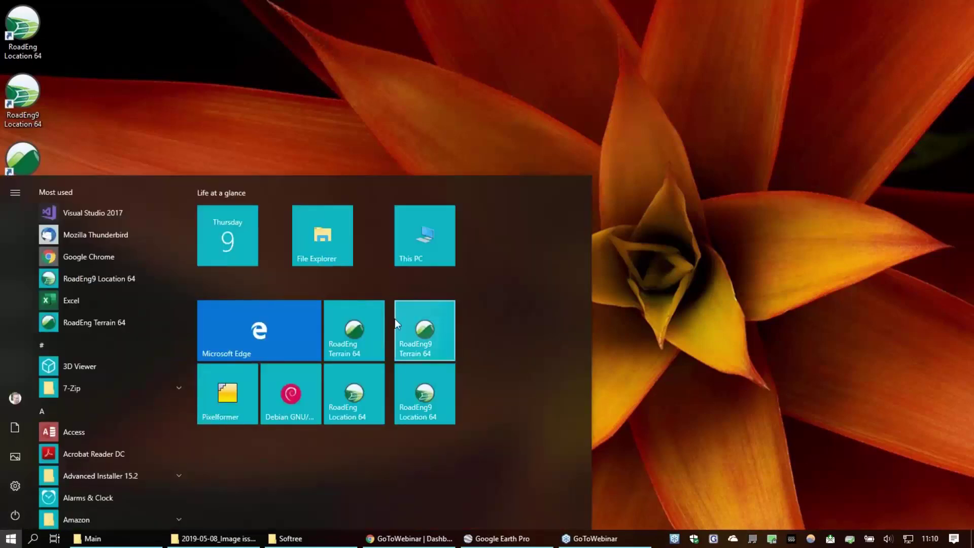
click(344, 331)
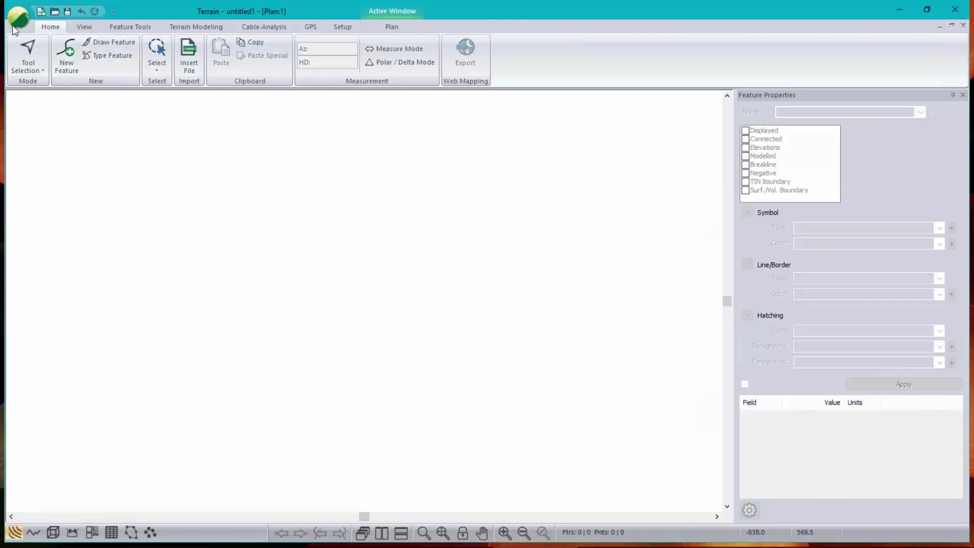
click(13, 24)
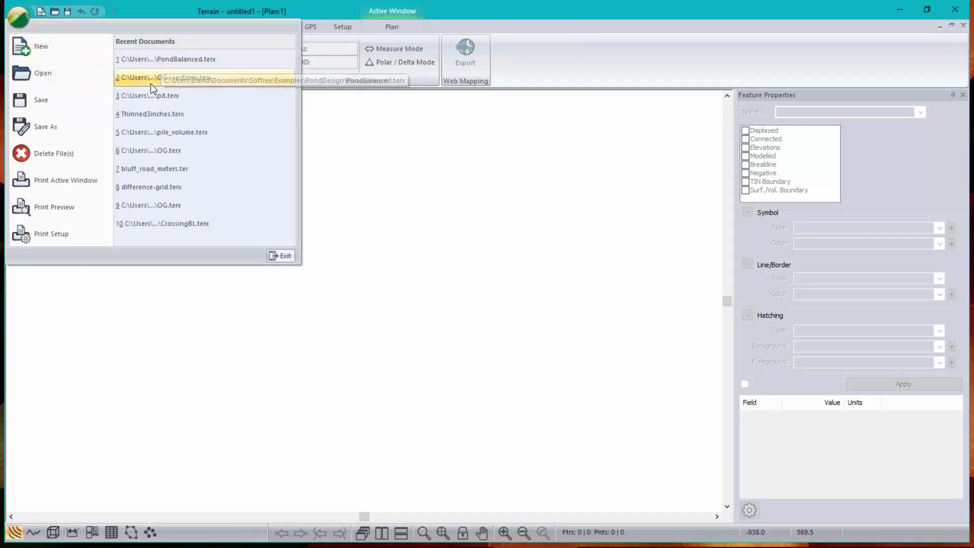
click(168, 8)
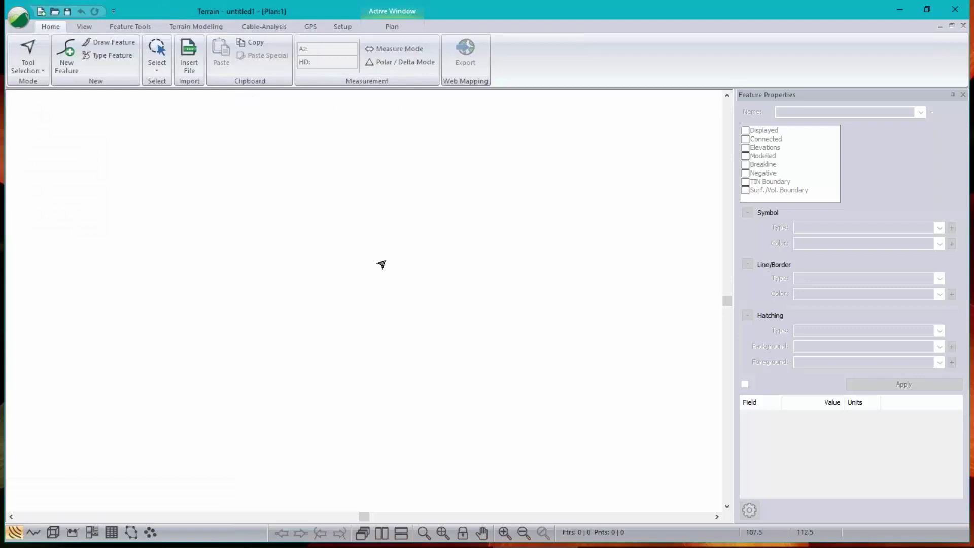
Step: Add OG.terx from the Examples\PondDesign folder as a background of the plan window
right_click(306, 228)
click(383, 357)
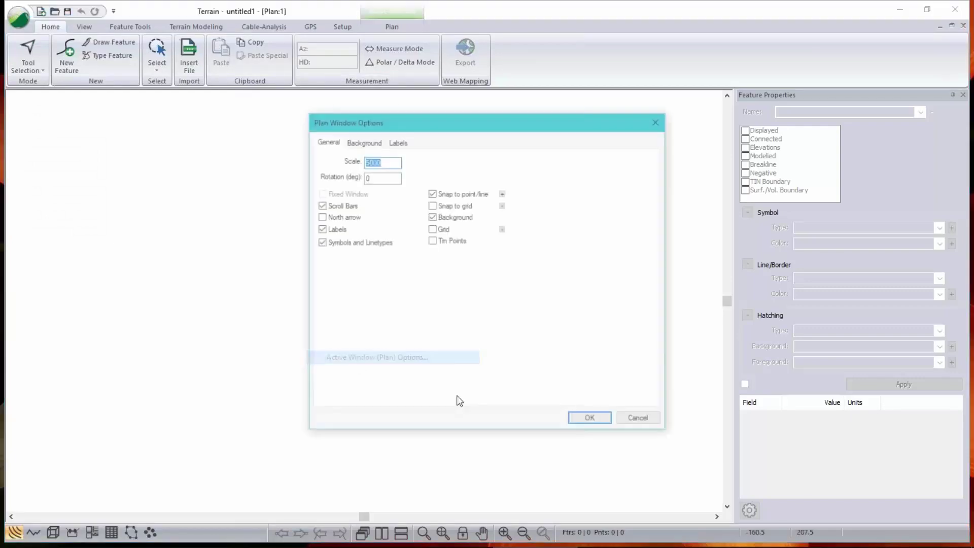
click(362, 141)
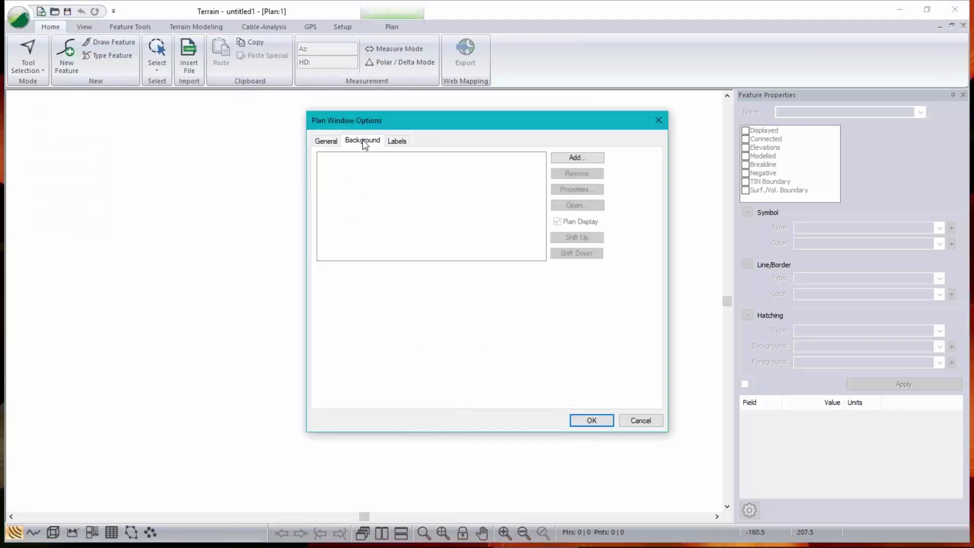
click(577, 157)
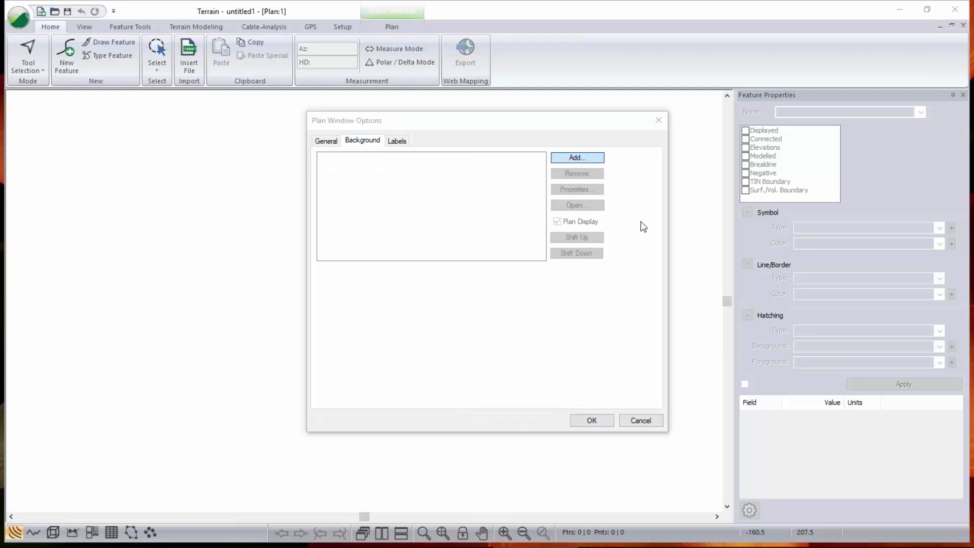
click(509, 149)
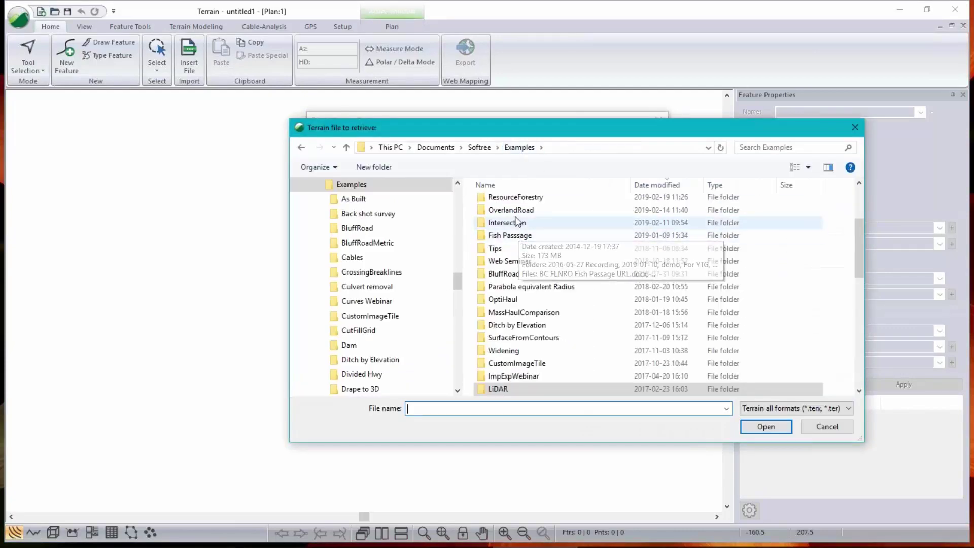
scroll(553, 225, up, 1)
scroll(537, 224, up, 3)
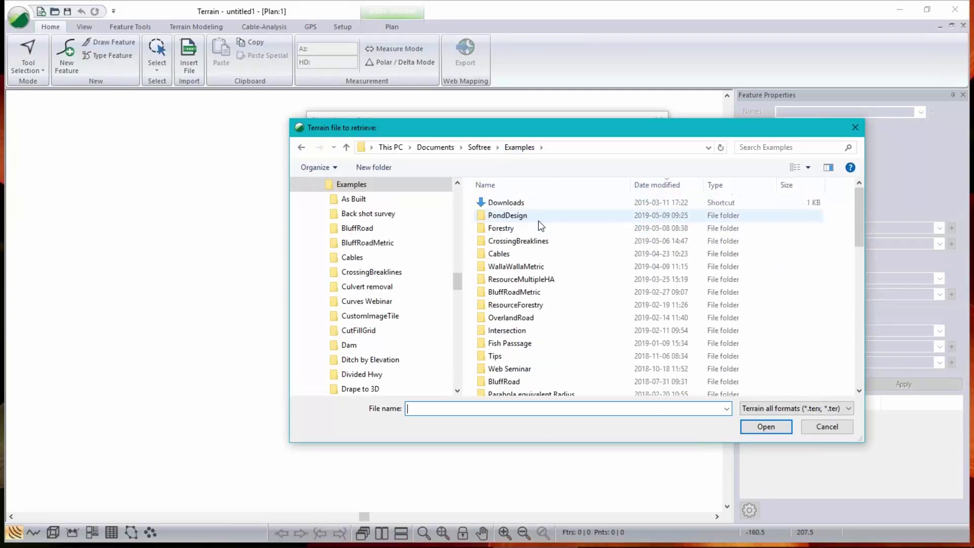
click(517, 217)
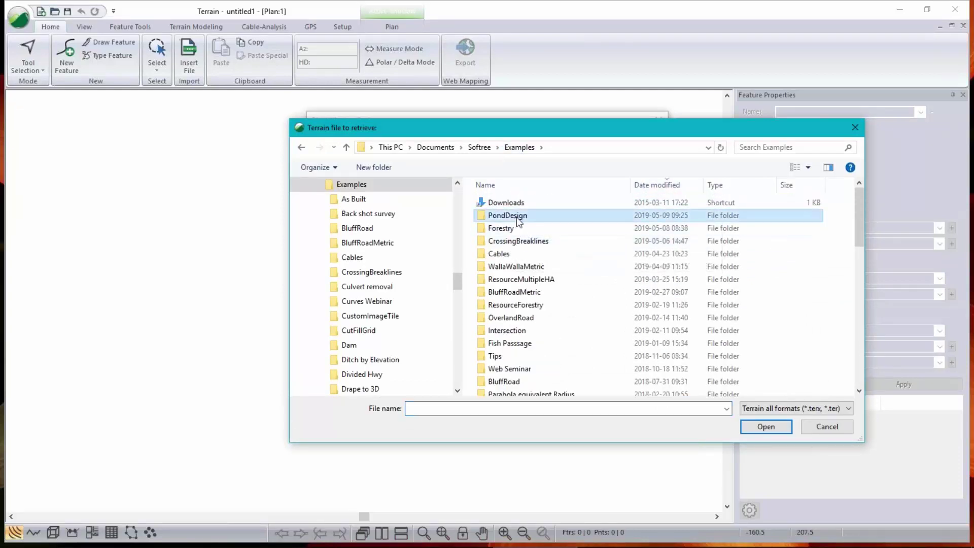
double_click(516, 217)
click(515, 216)
click(514, 216)
click(763, 425)
click(745, 431)
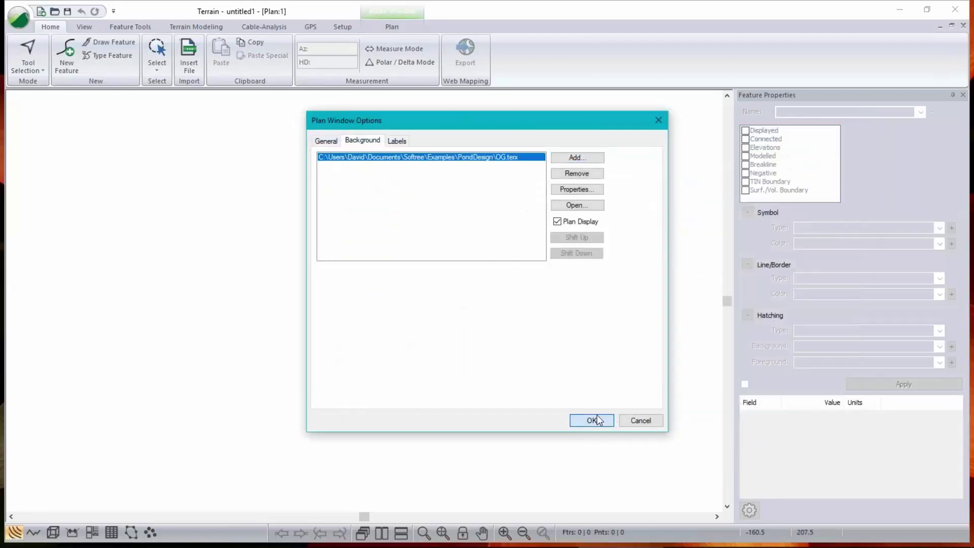
click(596, 419)
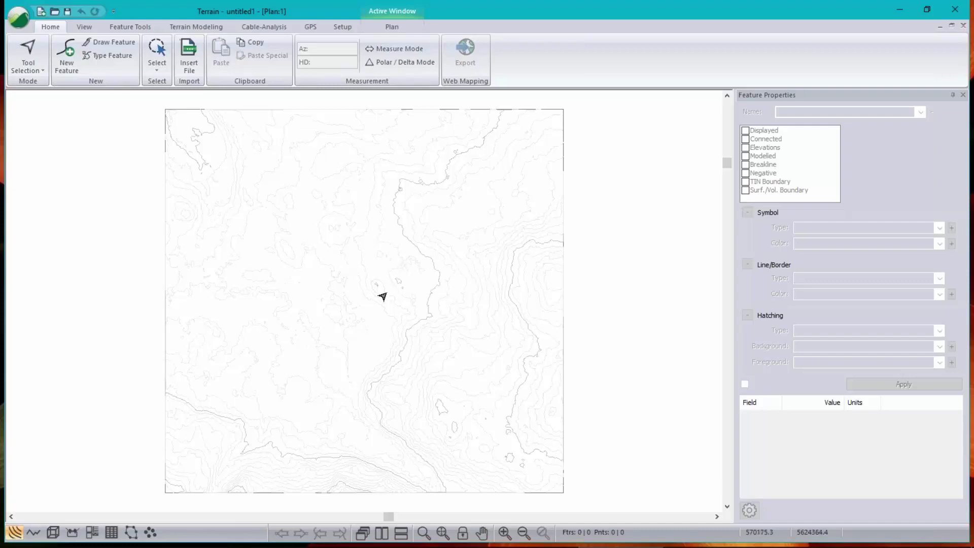
Step: Create a new feature named pond, choosing the mouse as its drawing method
mouse_move(384, 256)
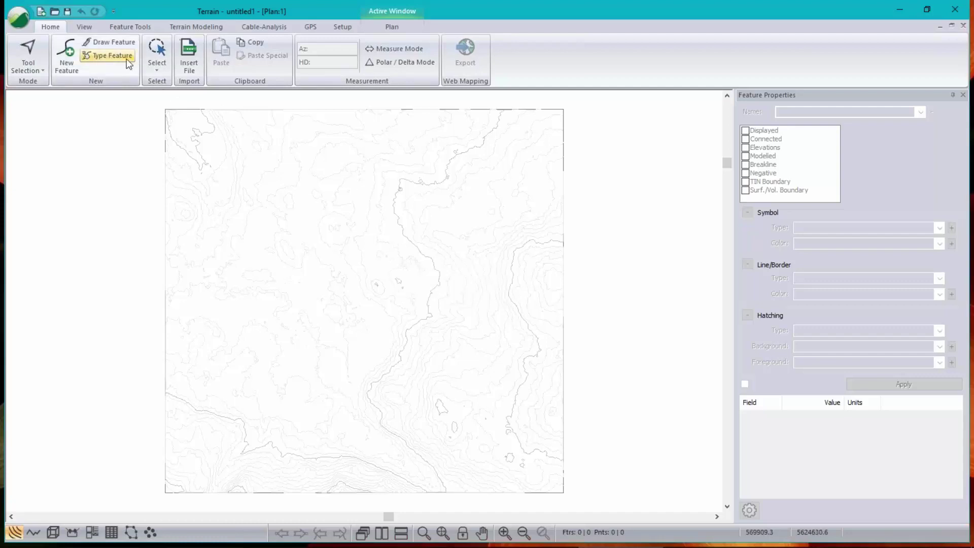
click(66, 57)
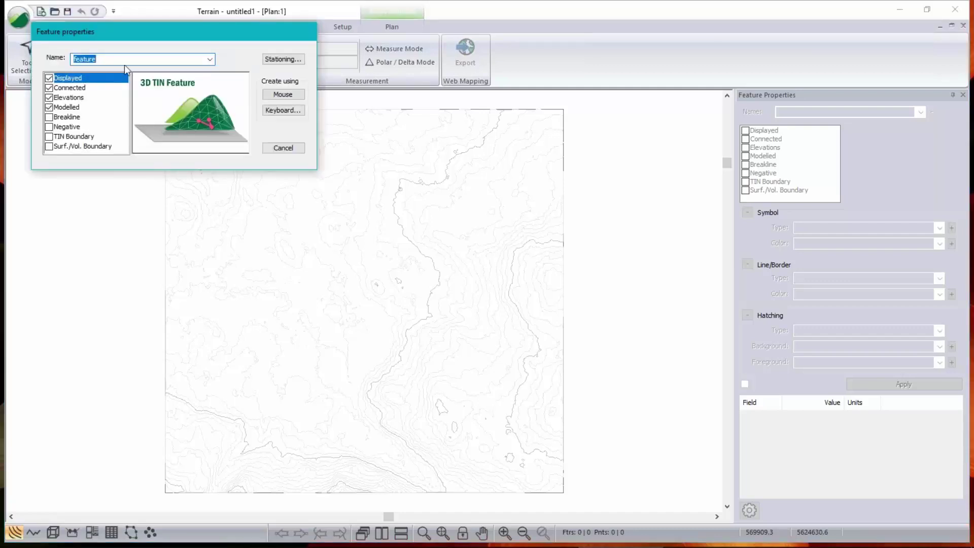
text(pond)
click(283, 94)
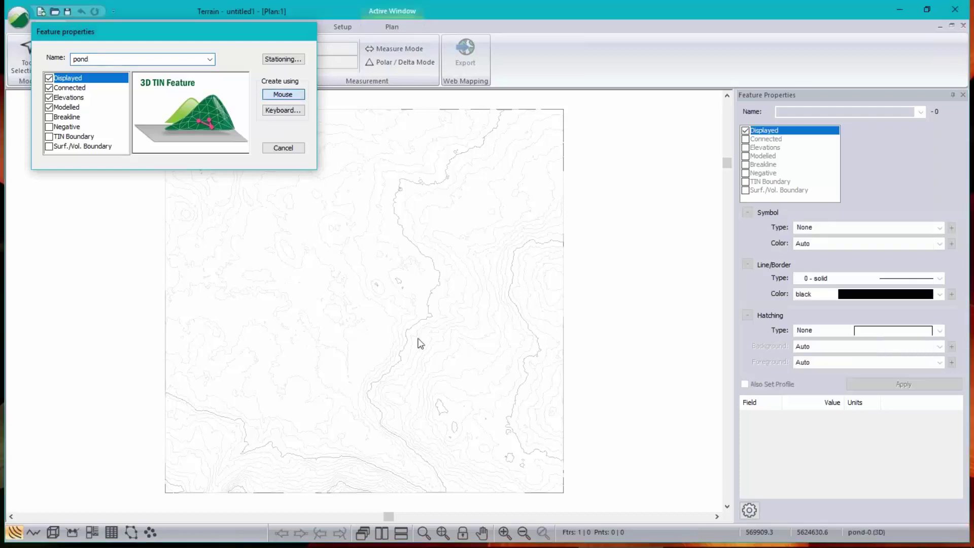
Step: Draw a short pond line near the middle of the background terrain and drop its third point, leaving one segment about 63 m long
click(460, 299)
click(380, 279)
click(355, 240)
click(368, 232)
click(388, 223)
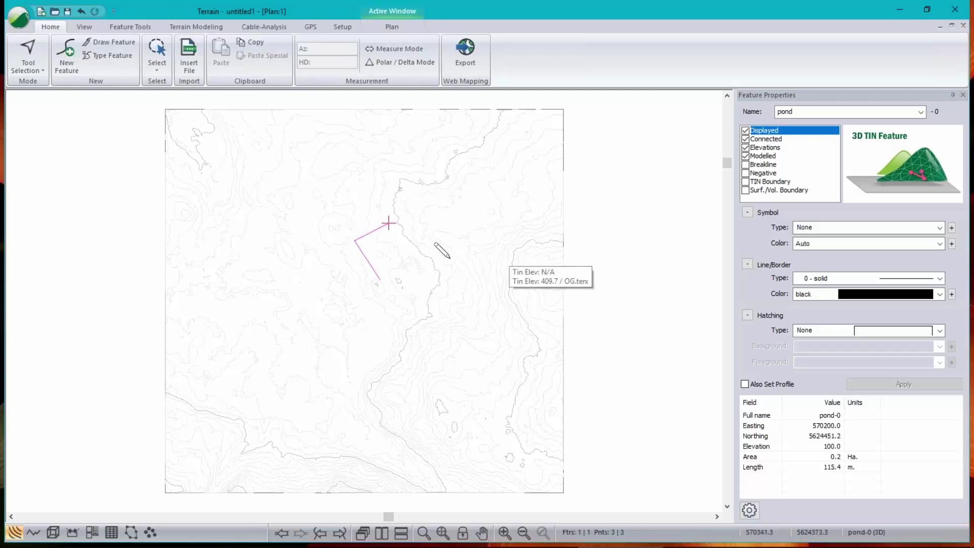
mouse_move(387, 221)
drag(388, 222, 354, 242)
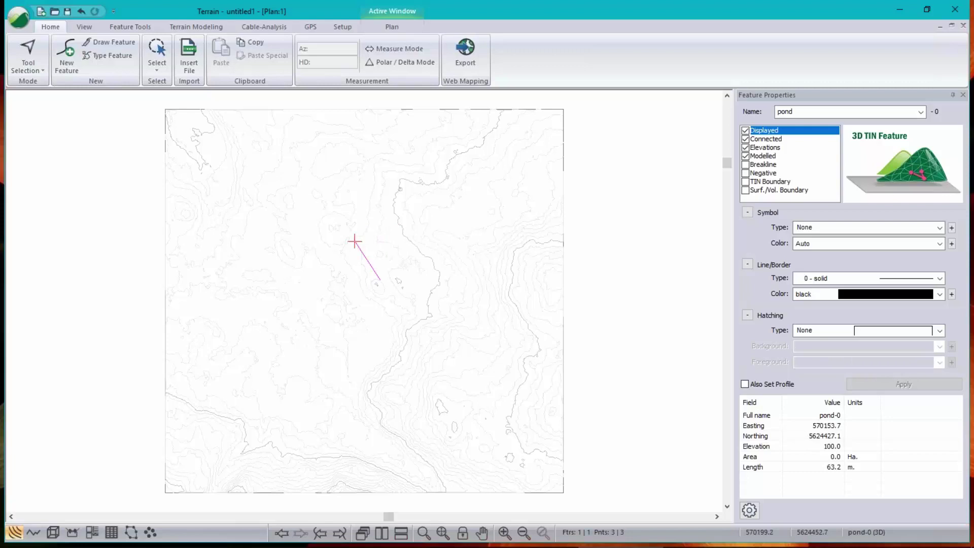
Step: Switch the pond's feature coordinates to survey format and set the first shot to azimuth 0 and distance 100 m
click(131, 26)
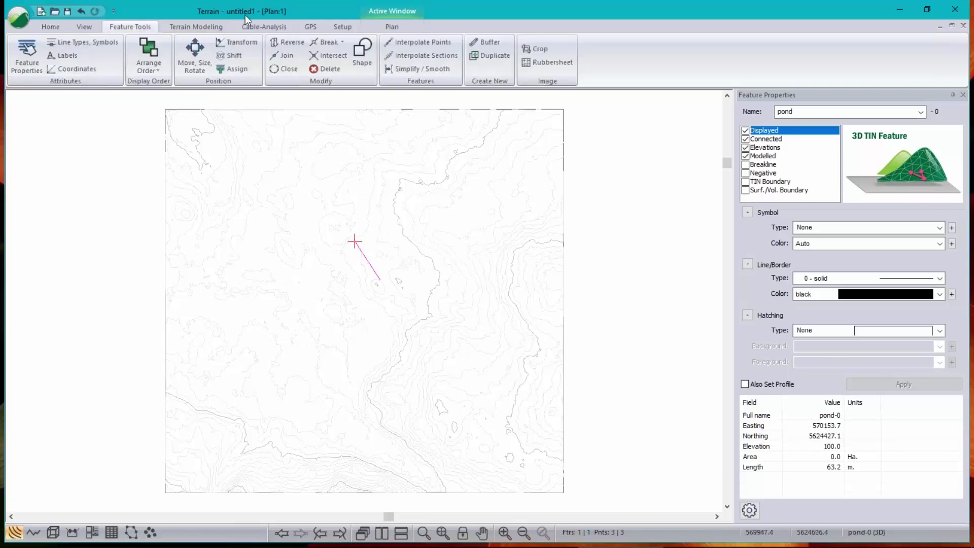
click(89, 71)
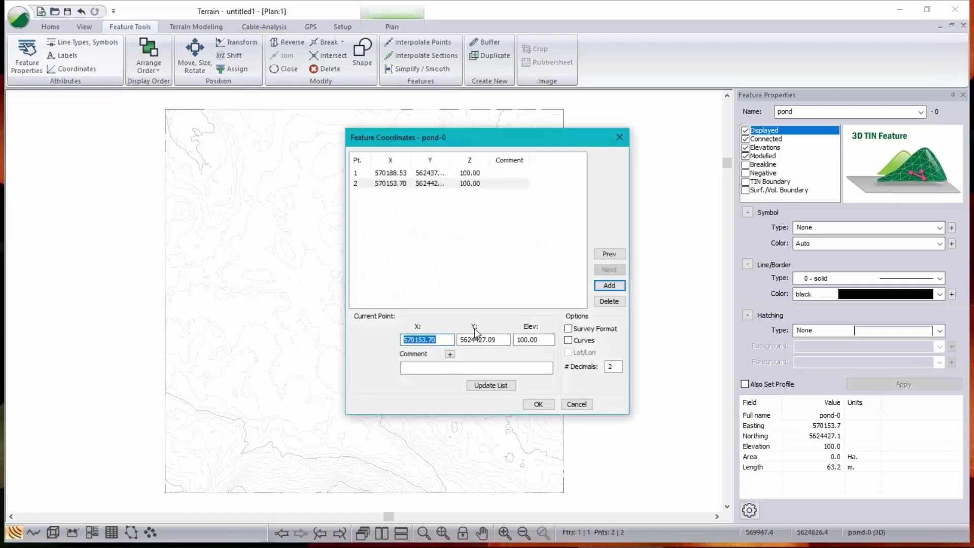
click(573, 328)
click(568, 328)
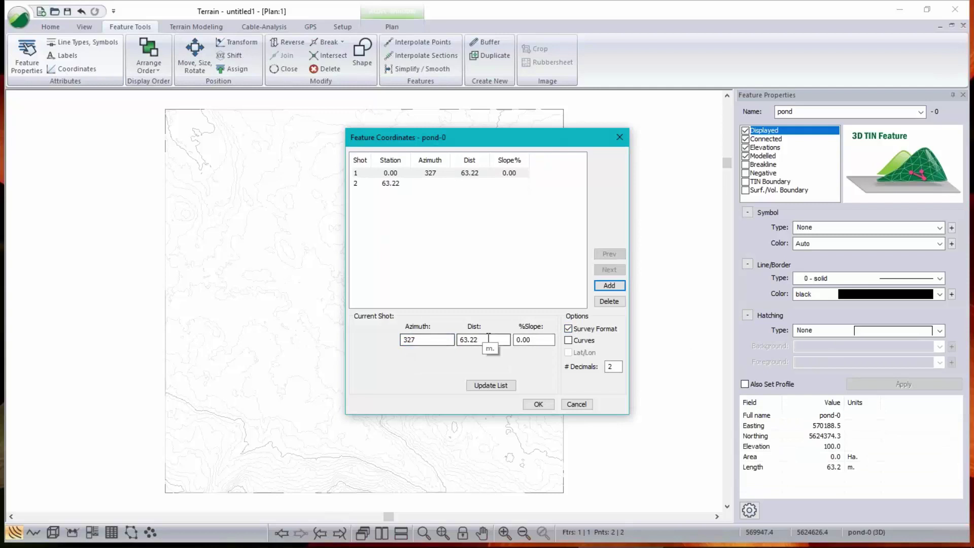
drag(417, 340, 314, 324)
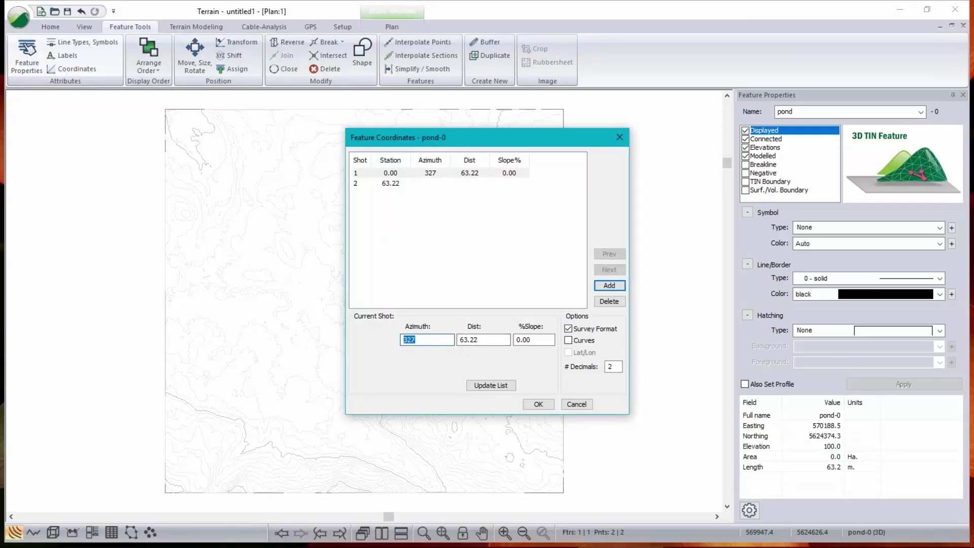
text(0)
key(Tab)
text(100)
click(499, 384)
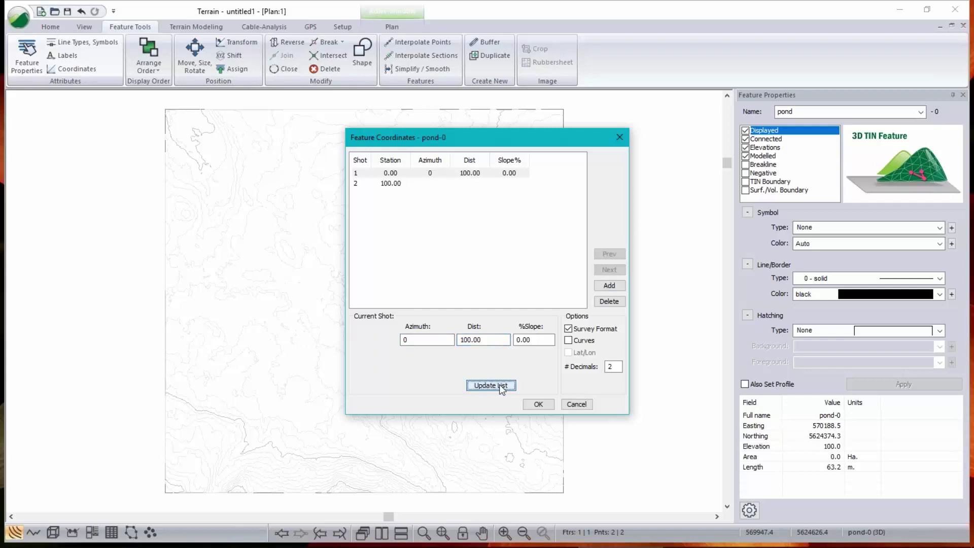
Step: Add a second shot to the pond with azimuth 90 and distance 50 m
click(608, 285)
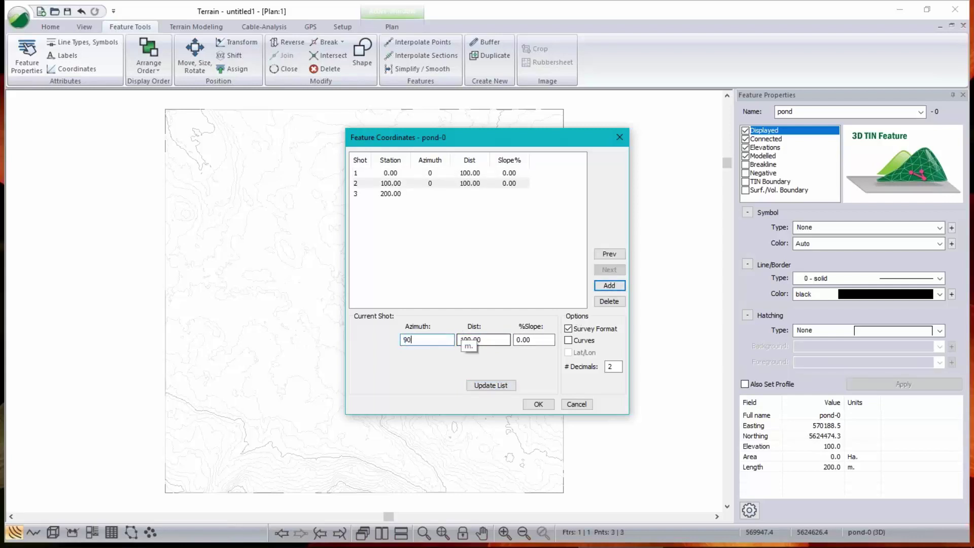
key(Tab)
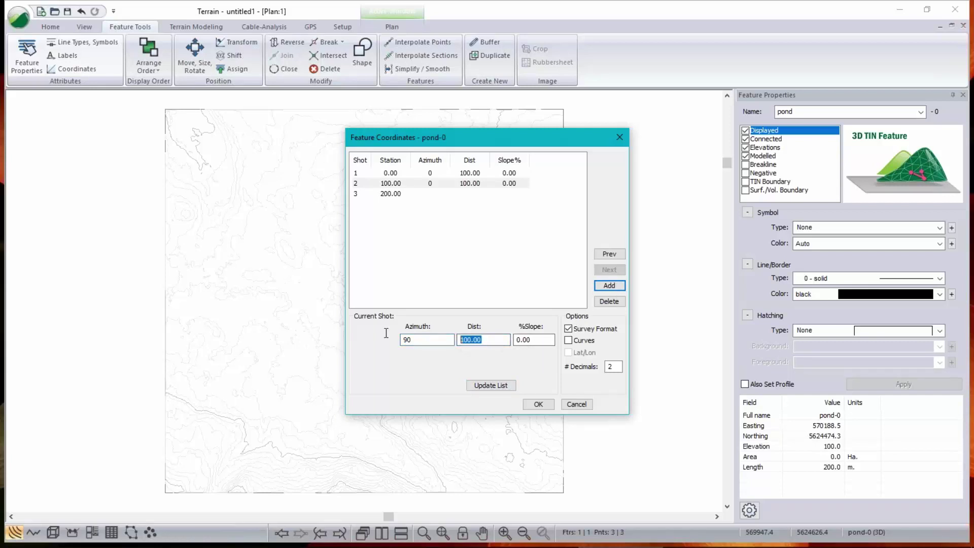
text(50)
Step: Add a third shot to the pond with azimuth 180 and distance 50 m, and apply the coordinates
click(620, 285)
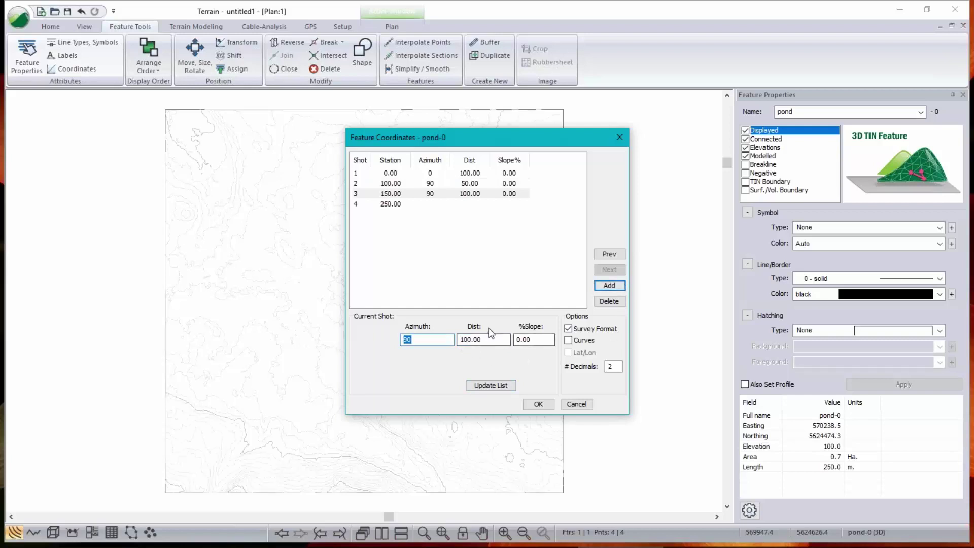
text(18)
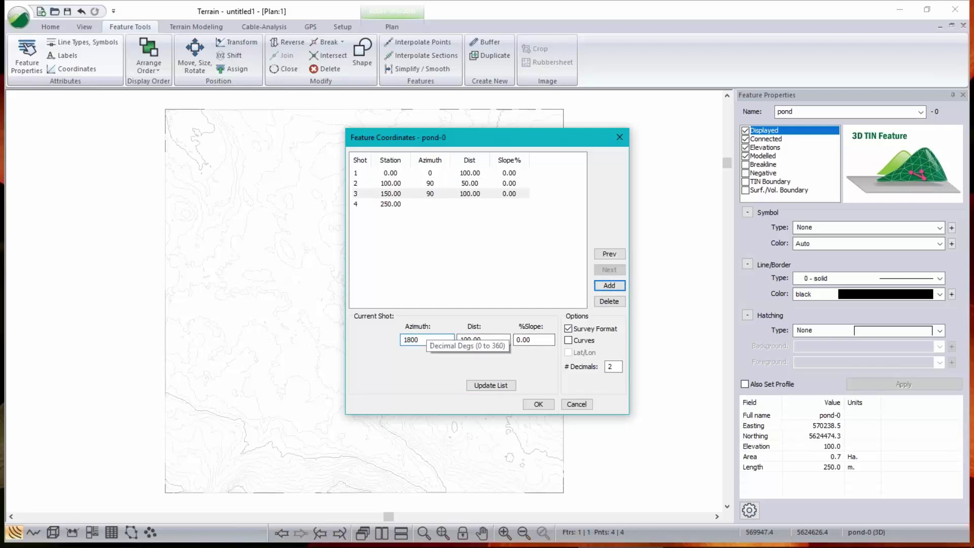
key(Tab)
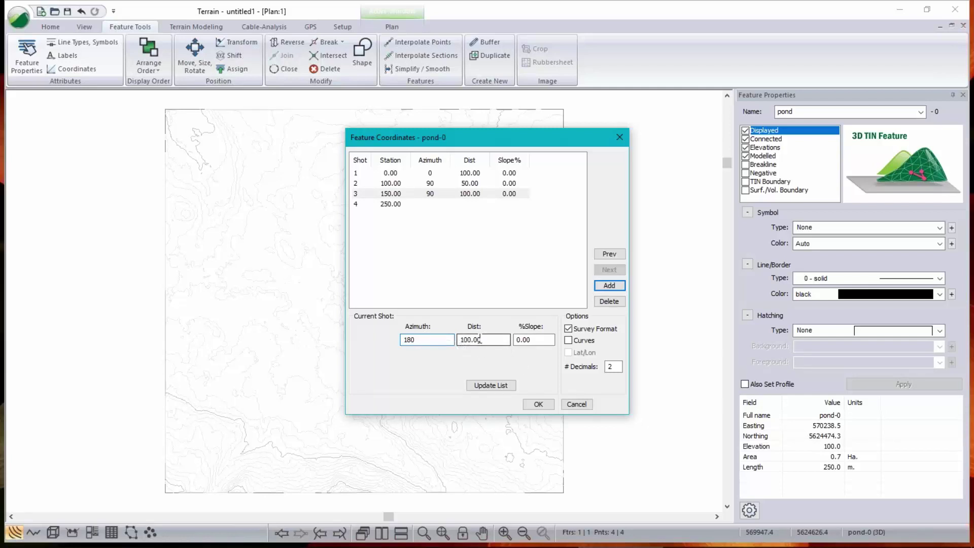
text(50)
click(491, 385)
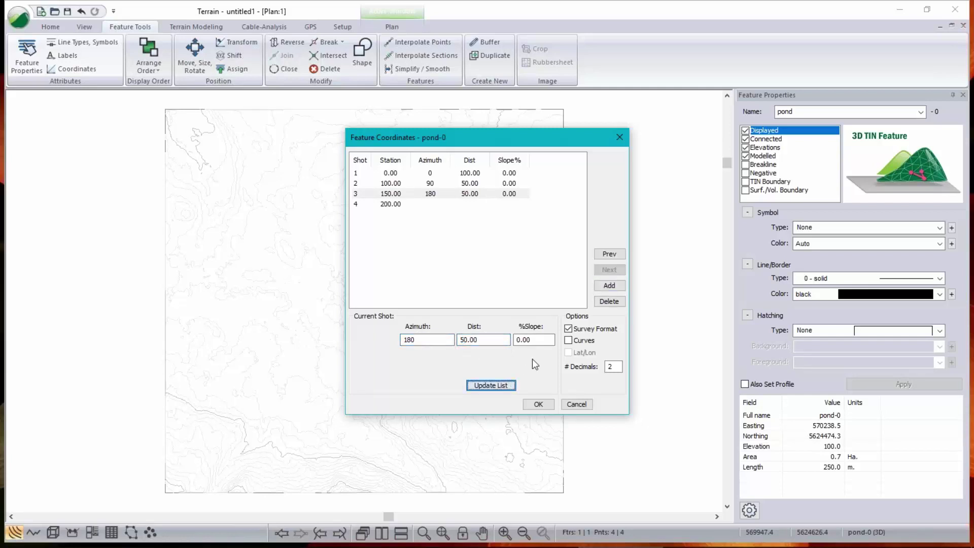
click(539, 405)
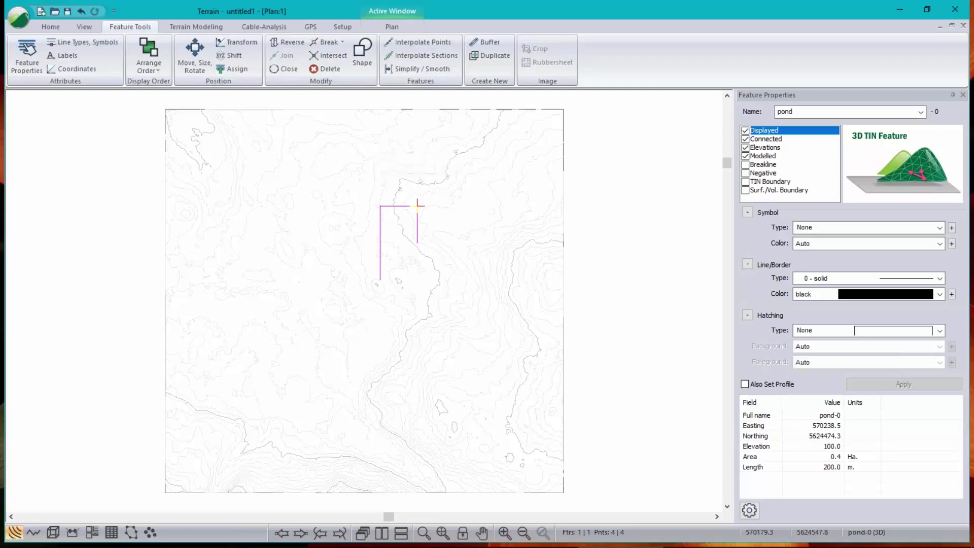
Step: Set the distance of the pond's third shot to 100 m in the feature coordinates
click(76, 69)
key(Tab)
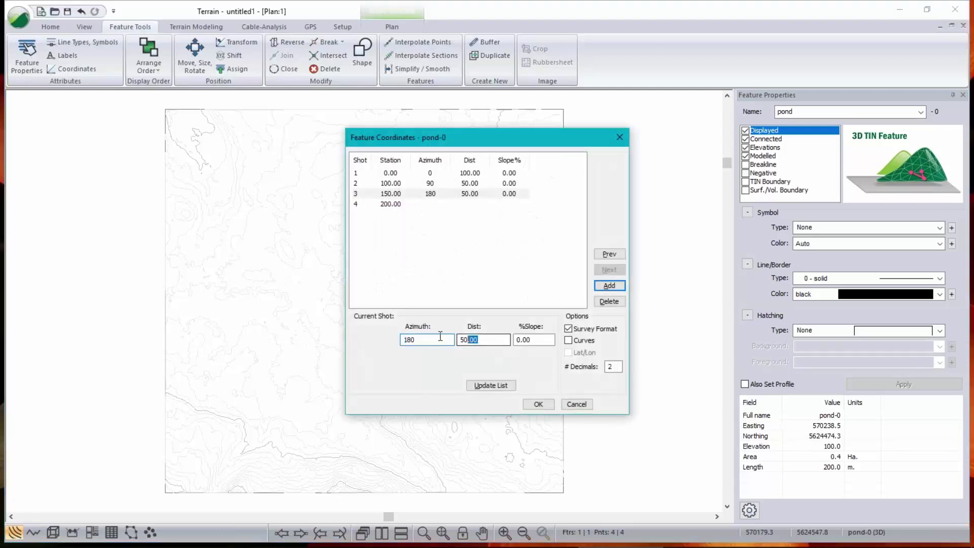
text(100)
click(490, 385)
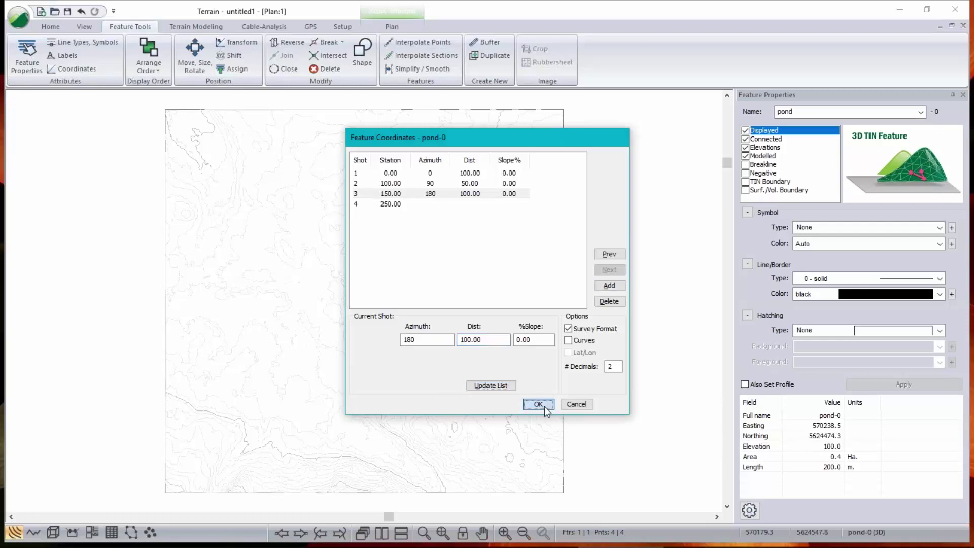
click(538, 404)
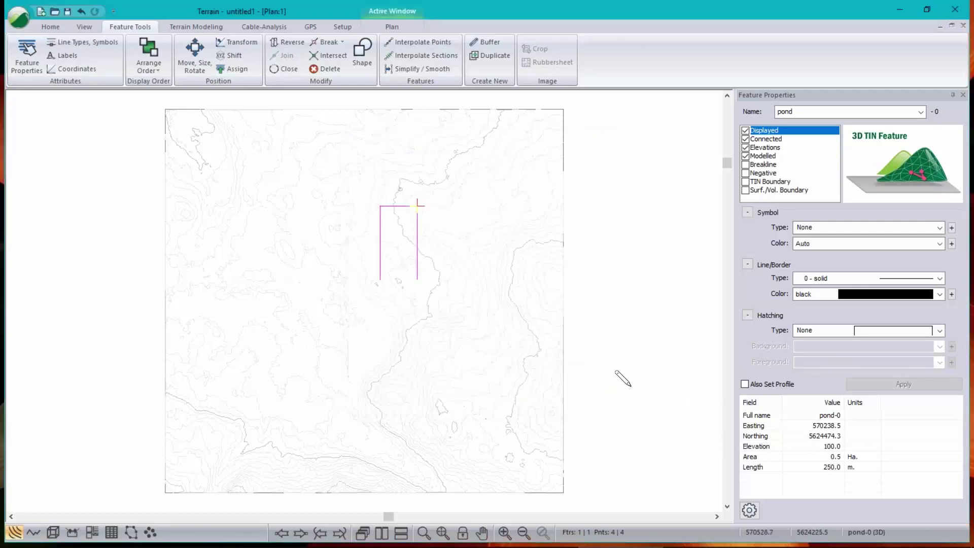
Step: Close the pond outline into a rectangle and move it about 3 m east and 3 m south
click(290, 70)
click(200, 69)
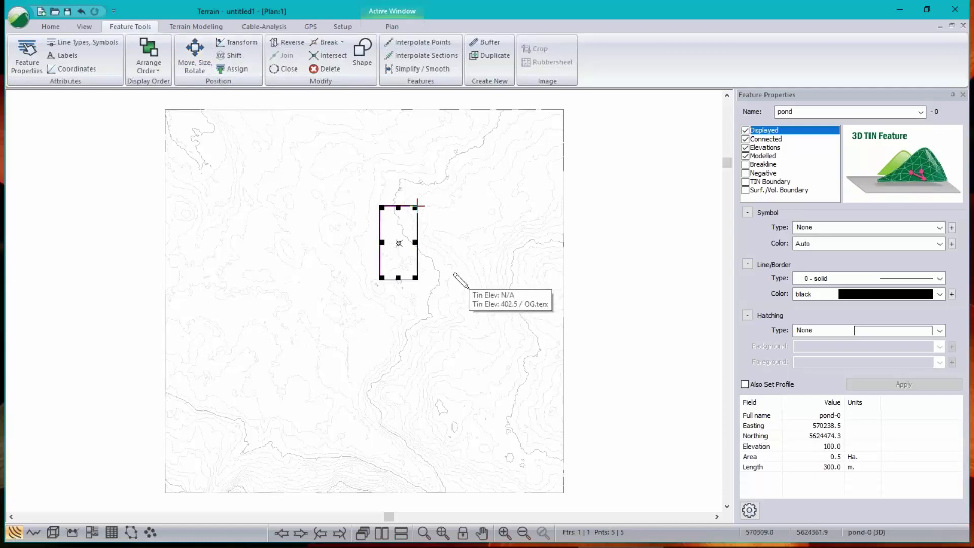
drag(395, 232, 397, 244)
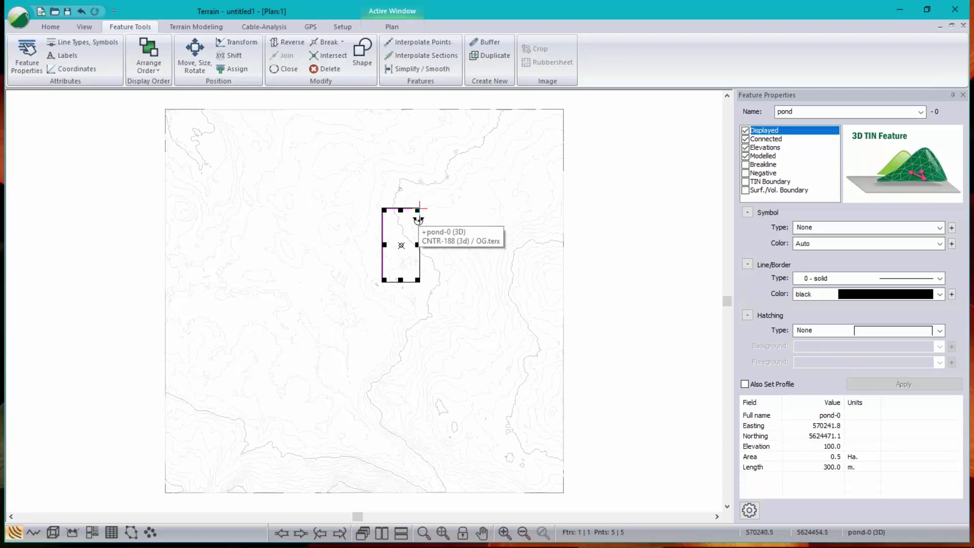
Step: Rotate the pond rectangle about 50 degrees counterclockwise and create a circular left-side buffer with a 16 m offset and positive 2:1 slope
scroll(416, 223, up, 4)
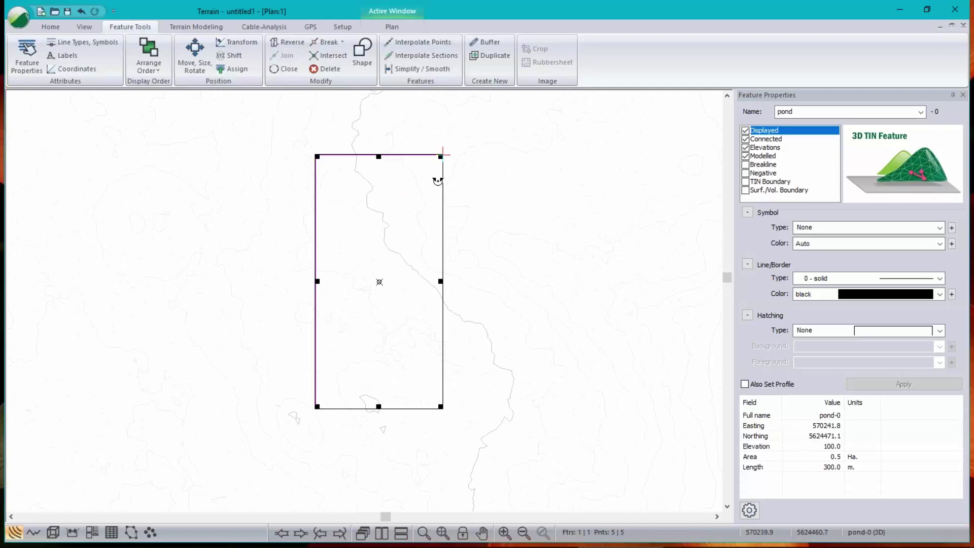
drag(437, 181, 321, 152)
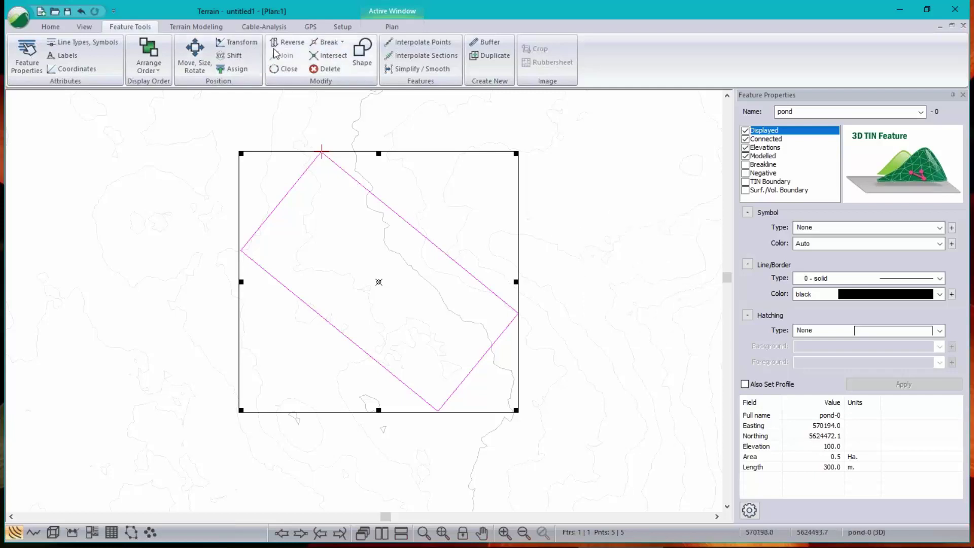
click(486, 43)
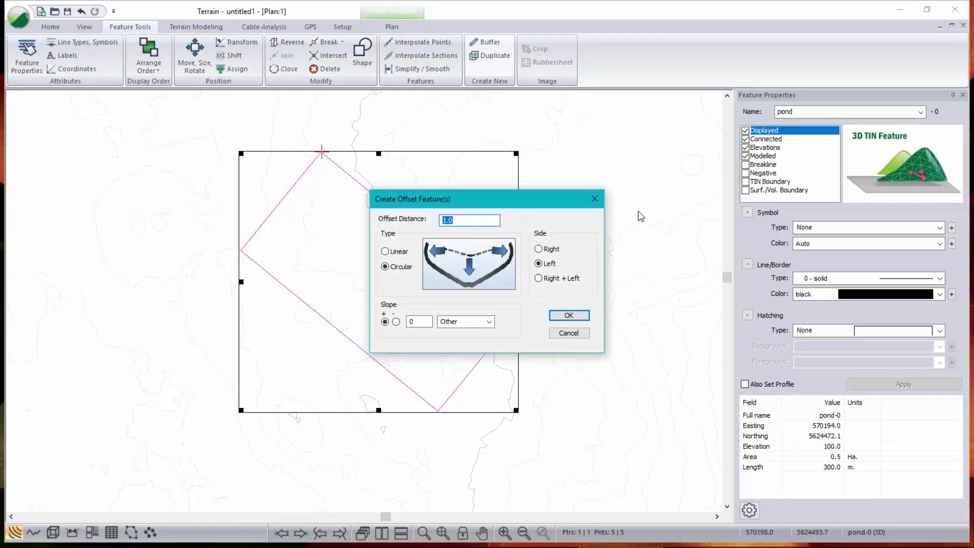
text(1)
click(489, 321)
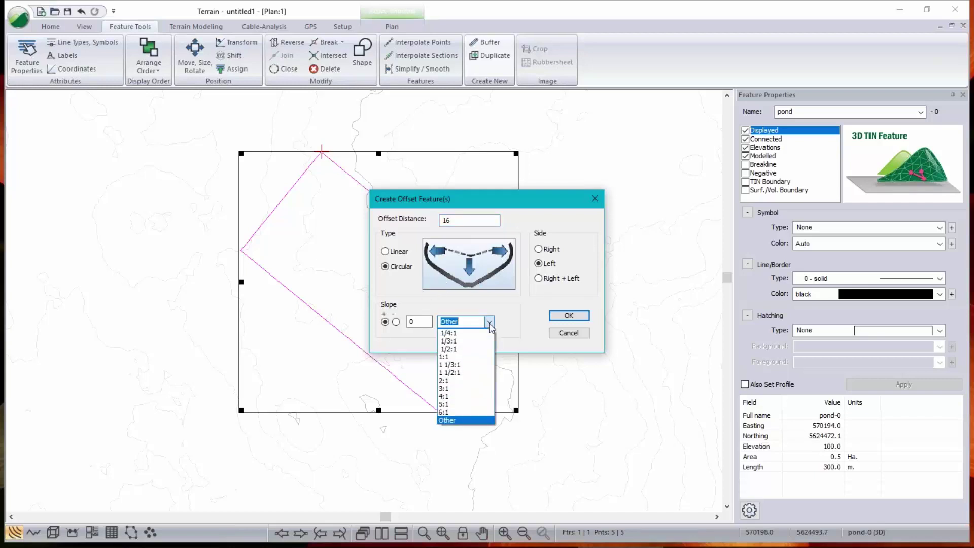
click(453, 380)
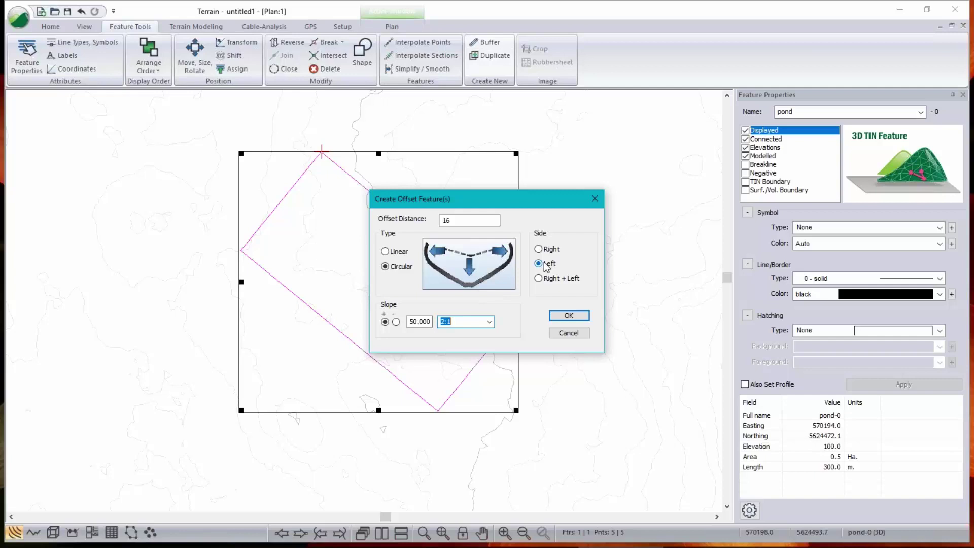
click(568, 315)
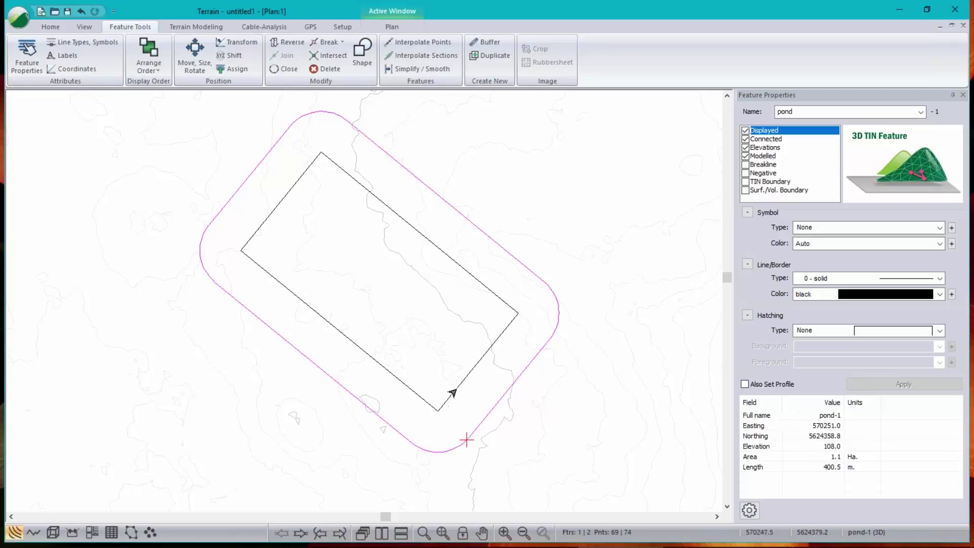
Step: Select both pond features with the inner rectangle's corner as the current point and shift them to a Z of 390
click(452, 392)
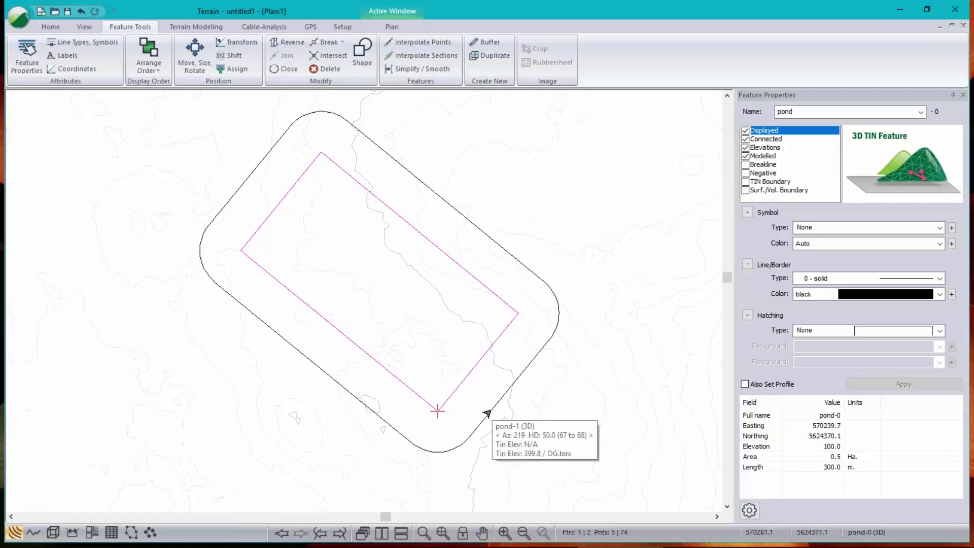
click(486, 413)
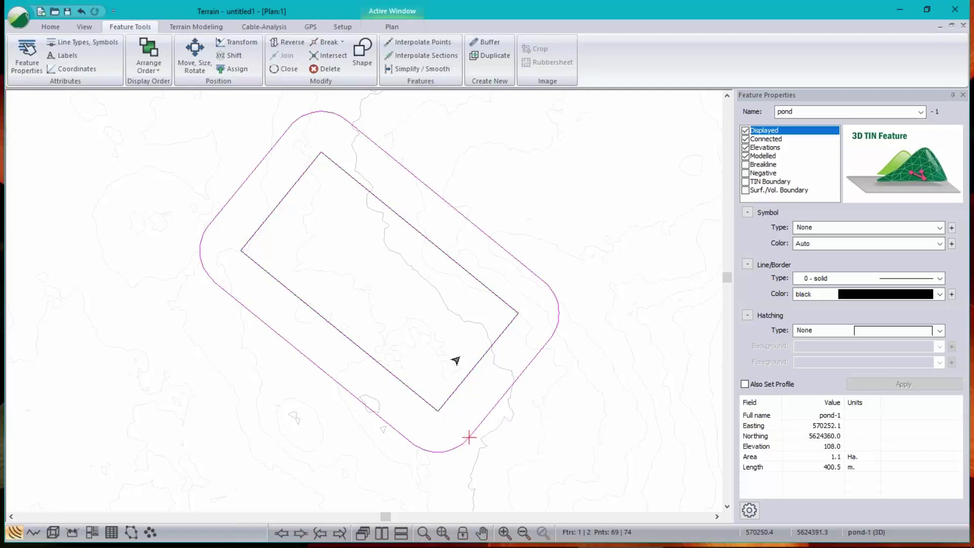
key(ctrl+a)
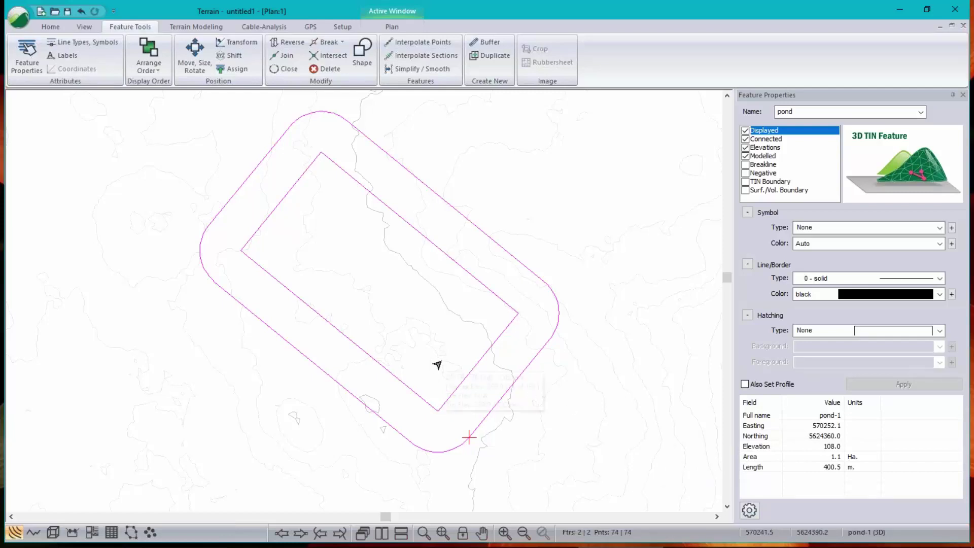
click(458, 385)
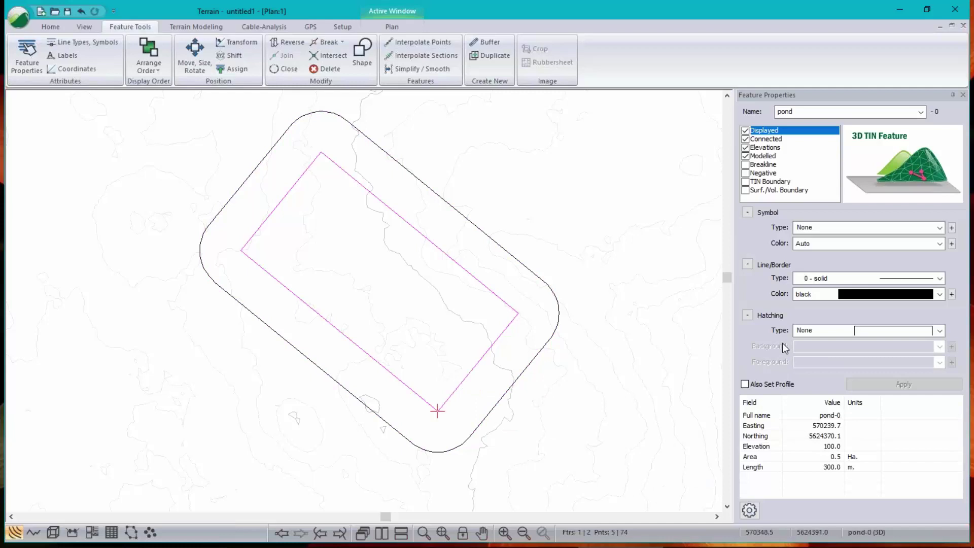
key(ctrl+a)
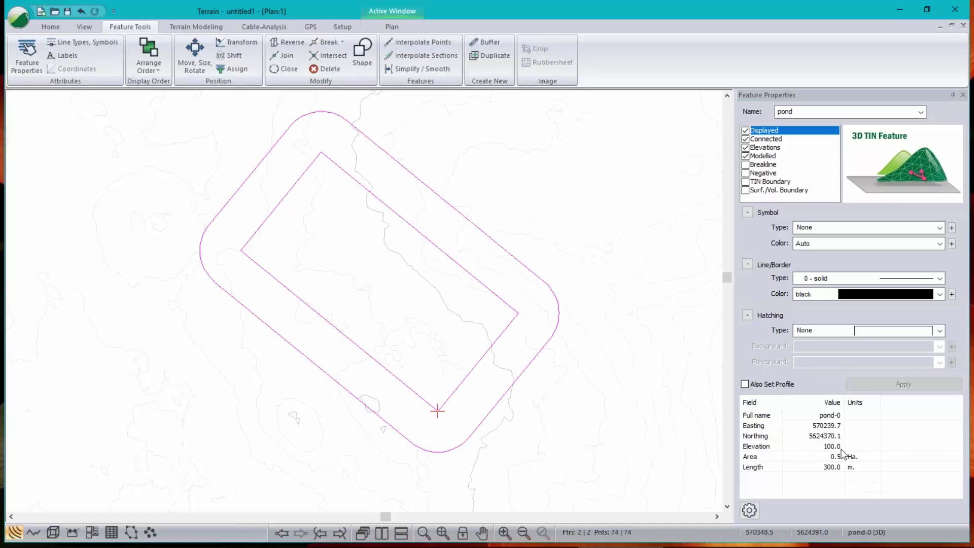
click(236, 55)
key(Tab)
key(Tab)
text(390)
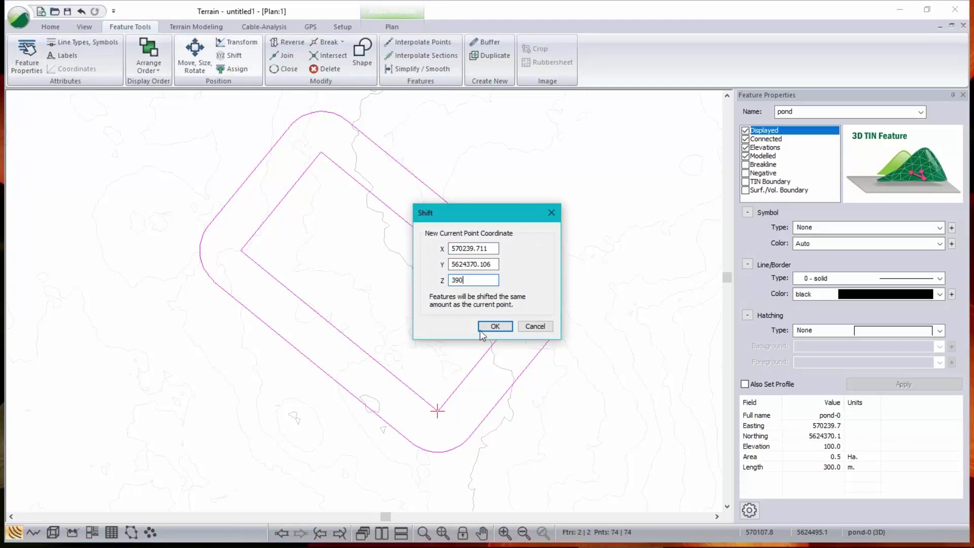
click(507, 328)
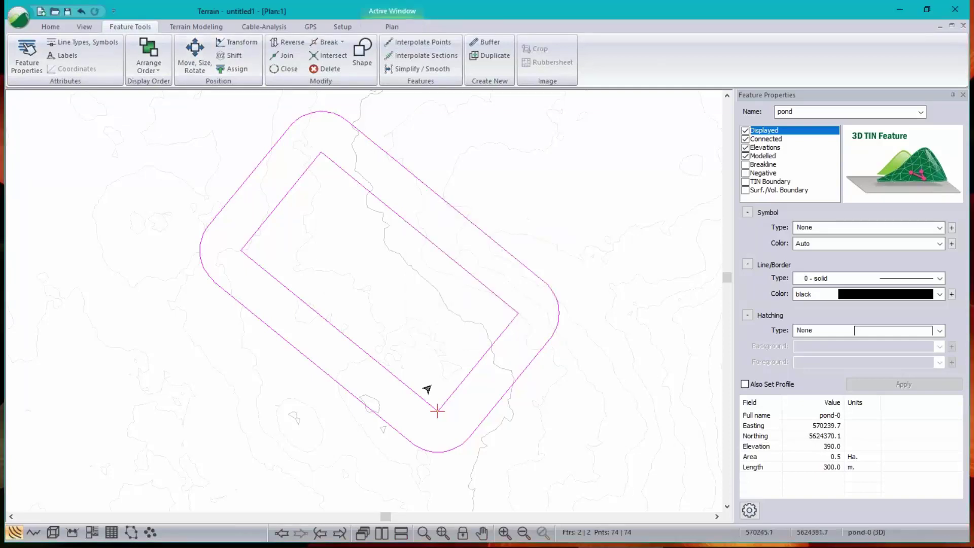
Step: Buffer the outer pond feature on its left side with a circular 2 m offset and a custom slope of 0
click(492, 404)
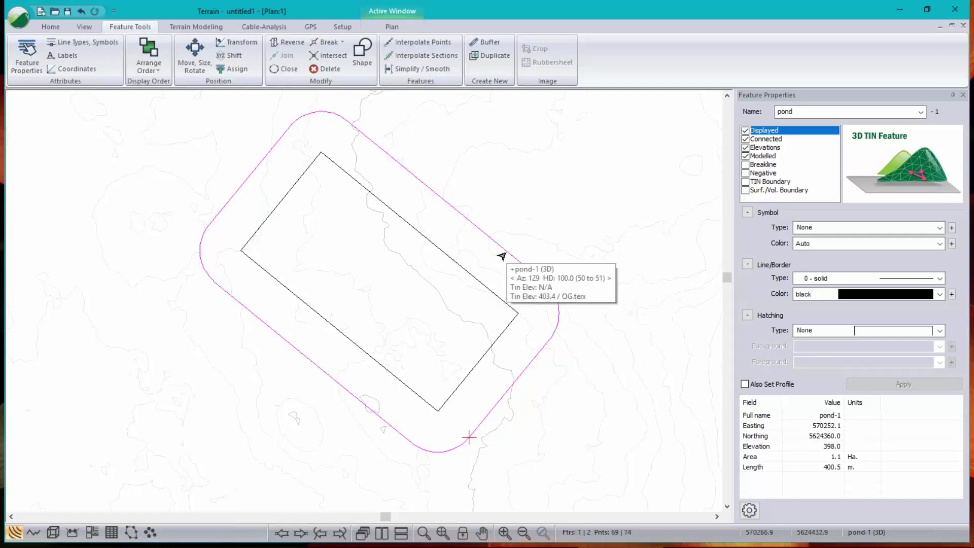
click(480, 43)
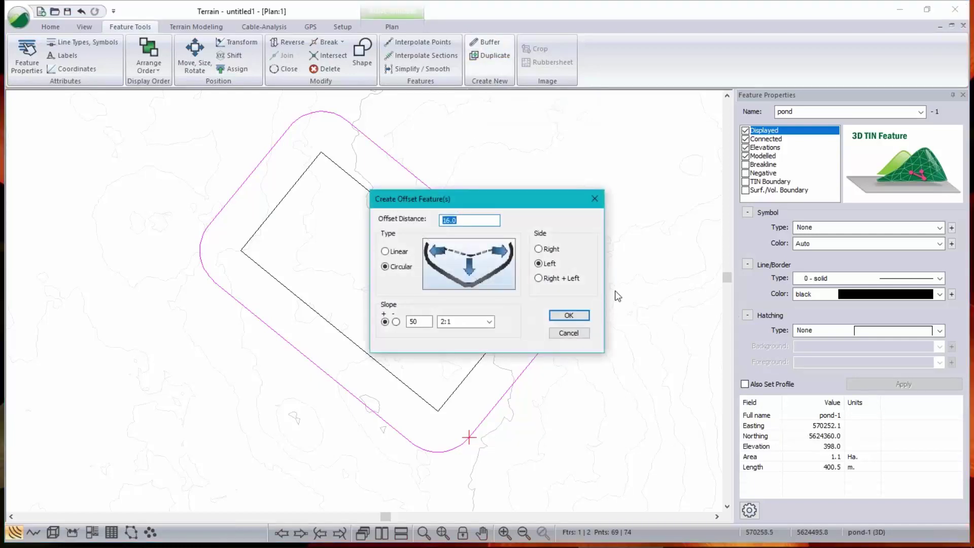
text(2)
click(488, 322)
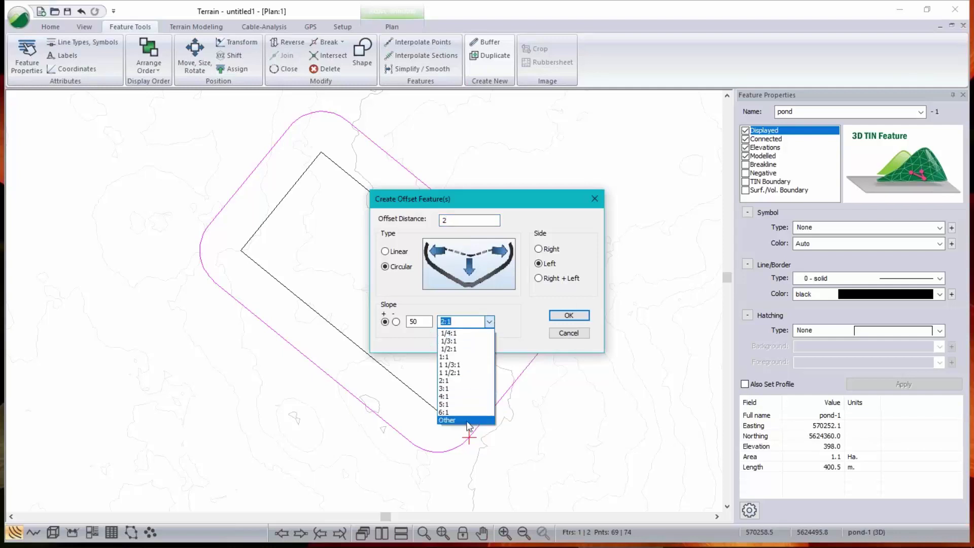
click(467, 420)
click(428, 321)
text(0)
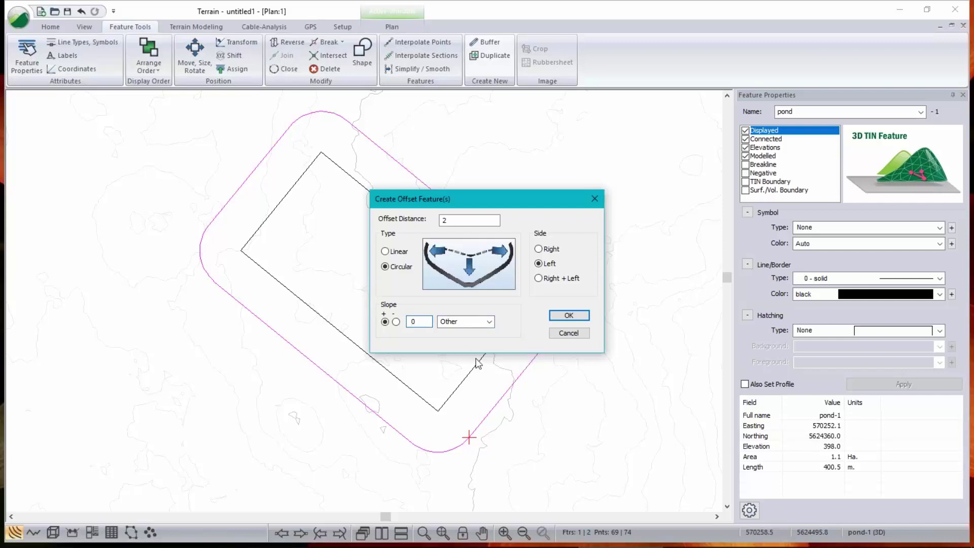
click(568, 316)
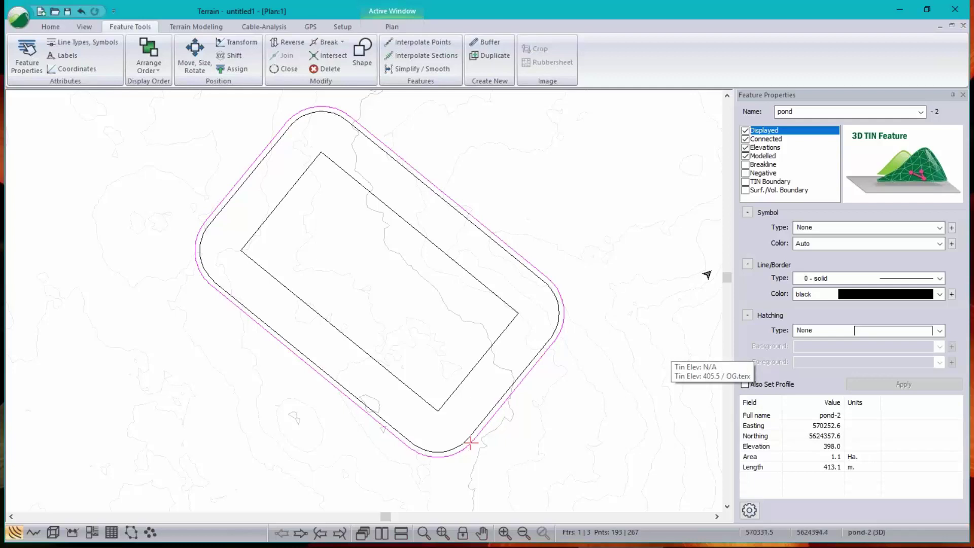
Step: Set up grading for the outermost pond feature with OG.terx as the target surface and a left negative slope of 2:1
click(187, 27)
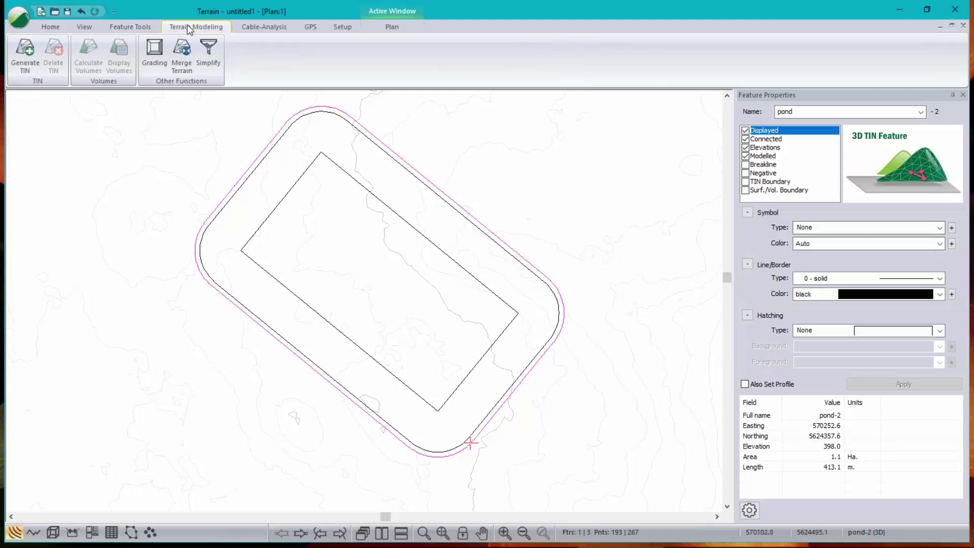
click(165, 47)
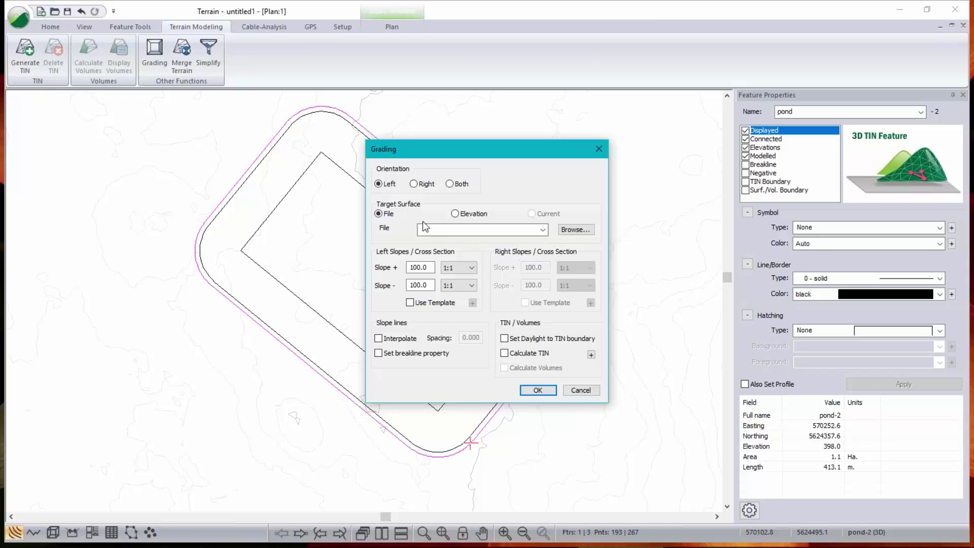
click(543, 230)
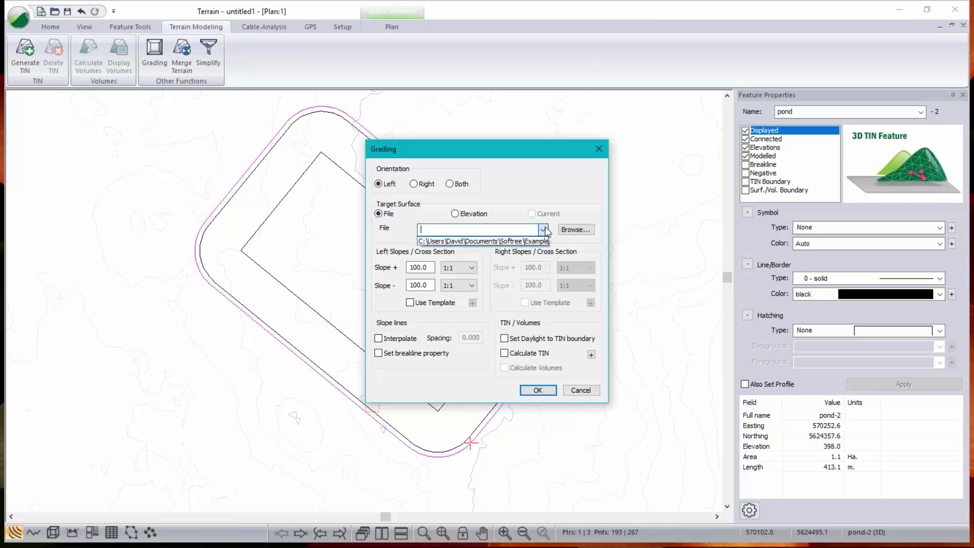
click(535, 241)
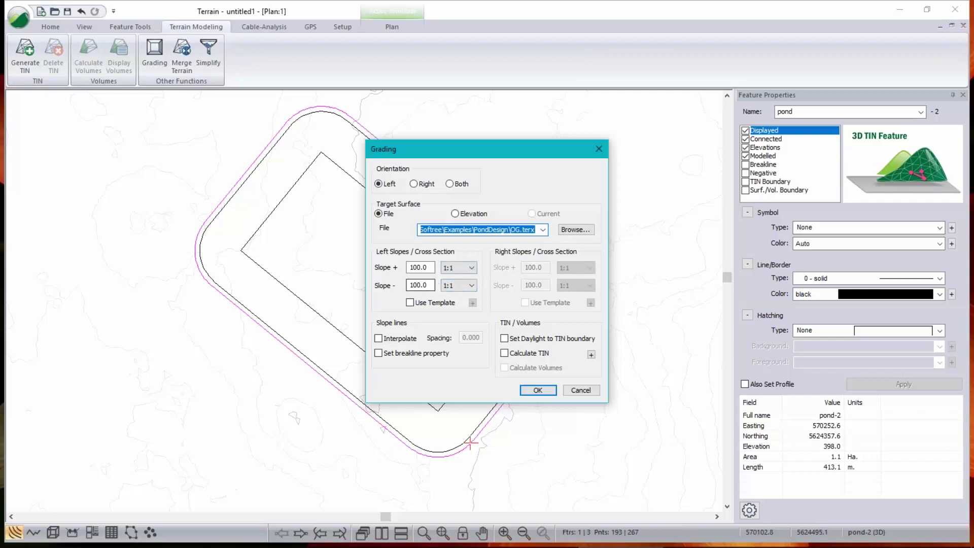
click(466, 286)
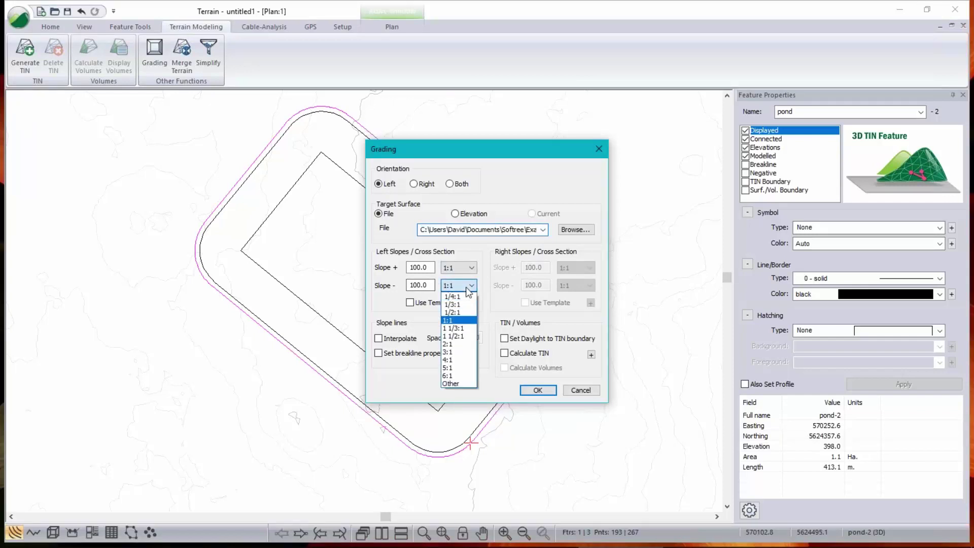
click(464, 345)
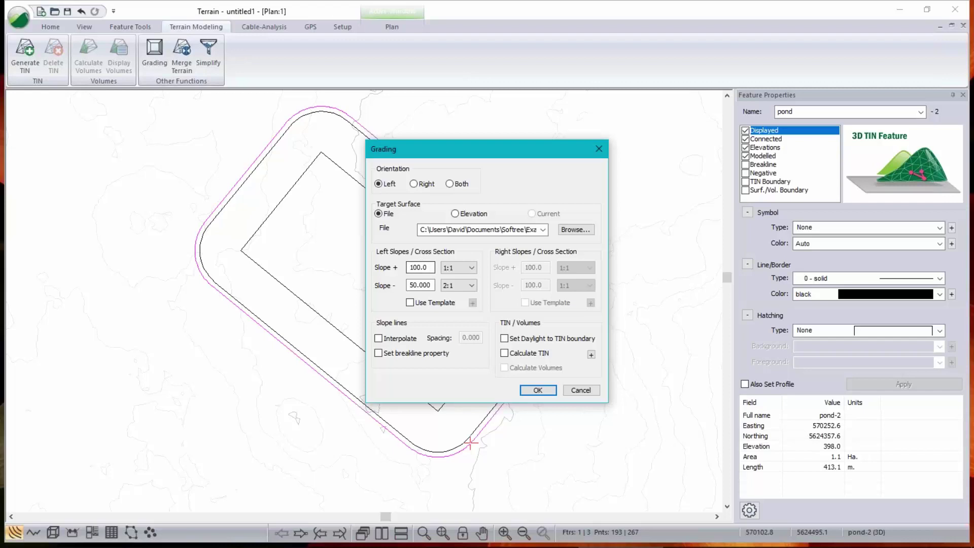
Step: Enable interpolated slope lines at 10 m spacing, daylight as TIN boundary, and TIN and volume calculation for the grading
click(378, 338)
double_click(470, 337)
text(10)
click(504, 338)
click(504, 353)
click(511, 369)
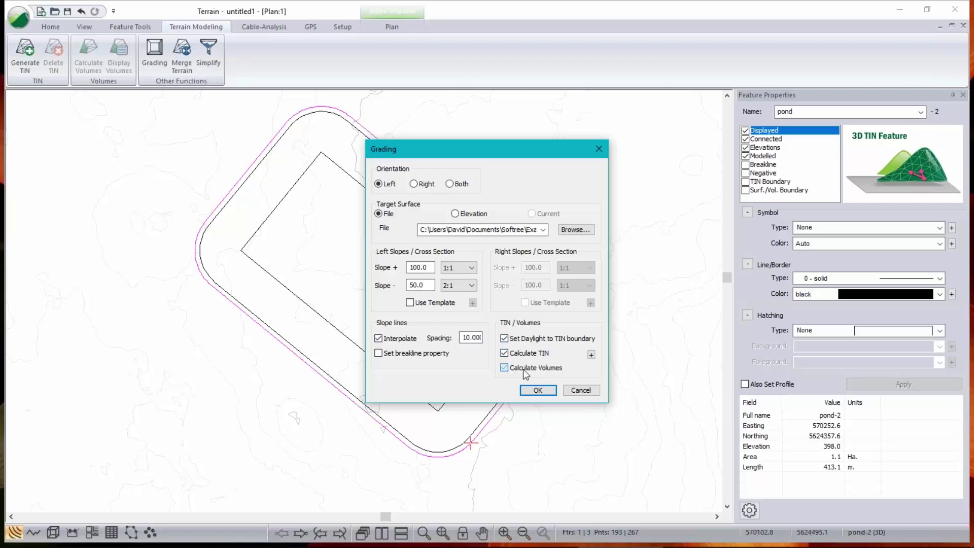
Step: Set the TIN calculation to include all triangles without major or minor contours, and run the grading
click(590, 354)
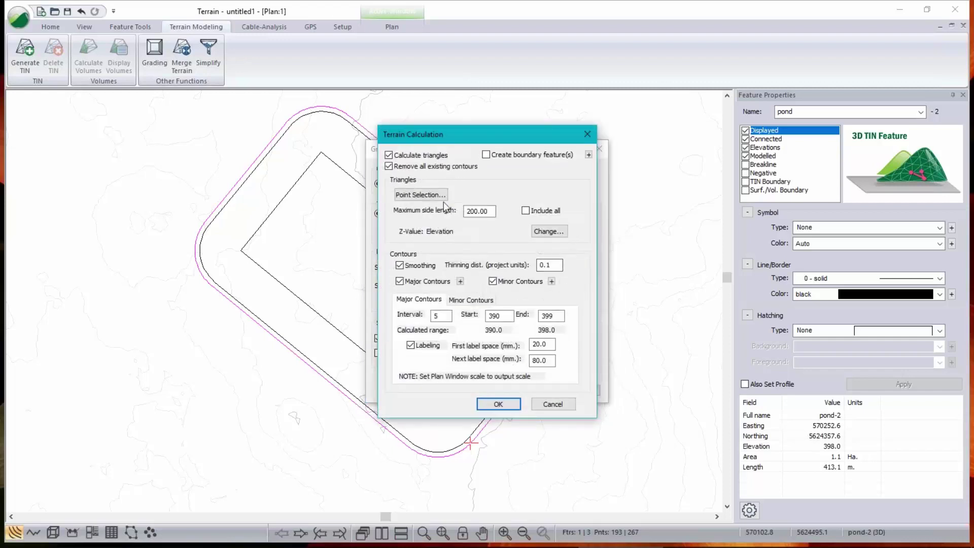
click(525, 210)
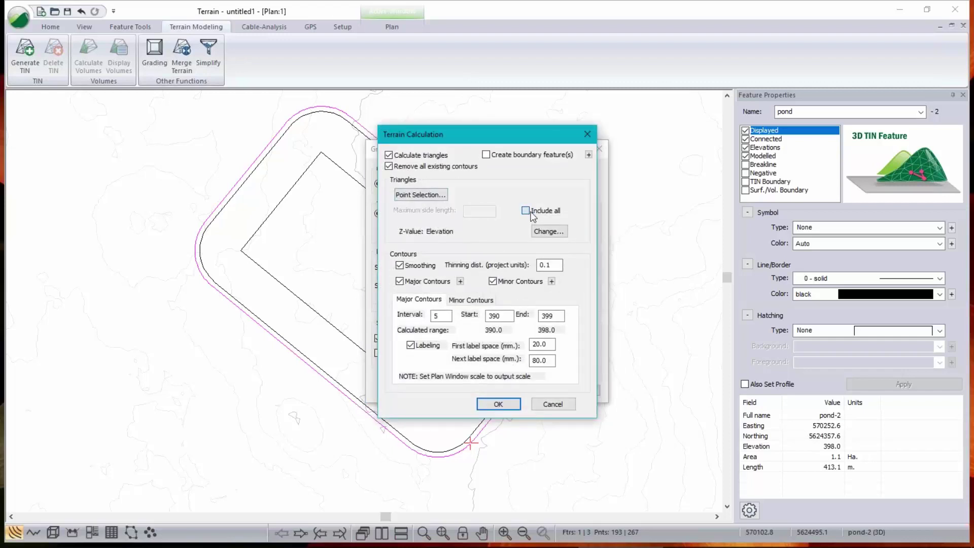
click(399, 281)
click(492, 281)
click(493, 403)
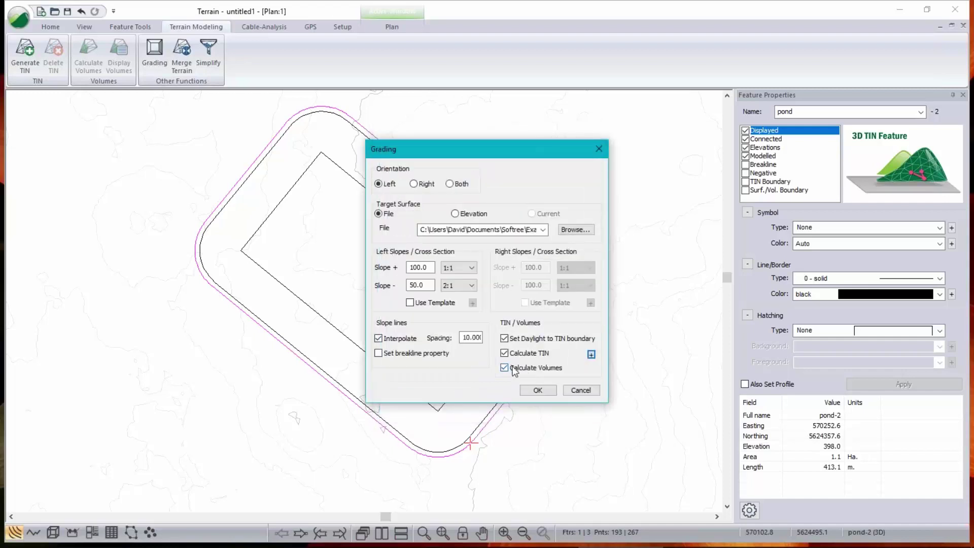
click(537, 390)
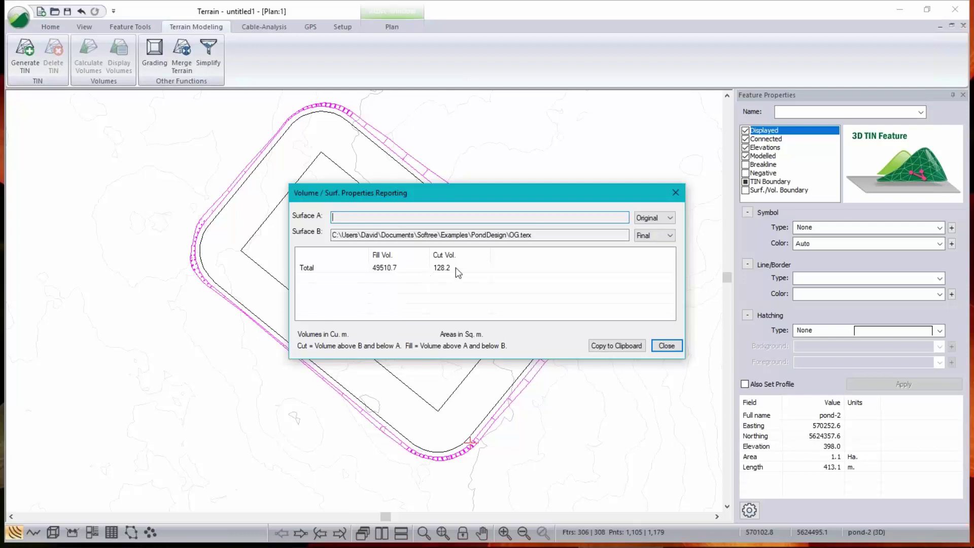
Step: Set Surface B to Original in the volume report and close the report
click(670, 235)
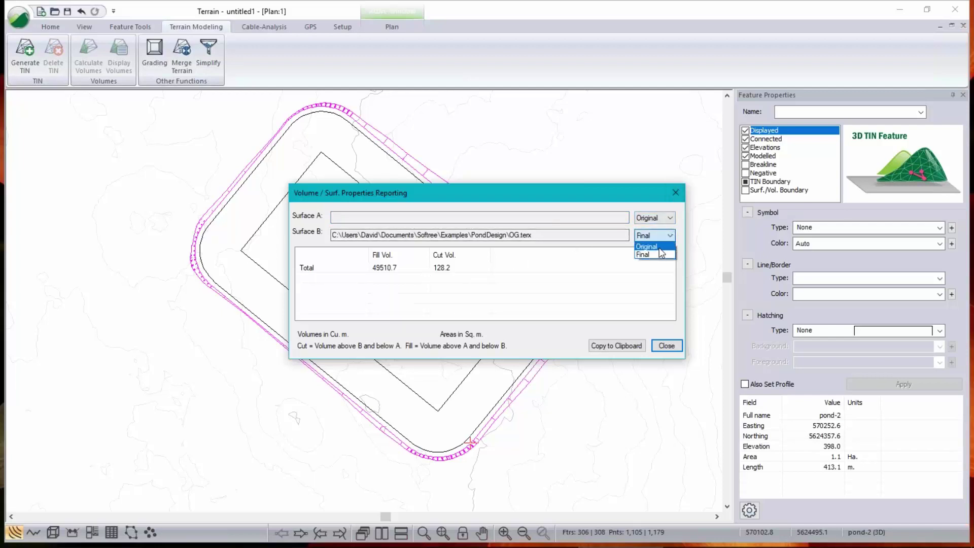
click(660, 247)
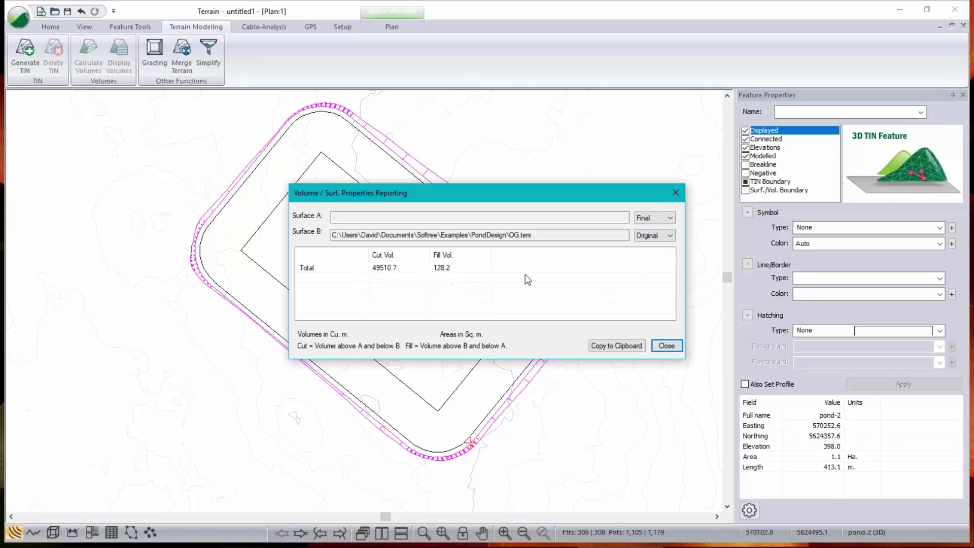
click(675, 350)
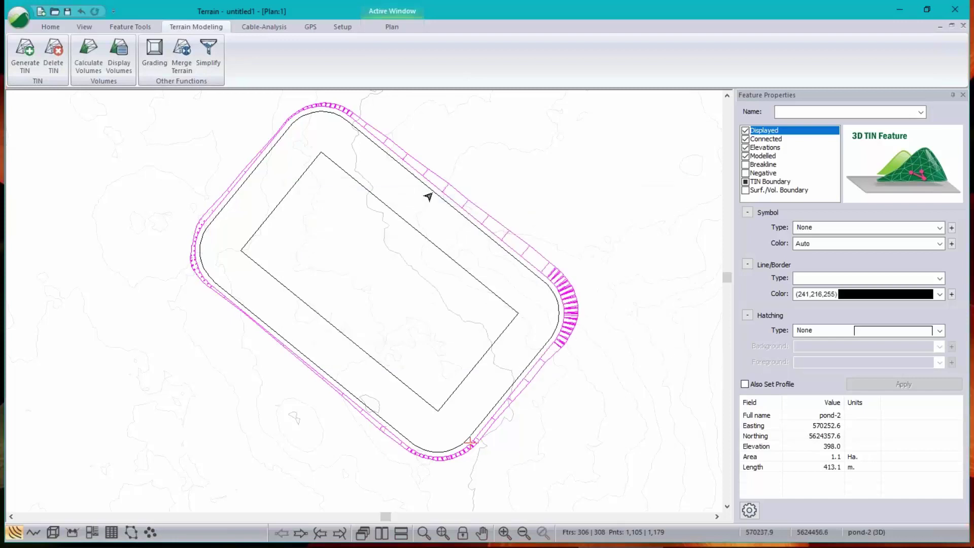
Step: Select all features of the graded pond
click(430, 188)
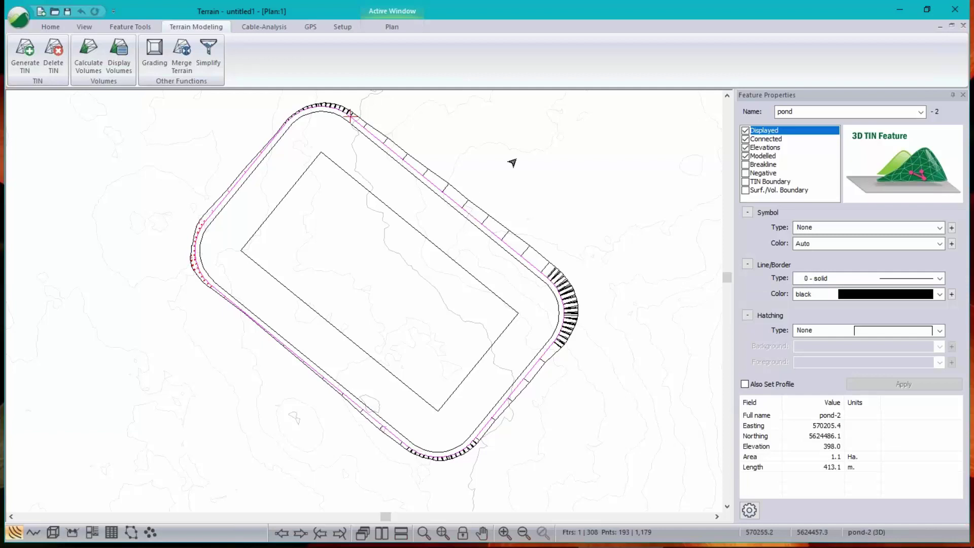
right_click(541, 143)
mouse_move(598, 212)
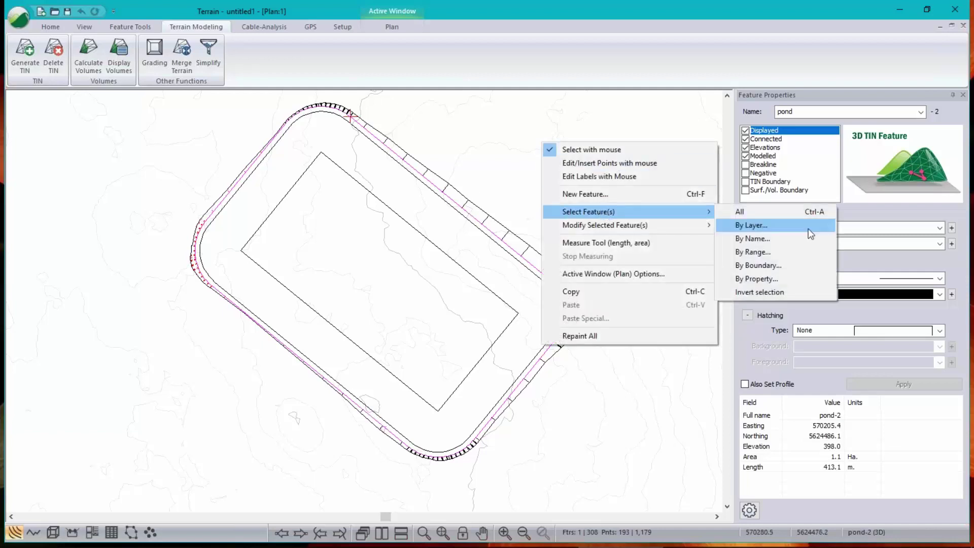
click(807, 212)
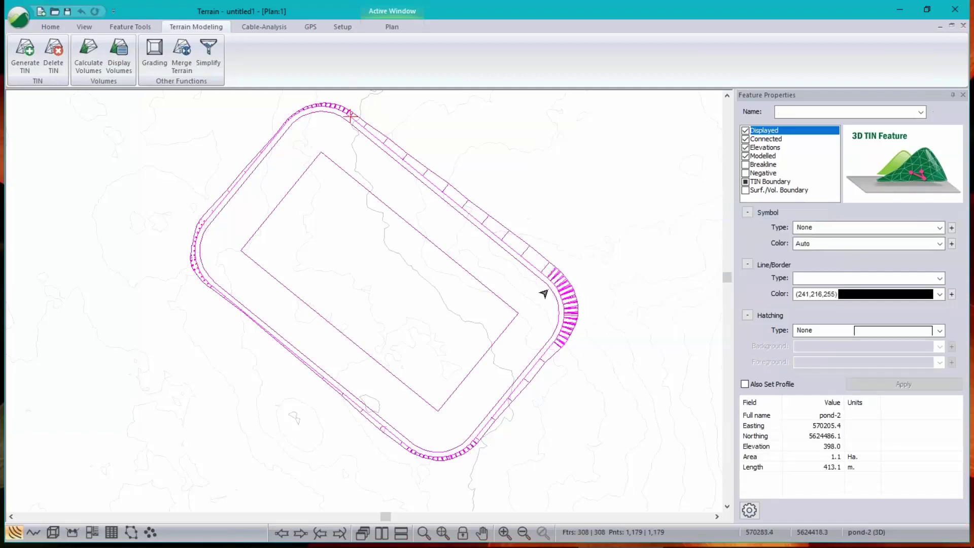
Step: Shift the selected pond features so the current point's Z coordinate is 402, clearing the existing terrain triangles
mouse_move(346, 122)
click(133, 26)
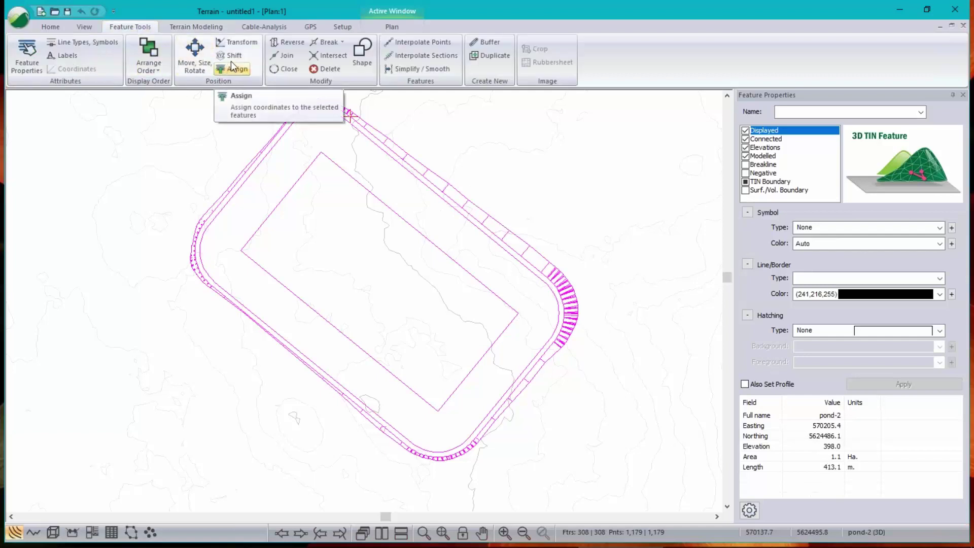
click(569, 320)
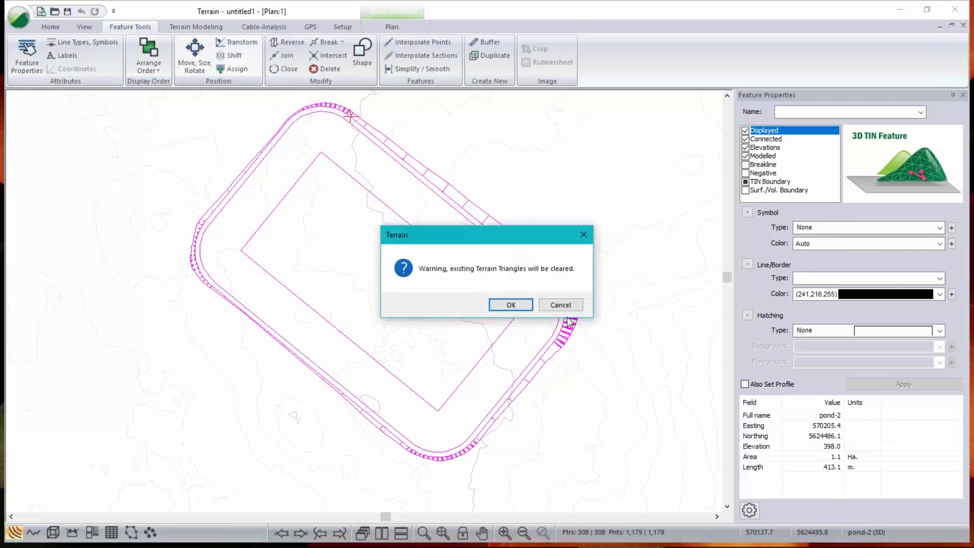
click(515, 309)
key(Tab)
key(Tab)
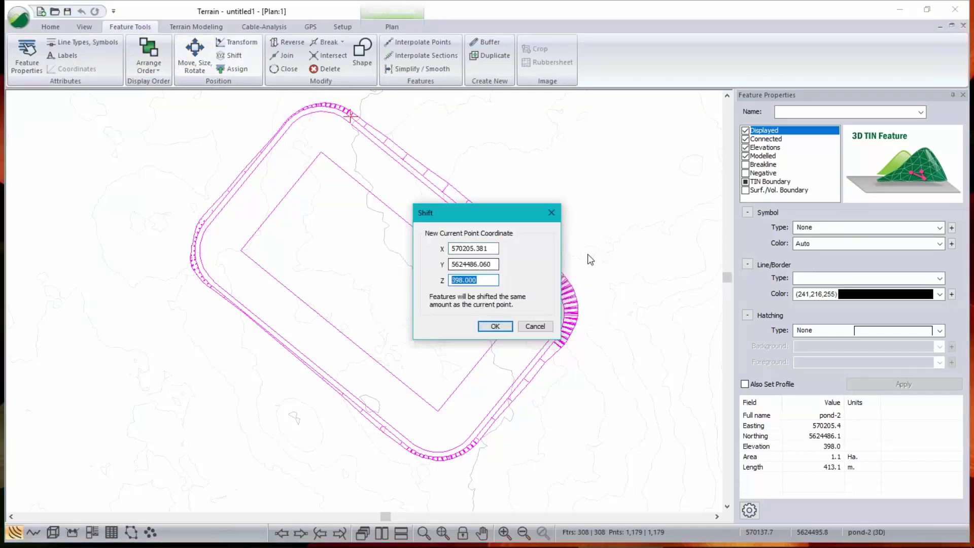
text(402)
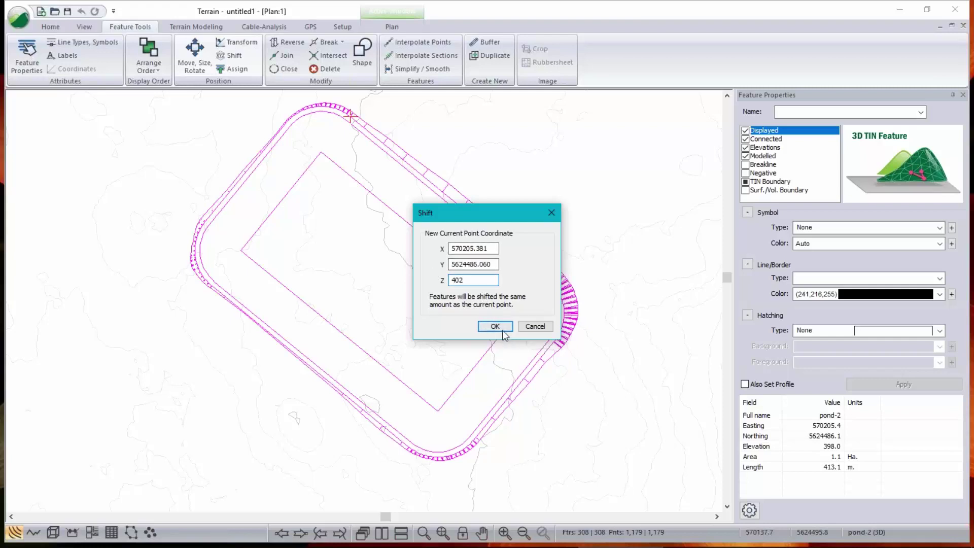
key(Return)
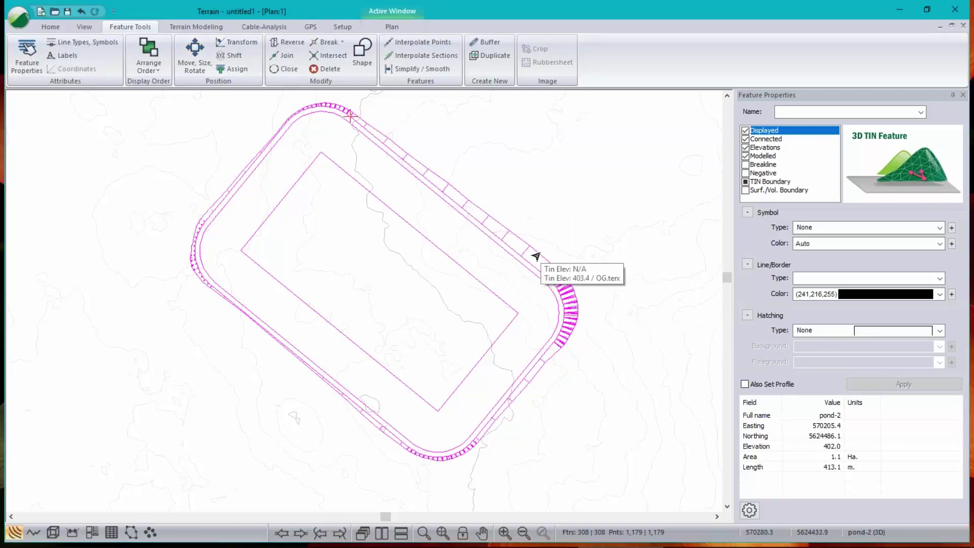
Step: Select the outer pond outline, rerun Grading to OG.terx with the existing settings and close the volume report
click(149, 64)
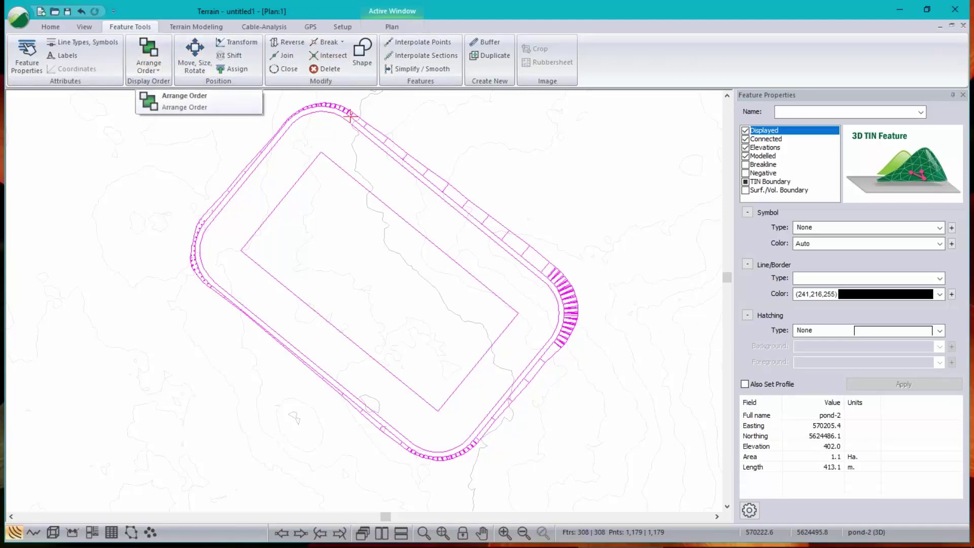
click(209, 26)
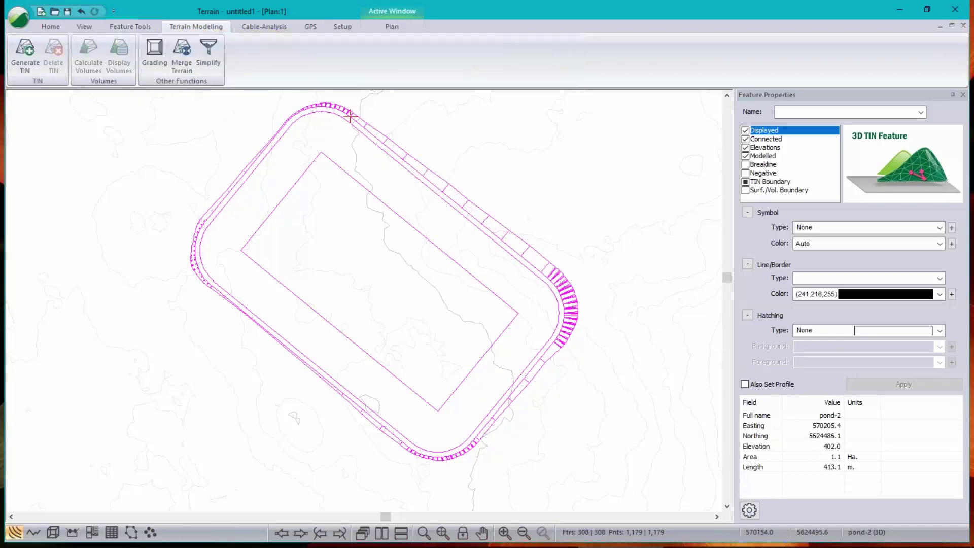
click(370, 140)
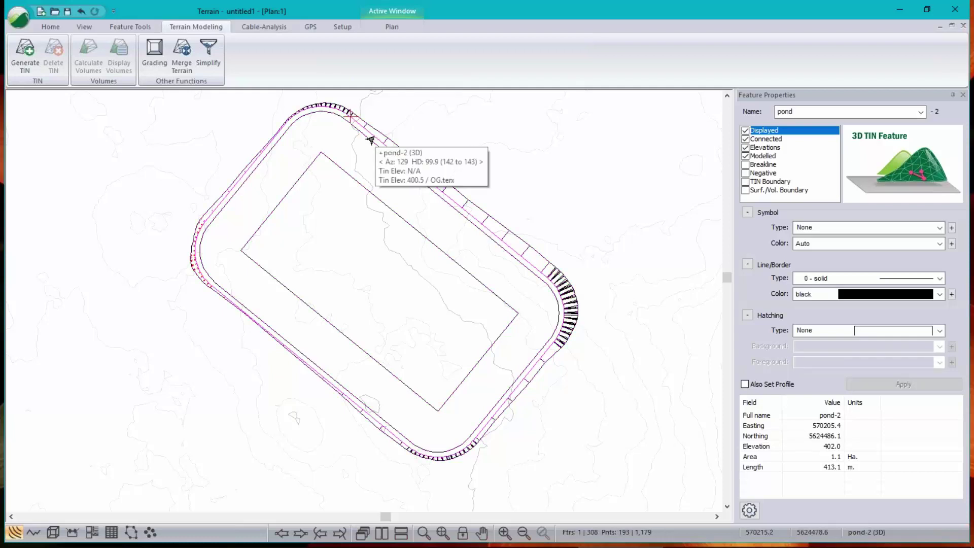
click(155, 56)
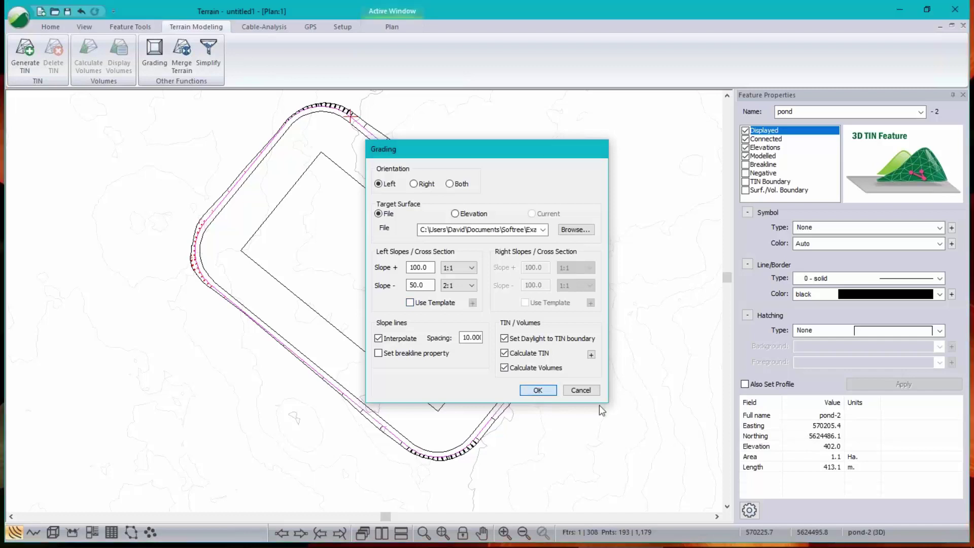
key(Return)
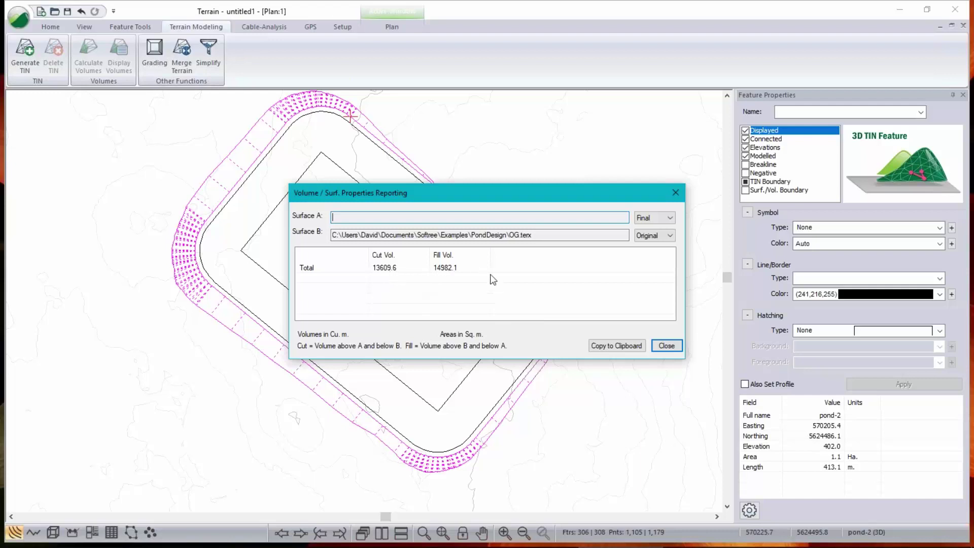
click(681, 346)
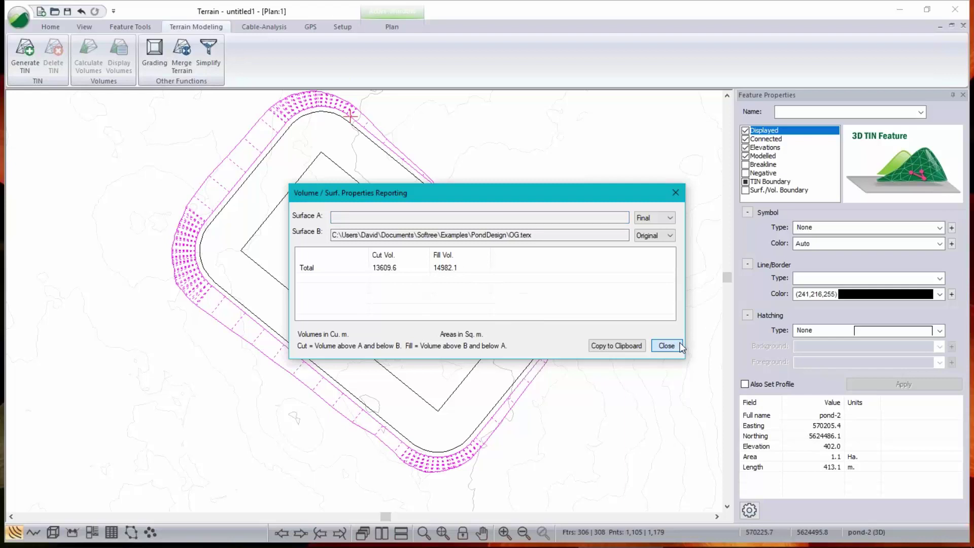
click(681, 347)
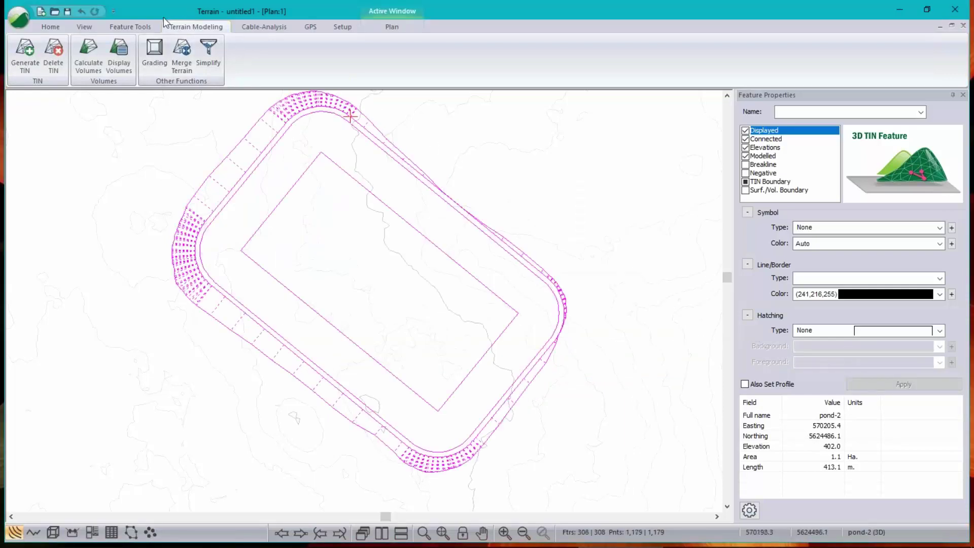
Step: Shift all pond features so the current point's Z coordinate is 401.8, clearing the existing terrain triangles
click(130, 27)
click(232, 55)
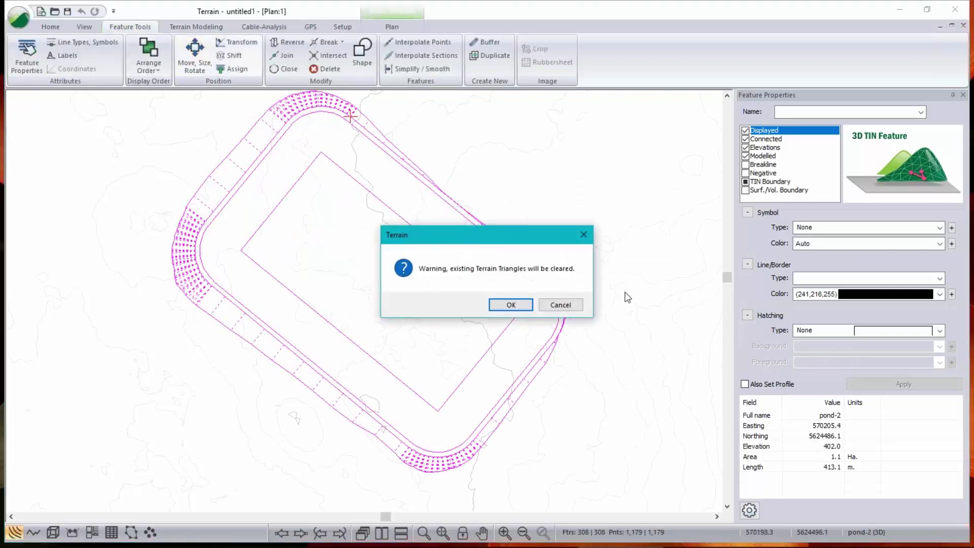
click(507, 304)
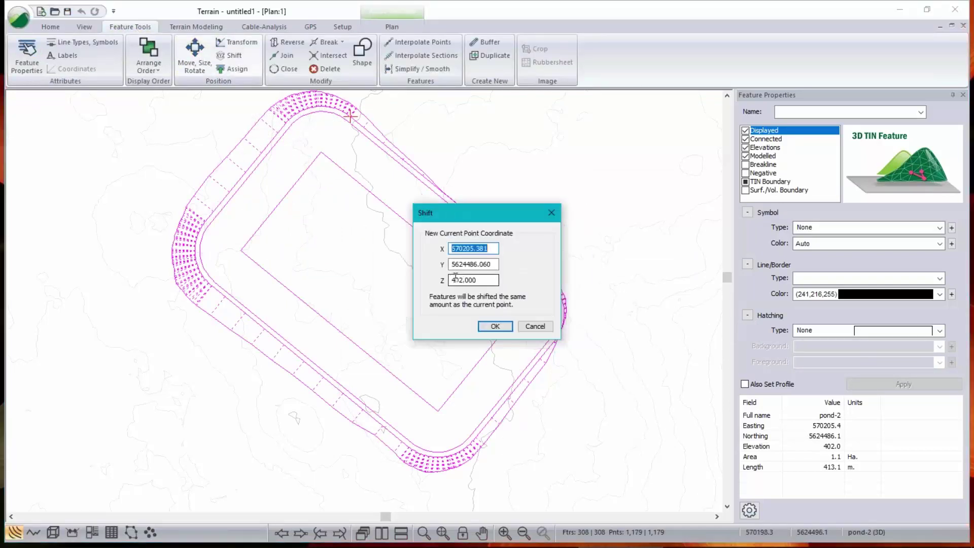
drag(460, 279, 525, 286)
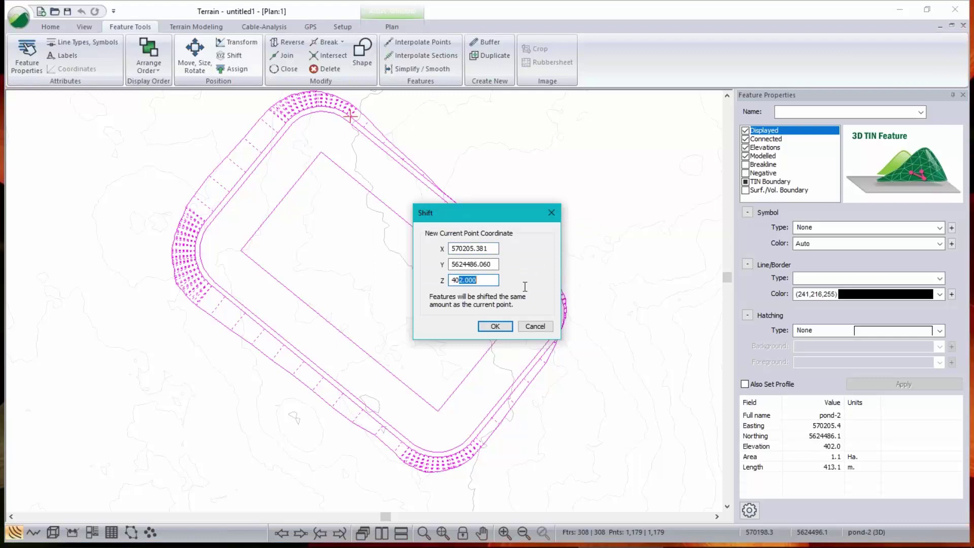
text(1.8)
click(494, 326)
Step: Grade the pond at its new elevation to OG.terx with the existing slope settings and close the volume report
click(161, 60)
click(205, 29)
click(205, 29)
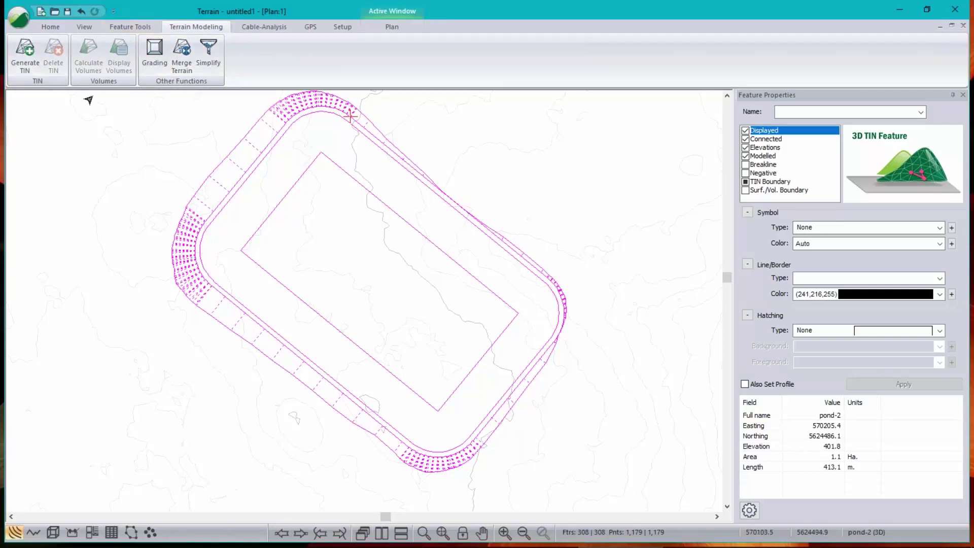
click(155, 53)
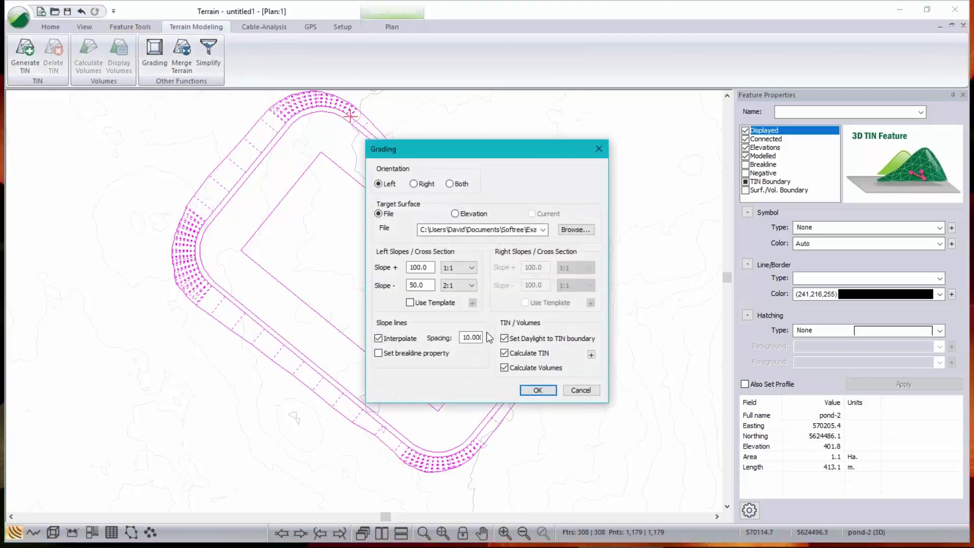
click(538, 390)
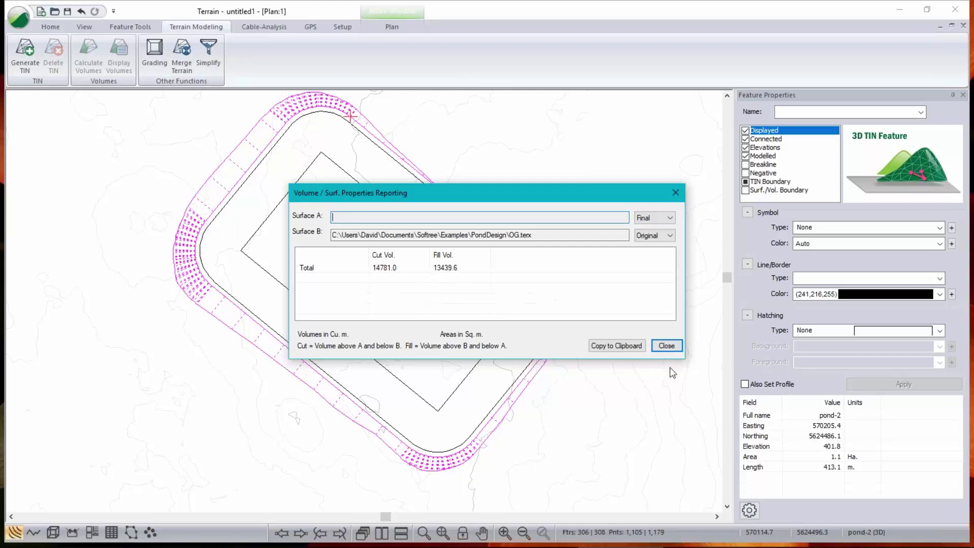
click(669, 348)
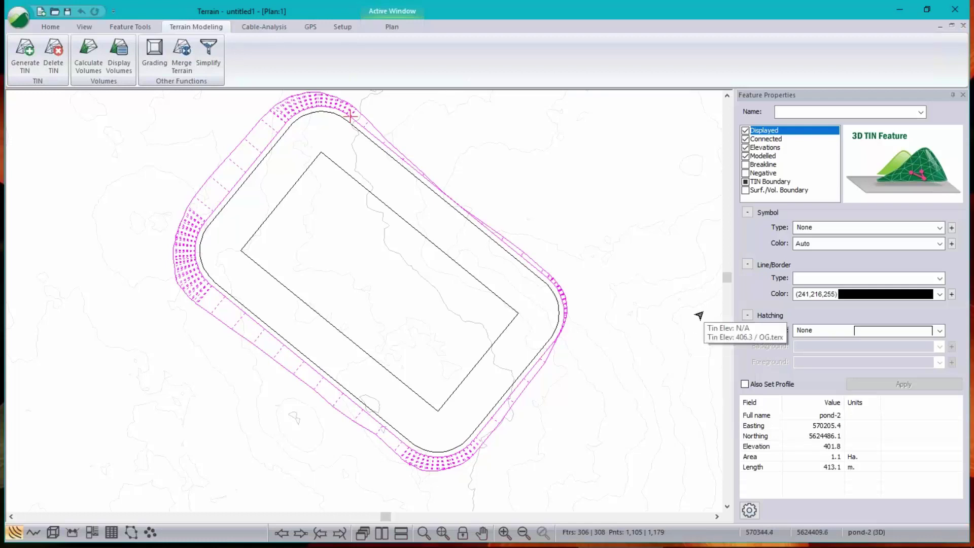
Step: Open a 3D view of the pond, tile it vertically beside the plan, and examine the pond surface from above
click(53, 532)
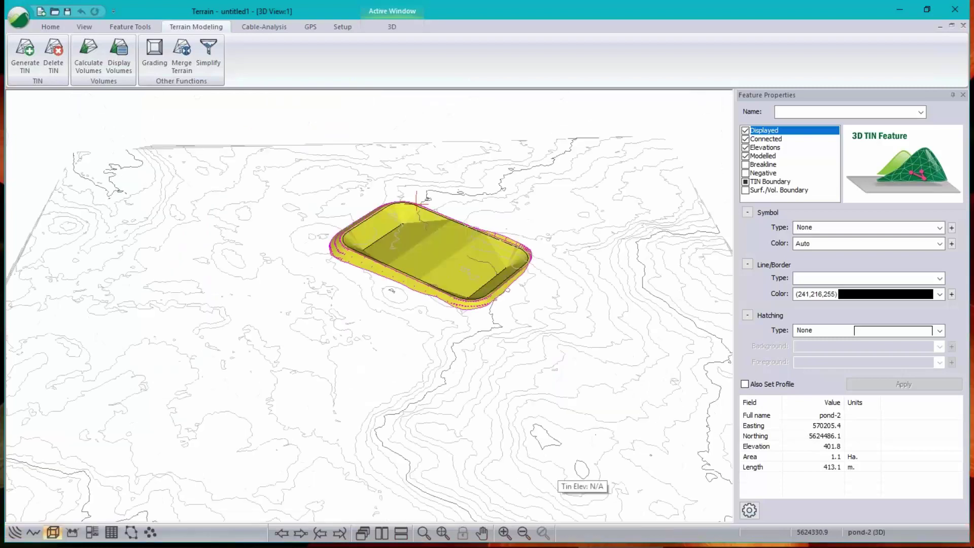
click(382, 532)
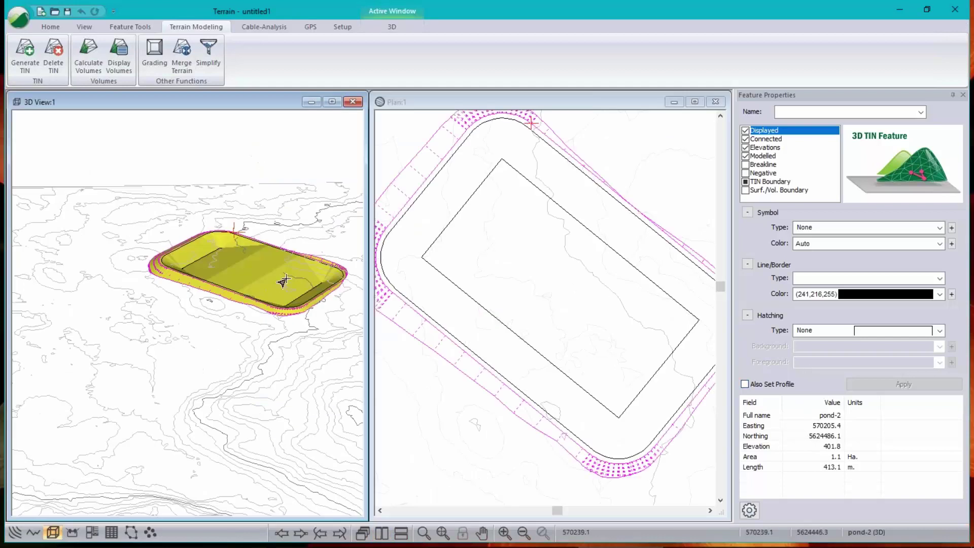
click(572, 224)
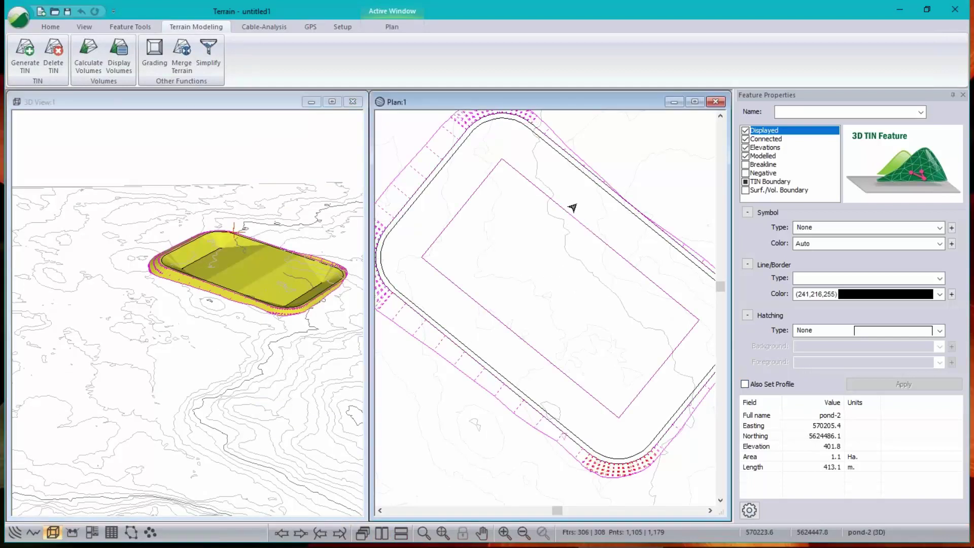
drag(265, 296, 236, 330)
middle_drag(309, 289, 226, 283)
scroll(225, 283, up, 1)
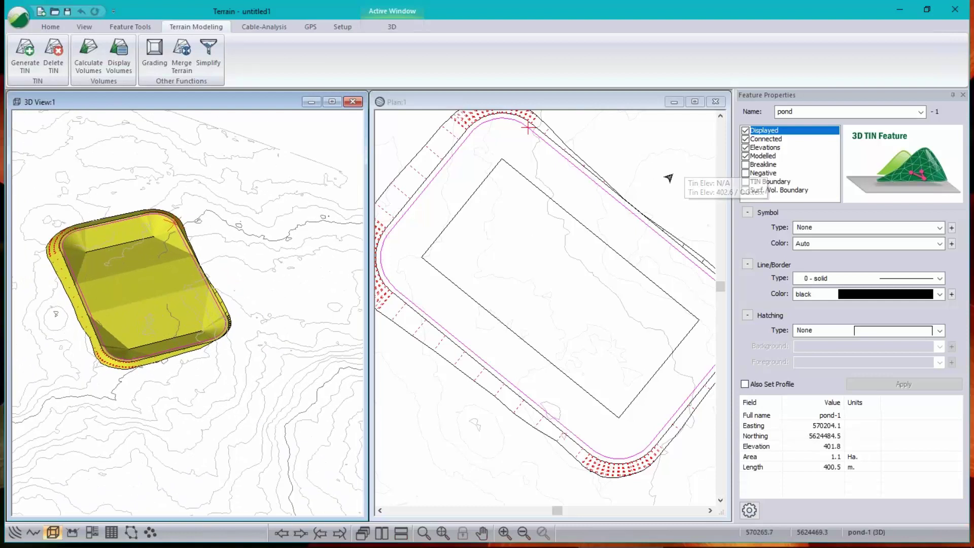
Step: Select the pond's bottom rectangle along with the inner rounded outline and apply the Breakline property to both
click(541, 201)
click(540, 200)
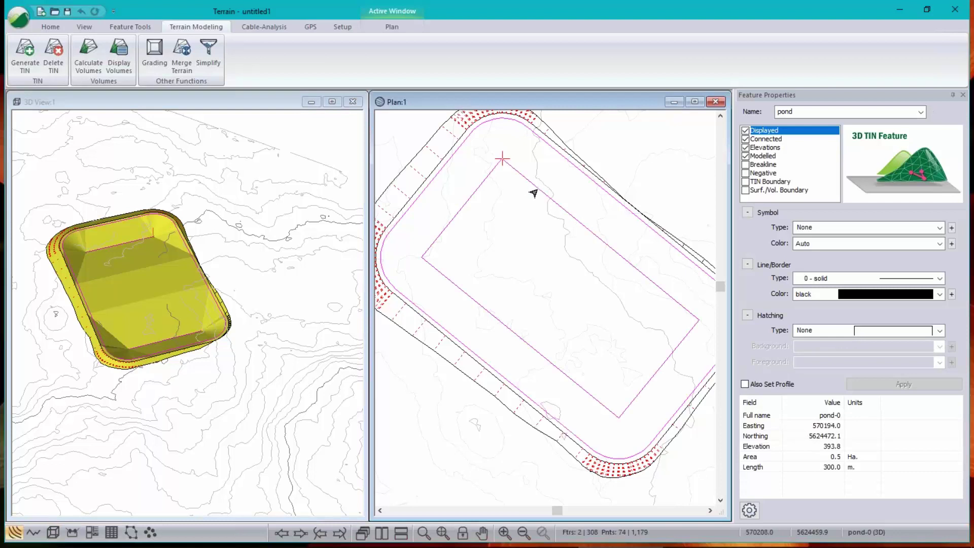
click(745, 164)
click(931, 381)
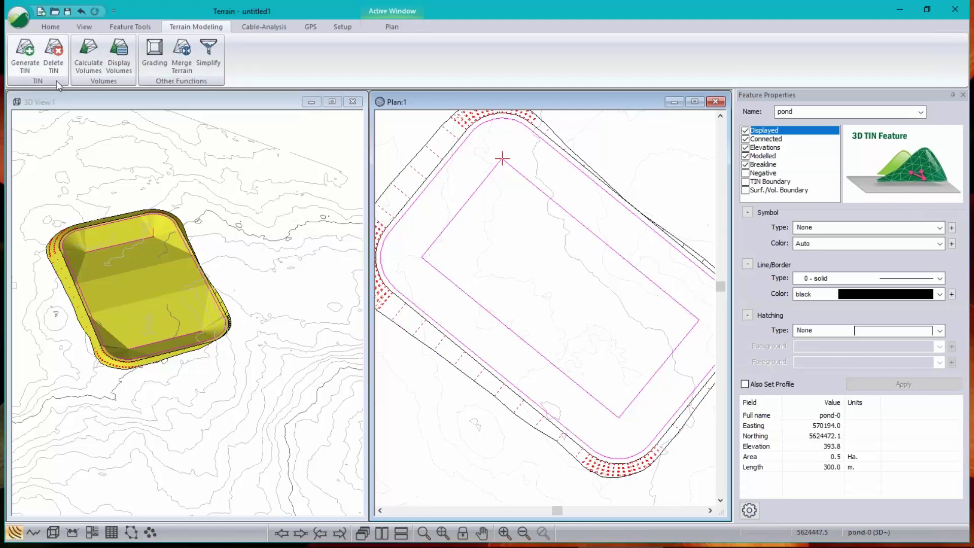
Step: Regenerate the TIN with all triangles included and no contours, and inspect the pond surface in 3D
click(77, 66)
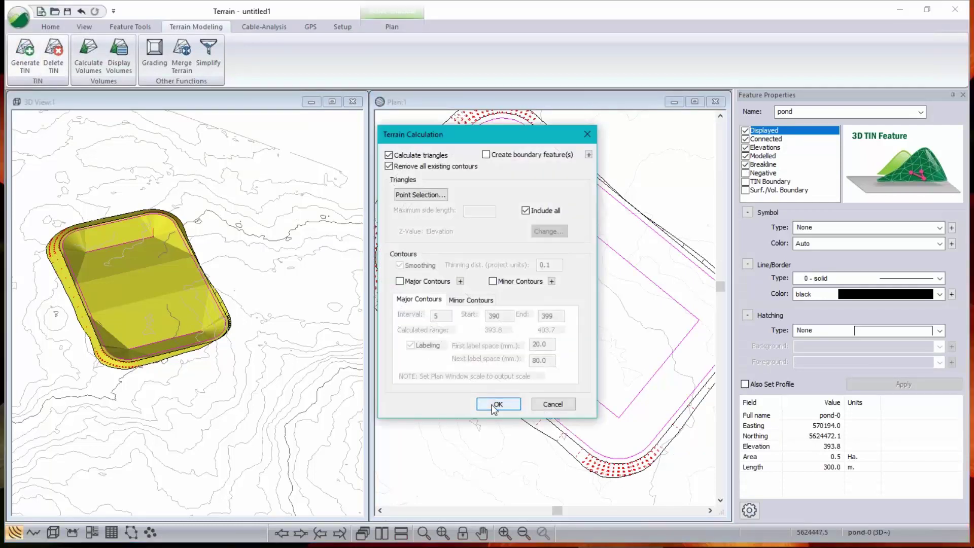
click(496, 405)
click(172, 364)
drag(172, 364, 154, 319)
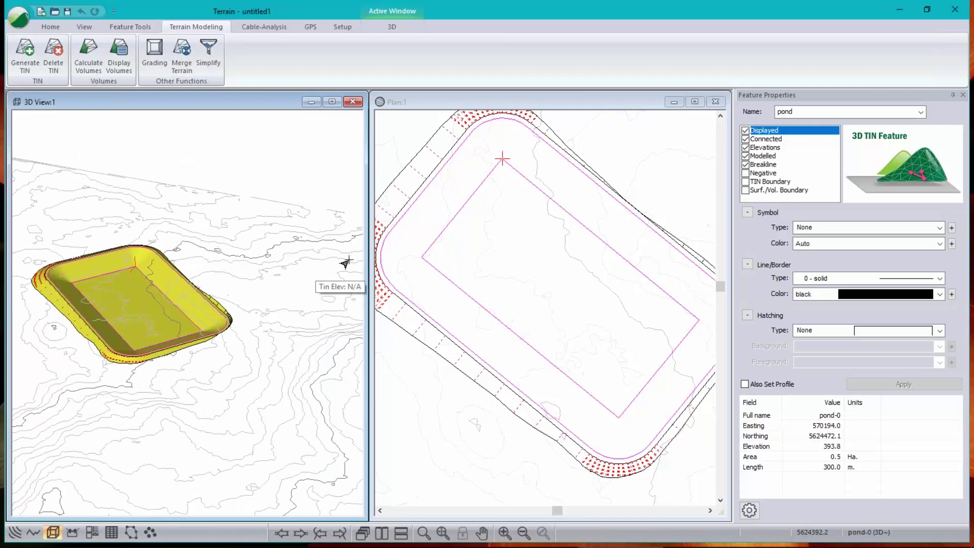
Step: Calculate the volumes between the pond surface and OG.terx, and close the volume report
click(548, 144)
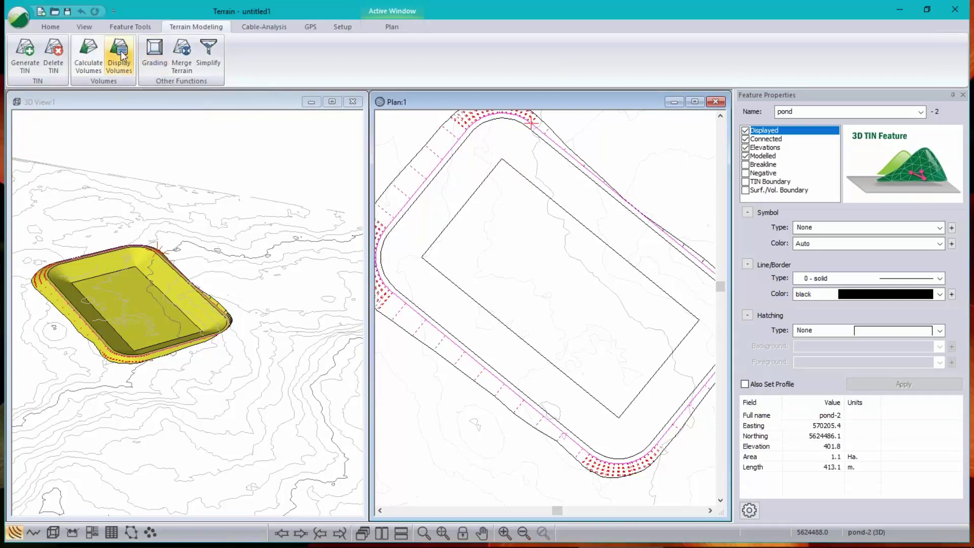
click(88, 56)
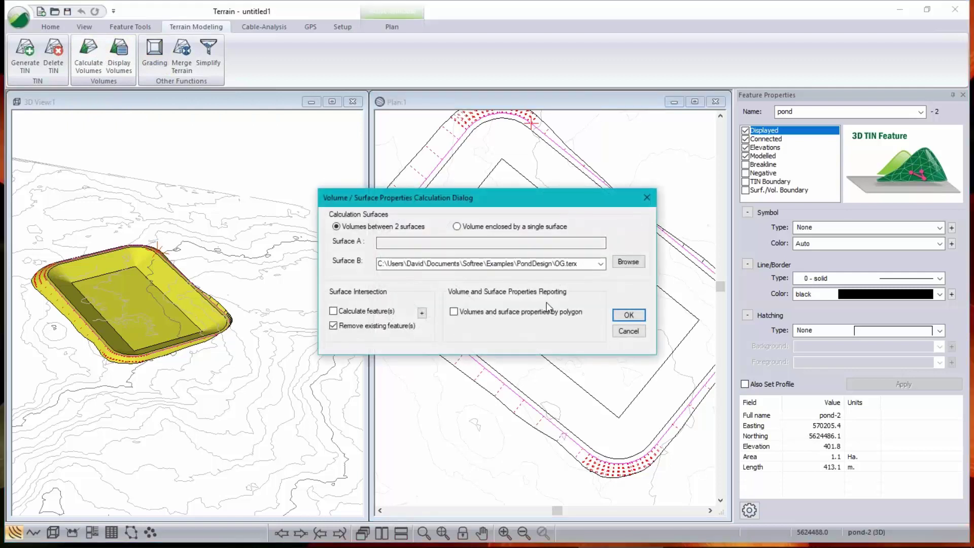
click(628, 315)
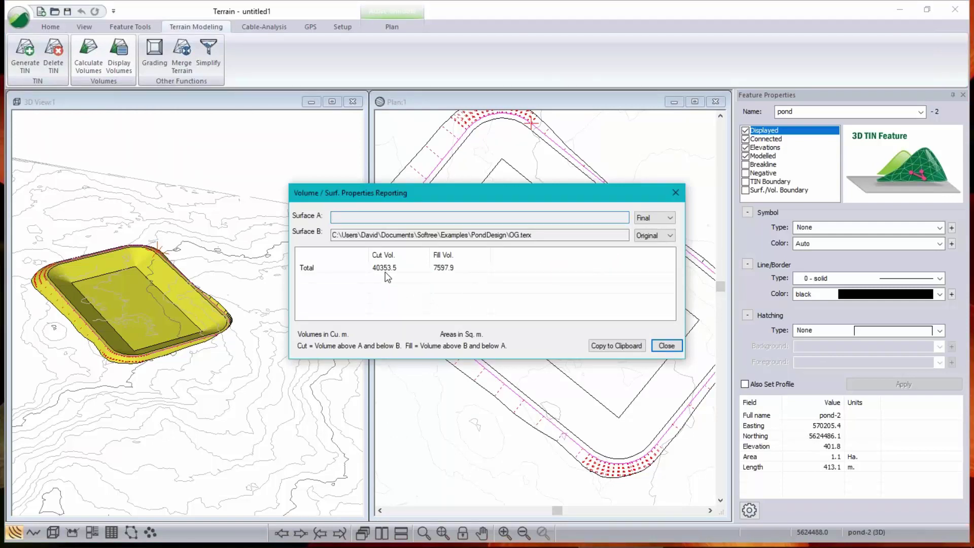
click(667, 346)
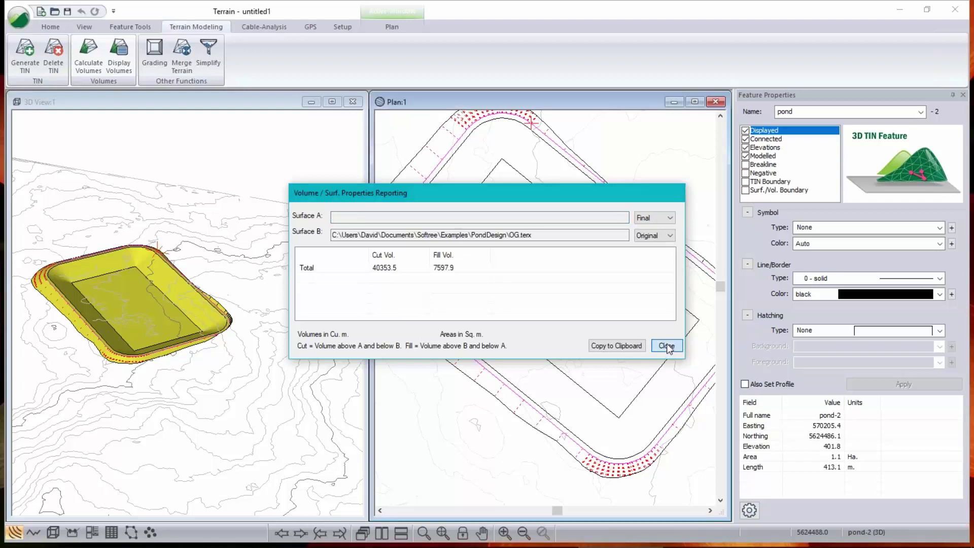
Step: Select all the pond features and shift them to a Z coordinate of 403, clearing the existing terrain triangles
key(ctrl+a)
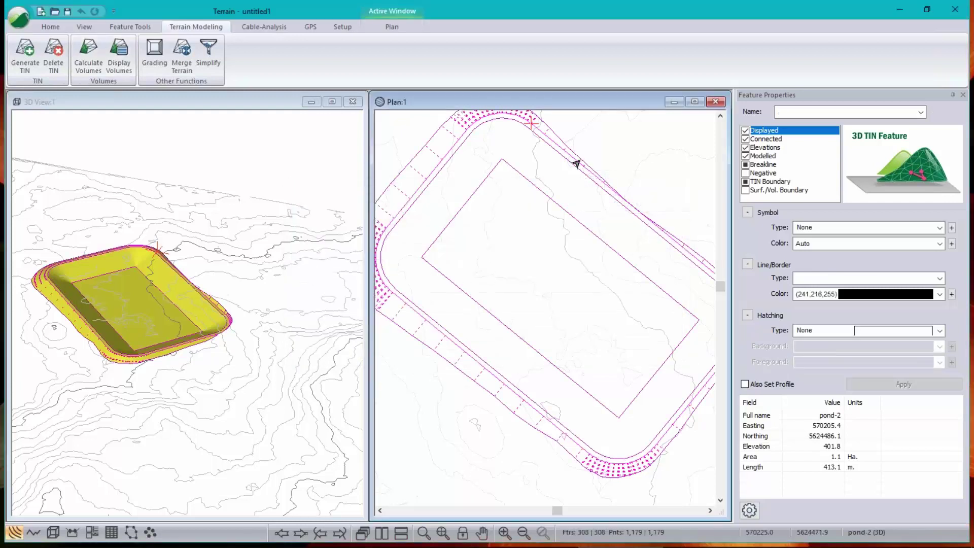
click(131, 27)
click(297, 74)
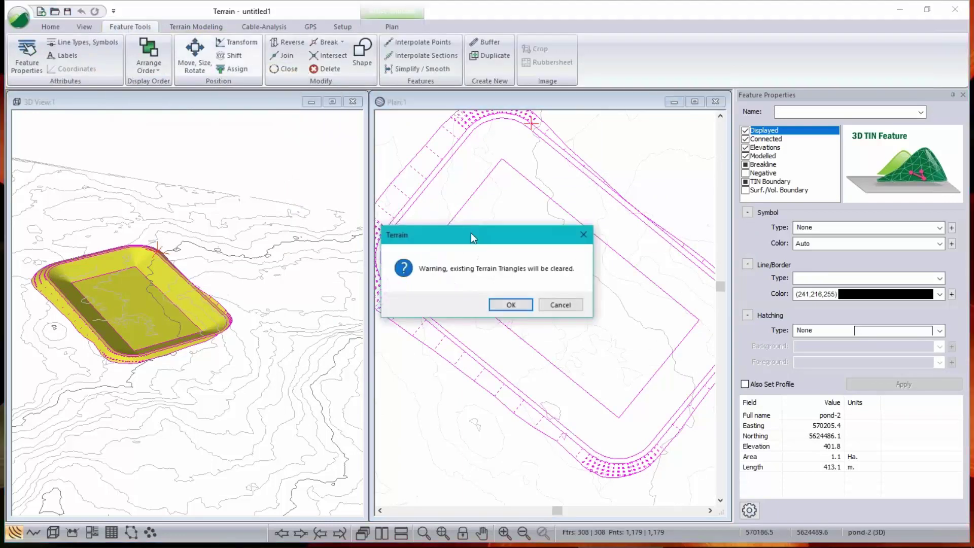
click(519, 308)
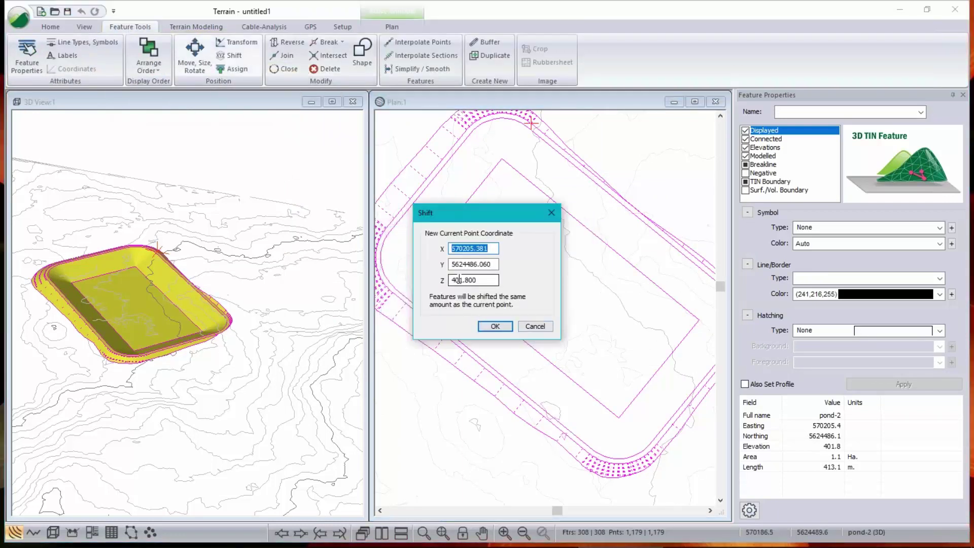
drag(457, 279, 545, 296)
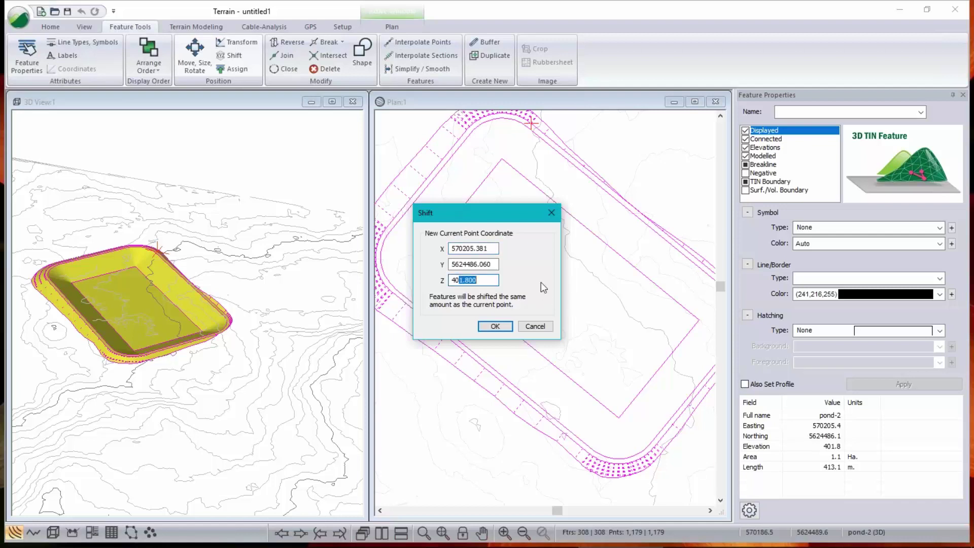
text(3)
click(494, 326)
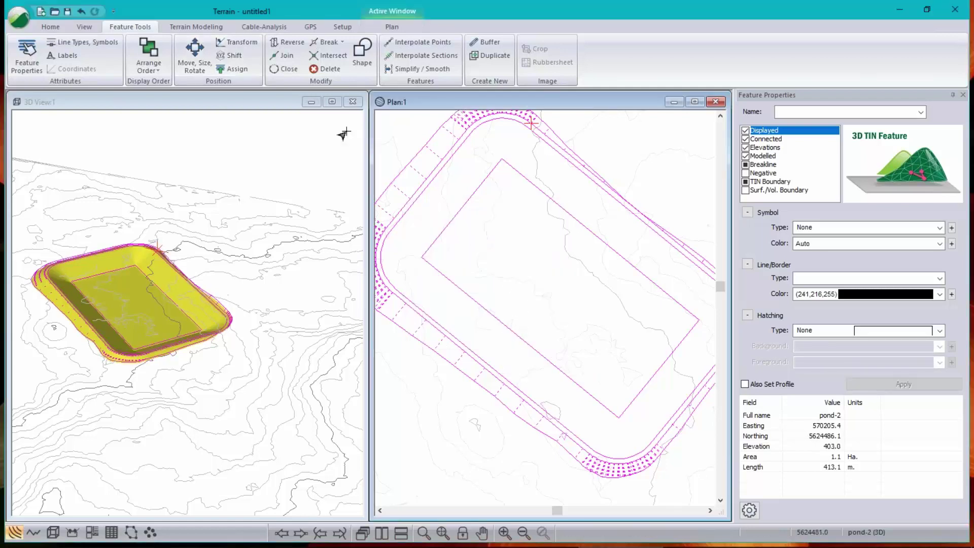
Step: Regrade the shifted pond to OG.terx with the TIN and volumes calculated, and inspect the updated surface in 3D
click(195, 27)
click(154, 54)
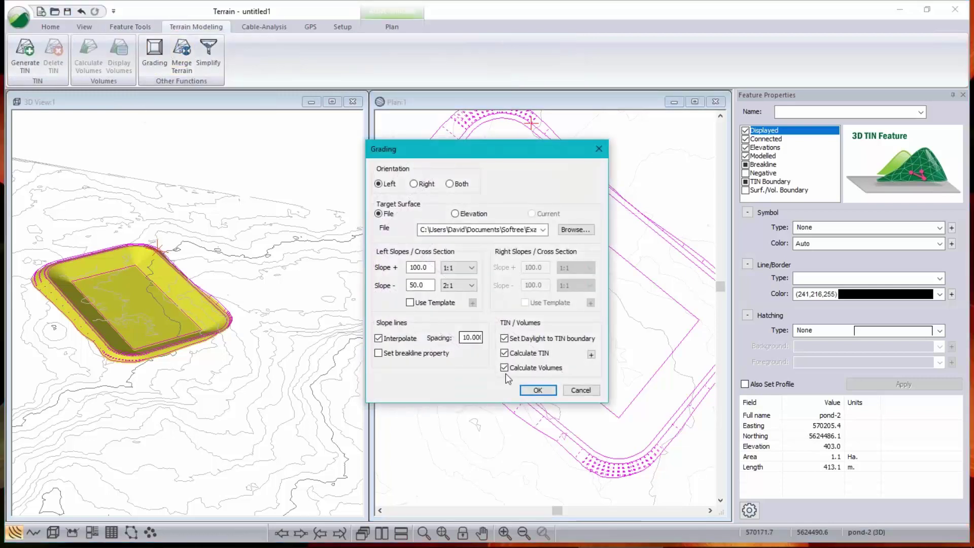
click(538, 390)
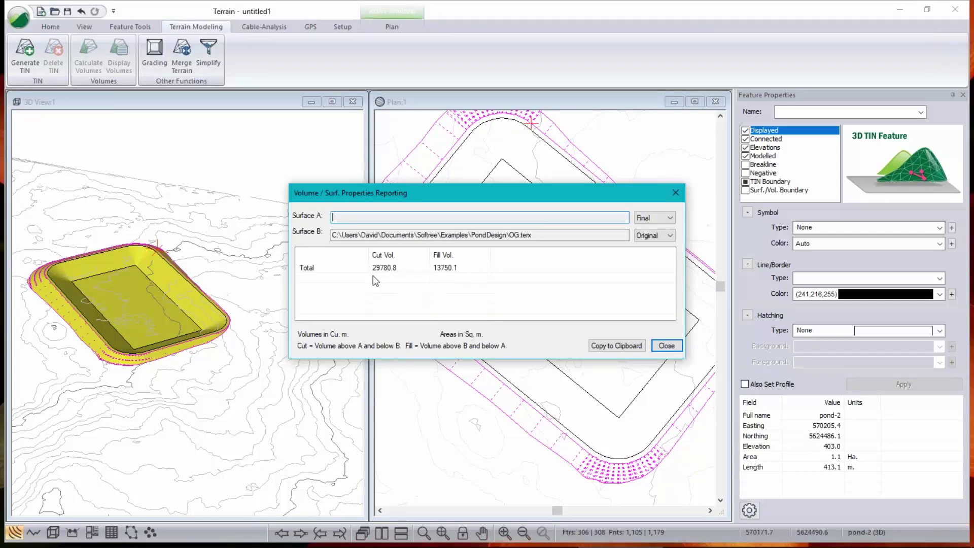
click(669, 349)
click(666, 346)
scroll(606, 304, down, 3)
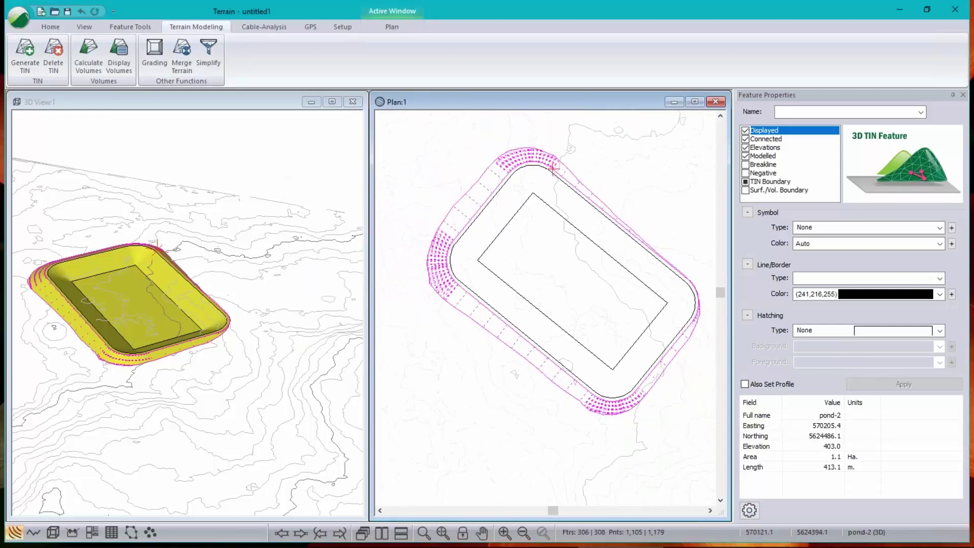
drag(120, 362, 118, 386)
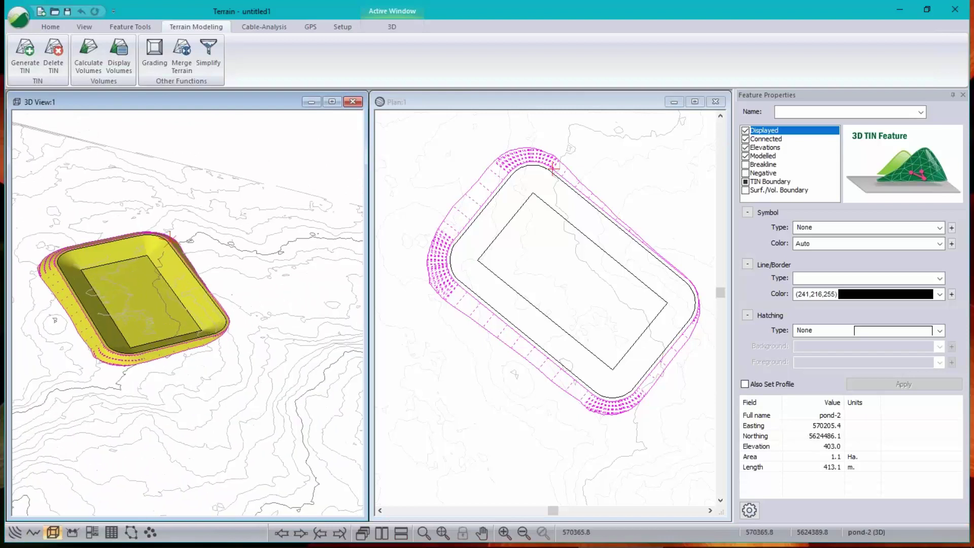
Step: Create a draped feature named section, with Elevations off, along the short edge of the pond bottom, about 50 m long
click(142, 31)
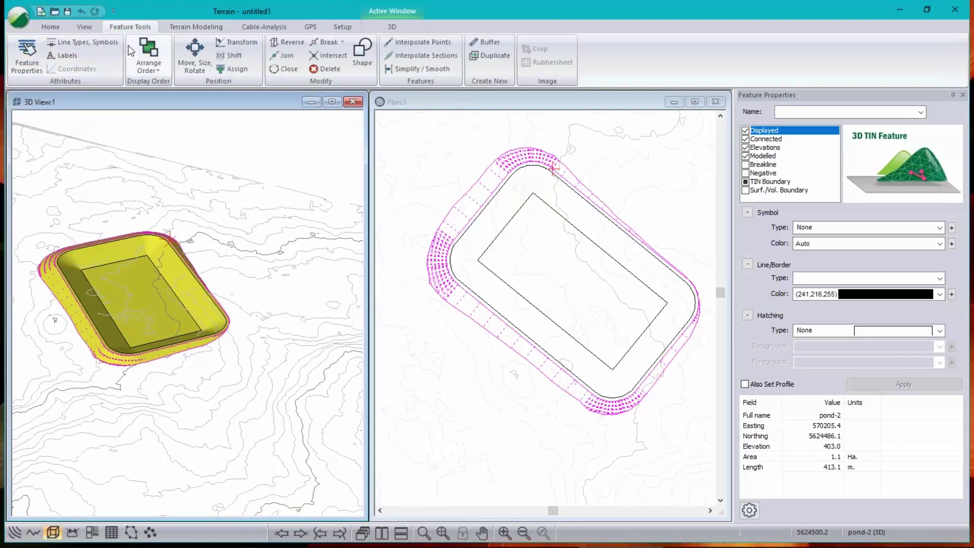
click(47, 27)
click(68, 58)
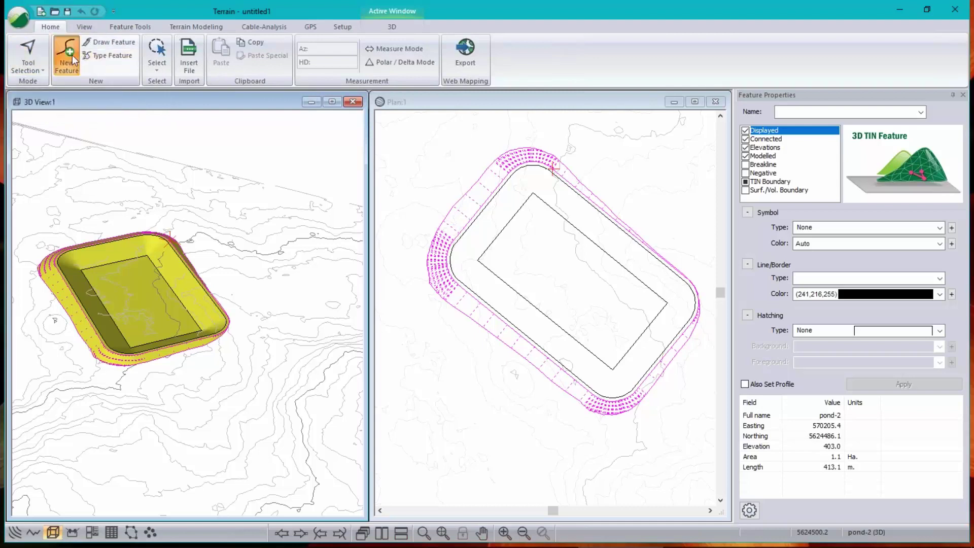
text(section)
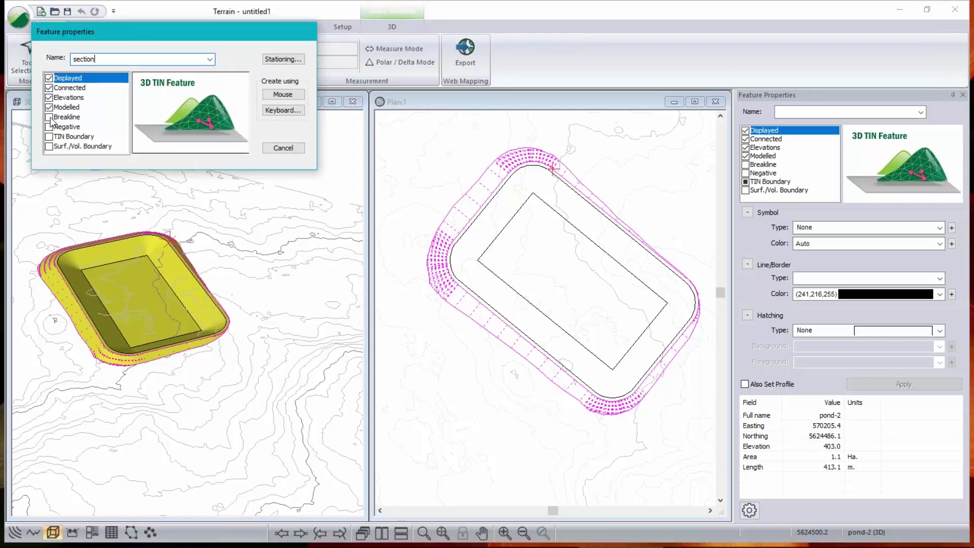
click(49, 98)
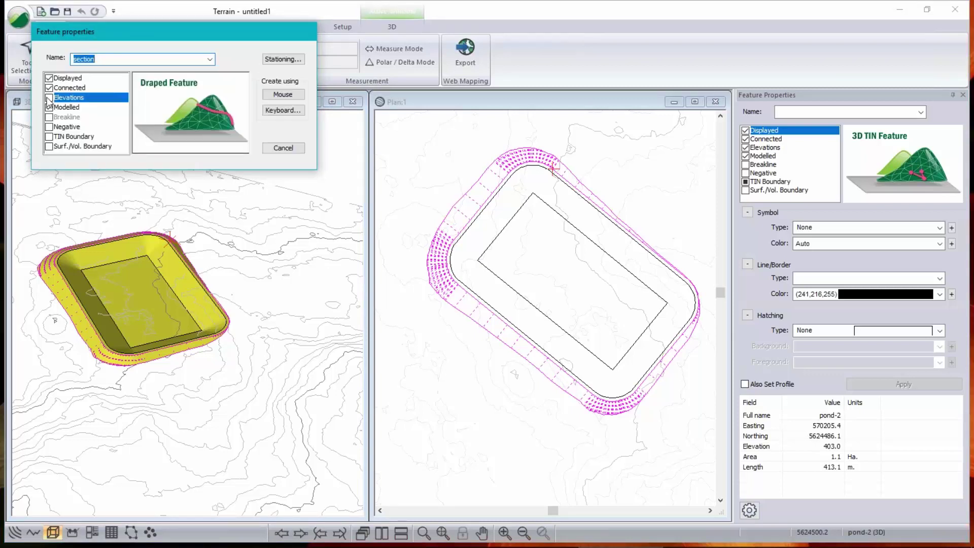
click(283, 95)
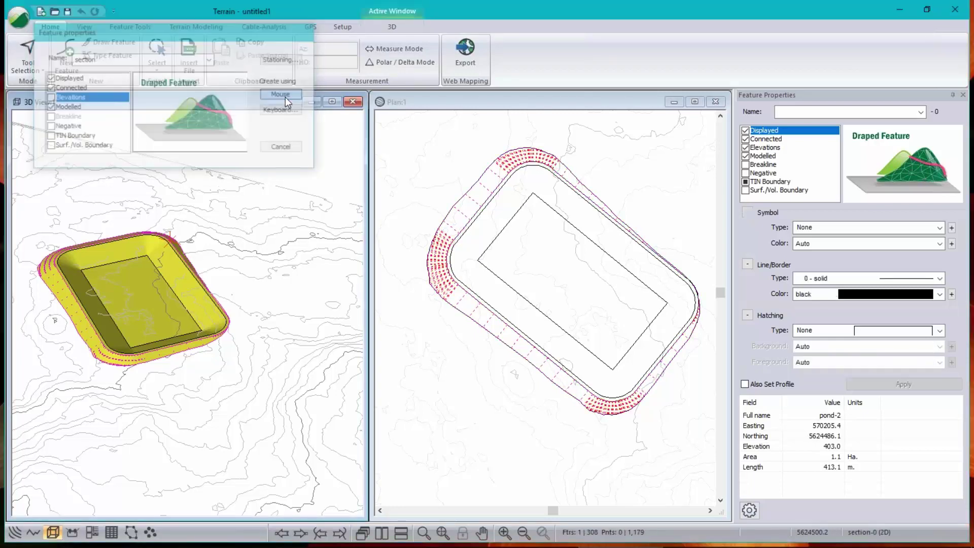
click(667, 303)
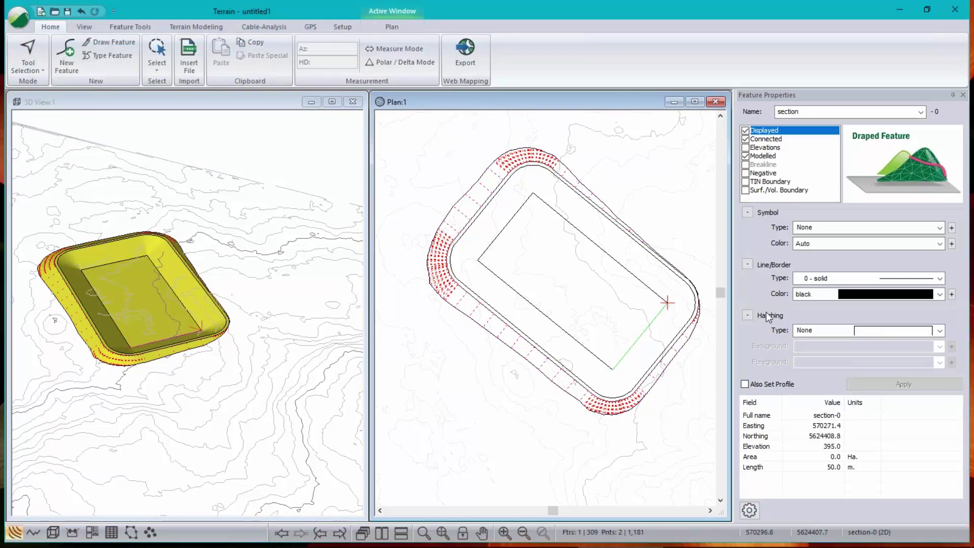
key(Escape)
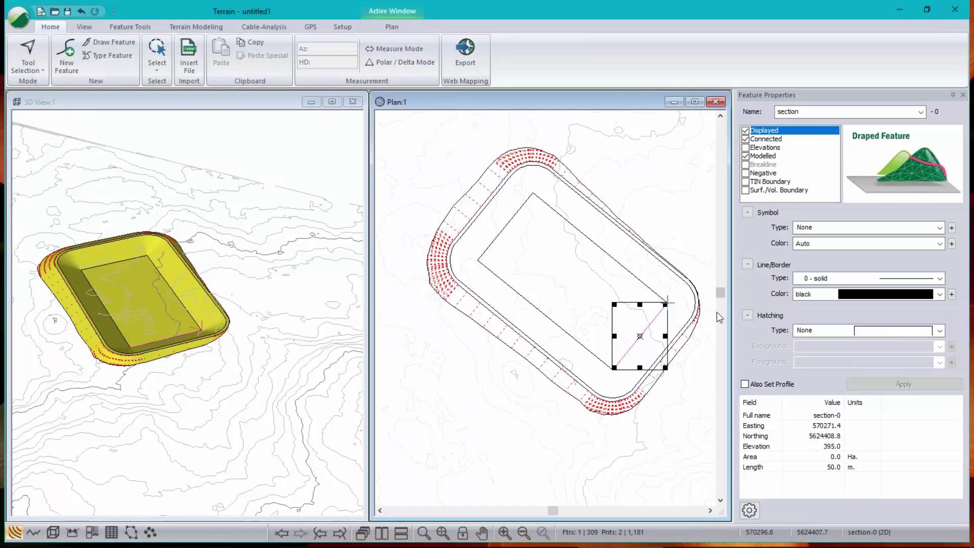
Step: Extend the section line to about 156 m and move it across the pond's full width, suppressing further draped-feature warnings
mouse_move(613, 370)
mouse_down()
mouse_move(555, 455)
mouse_move(492, 508)
mouse_move(767, 303)
mouse_up()
drag(615, 367, 497, 507)
click(486, 306)
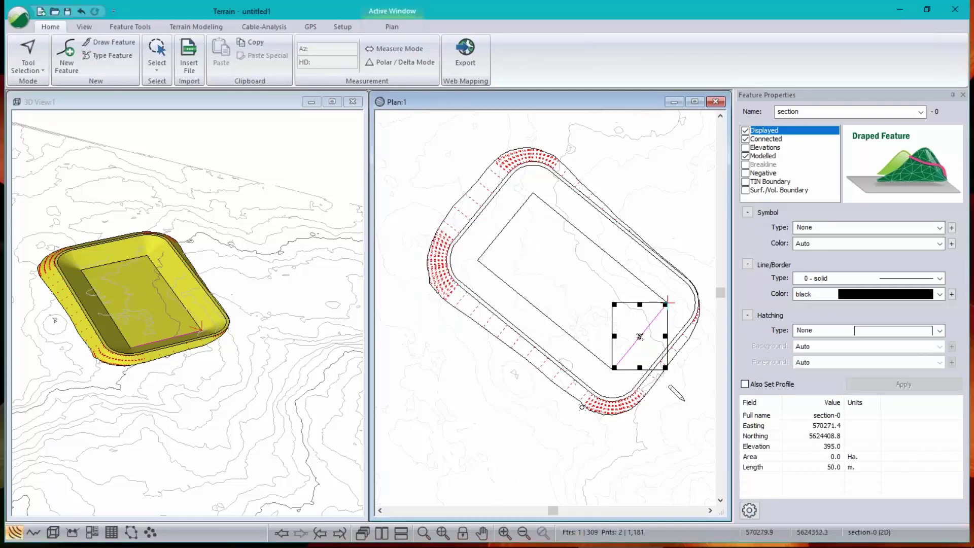
drag(608, 444, 619, 359)
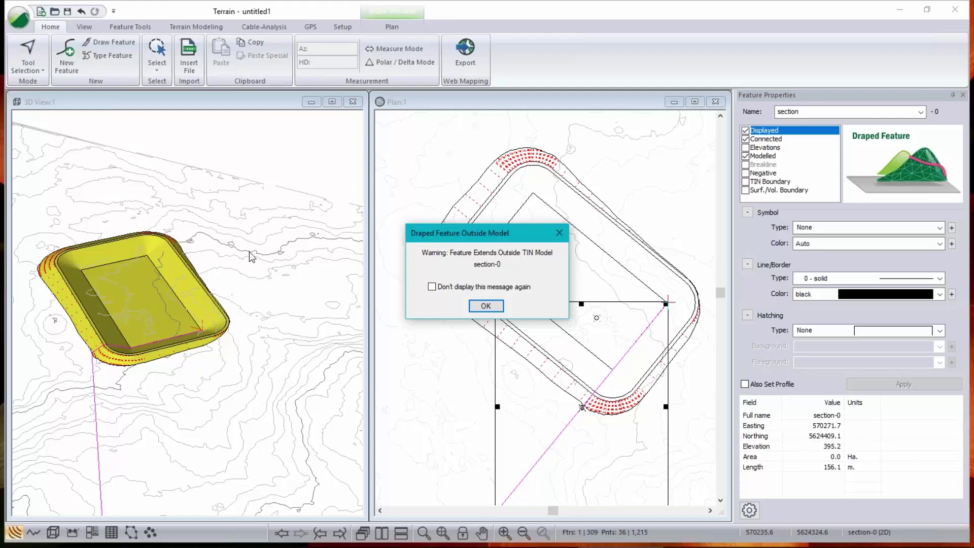
click(432, 287)
click(485, 305)
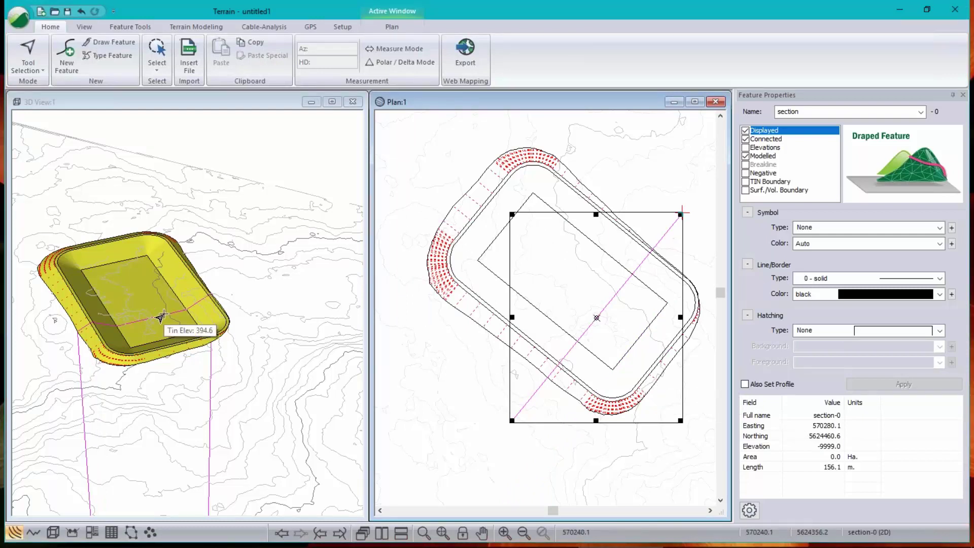
Step: Examine the profile of the crosswise section against the original ground and put the profile window away
click(34, 533)
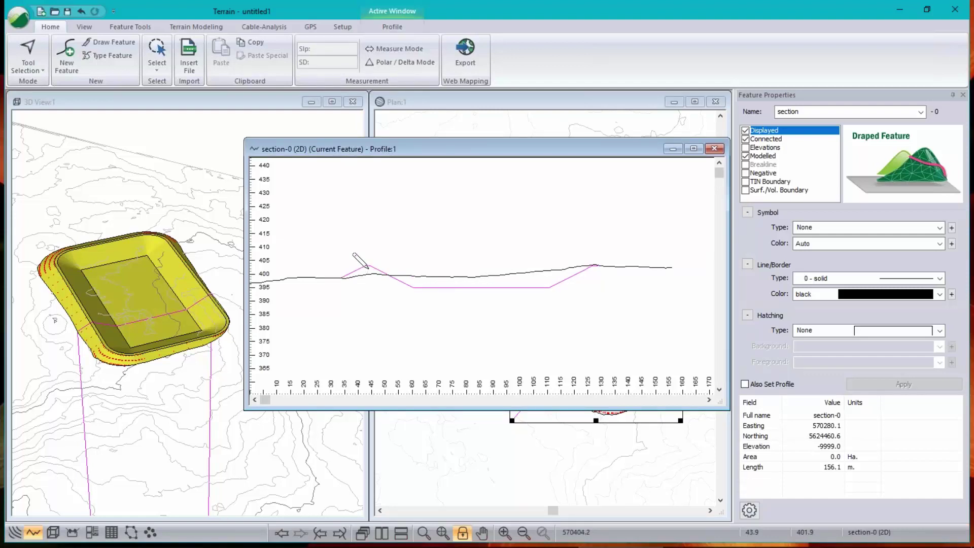
click(678, 150)
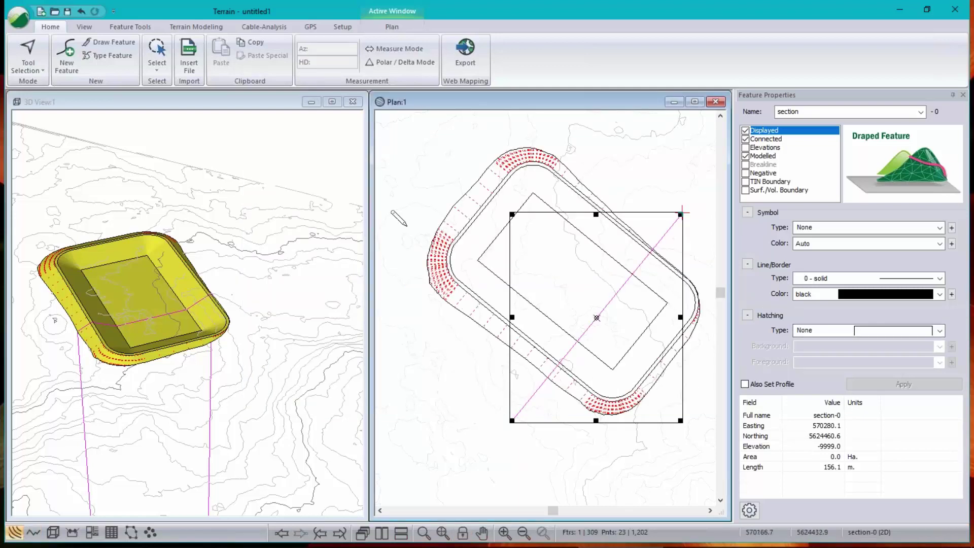
Step: Draw a second draped section feature lengthwise through the middle of the pond, about 192 m long
click(70, 52)
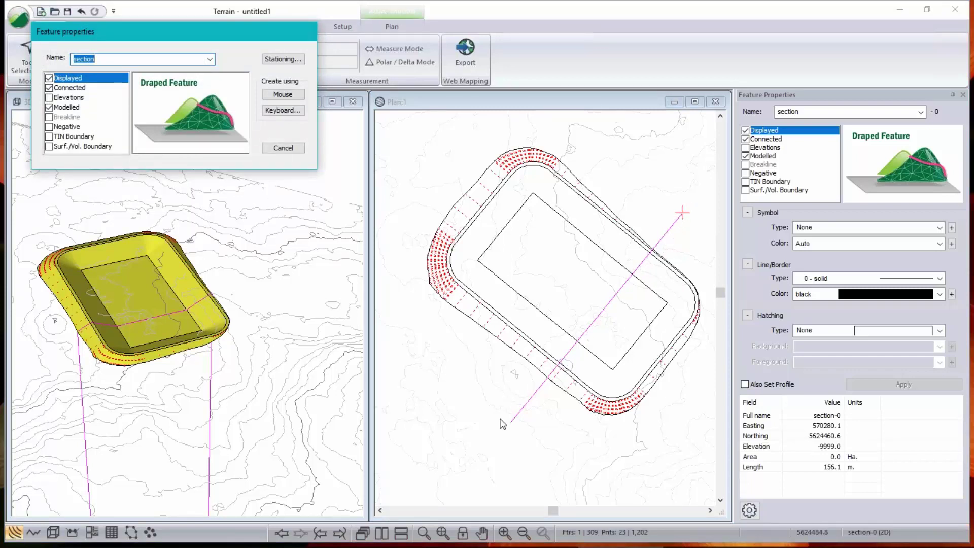
click(283, 94)
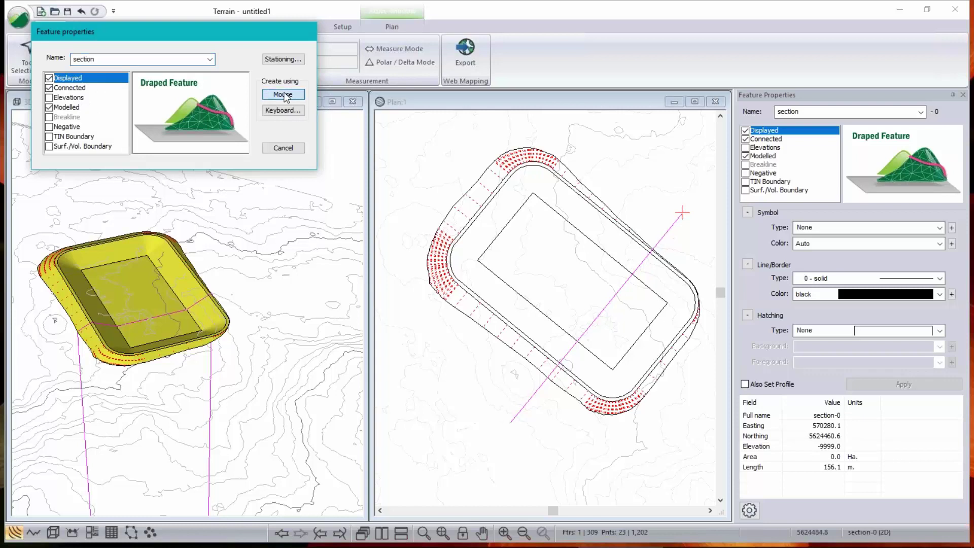
click(689, 384)
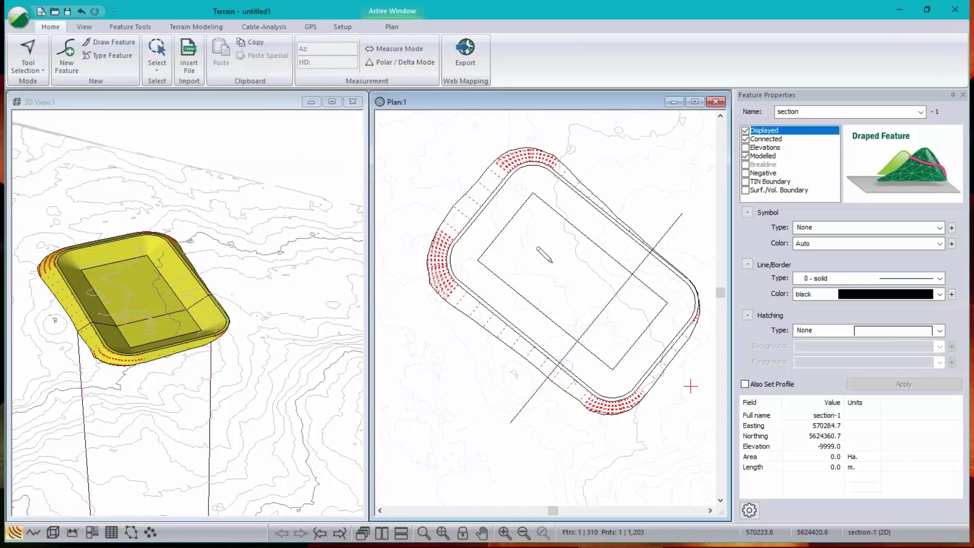
click(432, 174)
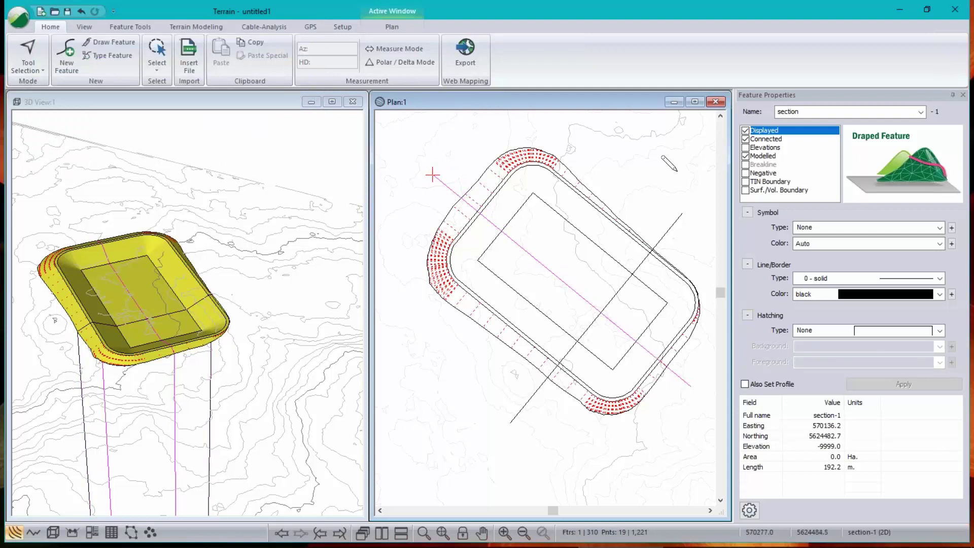
Step: Bring back the crosswise section's profile window, place it over the 3D view, and narrow it
click(34, 532)
drag(564, 155, 351, 132)
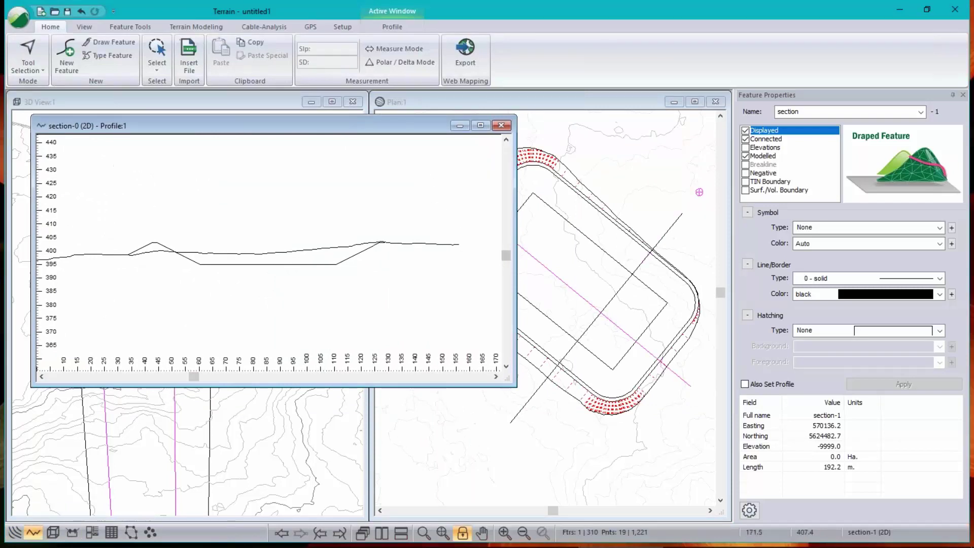
drag(515, 211, 333, 202)
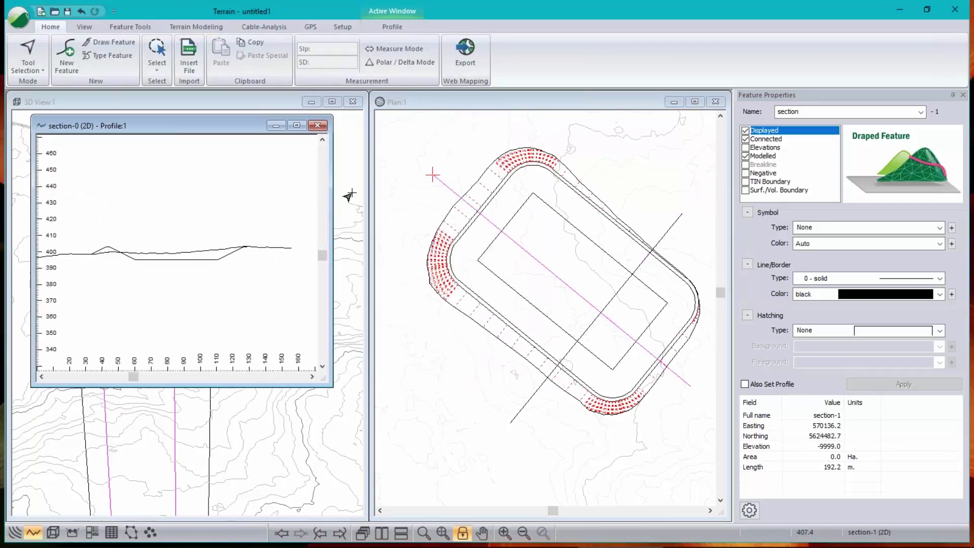
Step: Open a second profile window for the lengthwise section, compare both profiles, and return to the plan and 3D views
click(91, 27)
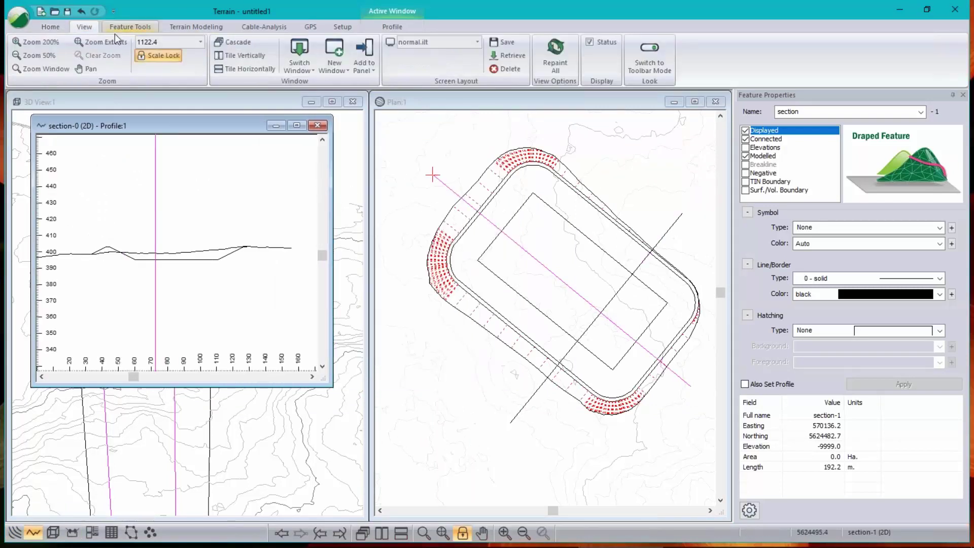
click(334, 68)
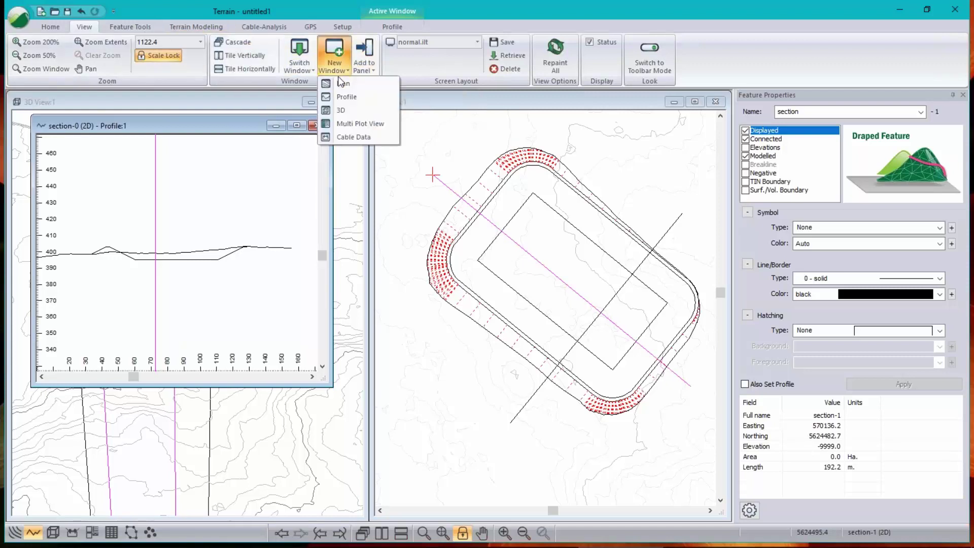
click(347, 98)
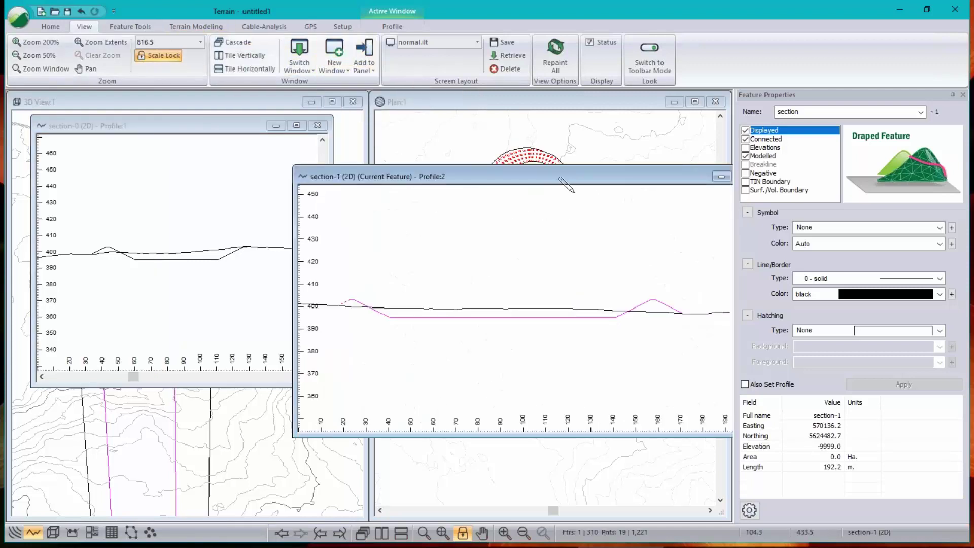
mouse_move(570, 181)
mouse_down()
mouse_move(440, 220)
mouse_move(342, 232)
mouse_move(389, 234)
mouse_up()
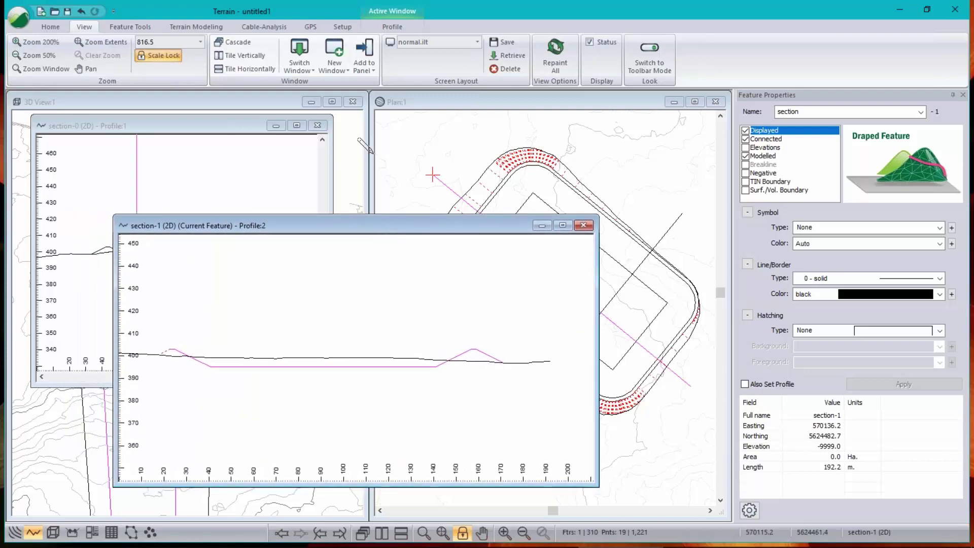
click(176, 131)
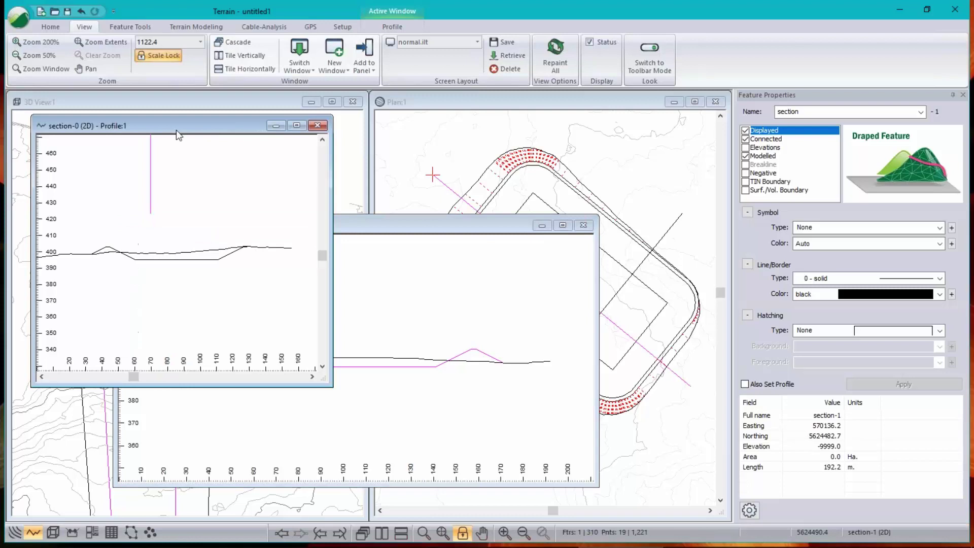
click(432, 233)
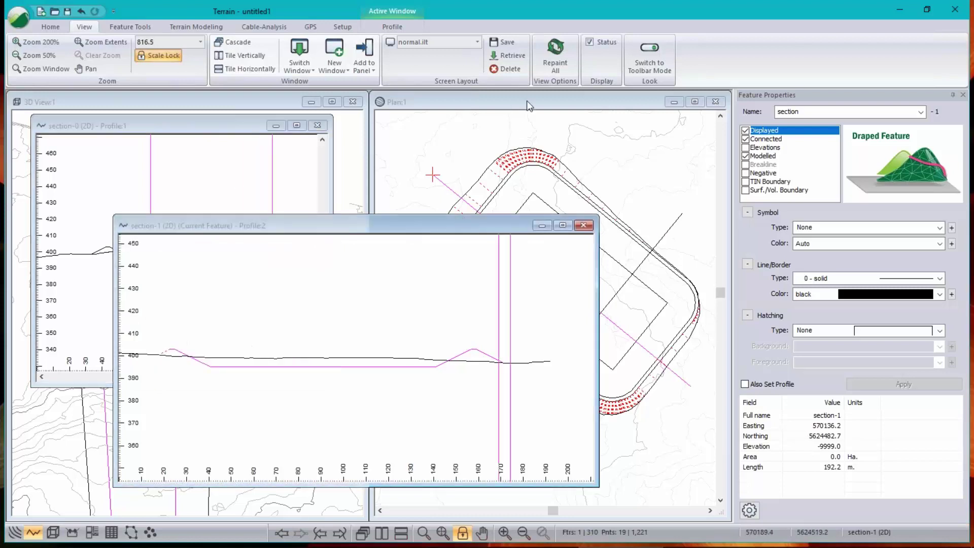
click(507, 108)
click(212, 98)
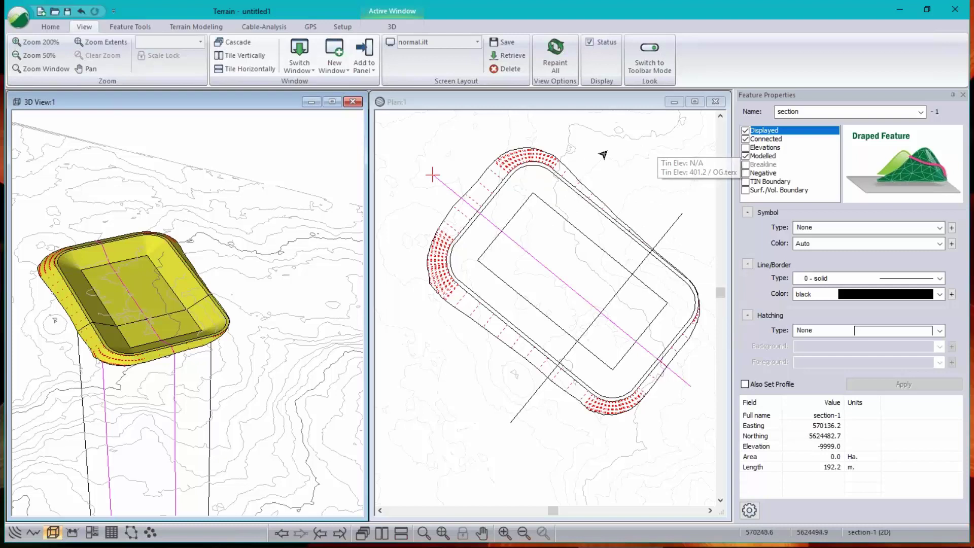
Step: Select the pond's inner rounded outline and turn on its Surf./Vol. Boundary property
click(546, 175)
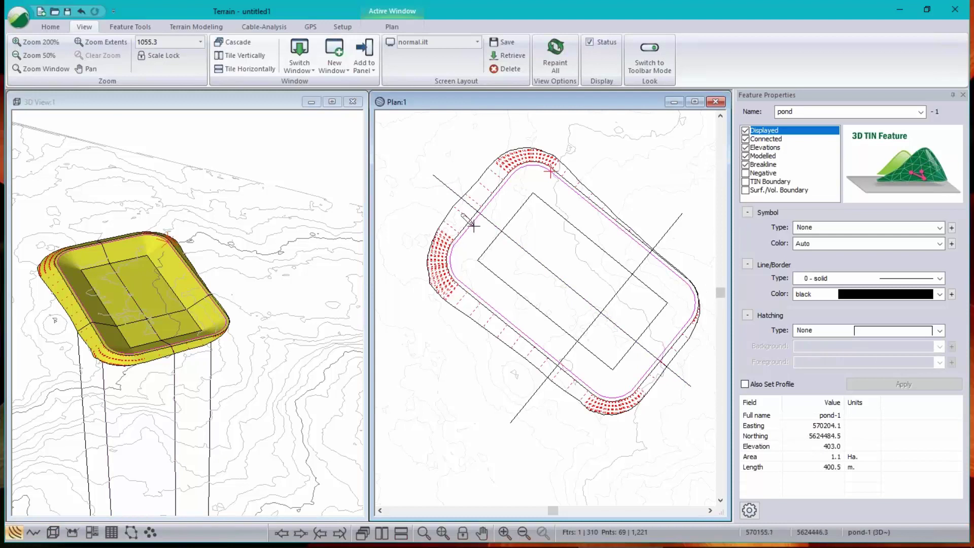
mouse_move(569, 181)
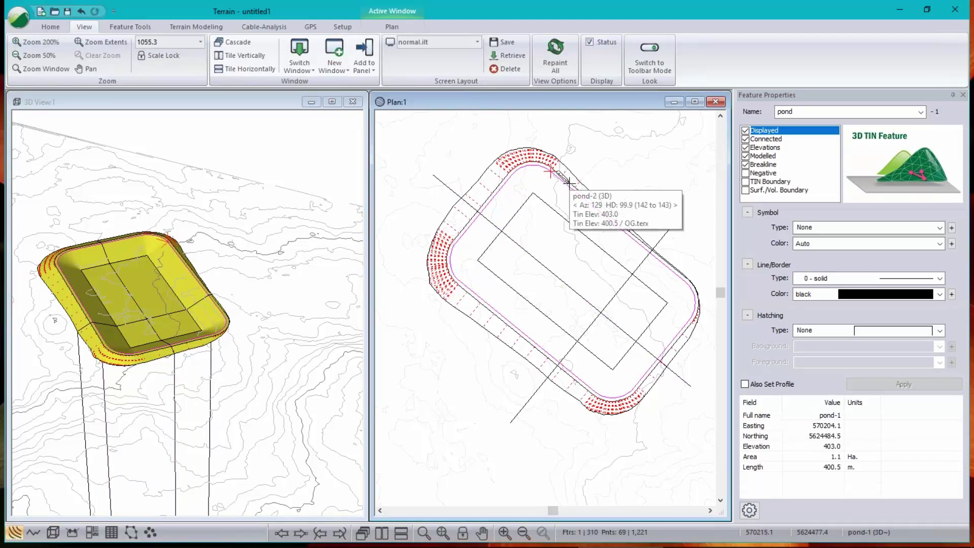
click(745, 190)
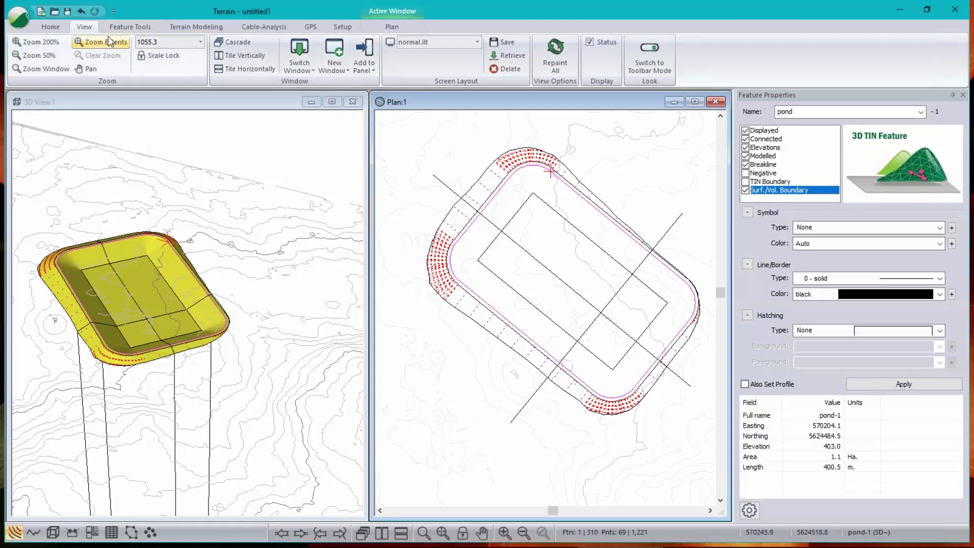
Step: Set up a volume calculation for the volume enclosed by a single surface, reporting volumes and surface properties by polygon
click(195, 26)
click(88, 55)
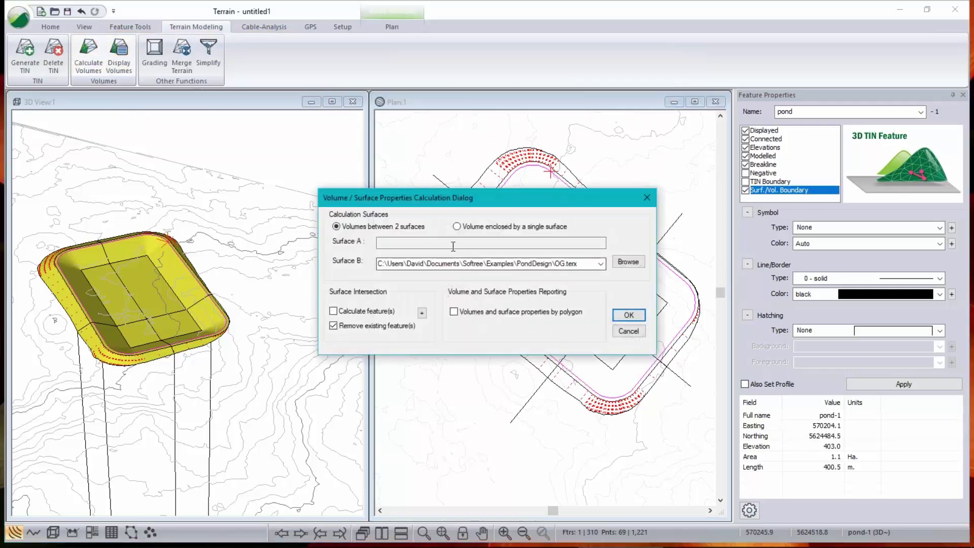
click(456, 226)
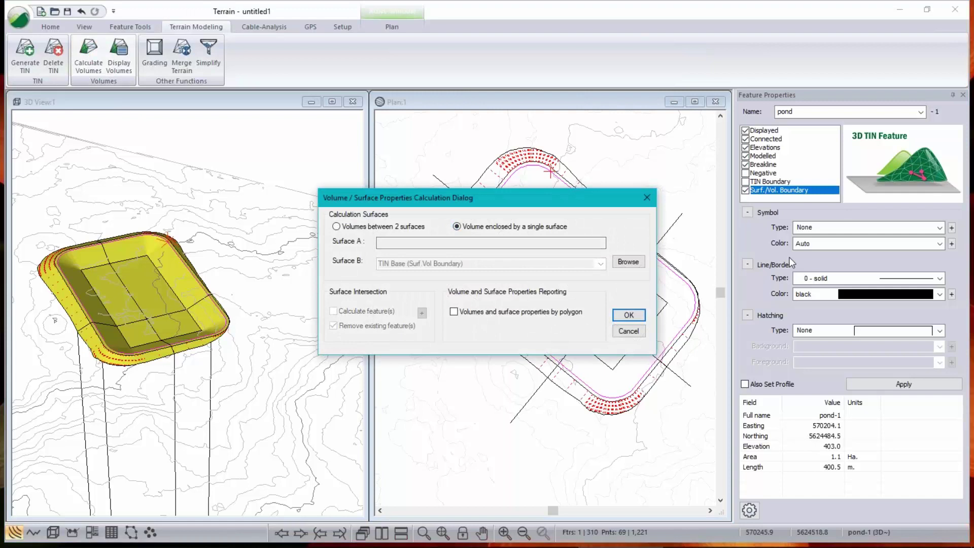
drag(492, 199, 434, 188)
click(396, 301)
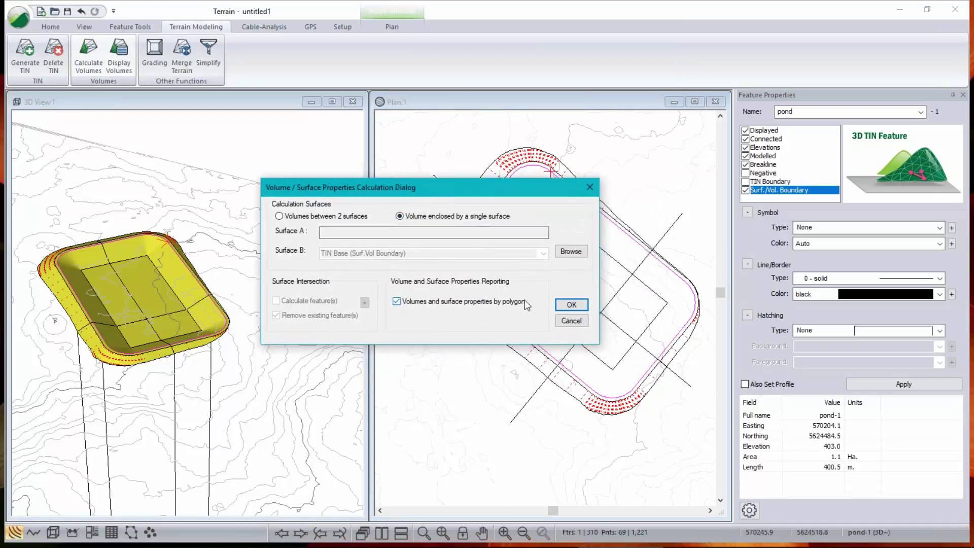
Step: Apply the surface/volume boundary property to the pond feature and report, by polygon, the volume enclosed by the single surface
click(575, 321)
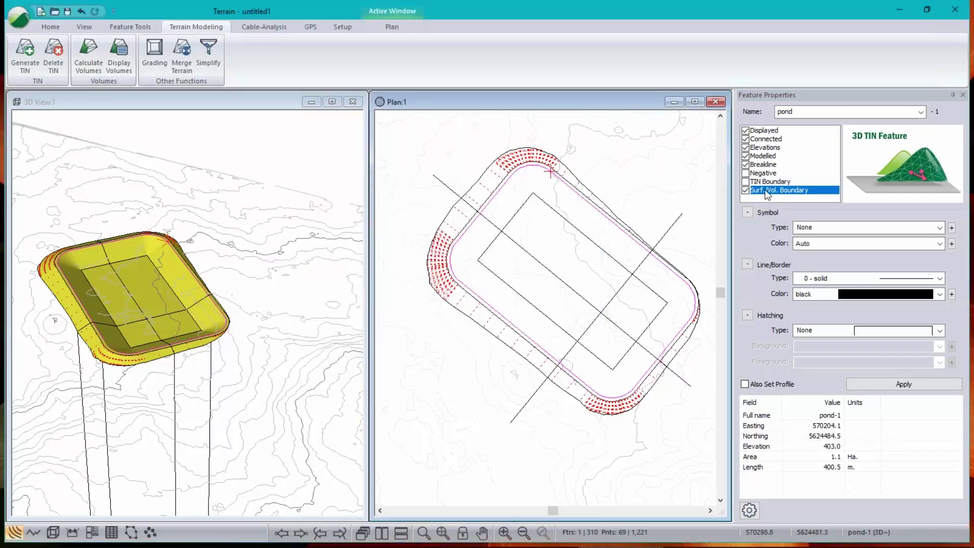
click(912, 384)
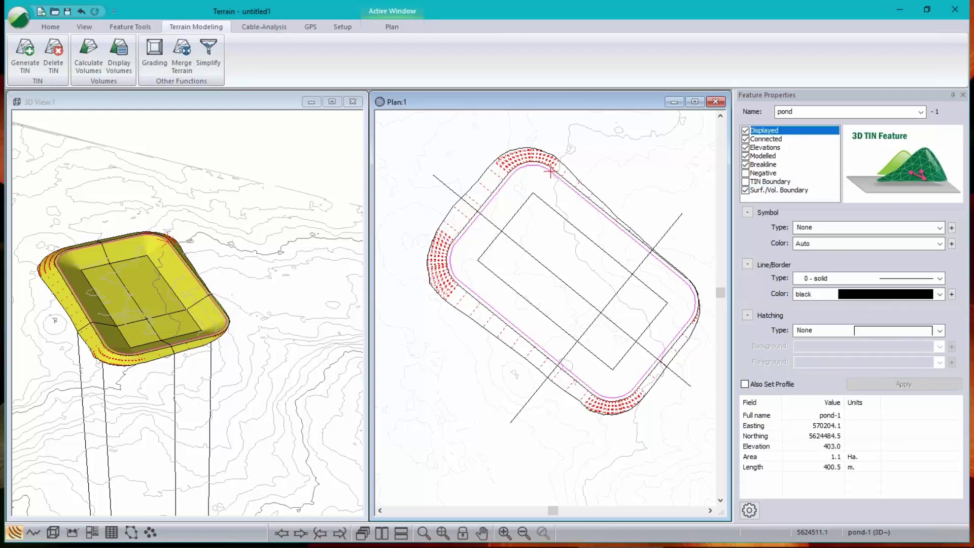
click(86, 62)
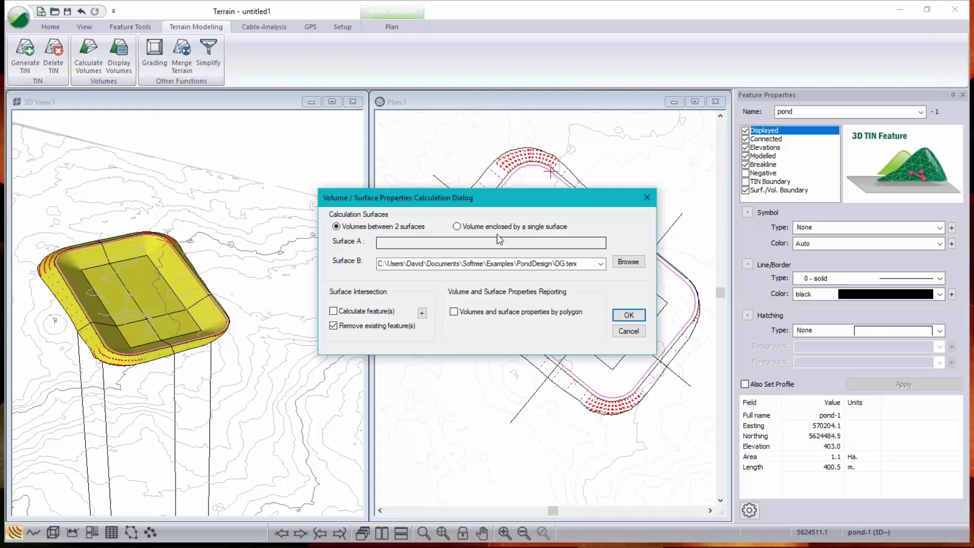
click(467, 312)
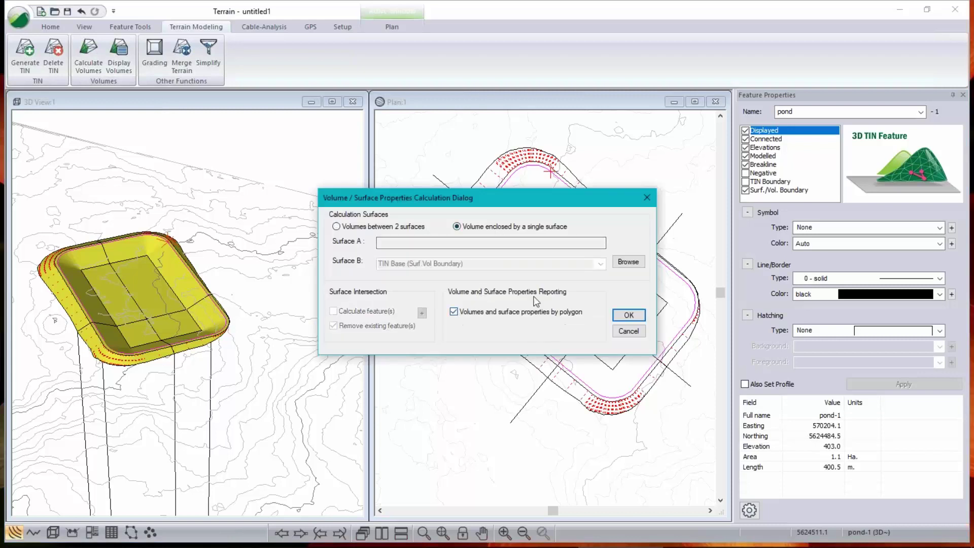
click(627, 315)
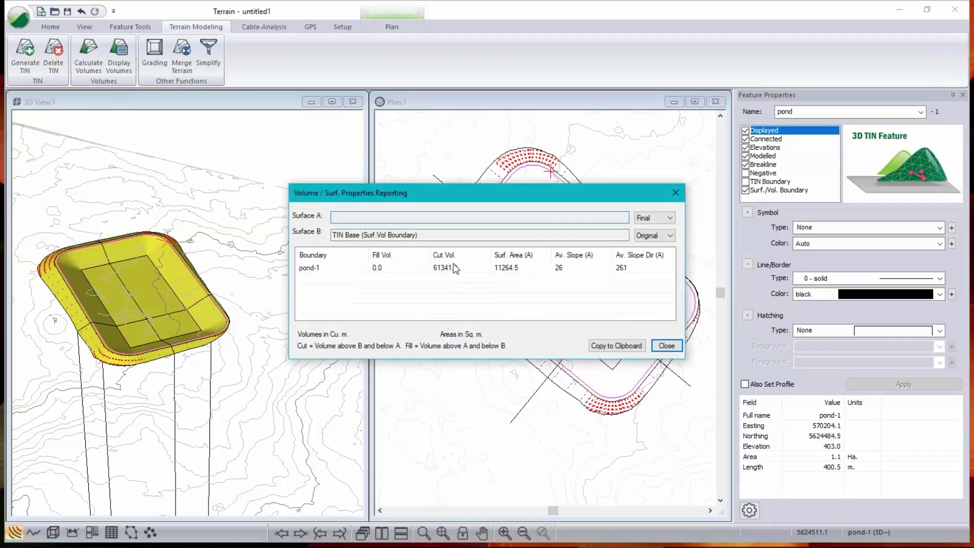
drag(478, 192, 475, 315)
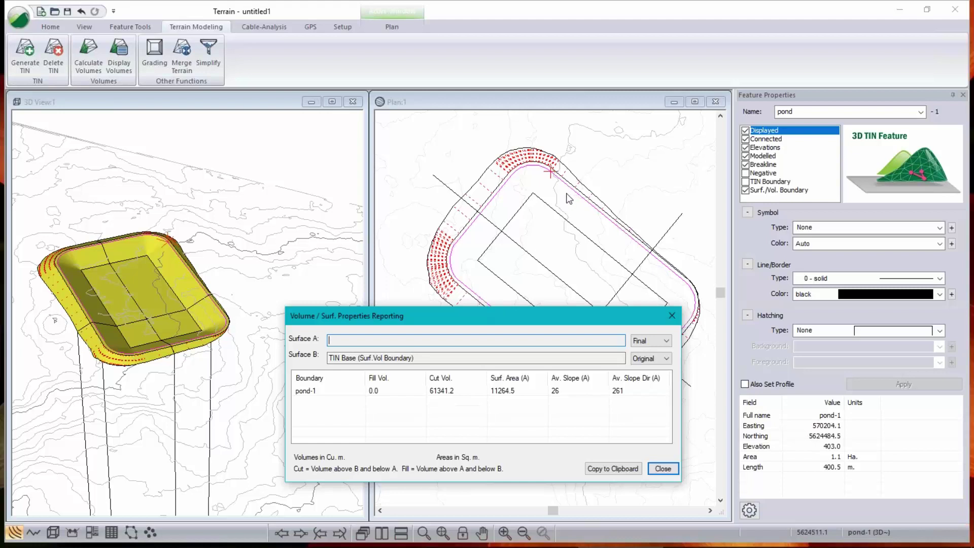
drag(499, 319, 391, 157)
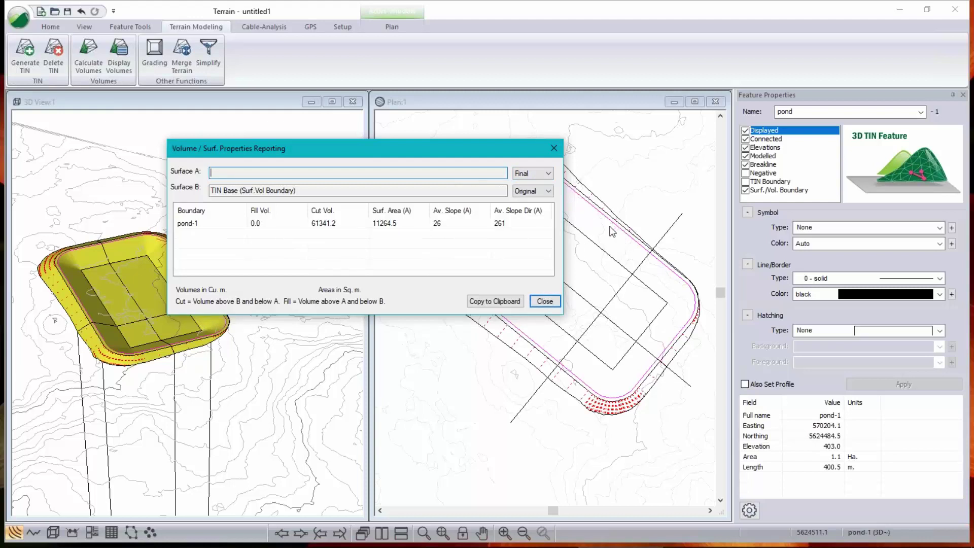
click(544, 301)
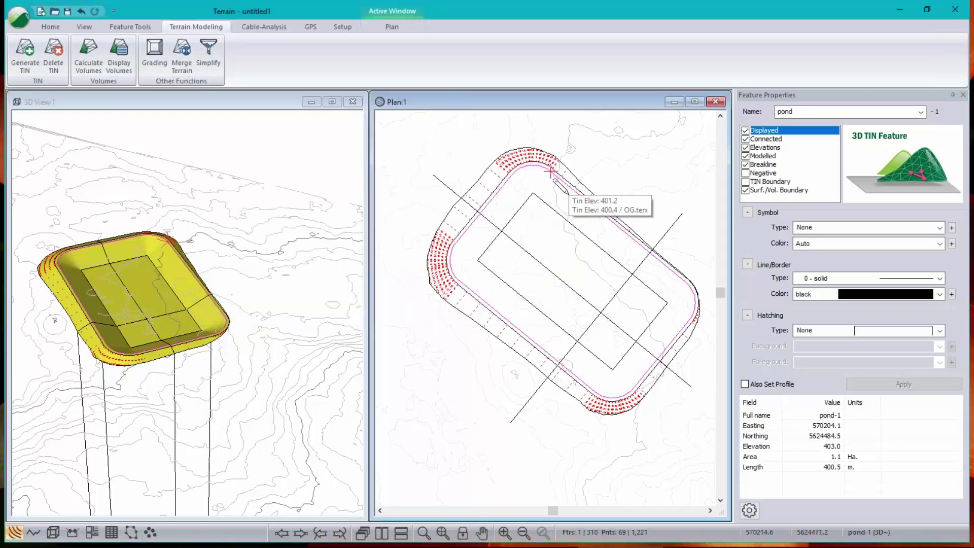
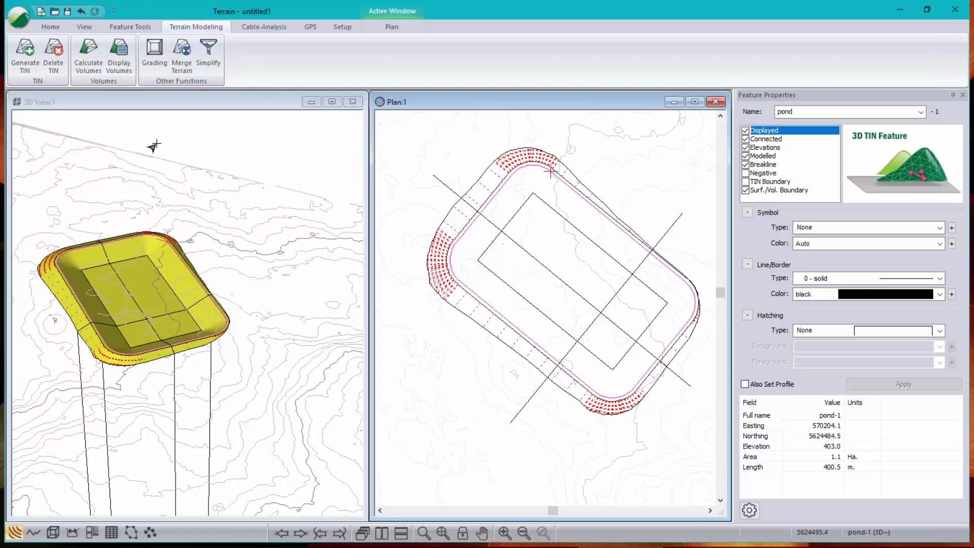
Step: Save the terrain model as a Regular Grid file named CutFillMap2.terx in the PondDesign folder
click(16, 20)
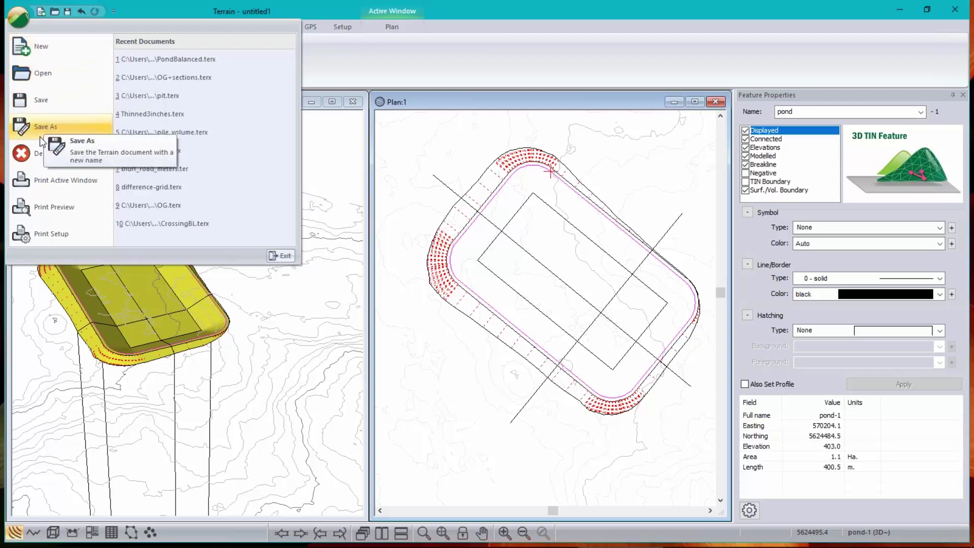
key(ctrl+s)
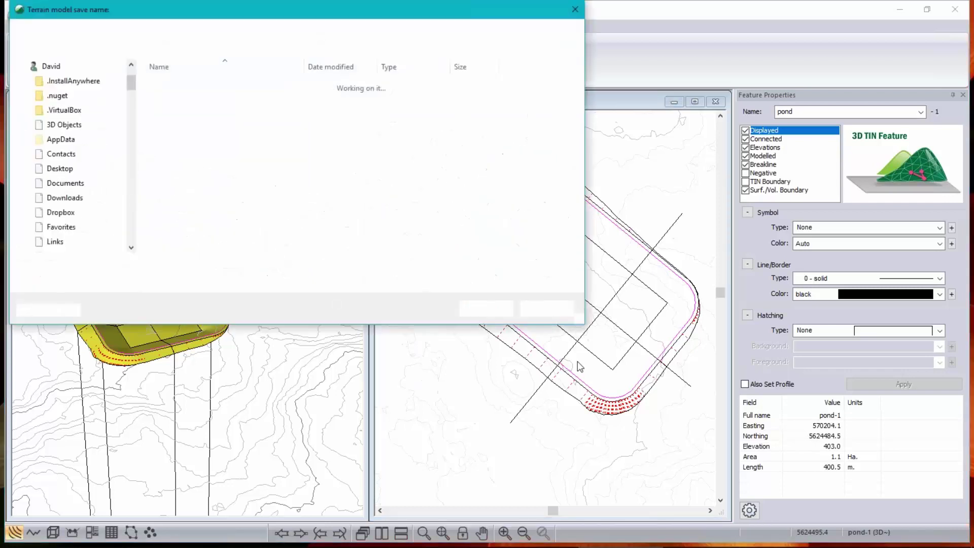
click(134, 282)
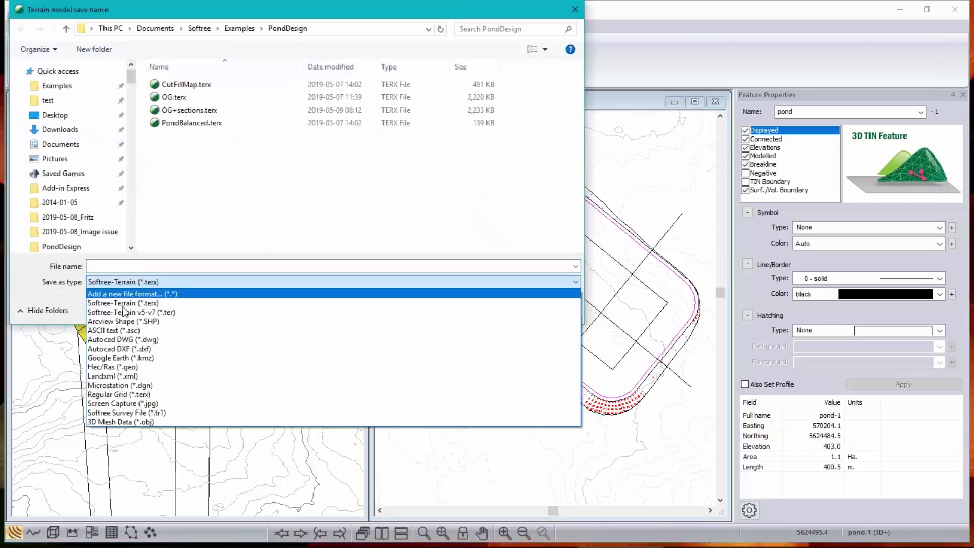
click(111, 396)
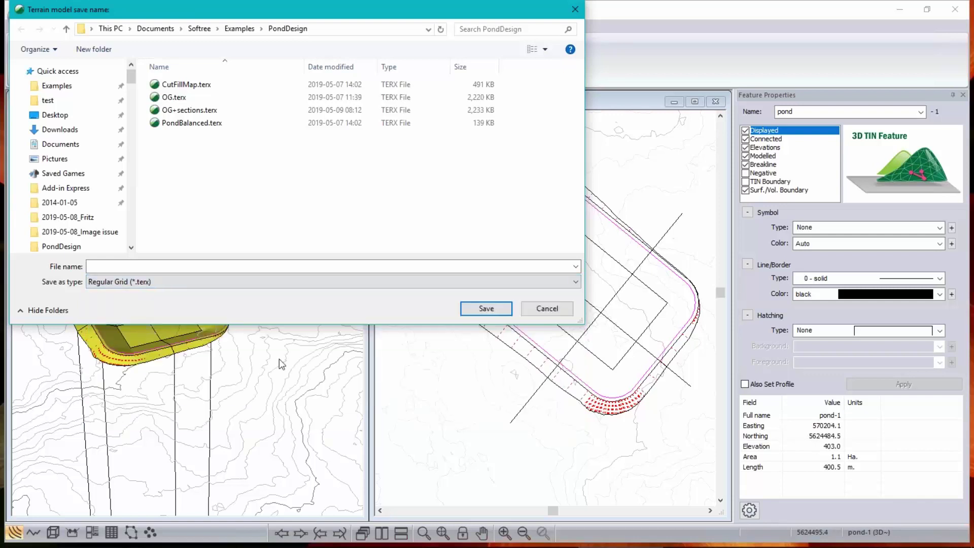
click(186, 84)
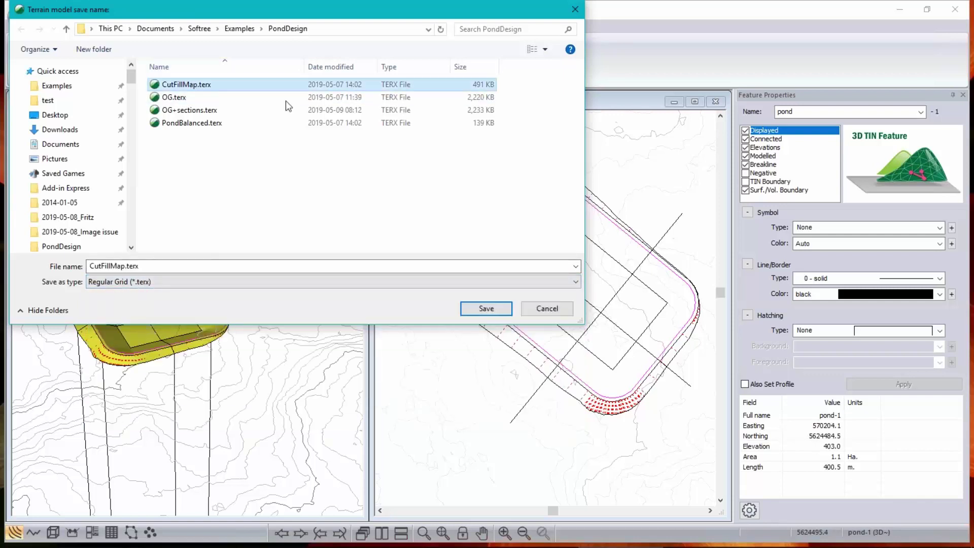
click(125, 266)
click(125, 266)
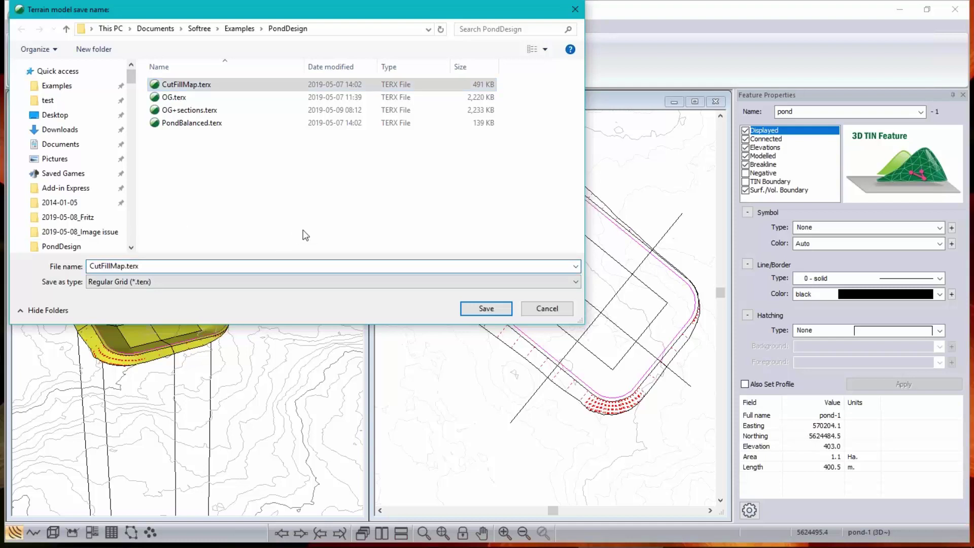
text(2)
click(494, 309)
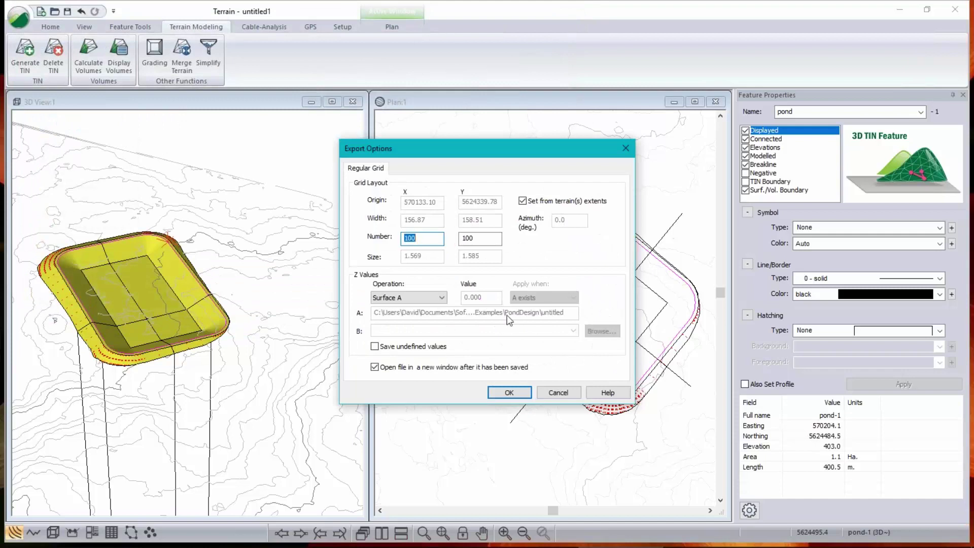
Step: Set the grid's Z-value operation to Difference (A-B), with OG.terx as surface B
click(442, 299)
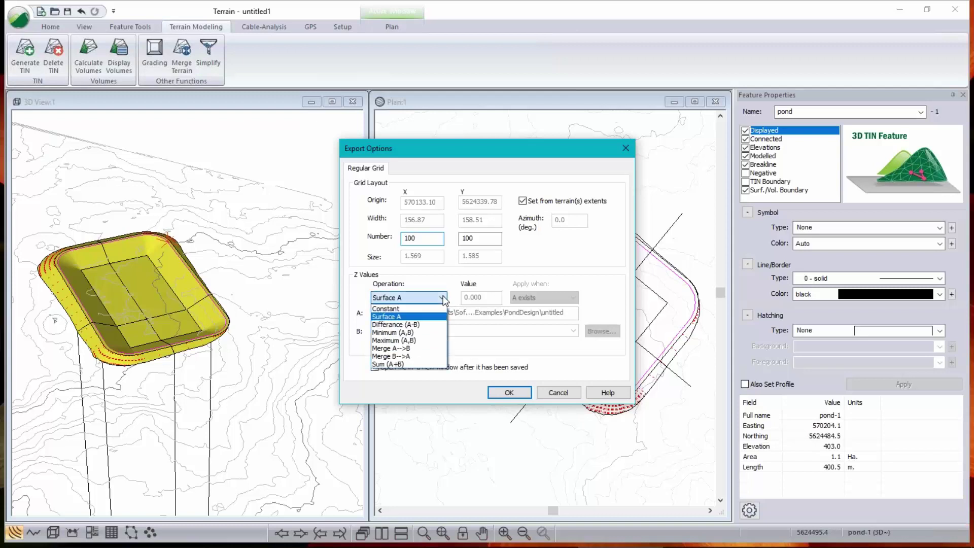
click(401, 324)
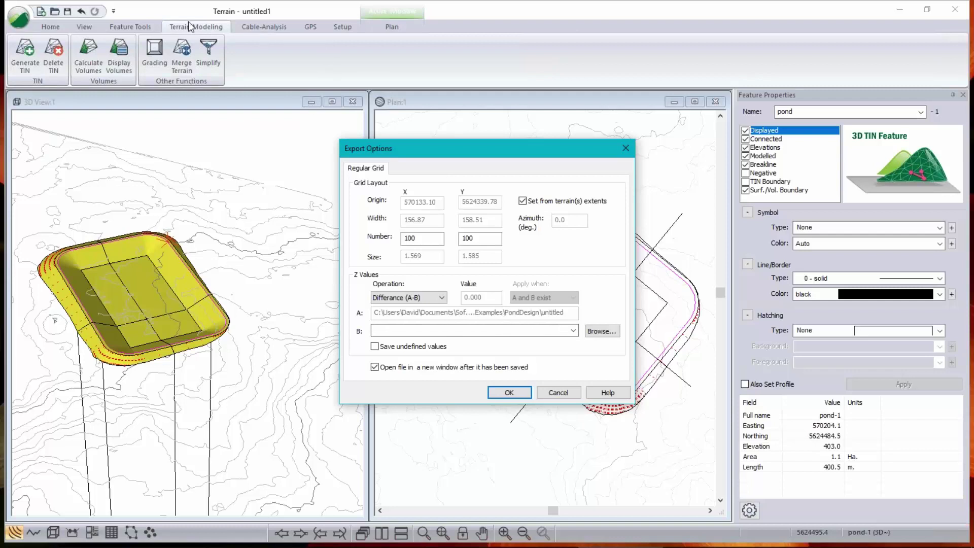
click(573, 331)
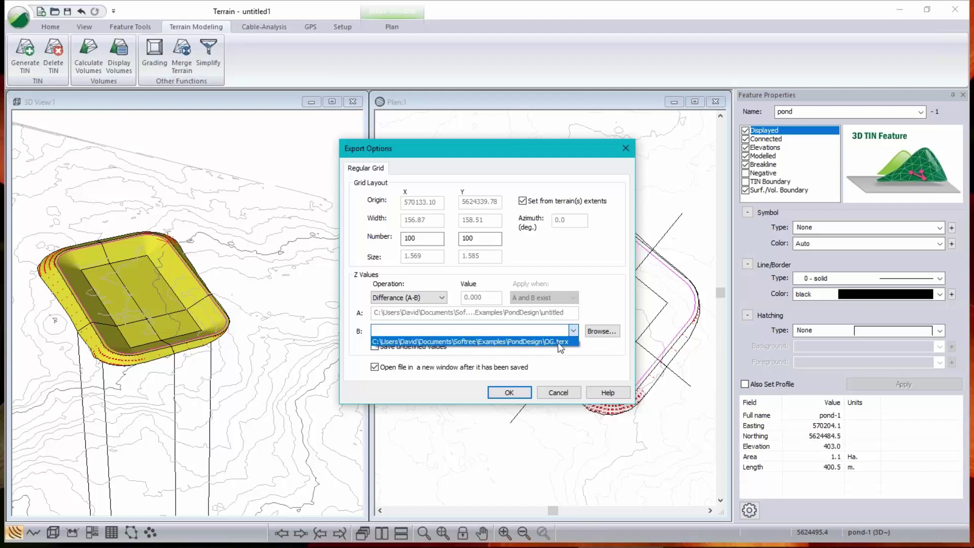
click(557, 342)
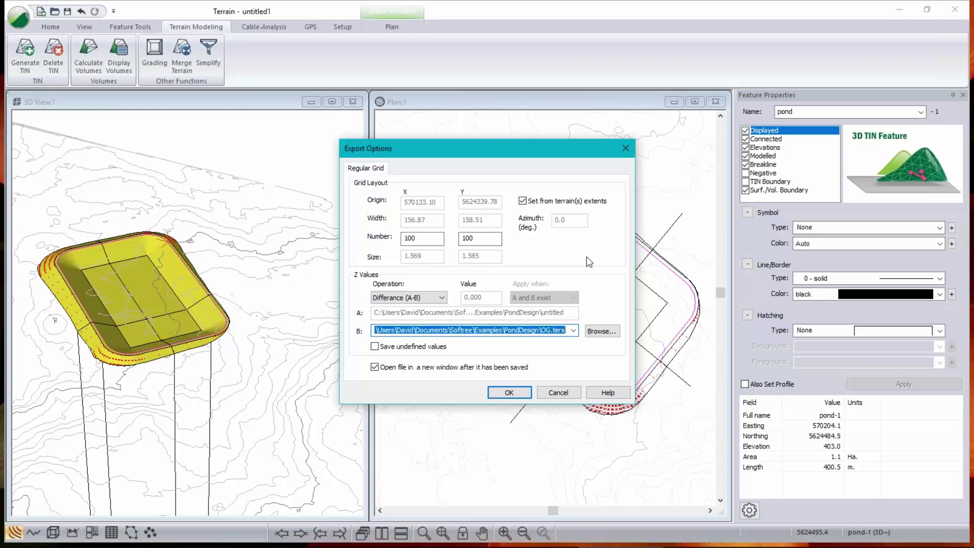
Step: Stop taking the grid layout from the terrain extents and set its origin to X 570130 and Y 5624330
click(523, 201)
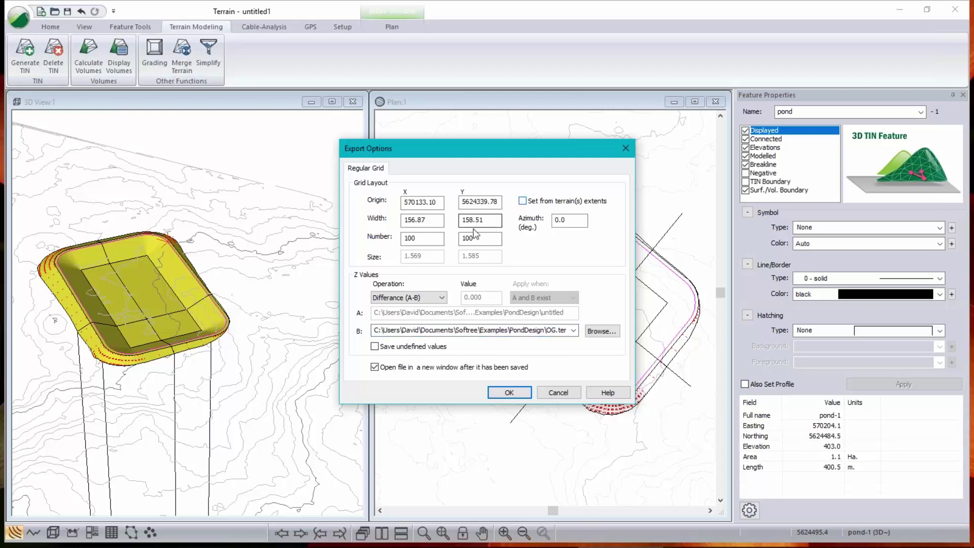
click(439, 220)
mouse_move(442, 202)
mouse_down()
mouse_move(406, 202)
mouse_move(423, 202)
mouse_up()
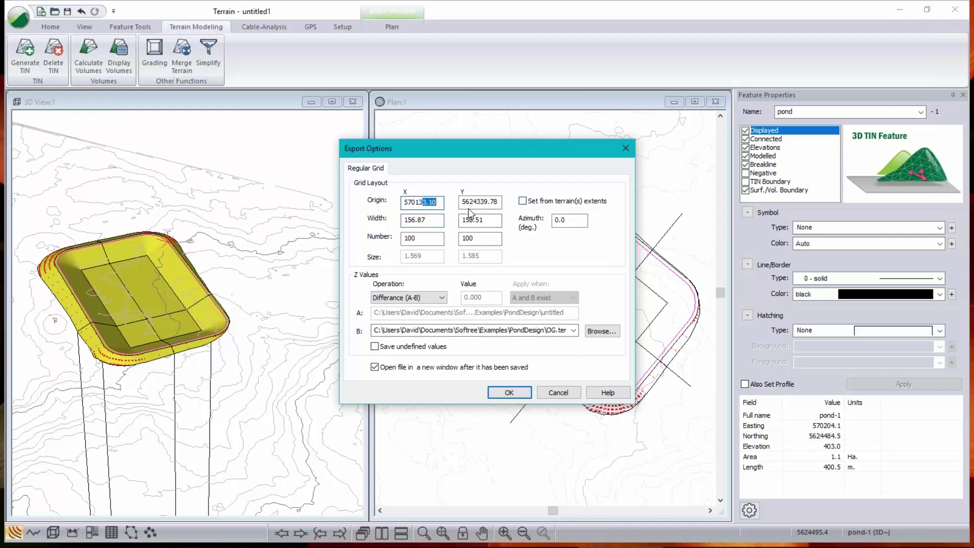
text(0)
key(Tab)
click(486, 203)
drag(483, 202, 503, 202)
text(0)
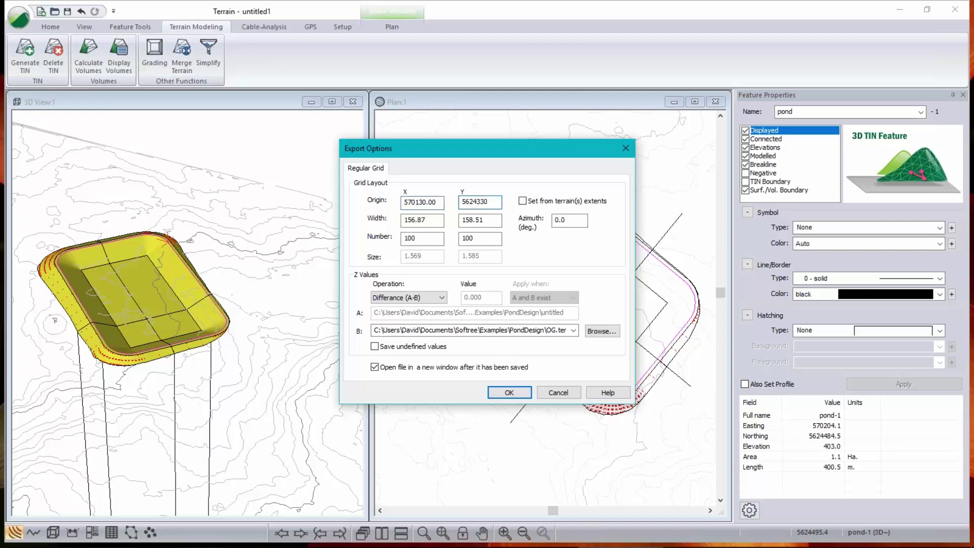
Step: Set the grid width to 200 in both X and Y
key(Tab)
text(2)
key(Tab)
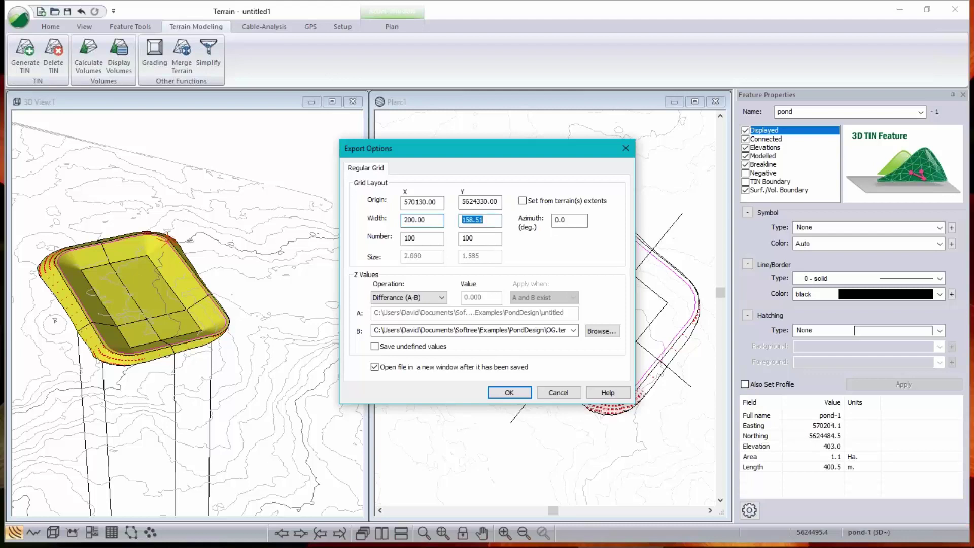
text(200)
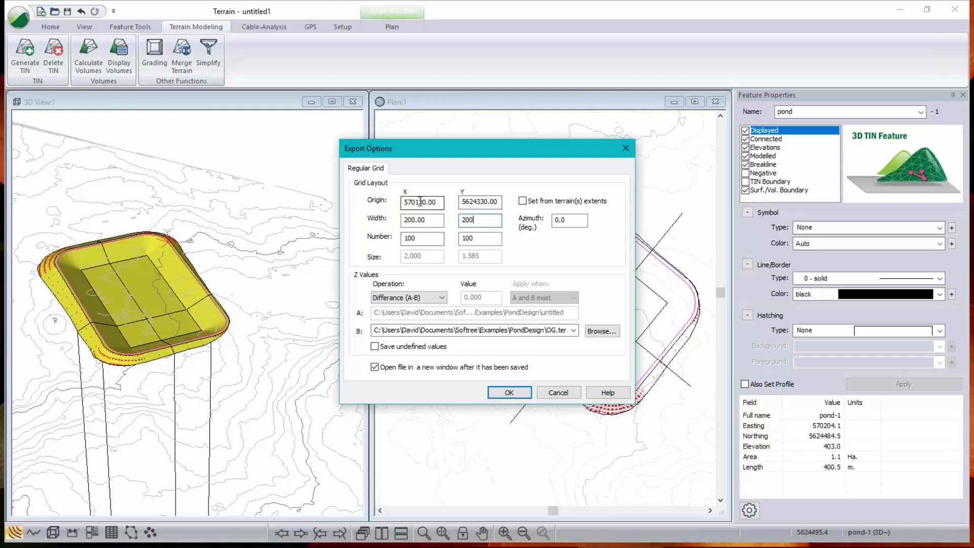
Step: Set the number of grid cells to 200 in both X and Y and export the grid into a new window
click(432, 238)
key(Tab)
text(100)
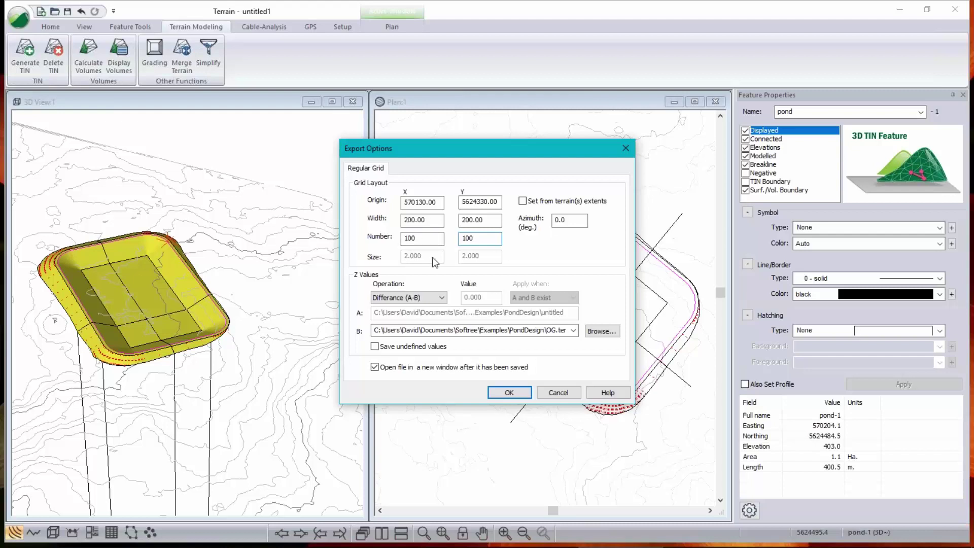
double_click(425, 242)
text(200)
key(Tab)
text(200)
click(430, 239)
click(519, 391)
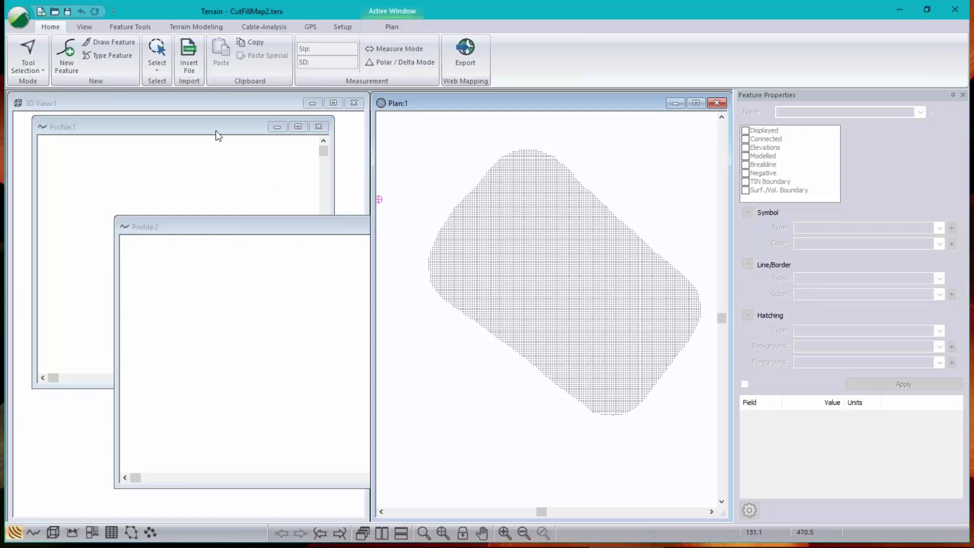
Step: Close both profile windows of the exported grid, keeping only the 3D and plan views
click(315, 143)
click(319, 127)
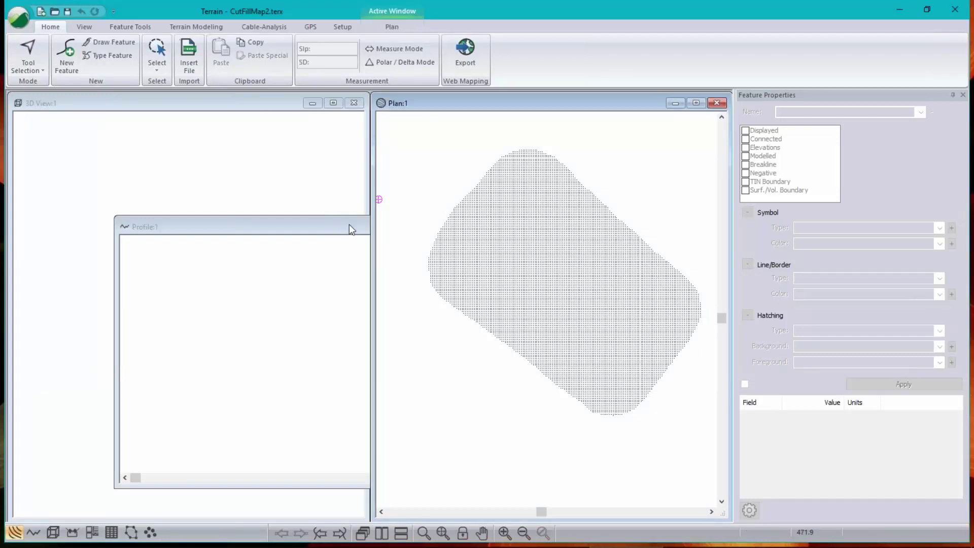
click(348, 224)
click(583, 226)
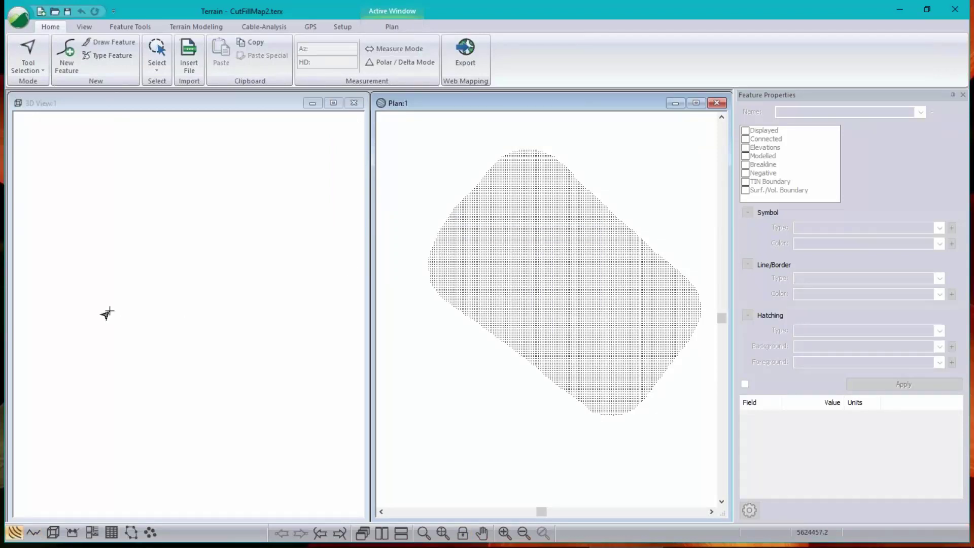
Step: Fit the grid points in the plan and 3D views and examine the cut/fill surface from several 3D angles
click(53, 532)
click(443, 533)
click(442, 533)
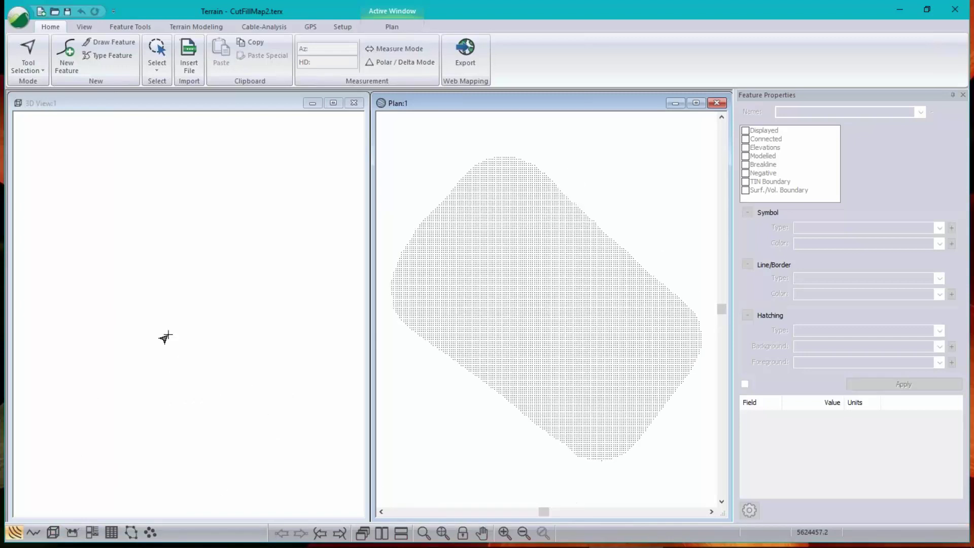
click(218, 111)
click(442, 532)
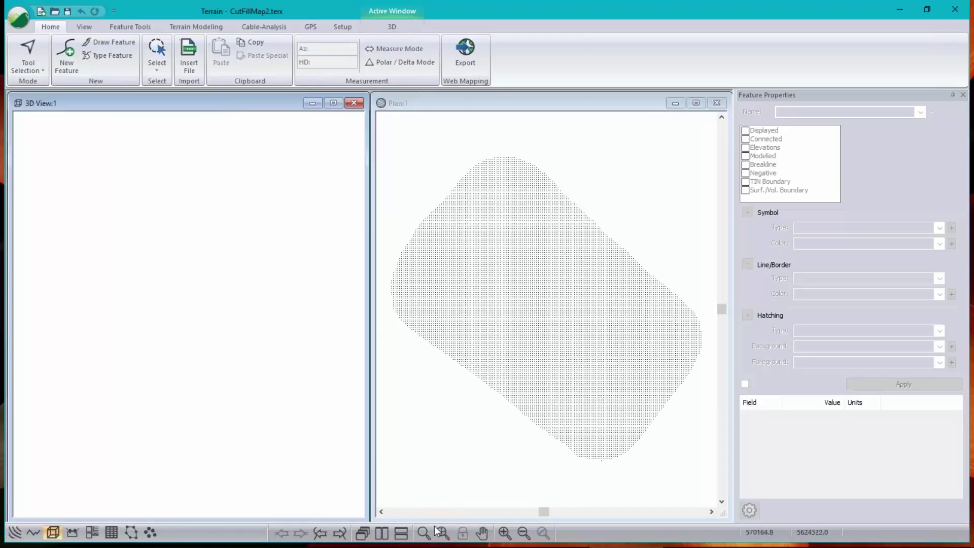
scroll(217, 359, down, 3)
drag(223, 352, 190, 325)
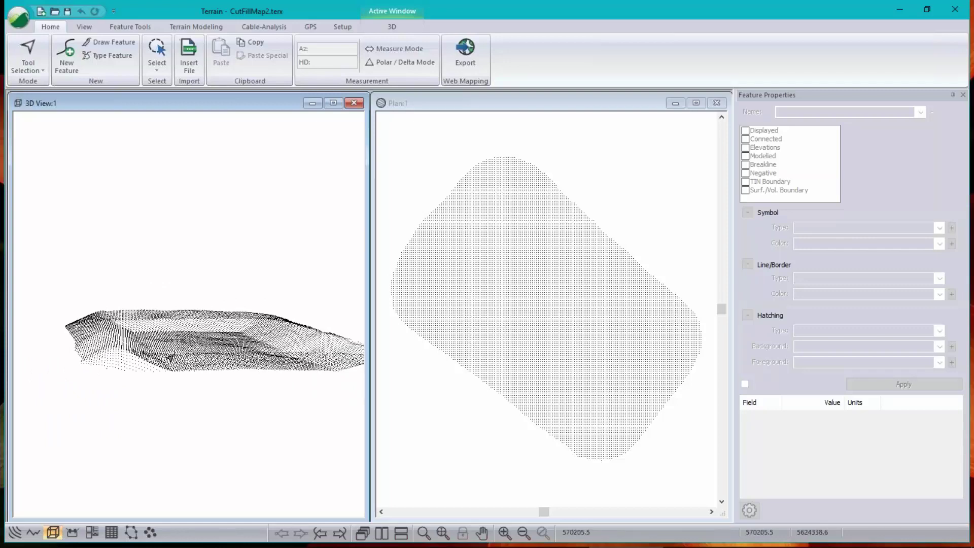
mouse_move(219, 333)
mouse_down()
mouse_move(228, 352)
mouse_move(218, 314)
mouse_up()
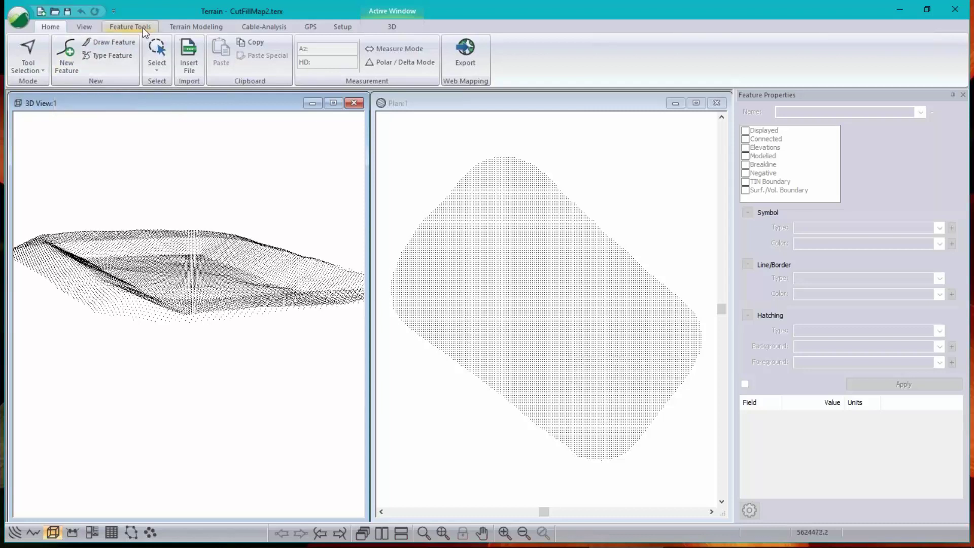
Step: Generate a TIN from the grid points with the maximum triangle side length limited to 1.9
click(205, 26)
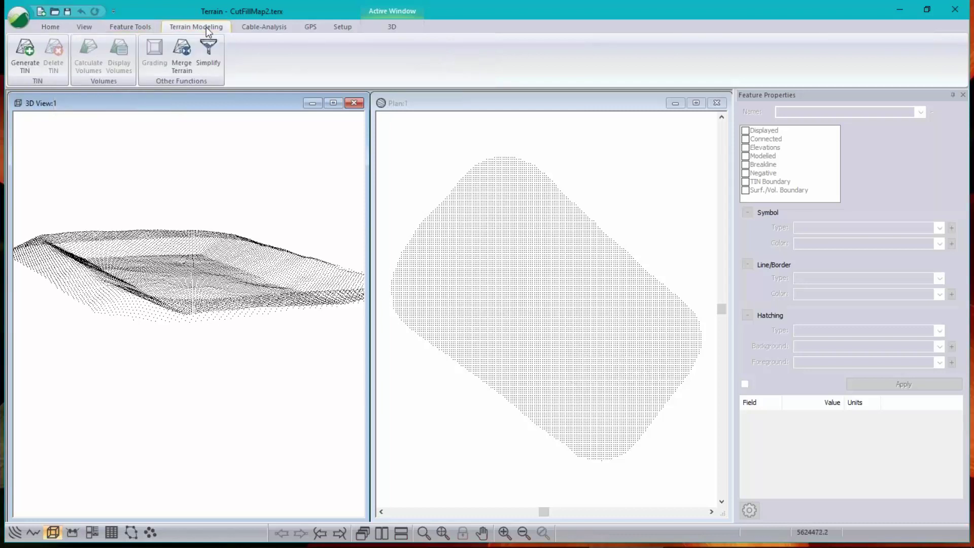
click(27, 47)
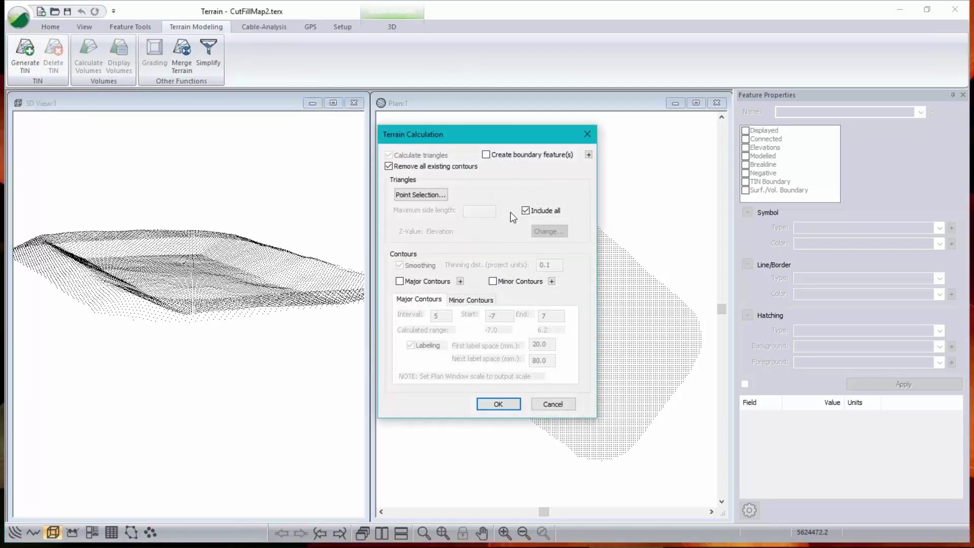
click(526, 210)
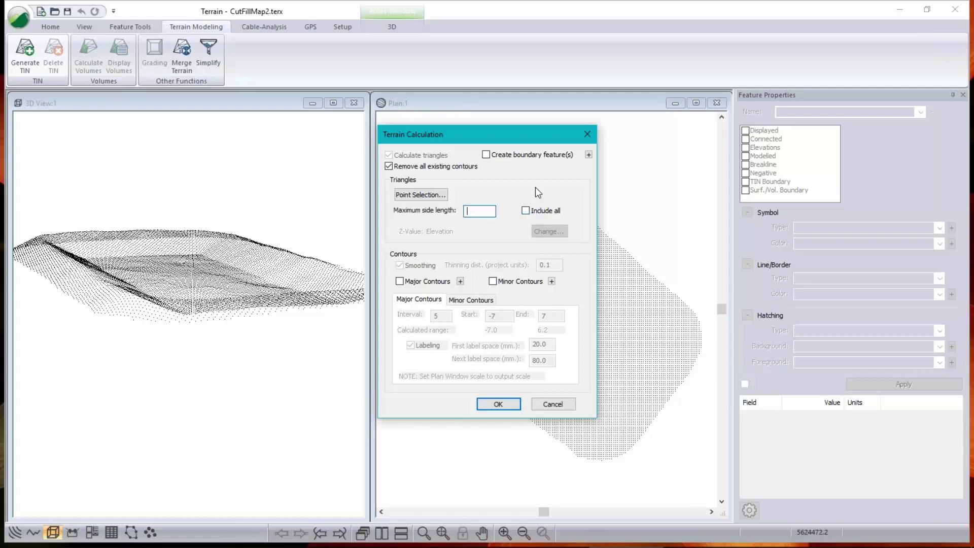
text(1.9)
drag(507, 138, 218, 304)
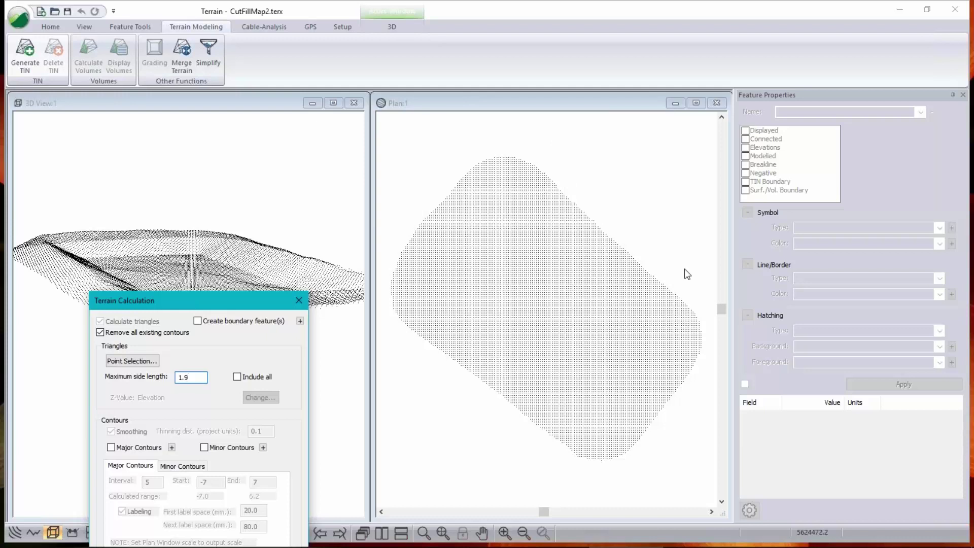
drag(250, 311, 473, 166)
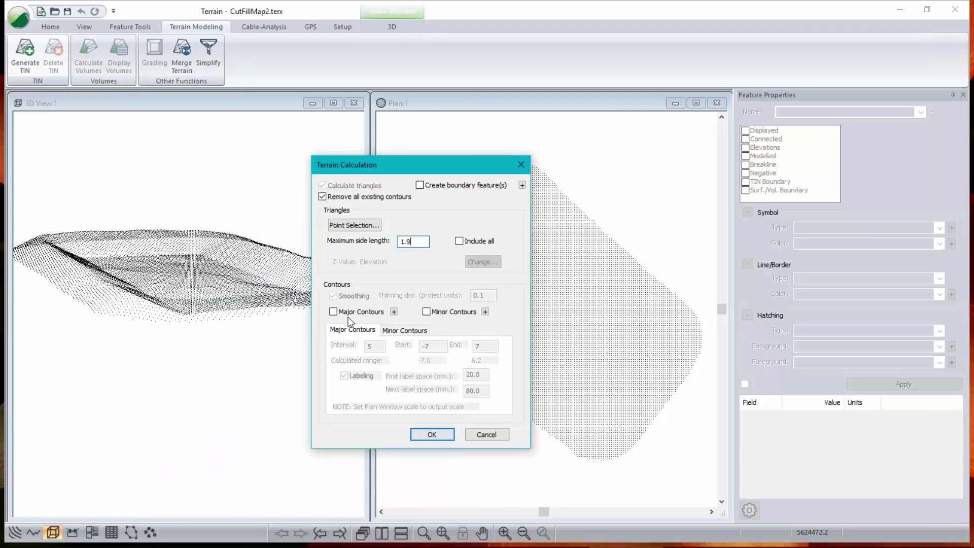
click(439, 434)
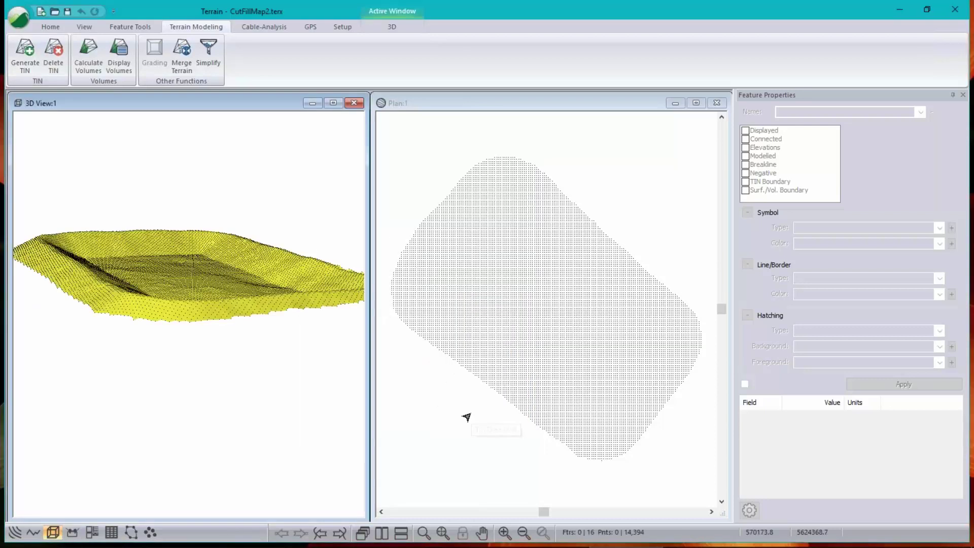
drag(146, 298, 172, 350)
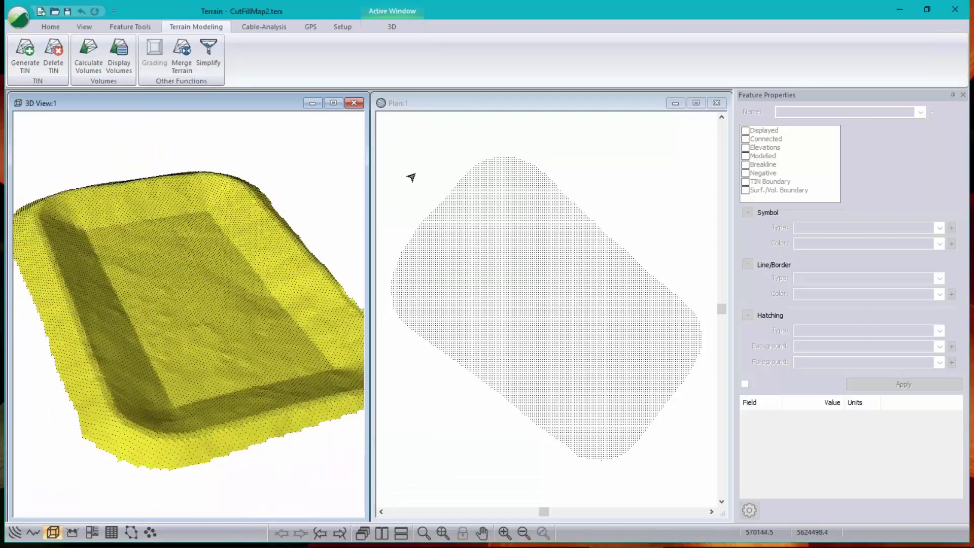
Step: Select all the grid features in the plan view and turn off their display
scroll(490, 258, down, 3)
drag(433, 201, 563, 370)
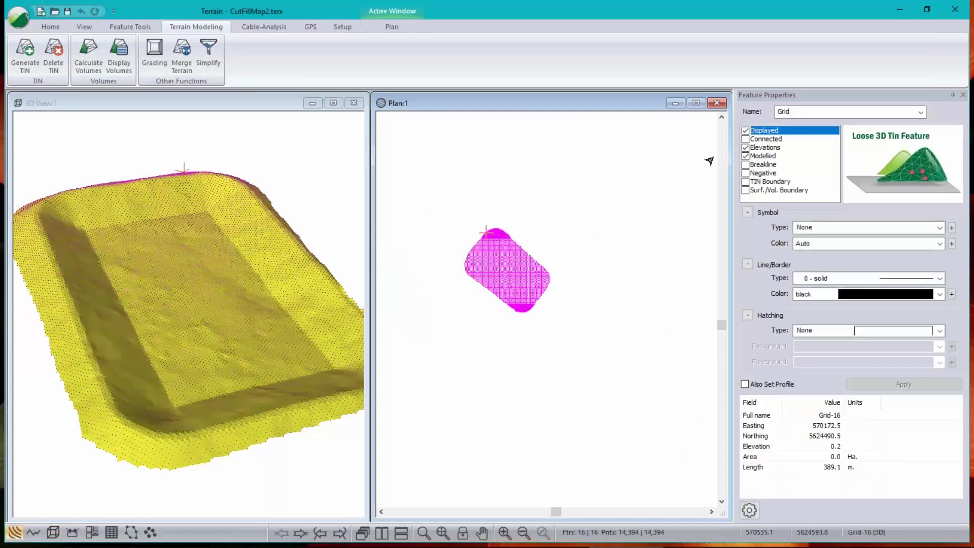
click(745, 130)
click(937, 385)
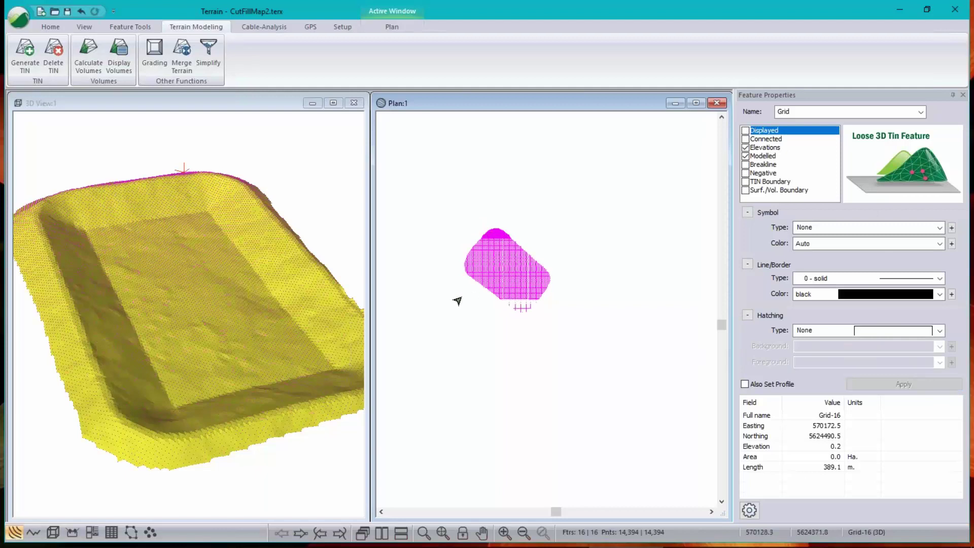
middle_drag(488, 269, 537, 279)
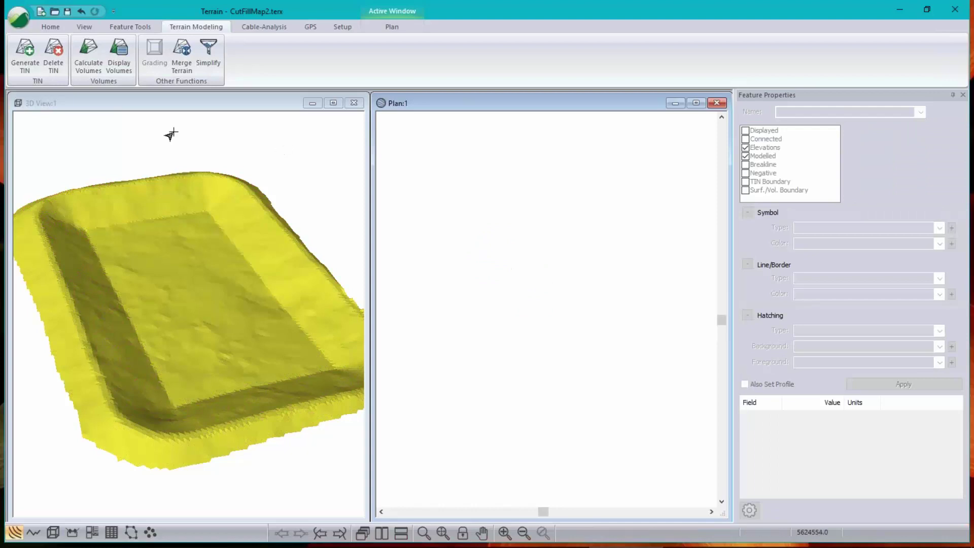
Step: Turn on surface shading for the plan window and base the shading on elevation
right_click(543, 197)
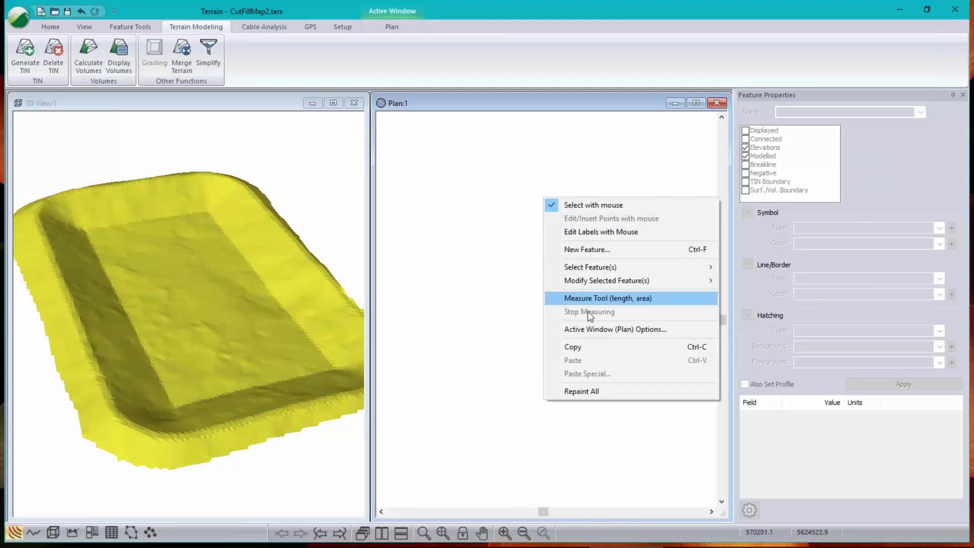
click(590, 328)
click(336, 224)
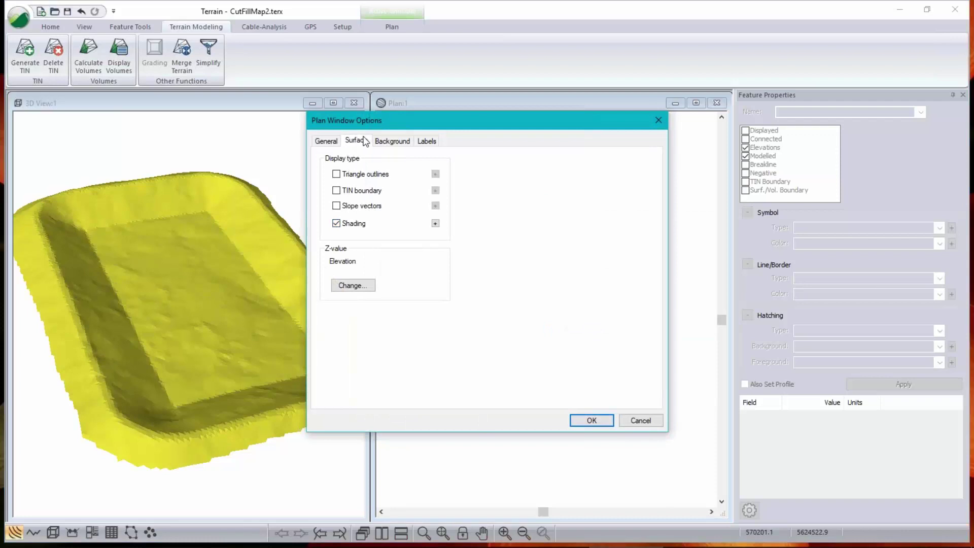
click(435, 223)
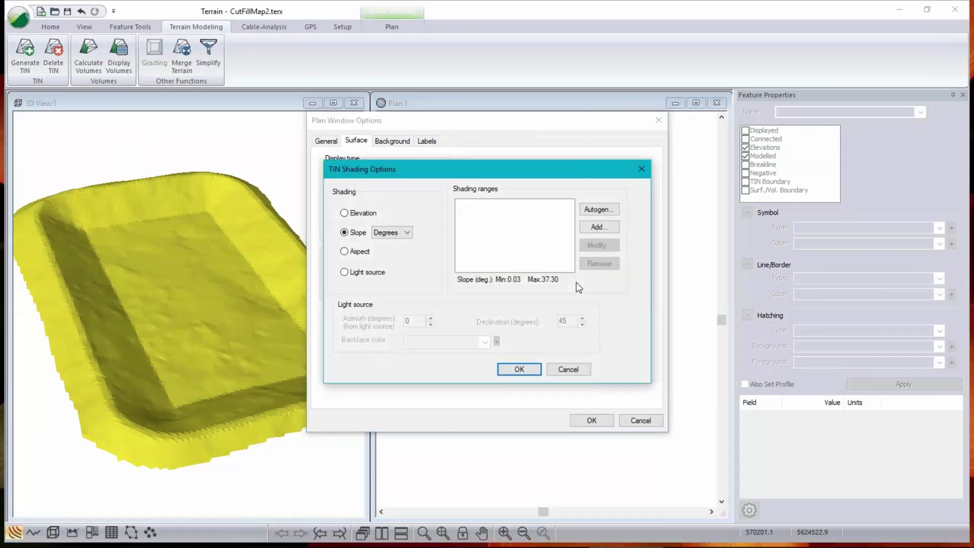
click(355, 214)
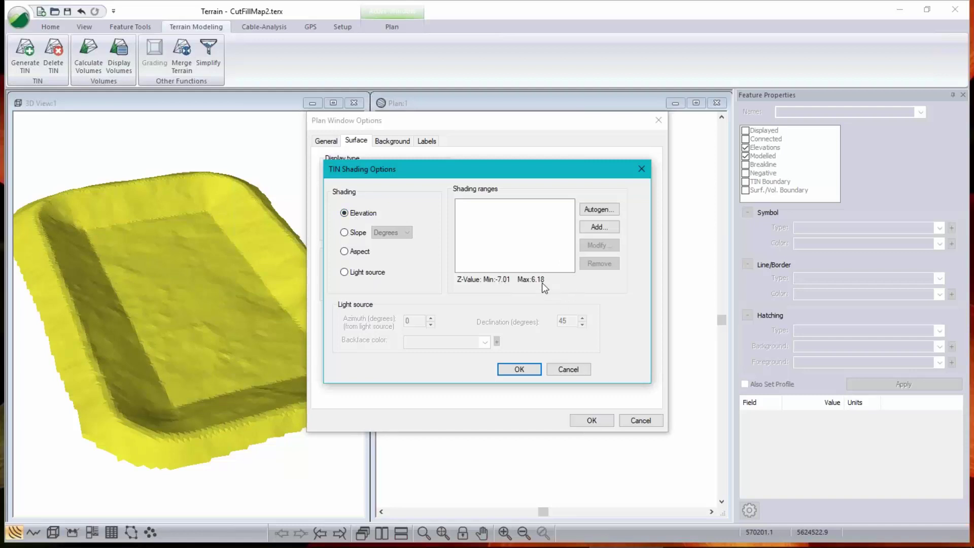
Step: Set up autogenerated shading intervals with a maximum Z-value of 0 and green as the minimum colour
click(609, 211)
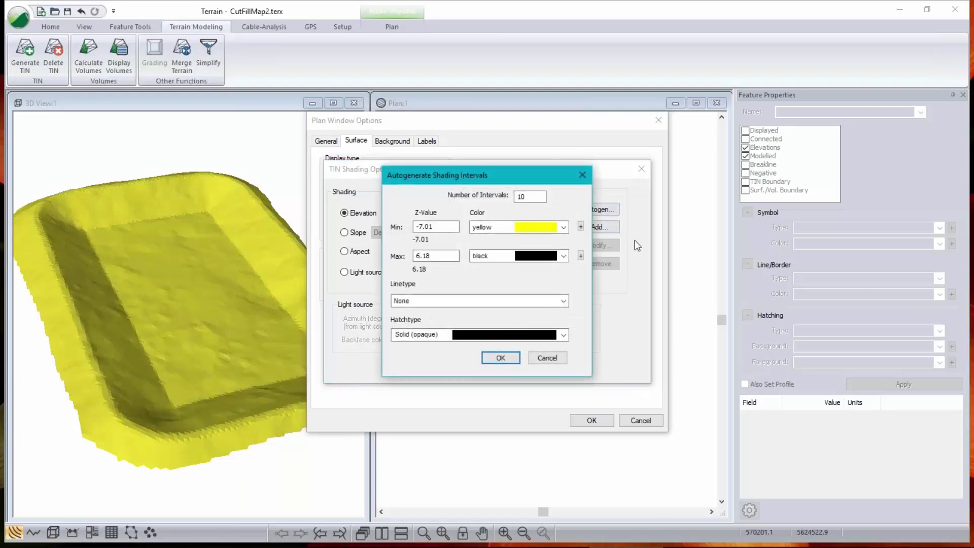
double_click(439, 257)
text(0)
click(565, 226)
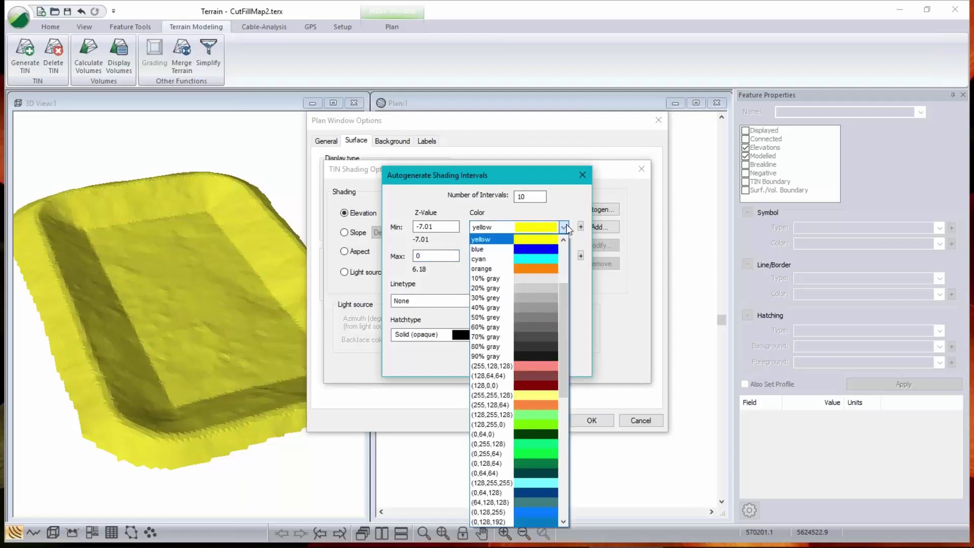
scroll(566, 312, up, 4)
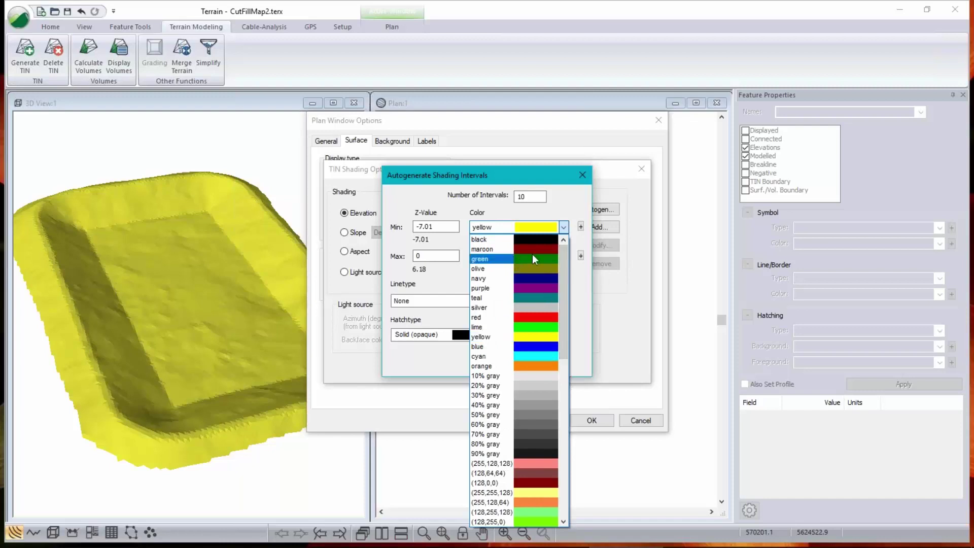
click(536, 257)
Step: Set the maximum colour to pale green (234,255,234) and generate the 10 green shading intervals
click(564, 255)
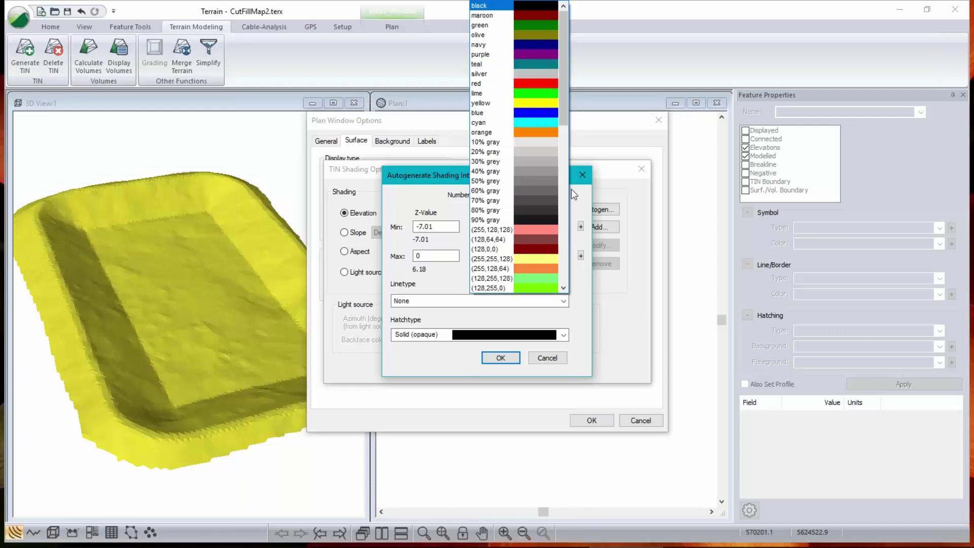
click(539, 27)
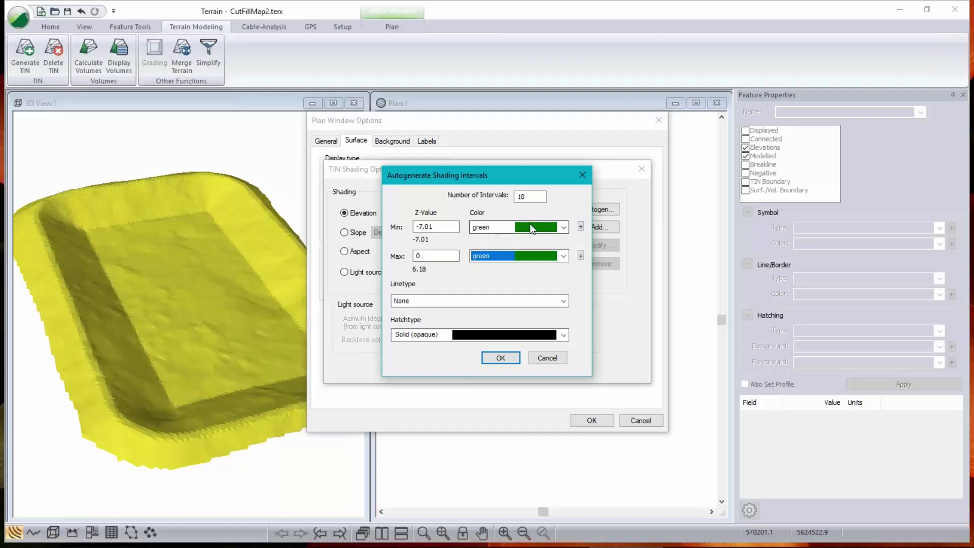
click(564, 255)
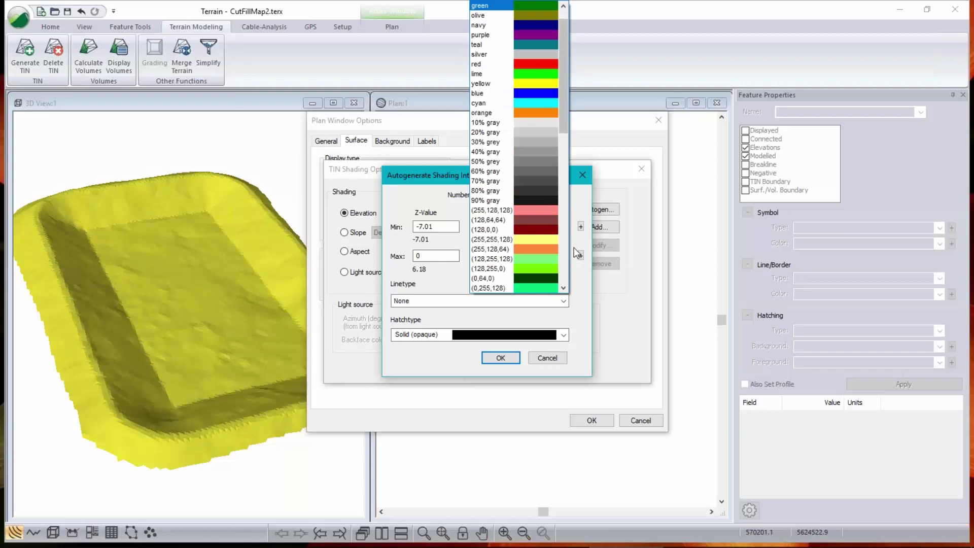
click(583, 290)
click(581, 255)
drag(620, 269, 620, 190)
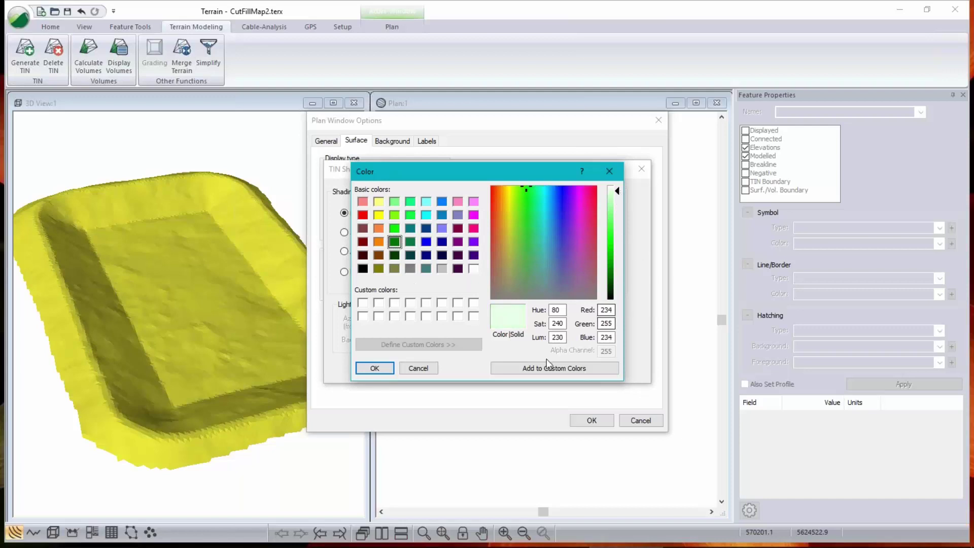
click(370, 369)
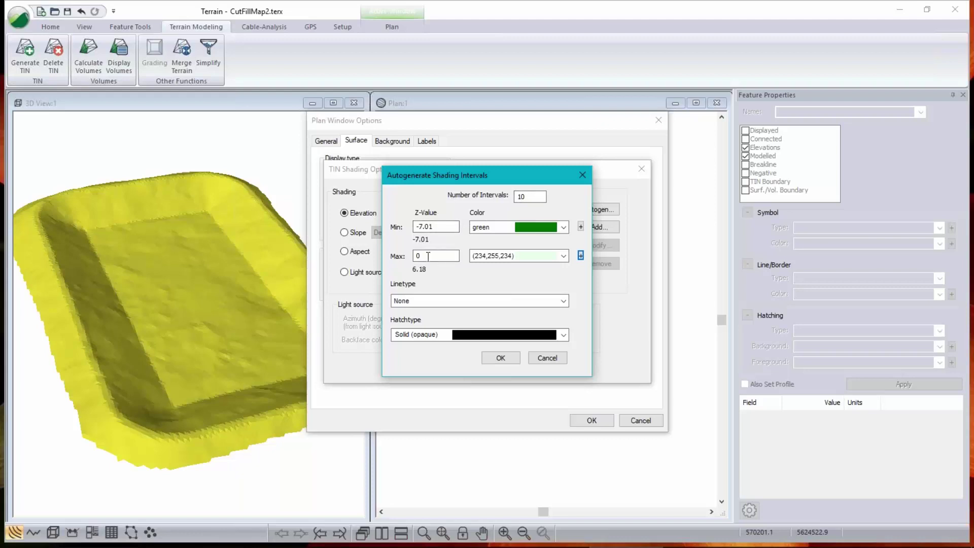
click(506, 358)
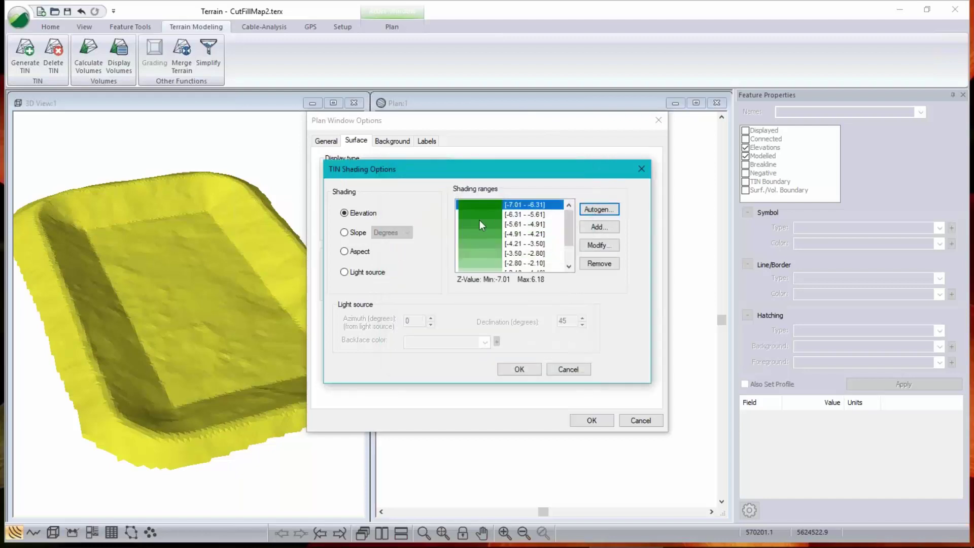
Step: Set up a second group of autogenerated shading intervals with Z-values from 0 to 7
click(601, 210)
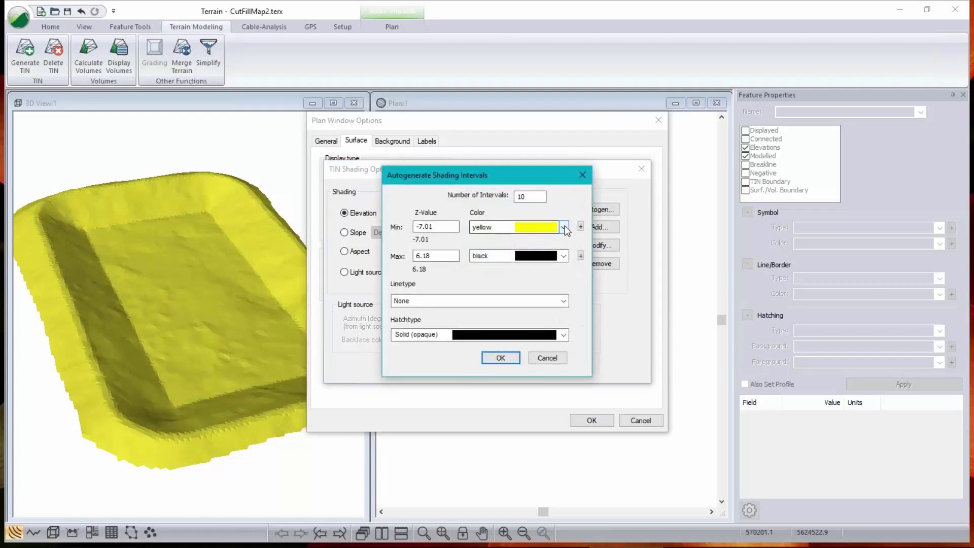
drag(448, 226, 356, 222)
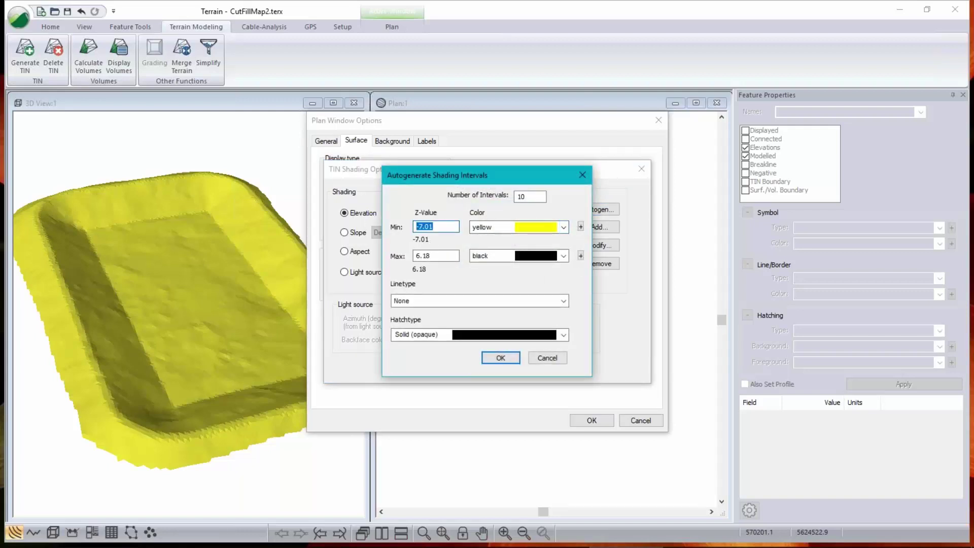
text(0)
key(Tab)
key(Tab)
key(Tab)
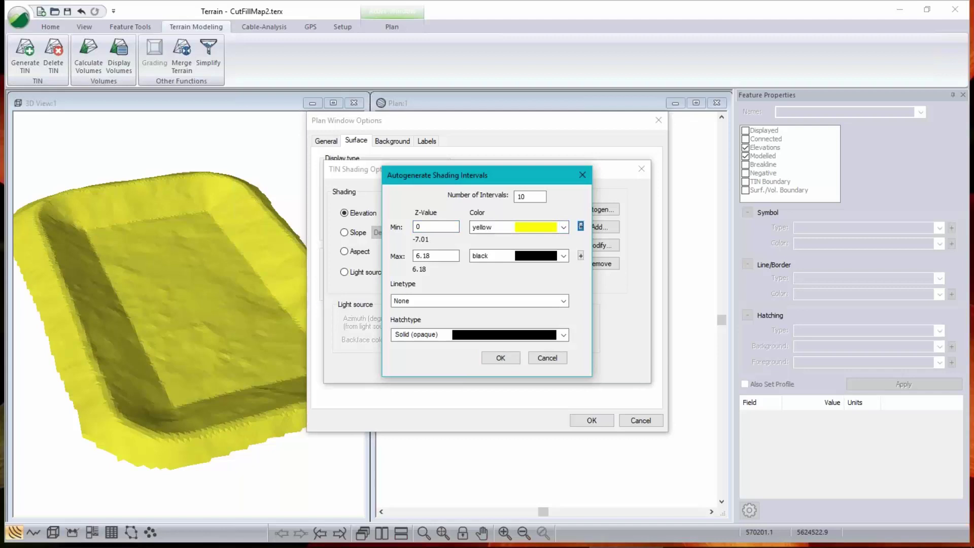
text(7)
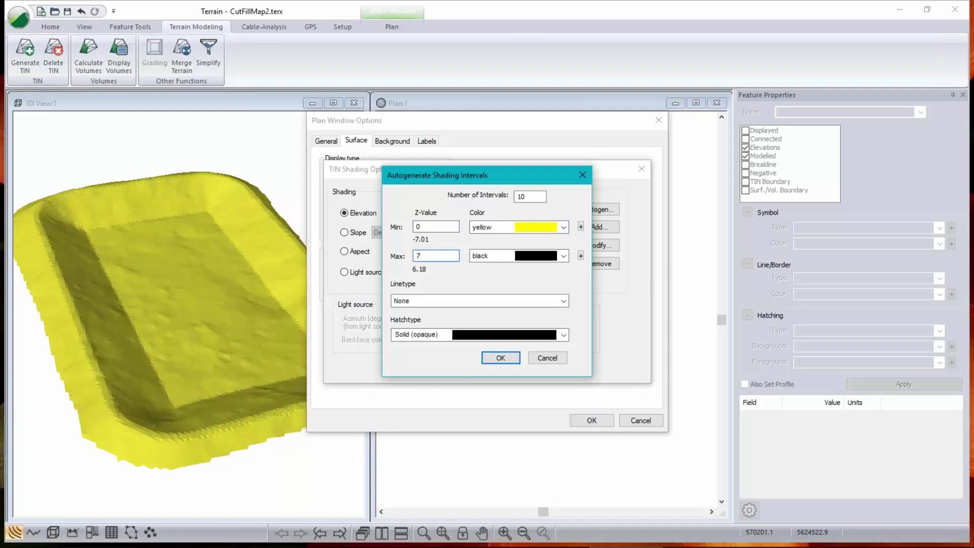
Step: Set both the minimum and maximum colours of the second interval group to red
click(563, 227)
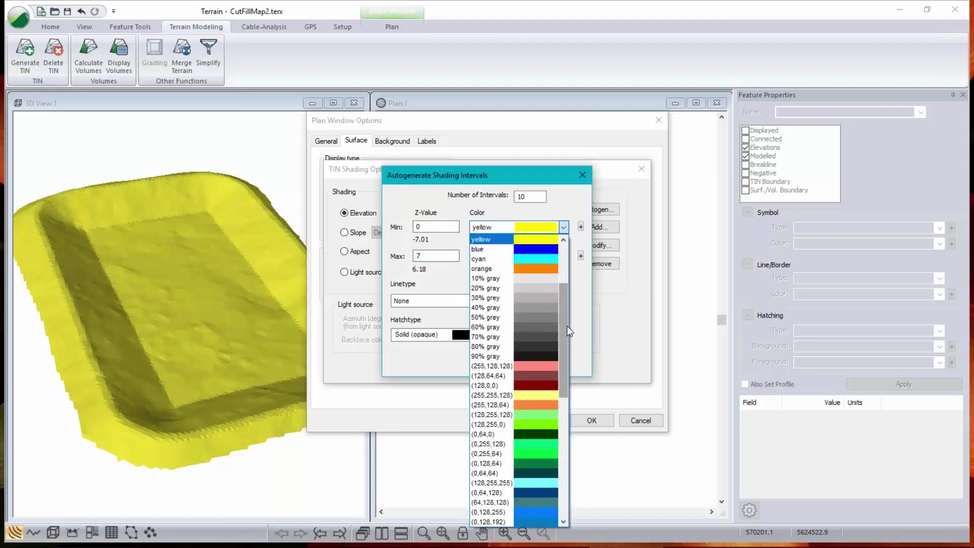
scroll(567, 325, up, 4)
click(536, 314)
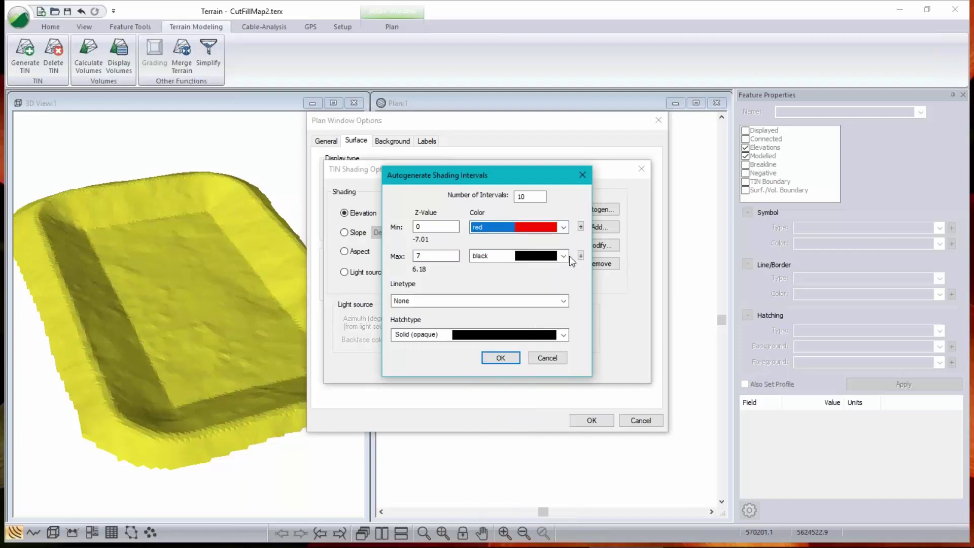
click(562, 256)
click(502, 83)
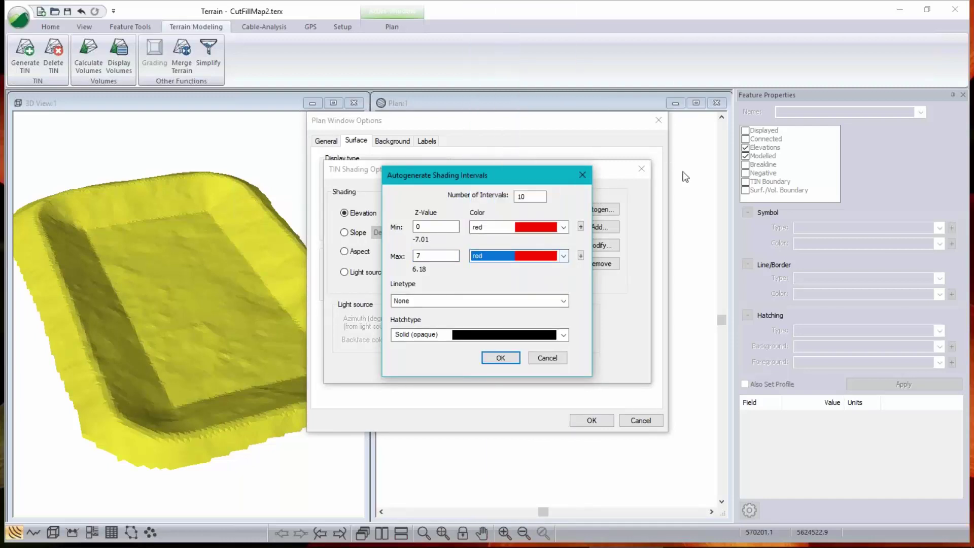
Step: Lighten the minimum colour to pale red (255,240,240), generate the 10 red intervals and accept the shading ranges
click(581, 227)
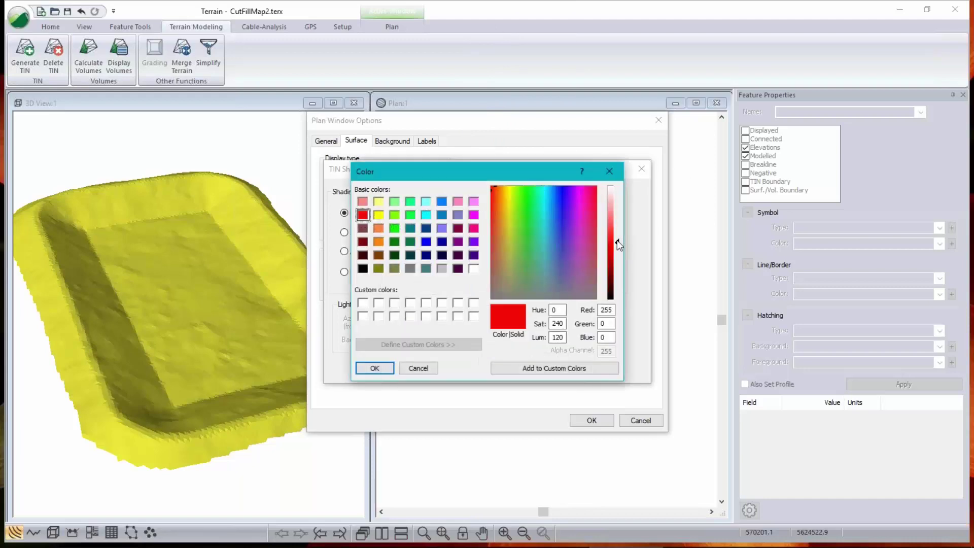
drag(618, 224, 620, 187)
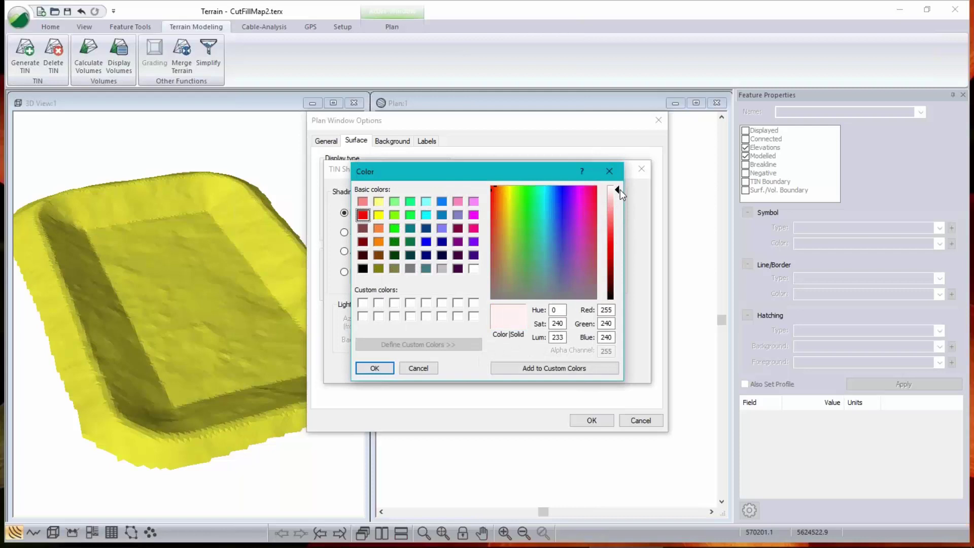
click(374, 368)
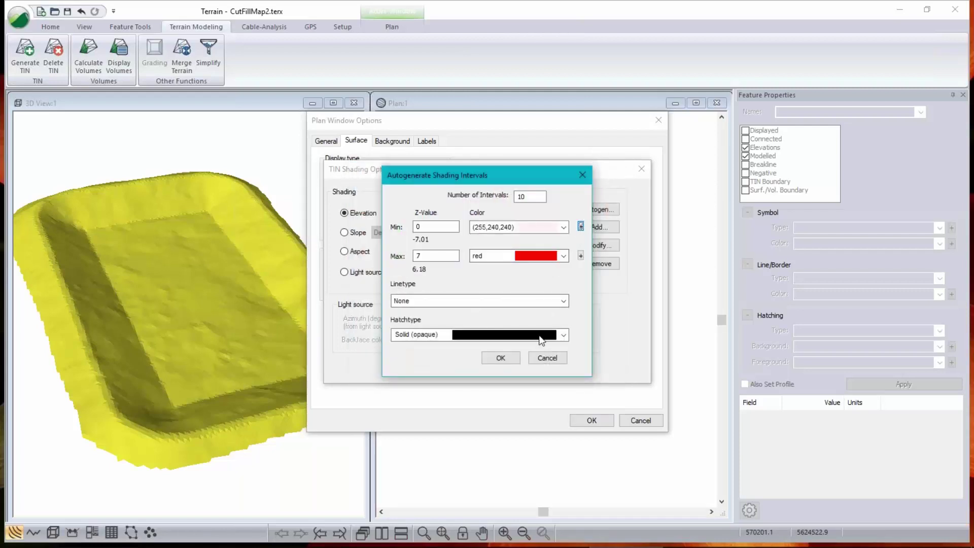
click(499, 358)
scroll(525, 224, down, 2)
scroll(525, 225, down, 3)
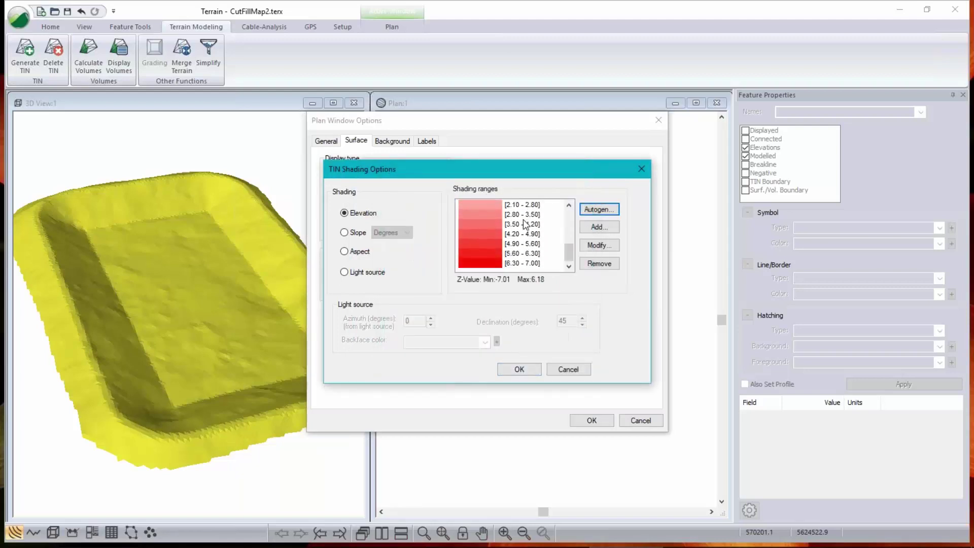
click(519, 369)
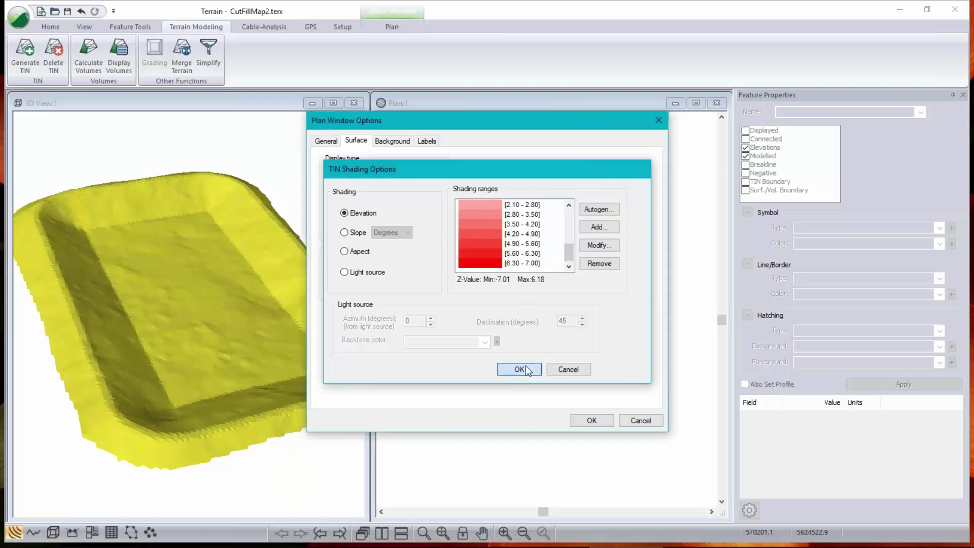
Step: Accept the plan window options to apply the green and red elevation shading to the surface
click(591, 420)
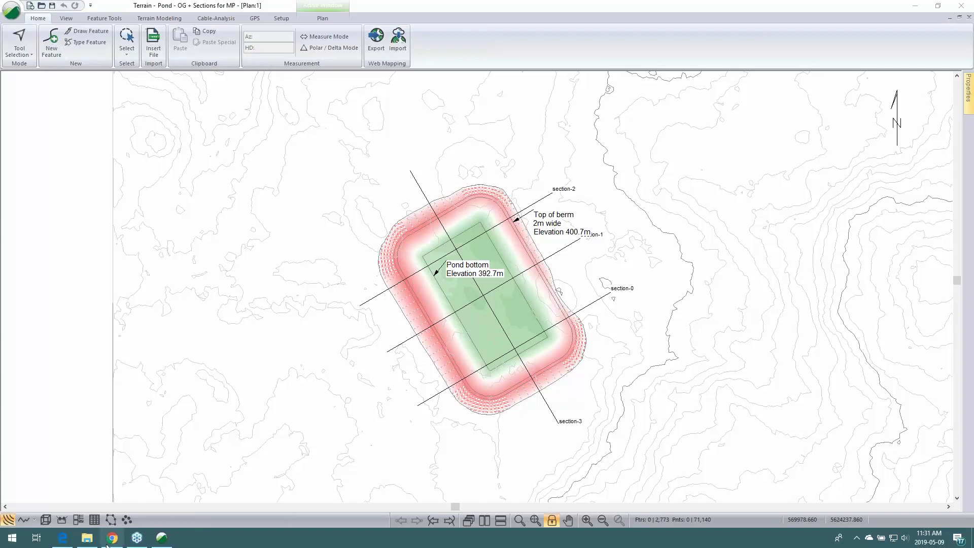
Step: Show the multi-plot layout and set its page to Microsoft Print to PDF, Tabloid size, landscape orientation
click(78, 521)
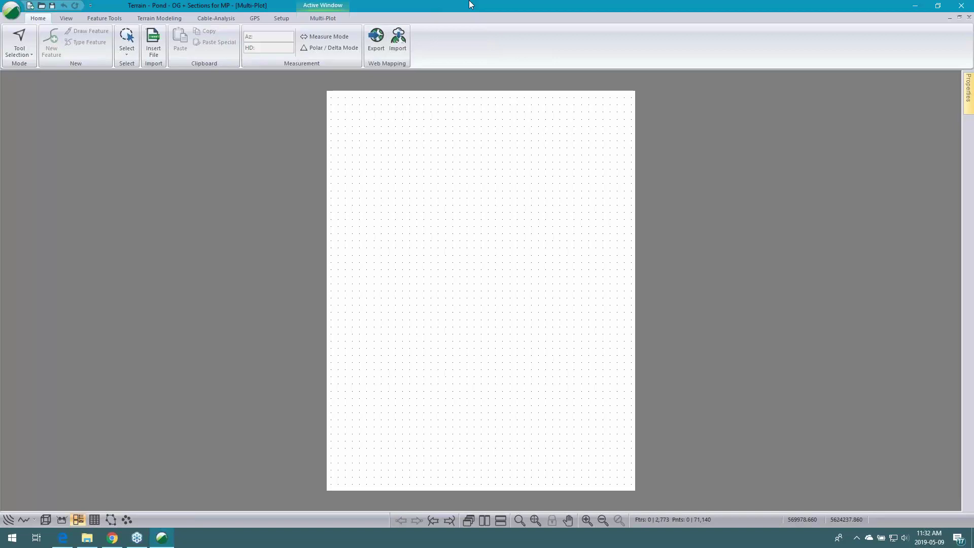
click(16, 18)
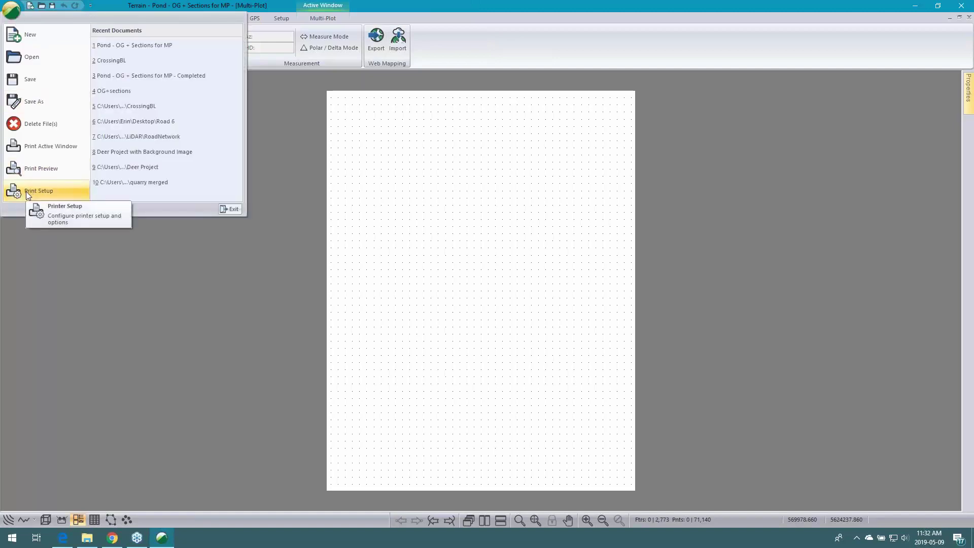
click(42, 191)
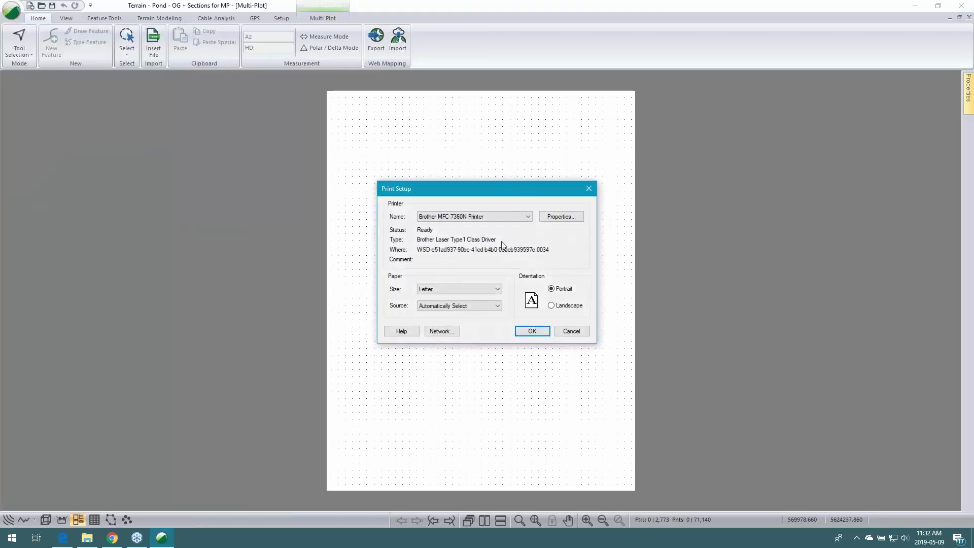
click(516, 215)
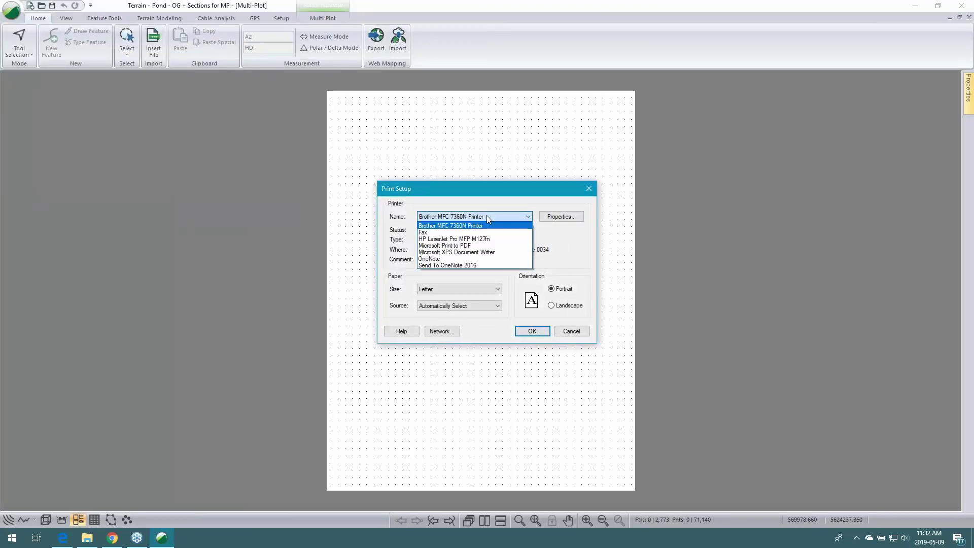
click(463, 246)
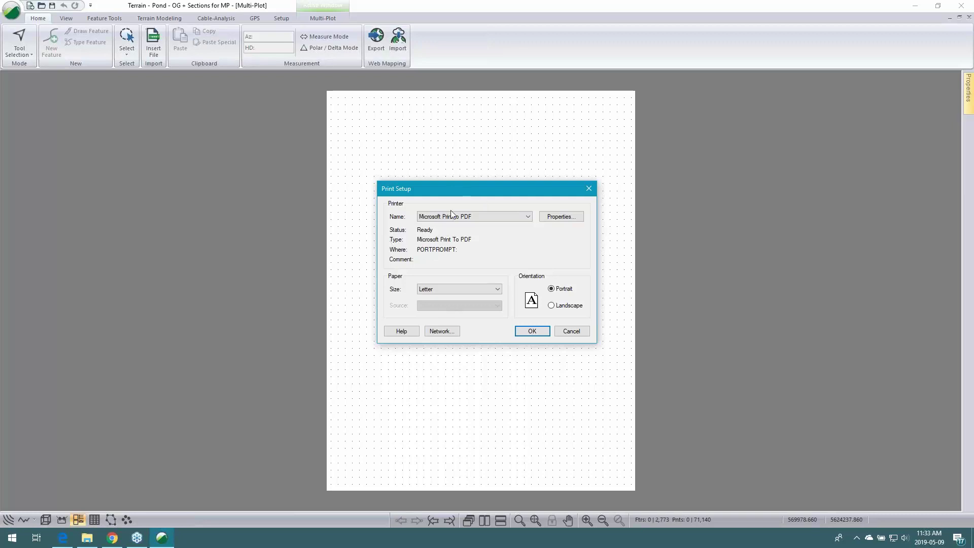
click(438, 288)
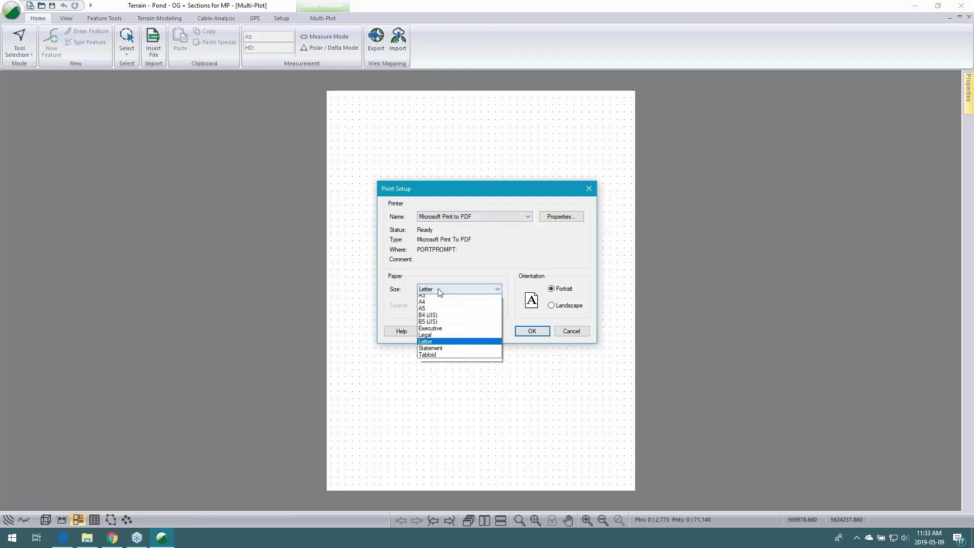
click(431, 358)
click(552, 305)
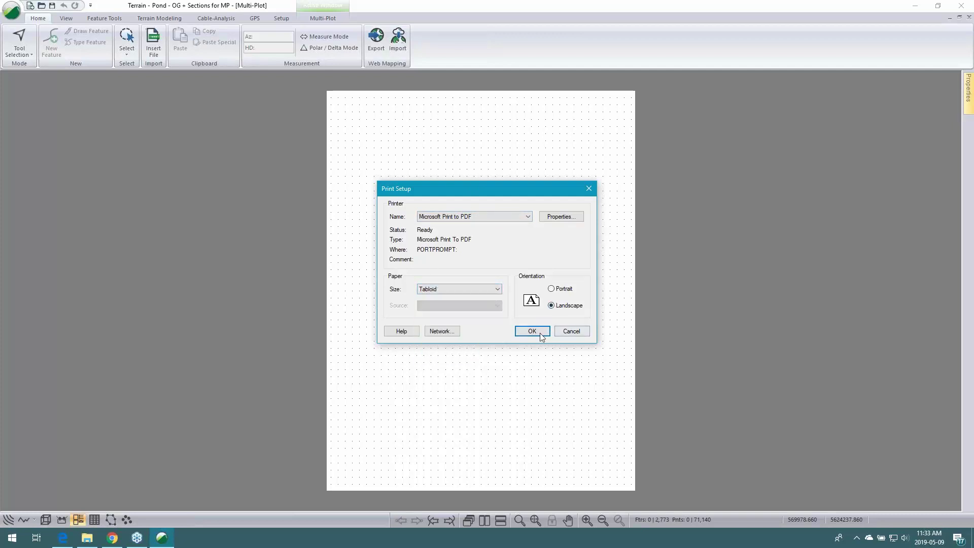
click(535, 333)
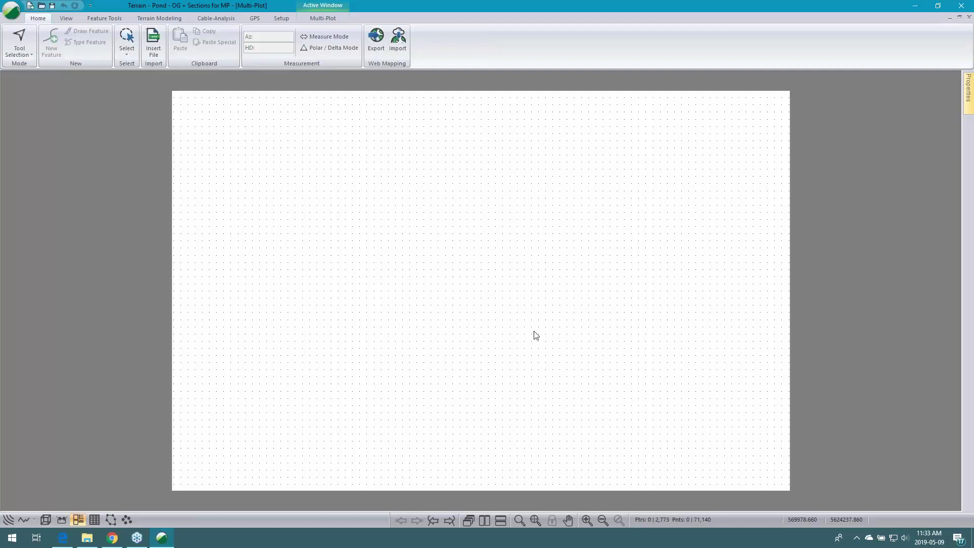
Step: Add the Plan:1 sub-view to the layout and resize it to fill the left half of the page
click(314, 18)
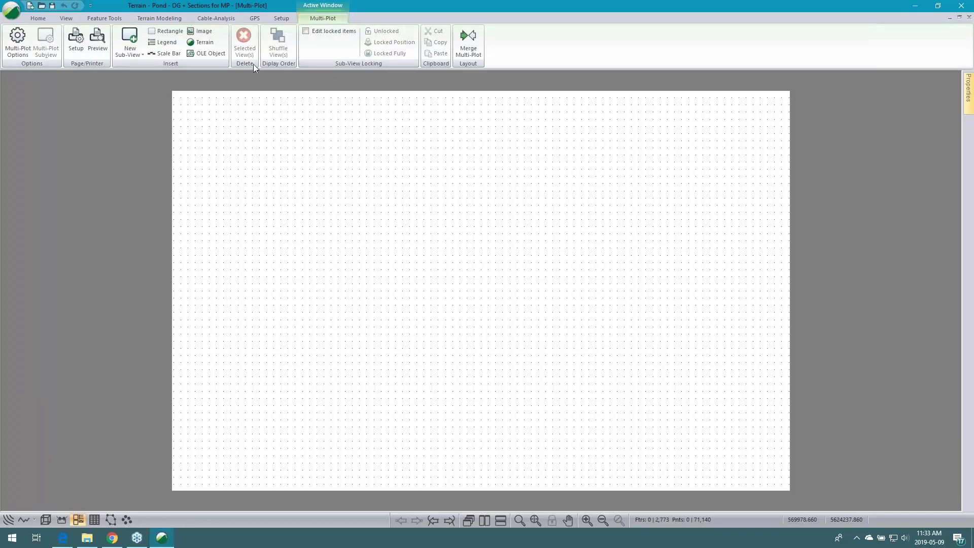
click(138, 56)
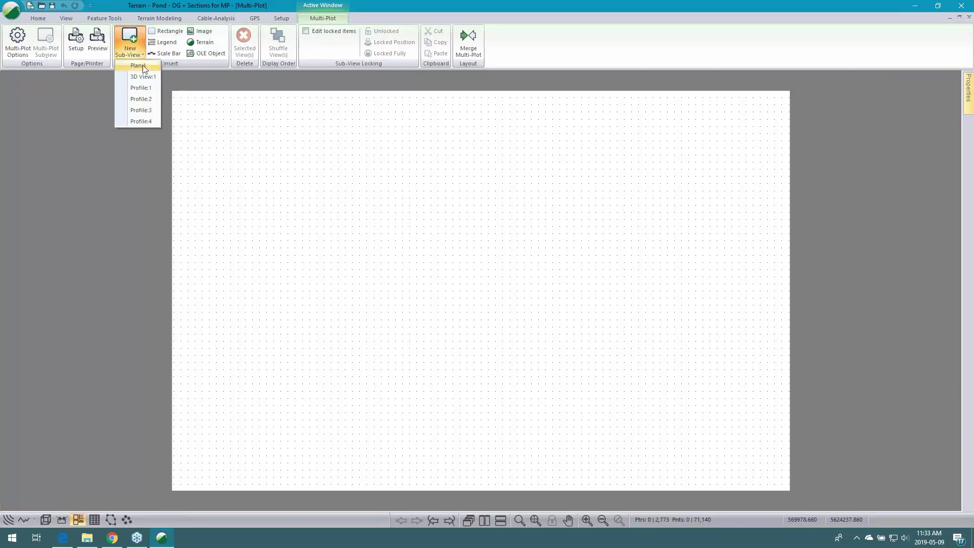
click(137, 65)
drag(603, 280, 543, 215)
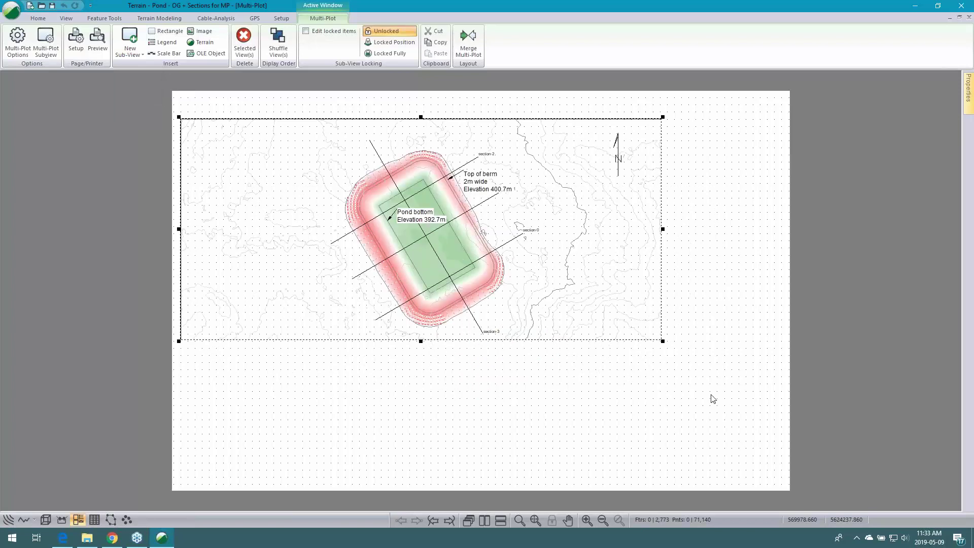
drag(663, 341, 491, 484)
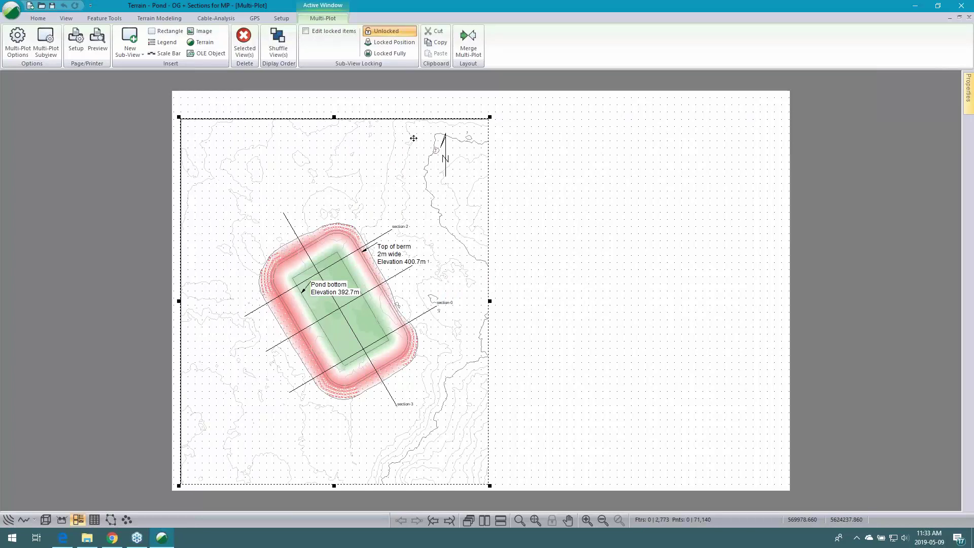
Step: Add the Profile:1 sub-view, shrink it and place it in the upper right of the page beside the plan
click(126, 56)
click(137, 75)
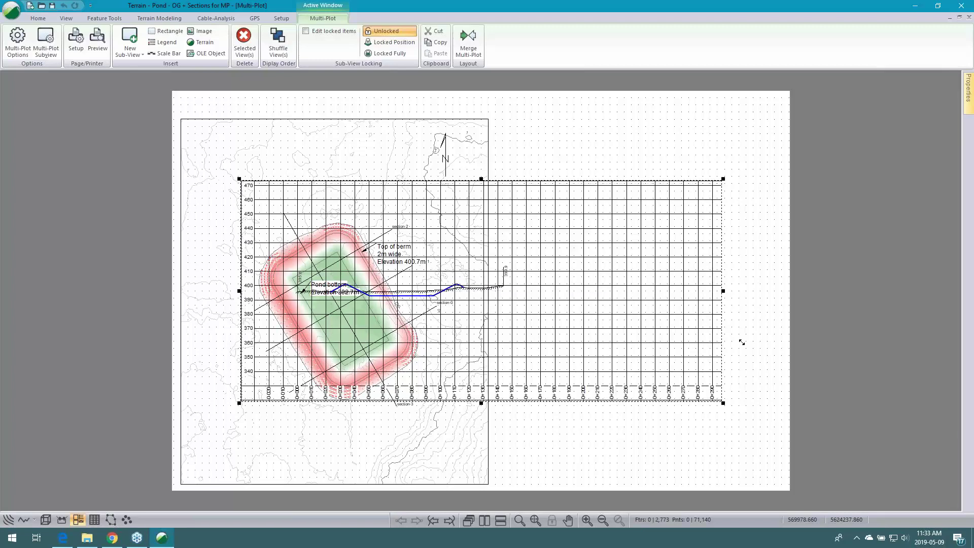
drag(726, 341, 783, 341)
drag(636, 364, 637, 211)
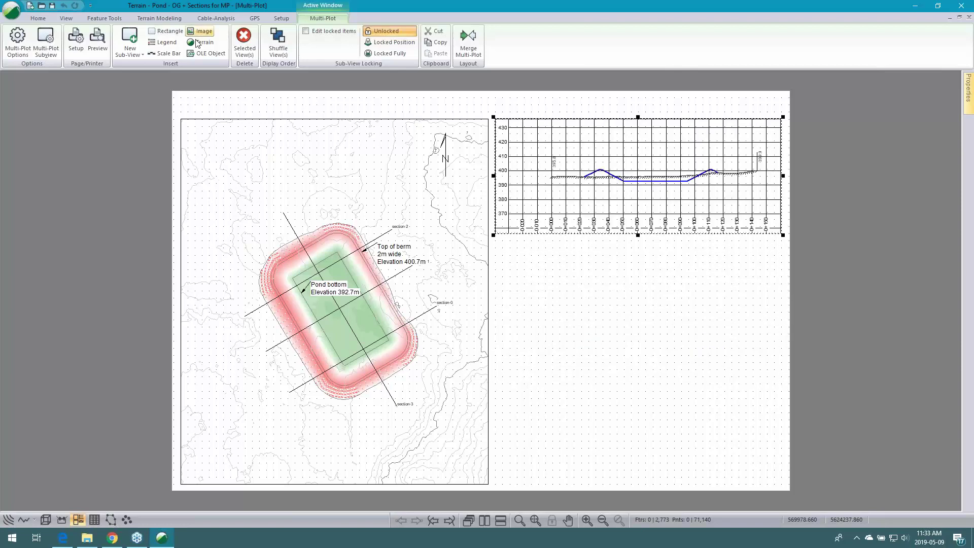
Step: Review the multi-plot grid options, including grid snapping, grid display, rulers and spacing units
right_click(532, 300)
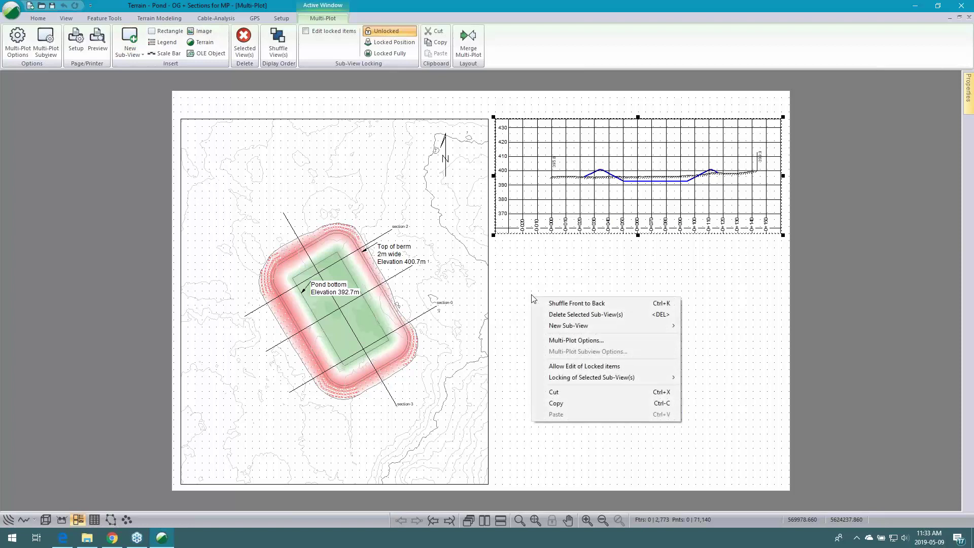
click(571, 340)
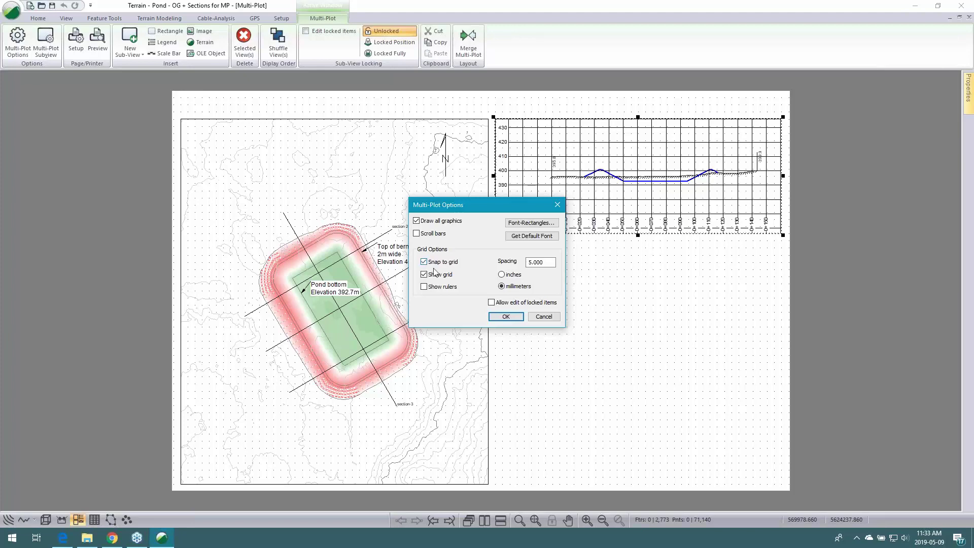
click(543, 317)
right_click(543, 290)
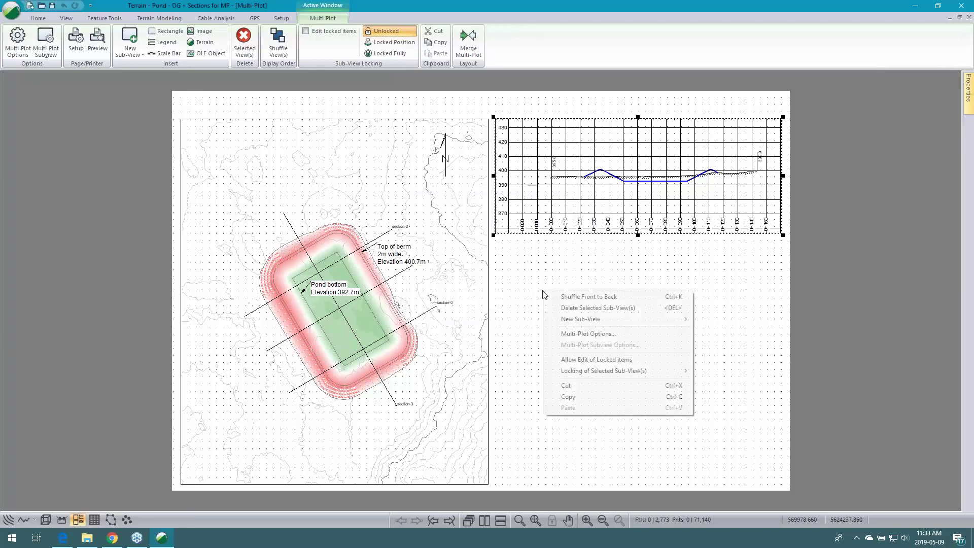
click(600, 334)
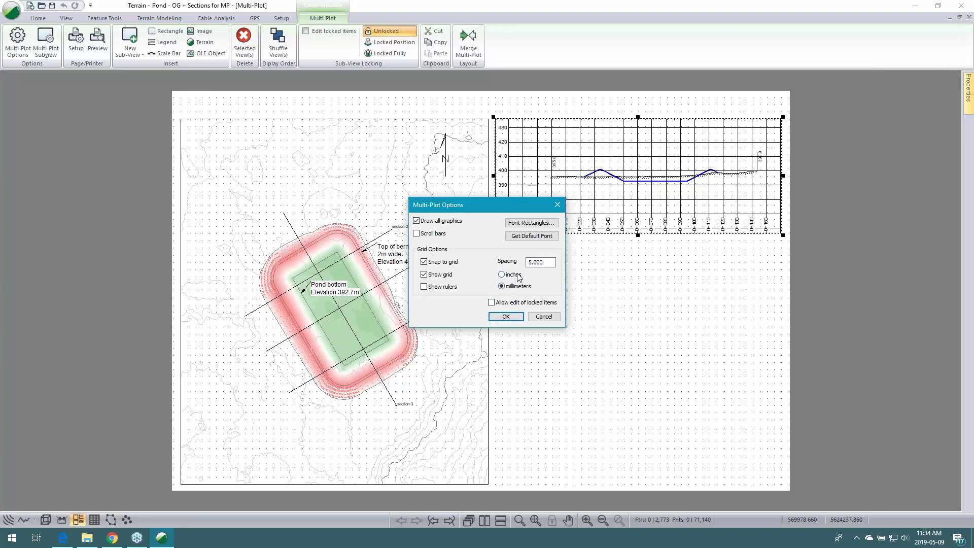
click(515, 317)
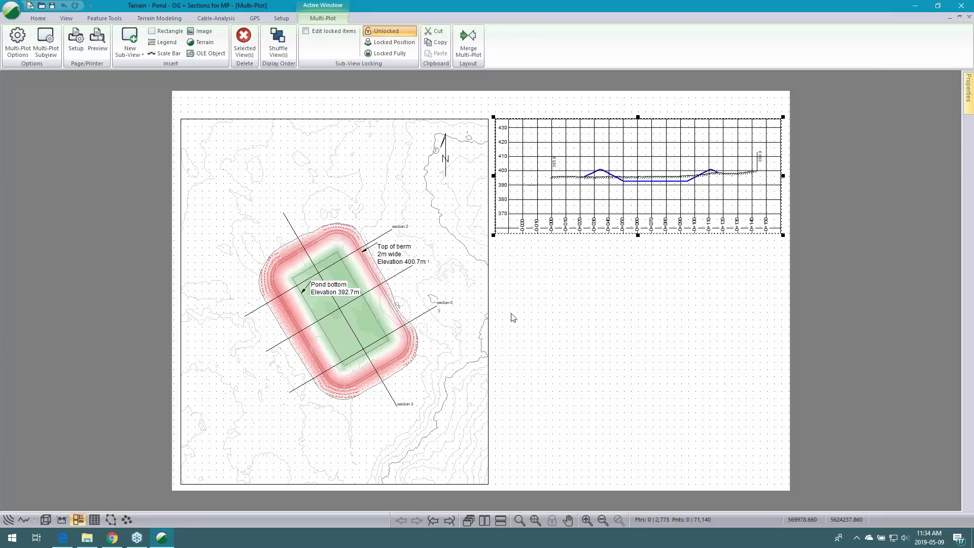
Step: Add the Profile:2 sub-view, shrink it to the first profile's width and place it directly below that profile
click(142, 54)
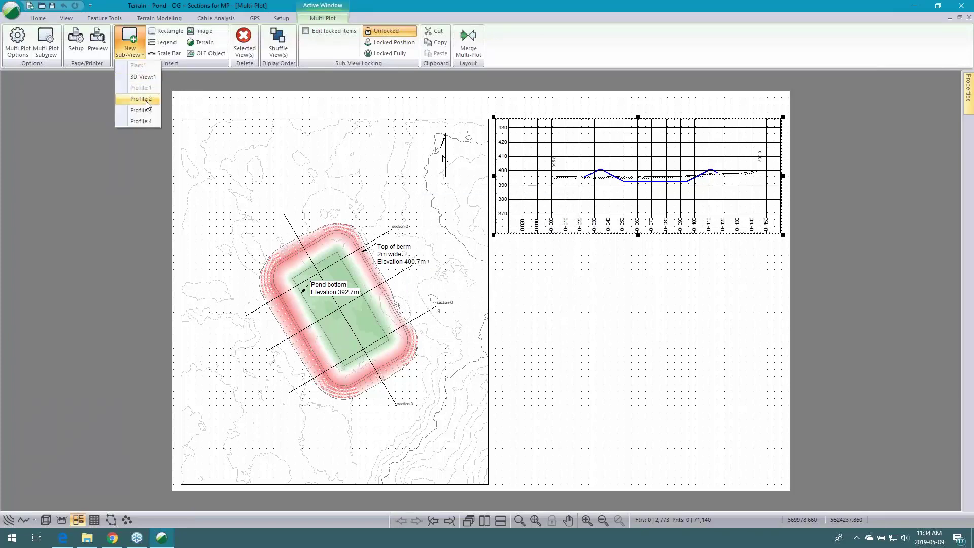
click(146, 99)
click(241, 180)
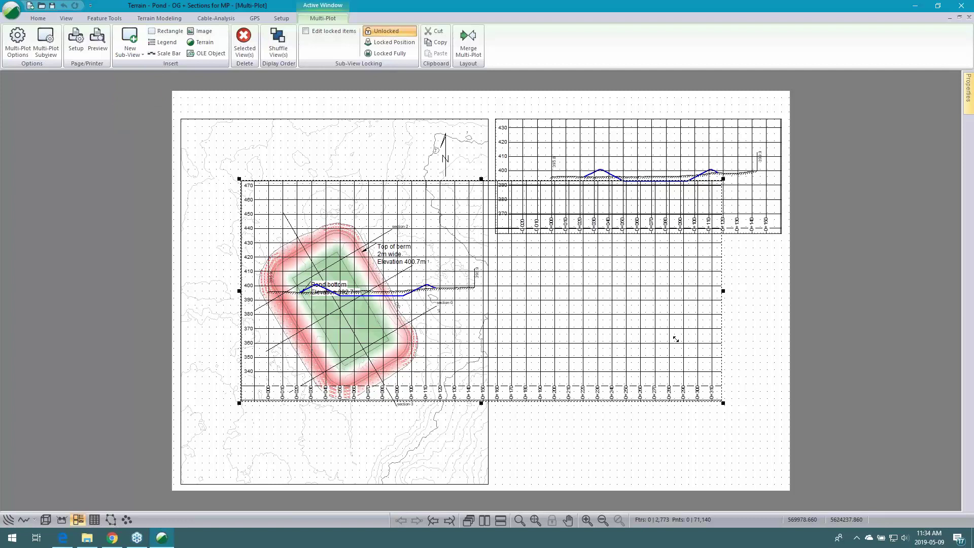
drag(726, 347, 783, 348)
drag(672, 350, 667, 243)
Step: Examine the Plan:1 sub-view options, including its scale, rotation and displayed elements
right_click(403, 288)
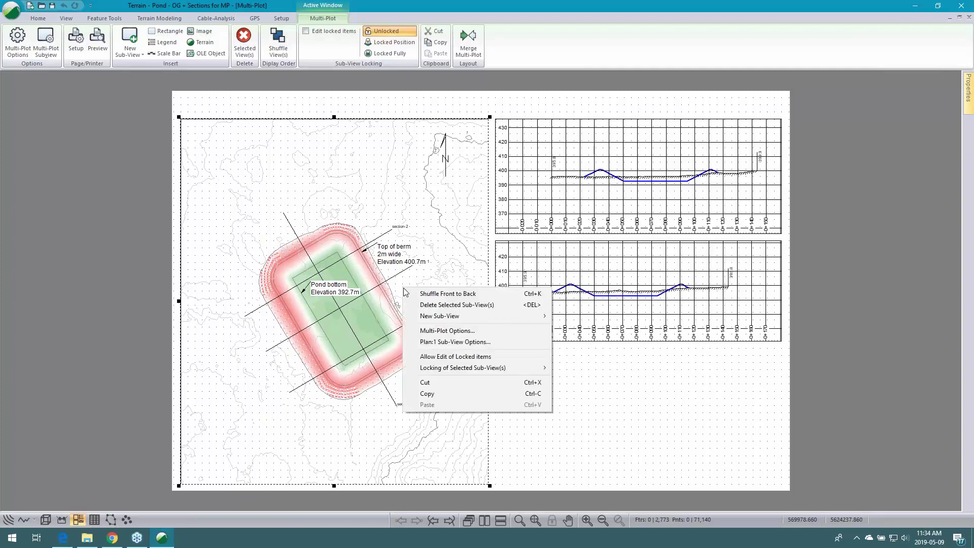
click(454, 342)
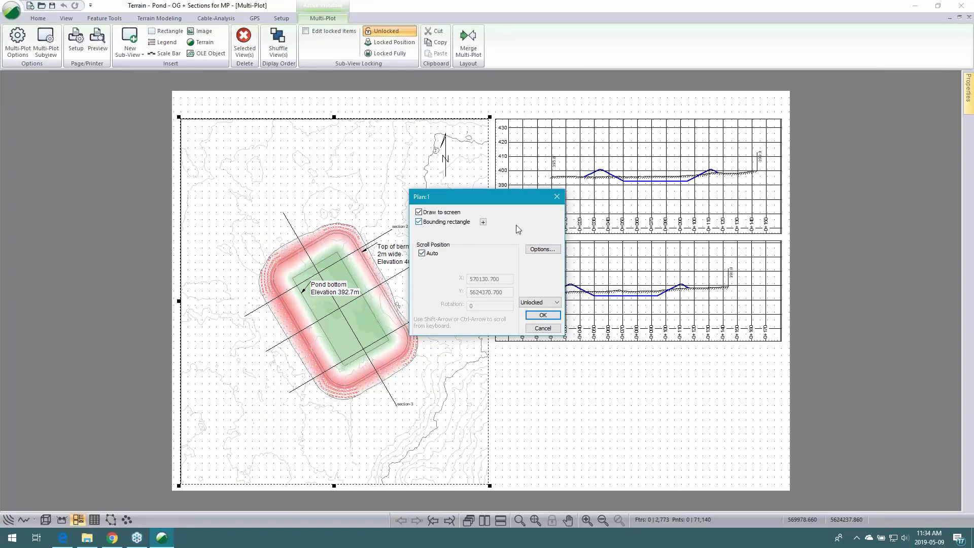
click(532, 246)
drag(443, 180, 341, 164)
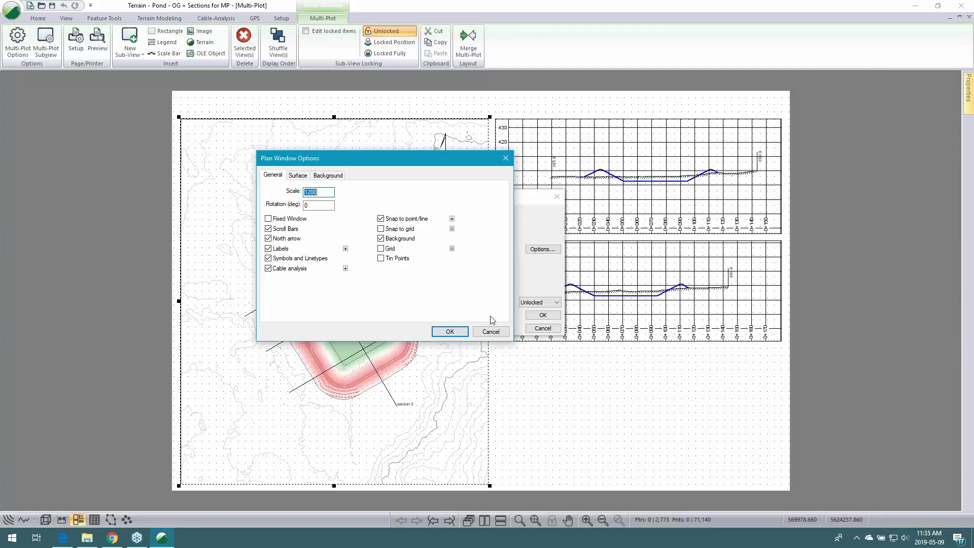
click(450, 331)
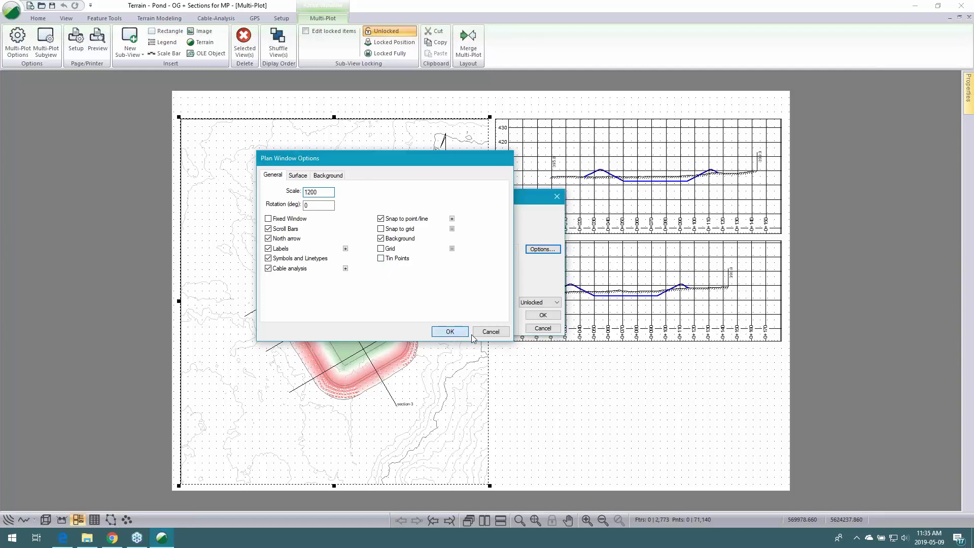
click(542, 315)
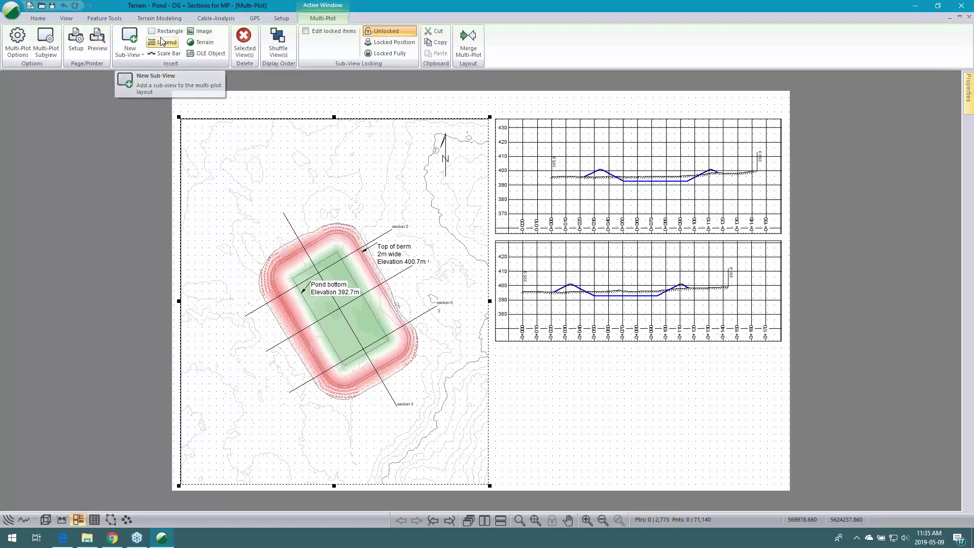
Step: Insert a scale bar, shorten it and place it in the lower left corner of the plan sub-view
click(164, 53)
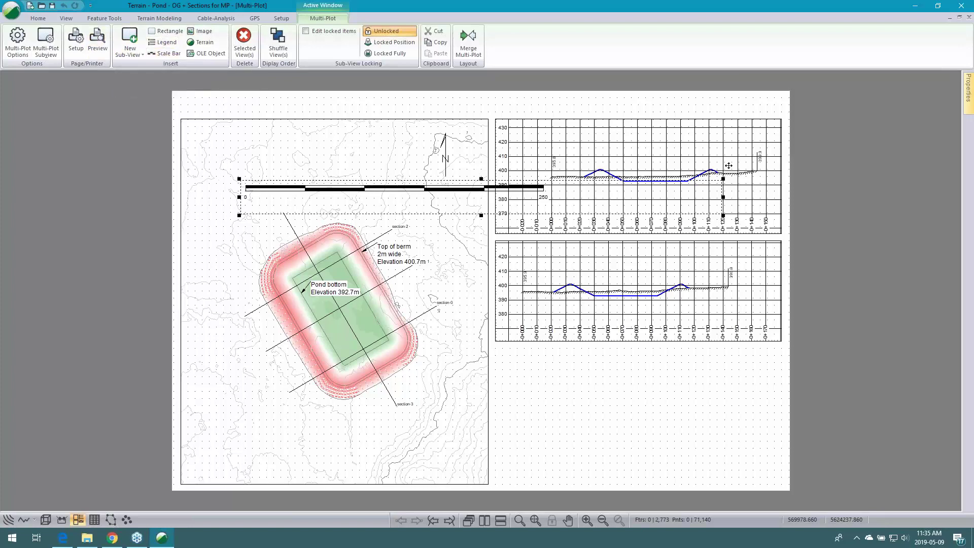
drag(723, 178, 384, 181)
drag(322, 192, 270, 453)
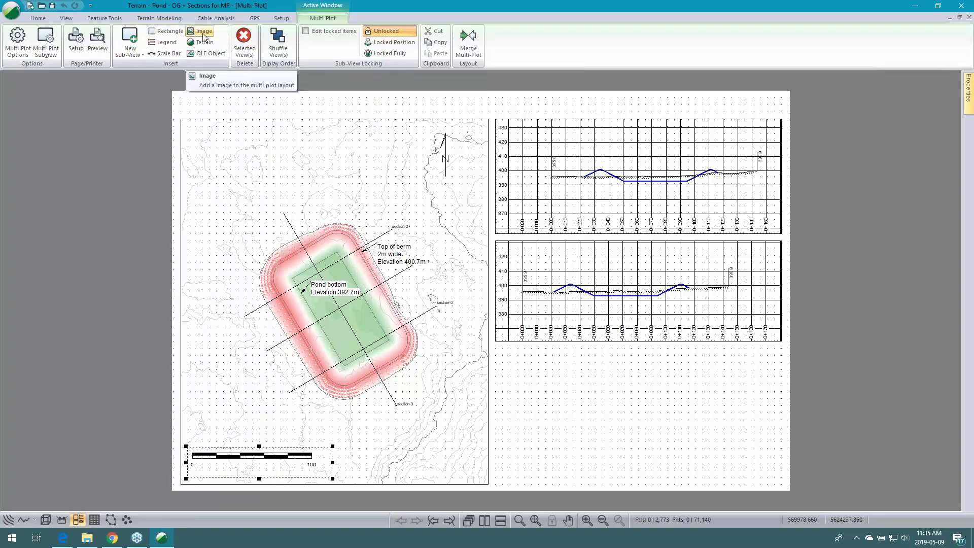
Step: Insert a text rectangle reading "Pond Project" and set its font to Arial Regular, size 26
click(165, 31)
click(453, 216)
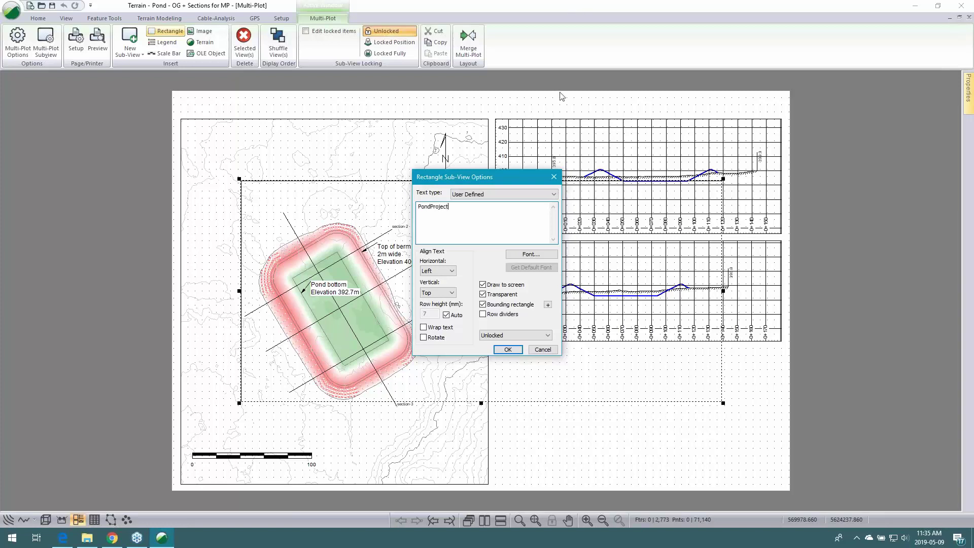
click(430, 206)
click(537, 255)
click(544, 255)
click(544, 255)
click(530, 255)
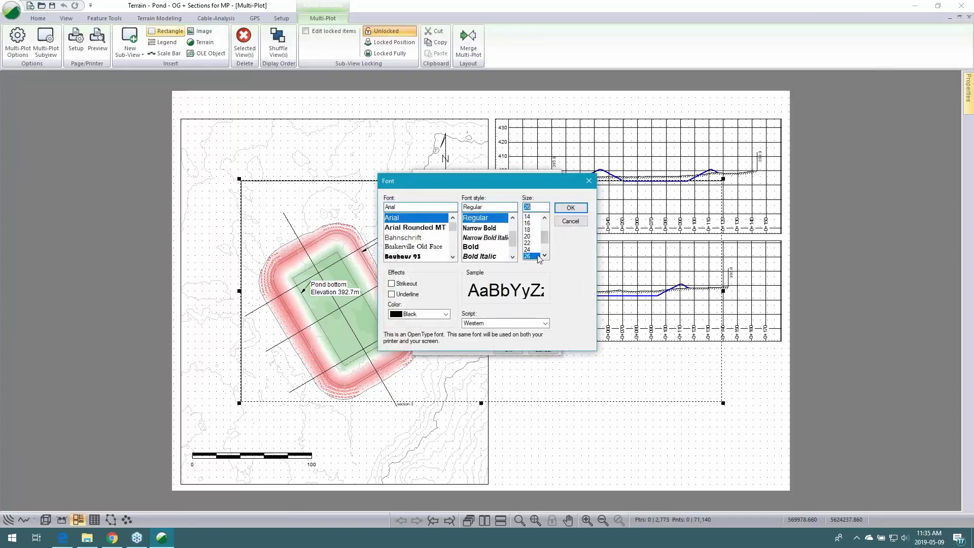
click(570, 208)
Step: Centre the rectangle's title text both horizontally and vertically
click(437, 270)
click(437, 286)
click(437, 293)
click(439, 309)
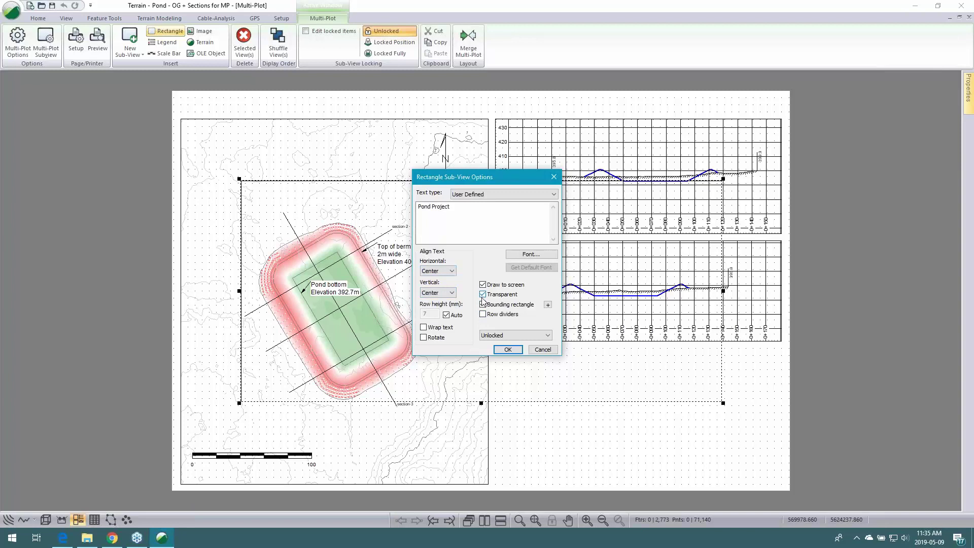
click(508, 350)
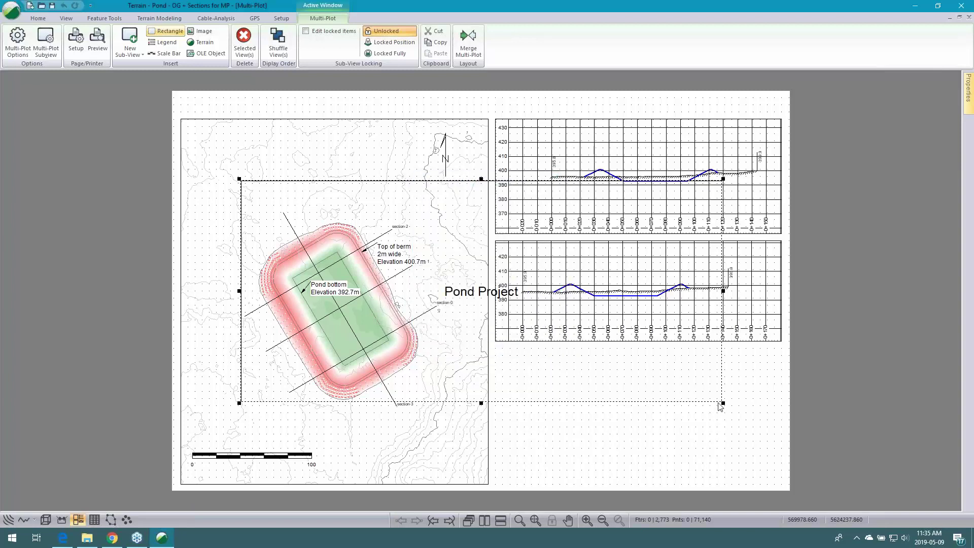
Step: Shrink the title rectangle to a narrow strip, move it above the plan and match its width to the plan sub-view
drag(722, 402, 483, 207)
drag(420, 181, 366, 99)
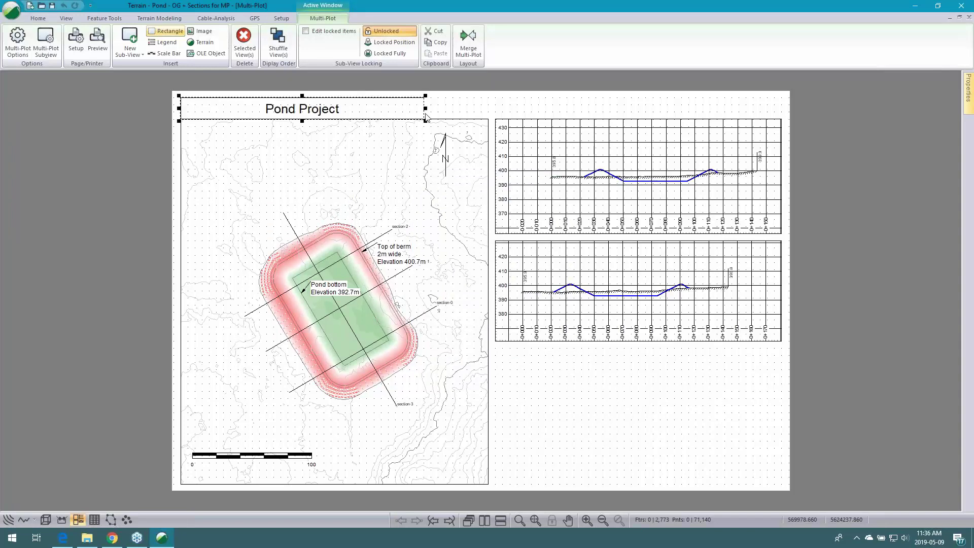
drag(425, 108, 489, 114)
Step: Insert a text rectangle on the sheet with its text type set to Plan Scale
click(162, 34)
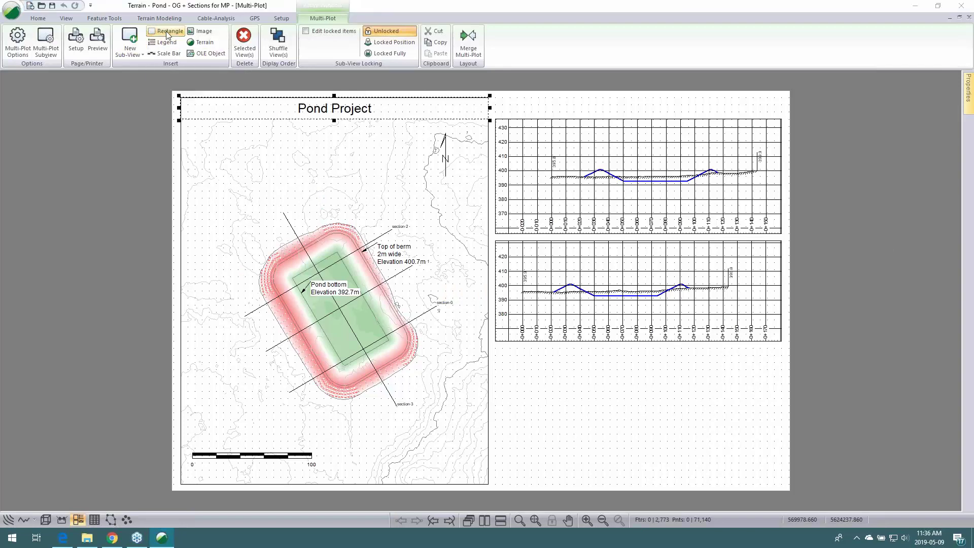
click(512, 195)
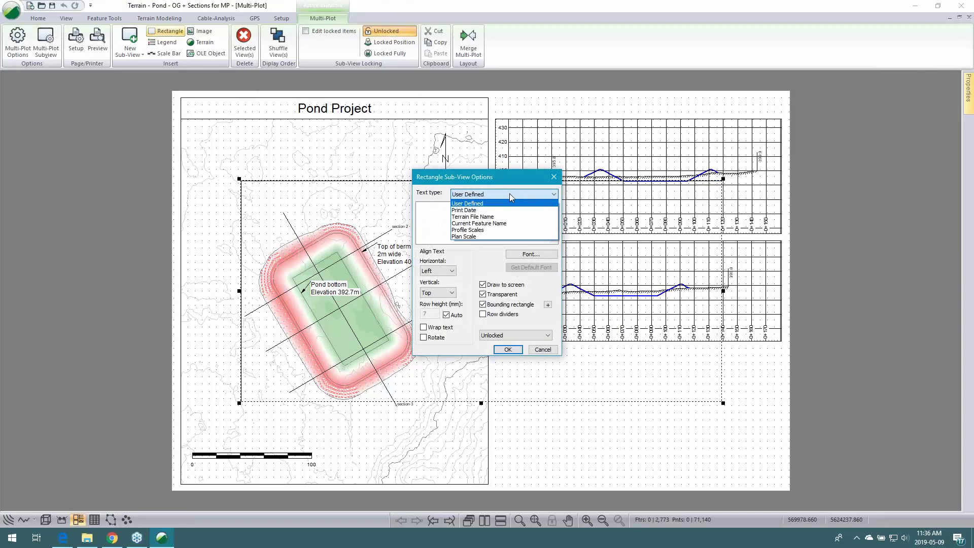
click(504, 230)
click(507, 349)
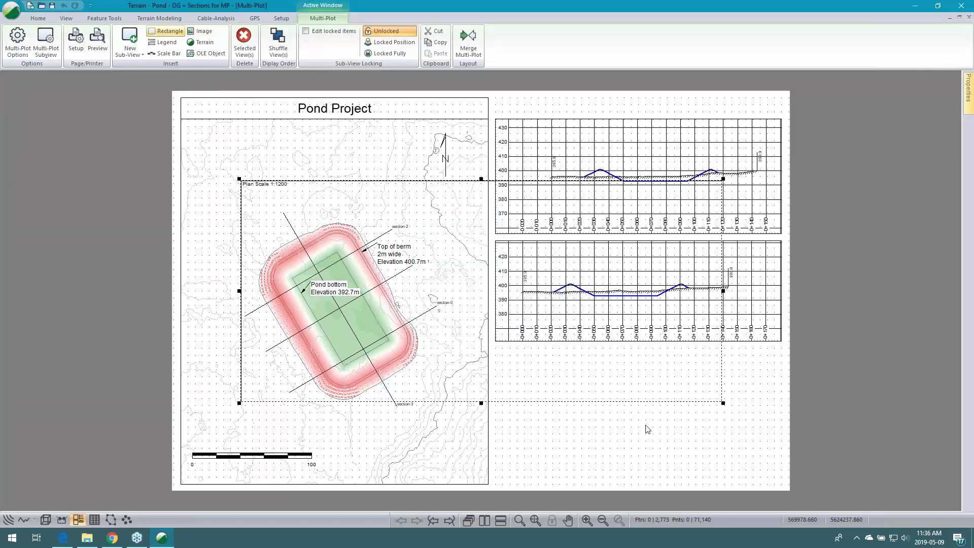
Step: Shrink the plan scale rectangle and place it just above the scale bar in the plan sub-view
drag(723, 402, 531, 325)
drag(276, 206, 246, 430)
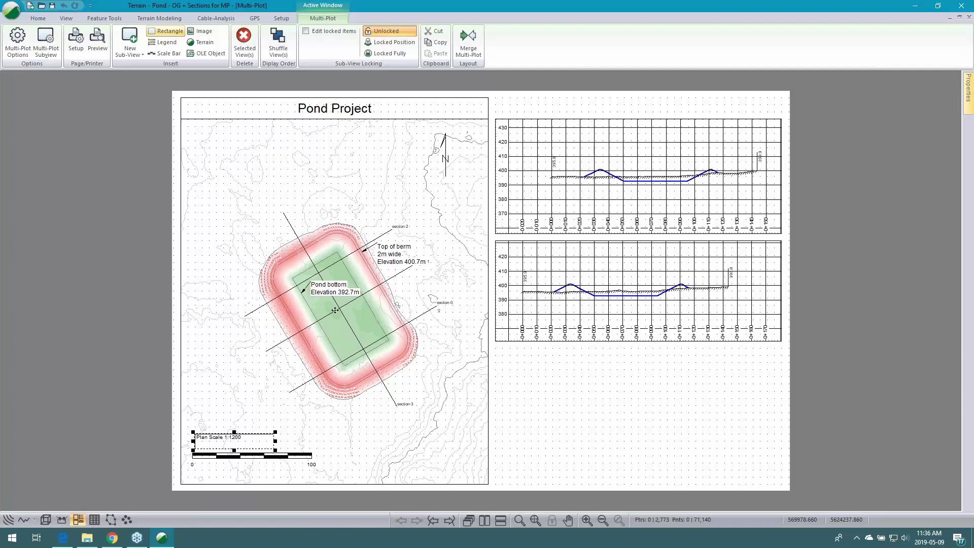
click(117, 257)
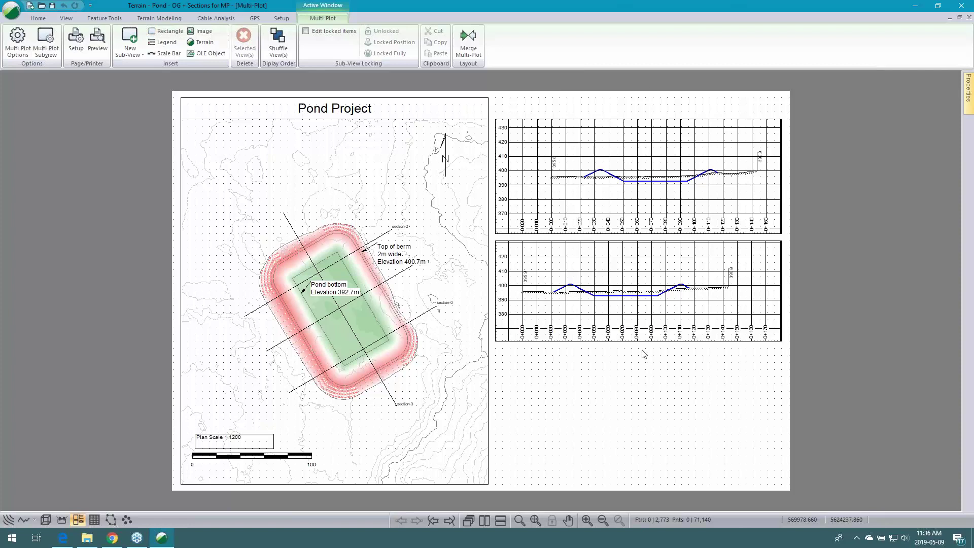
Step: Retrieve the saved screen layout Pond Multiplot.ilt
click(67, 19)
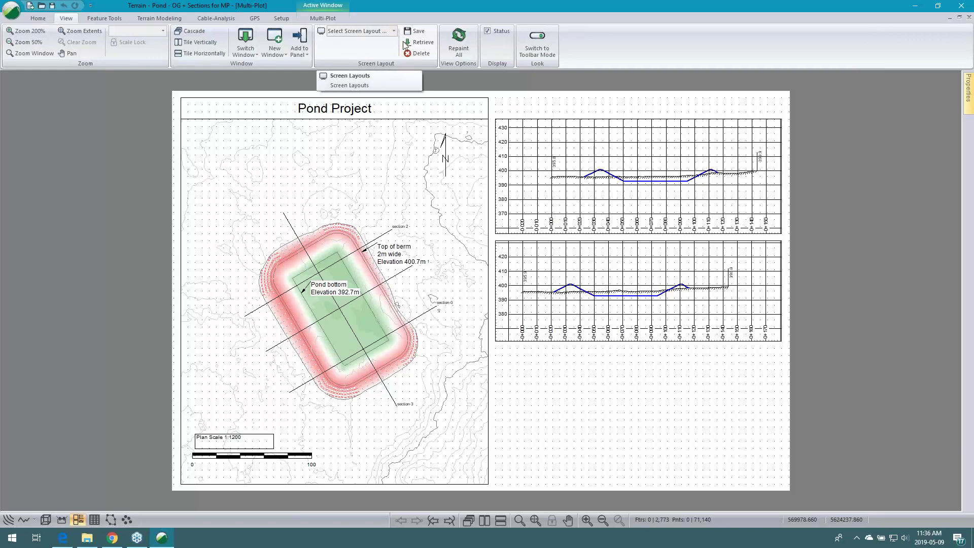
click(419, 42)
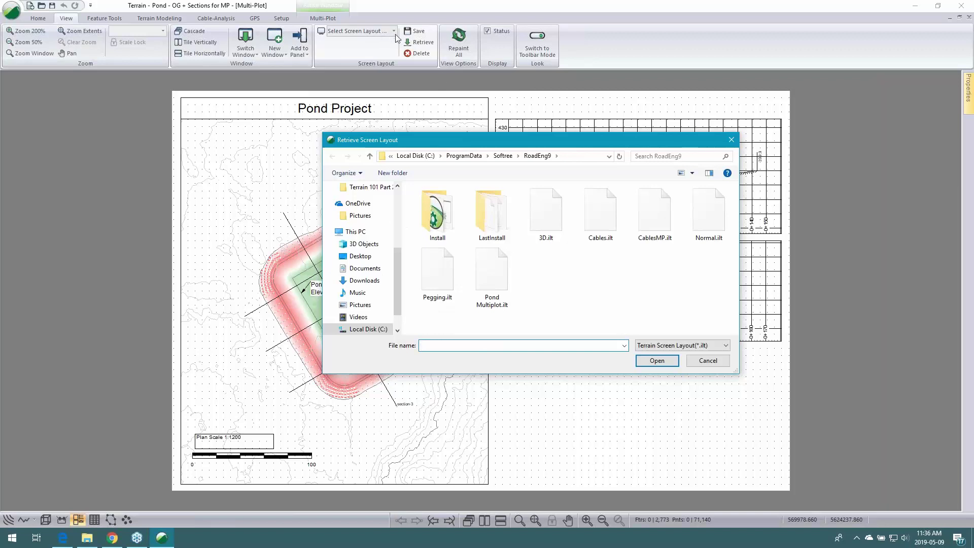
click(515, 286)
click(653, 364)
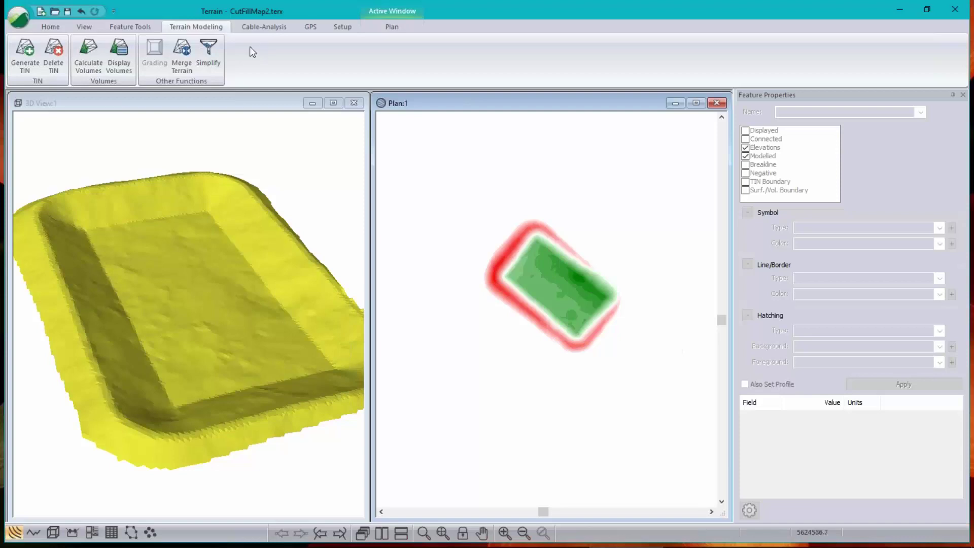
Step: Start opening a file and limit the file format to Arcview Shape (*.SHP)
click(18, 23)
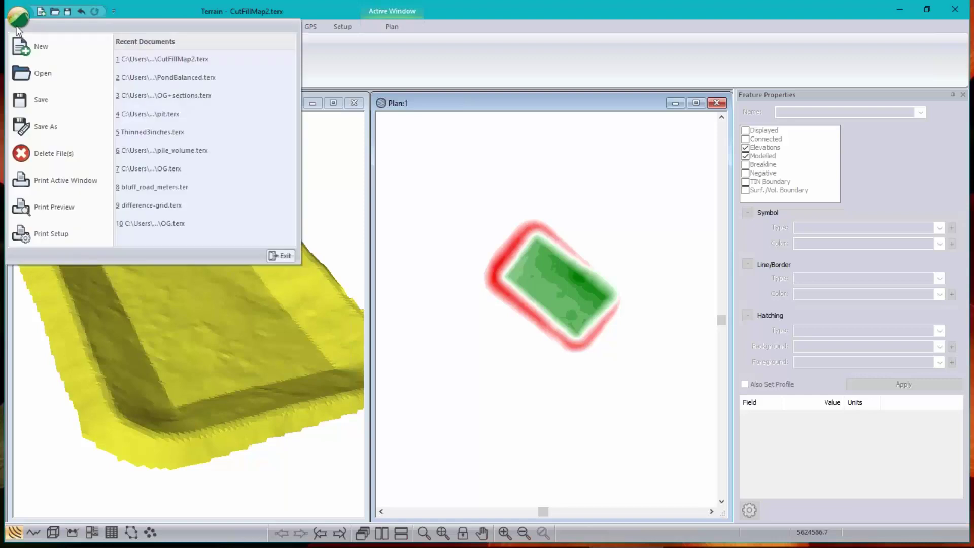
click(44, 73)
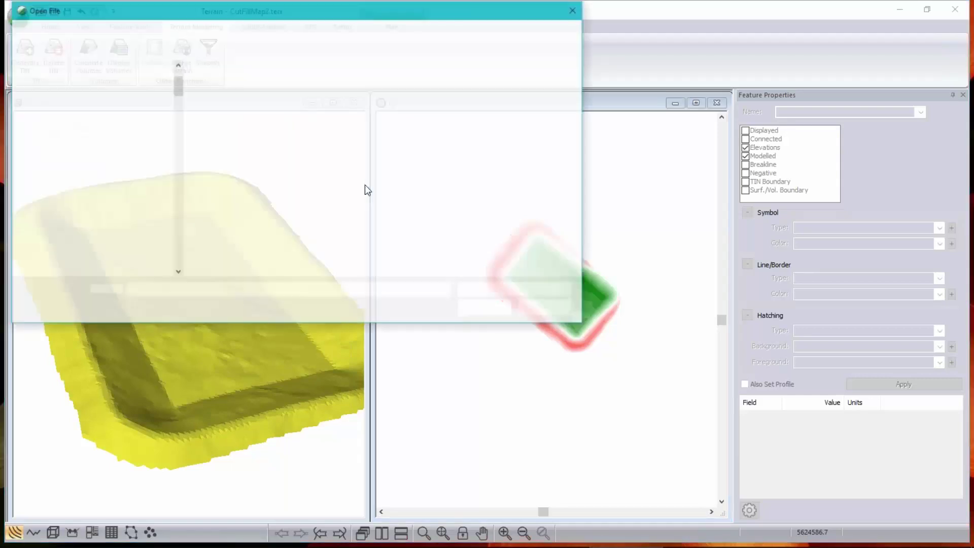
click(523, 291)
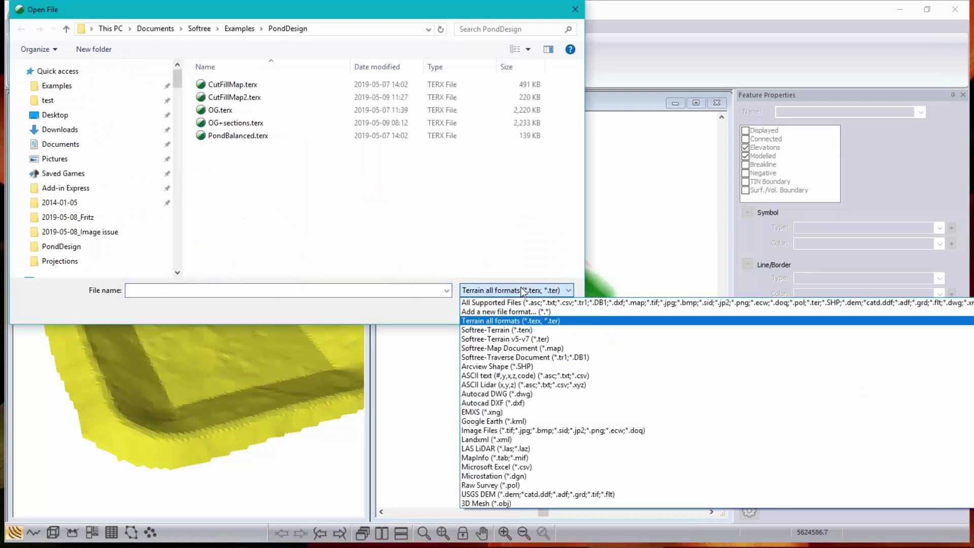
click(485, 367)
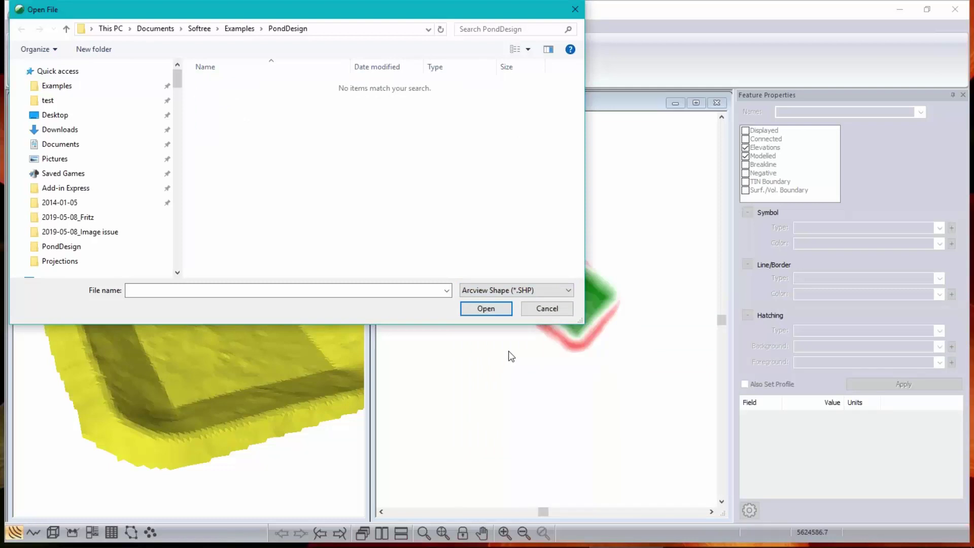
Step: Browse to the Projections folder under Softree, Examples, LiDAR, LiDAR pegging
drag(312, 17, 445, 72)
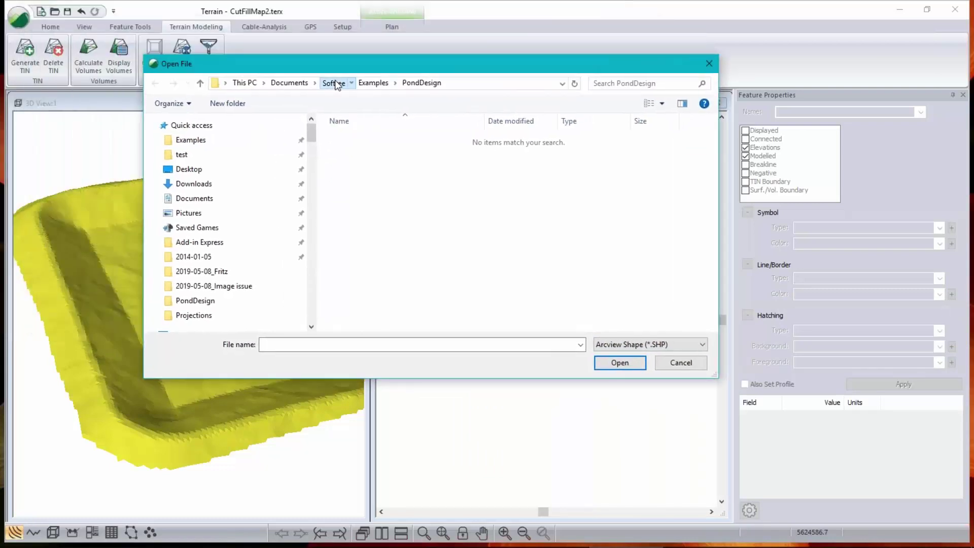
click(333, 83)
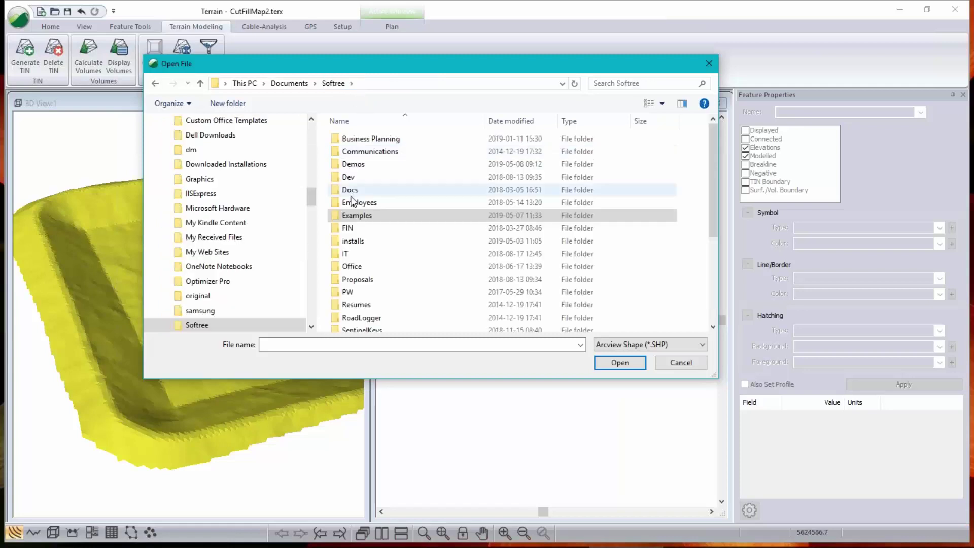
double_click(355, 218)
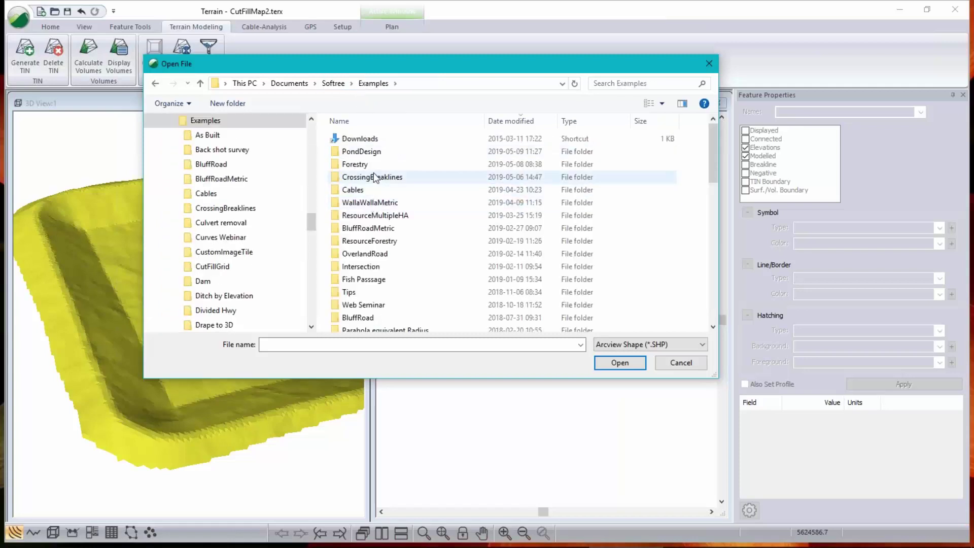
scroll(373, 176, down, 5)
click(371, 248)
double_click(370, 248)
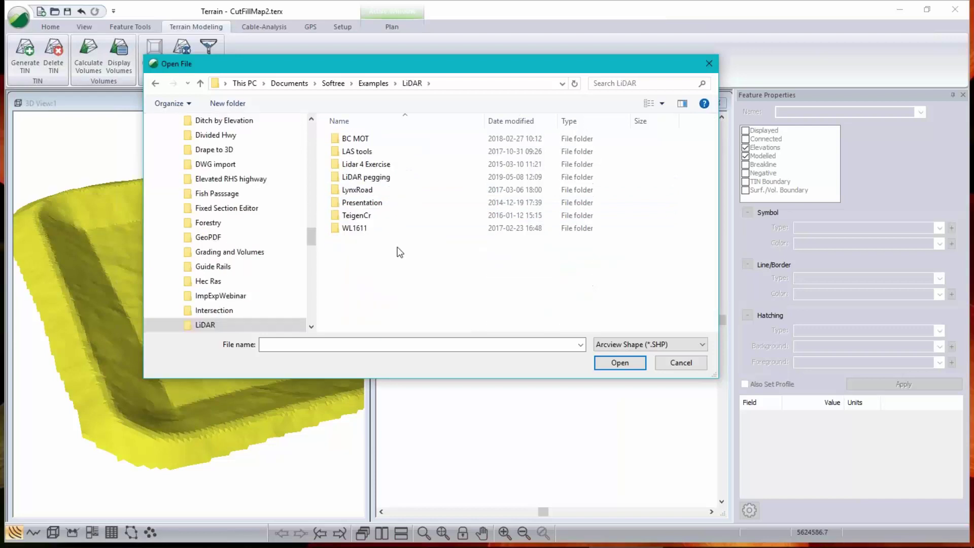
double_click(366, 172)
click(372, 141)
double_click(371, 141)
Step: Open the shapefile road1-UTM.SHP without saving changes to the current terrain
click(371, 141)
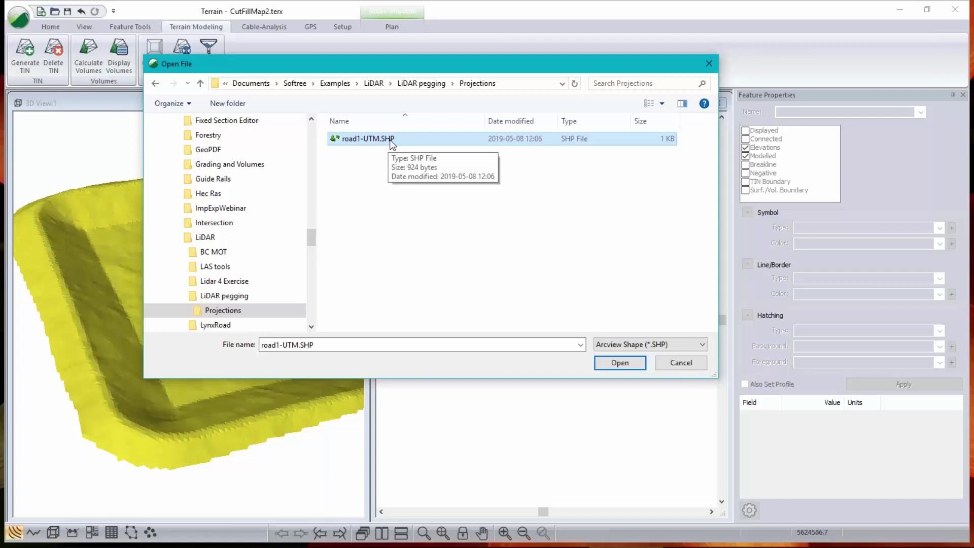
click(620, 361)
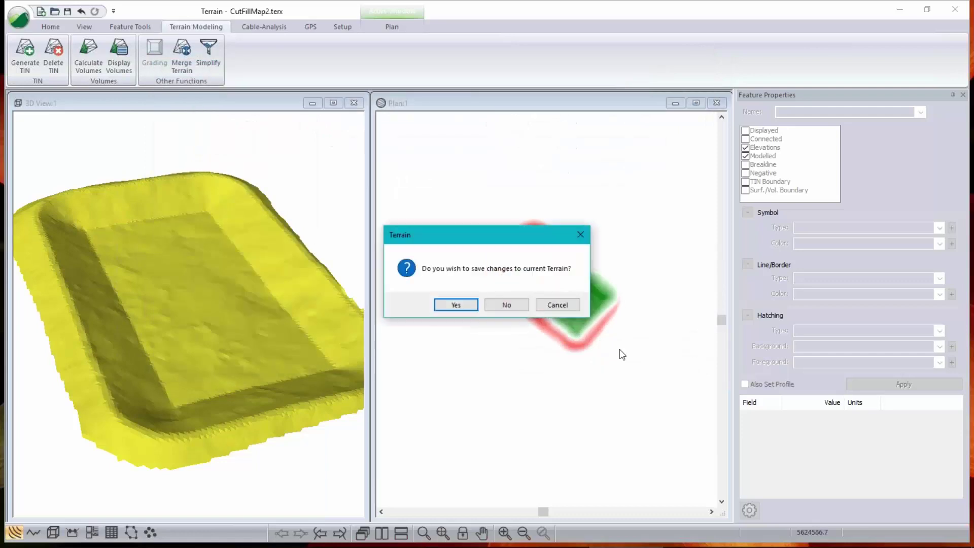
click(506, 304)
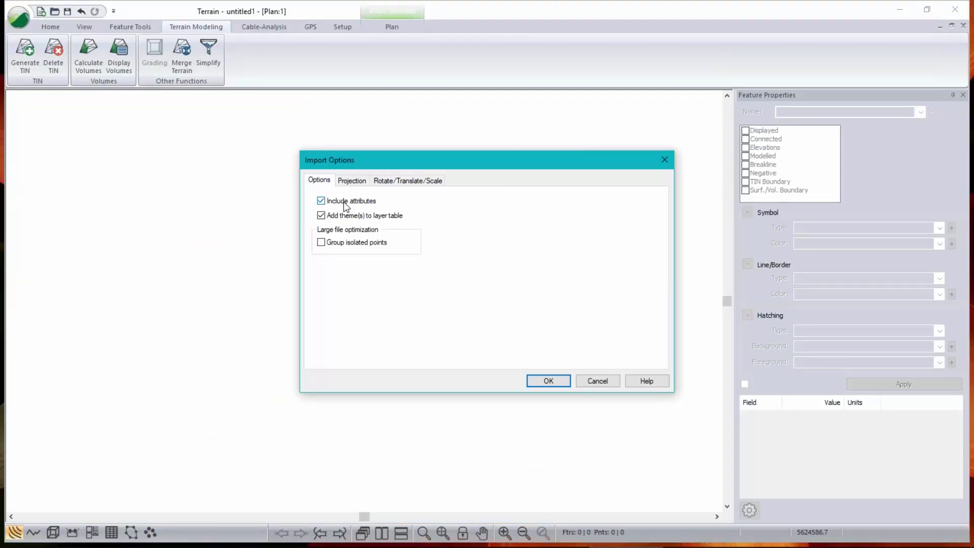
Step: Load the import's target (To) projection definition from EPSG code 3005
click(352, 181)
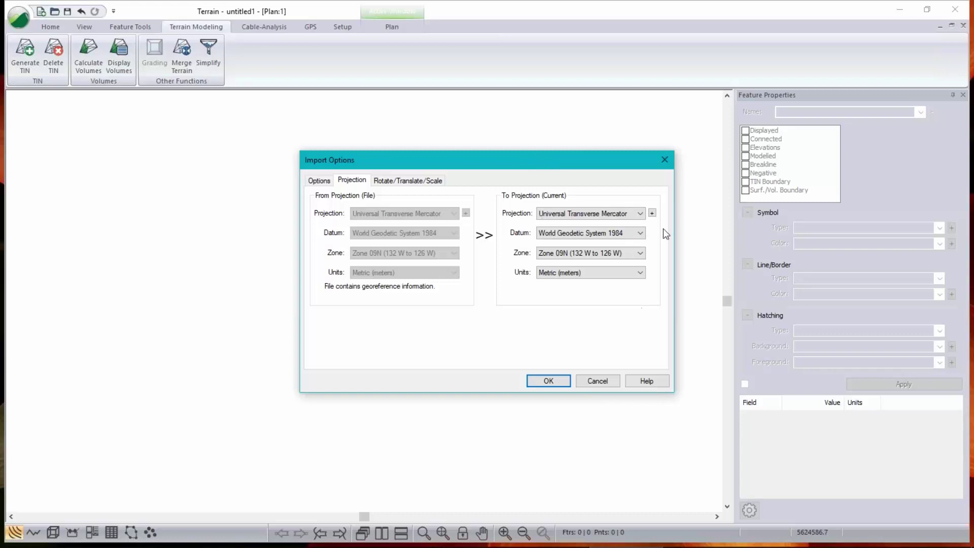
click(652, 213)
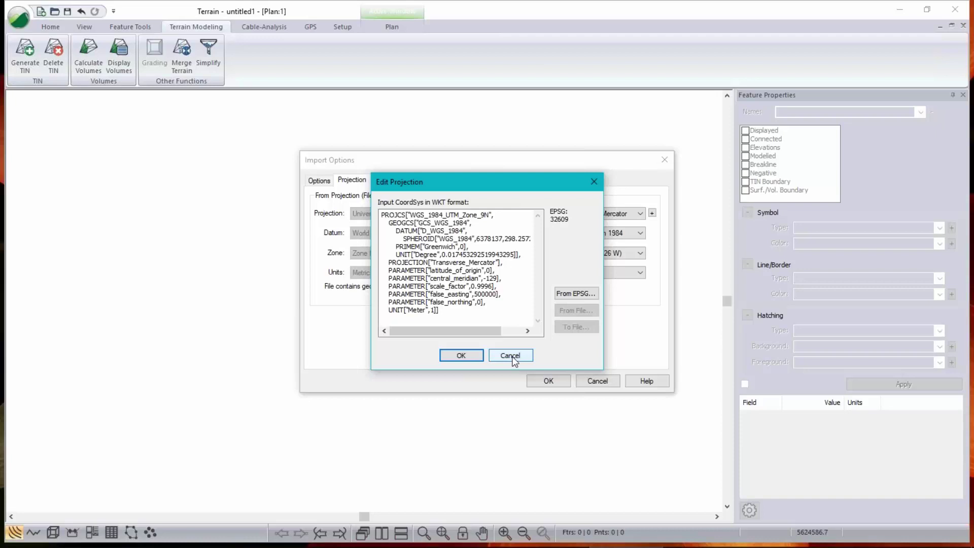
click(584, 294)
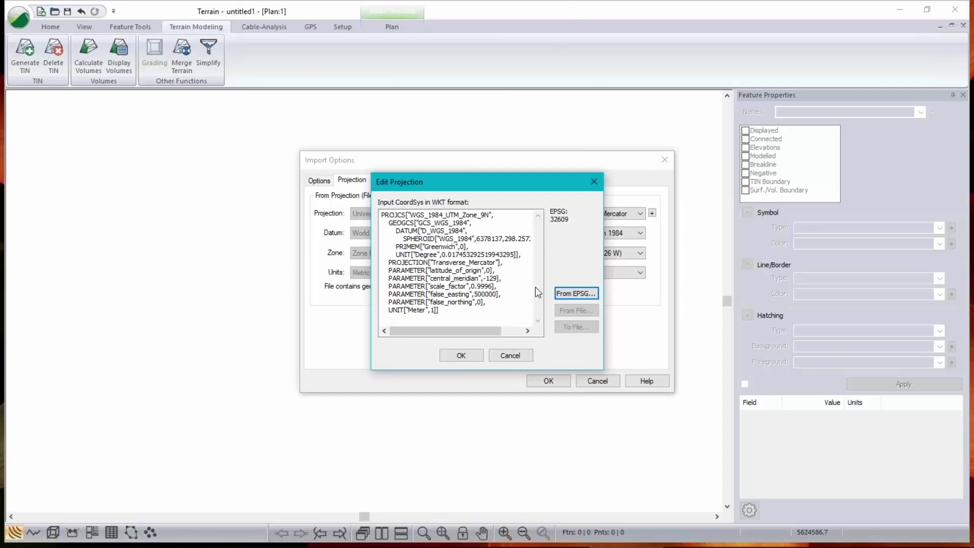
click(575, 293)
text(3005)
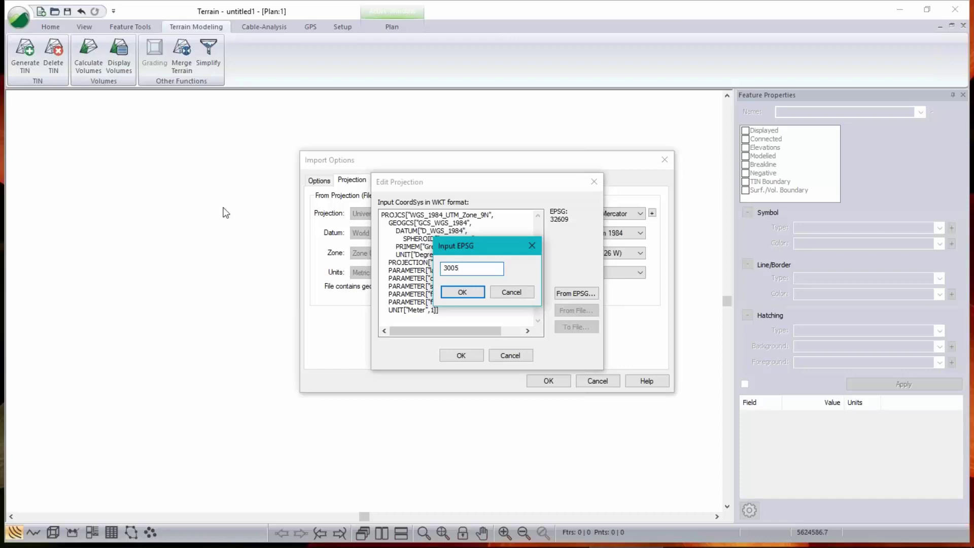
click(462, 292)
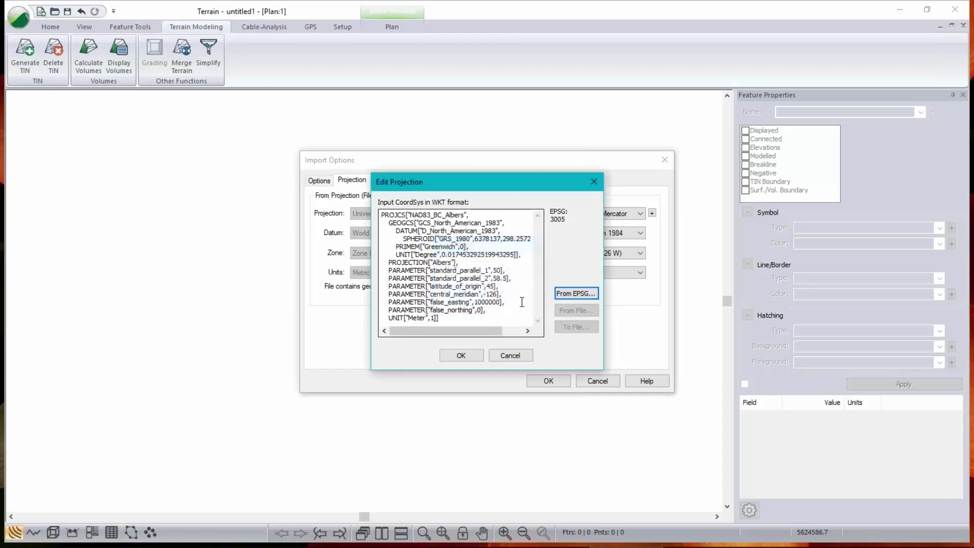
Step: Review the WKT text of the NAD83 BC Albers coordinate system and accept it as the target projection
drag(419, 215, 463, 223)
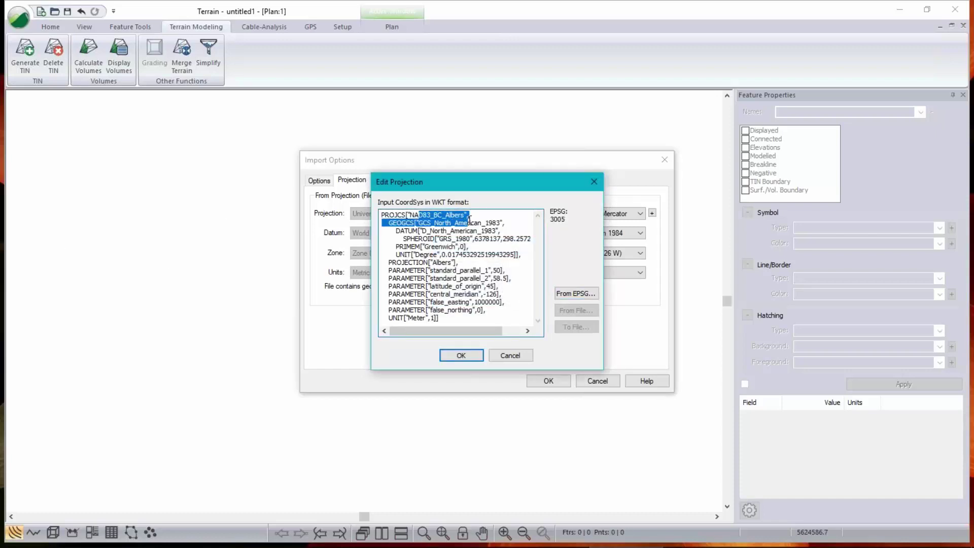
click(477, 246)
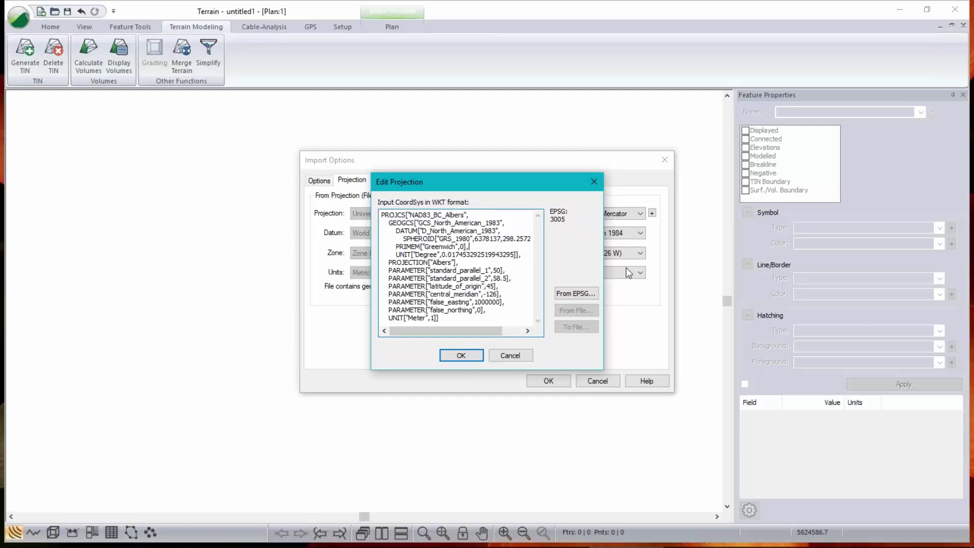
drag(382, 214, 472, 332)
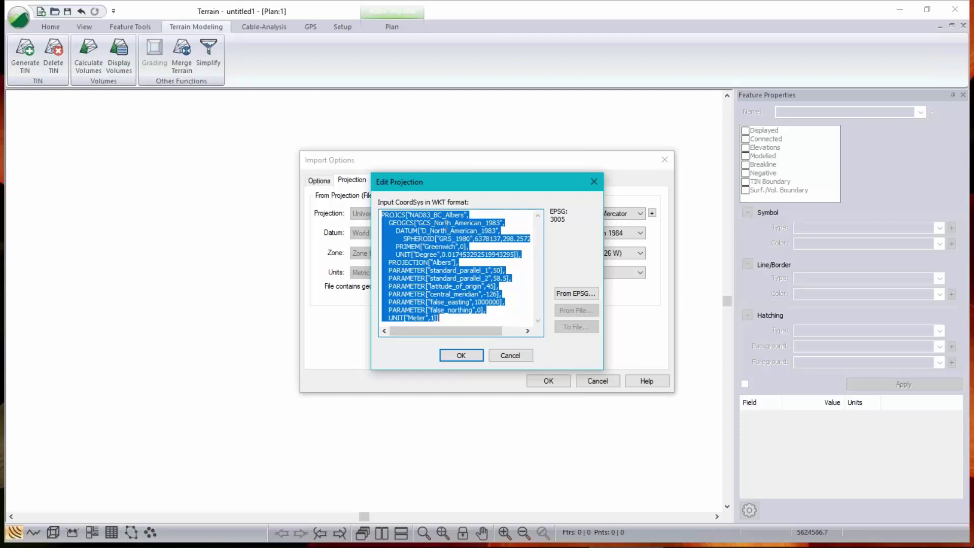
click(431, 248)
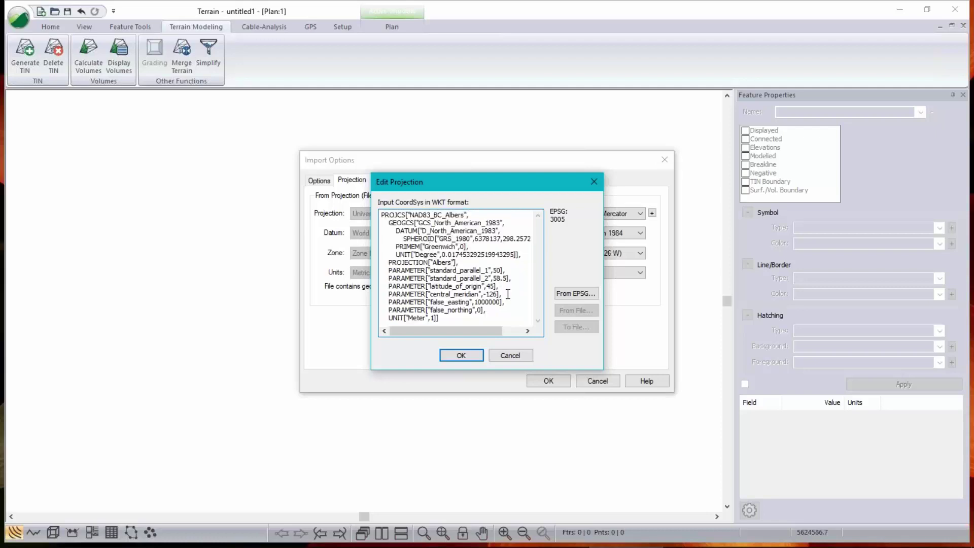
drag(507, 182, 507, 232)
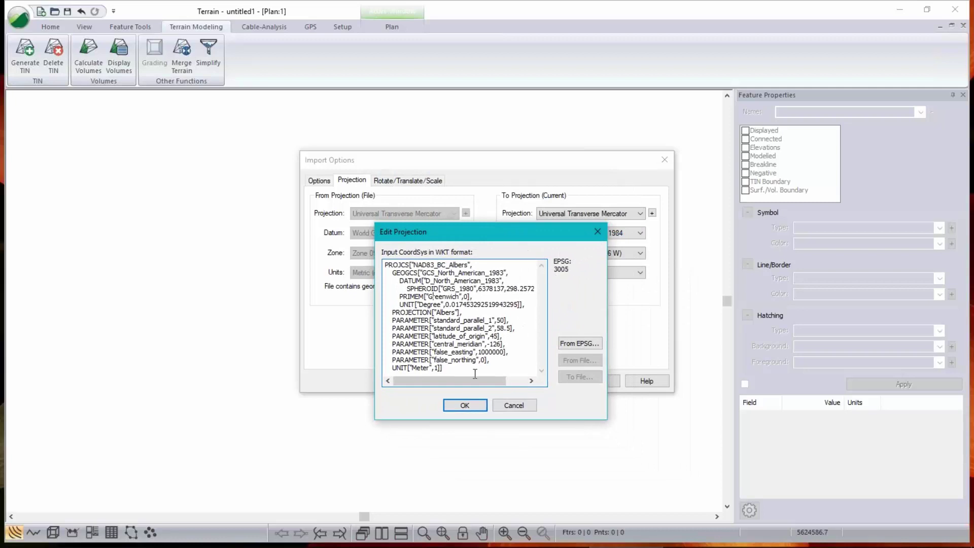
click(464, 404)
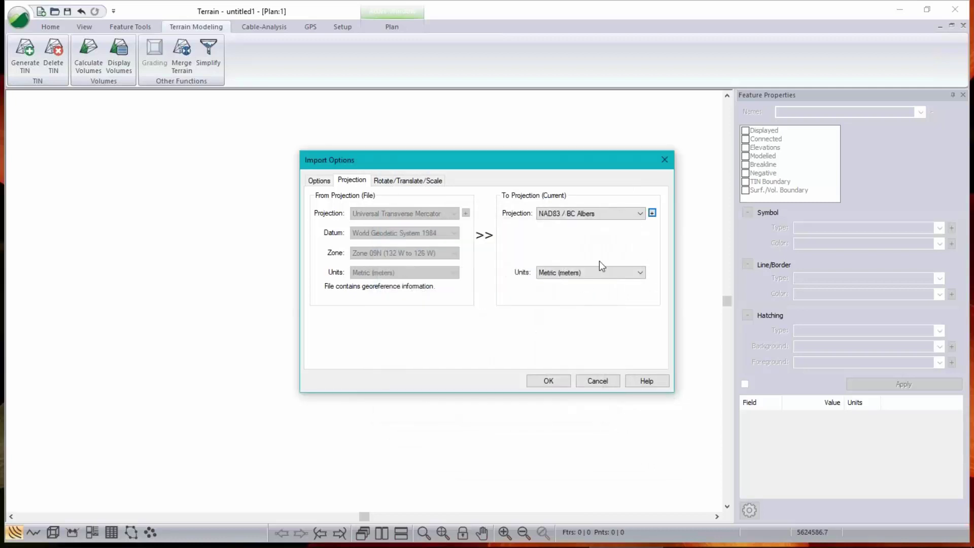
Step: Reload the target projection from EPSG code 3005 and import the road with the coordinate transformation applied
click(640, 215)
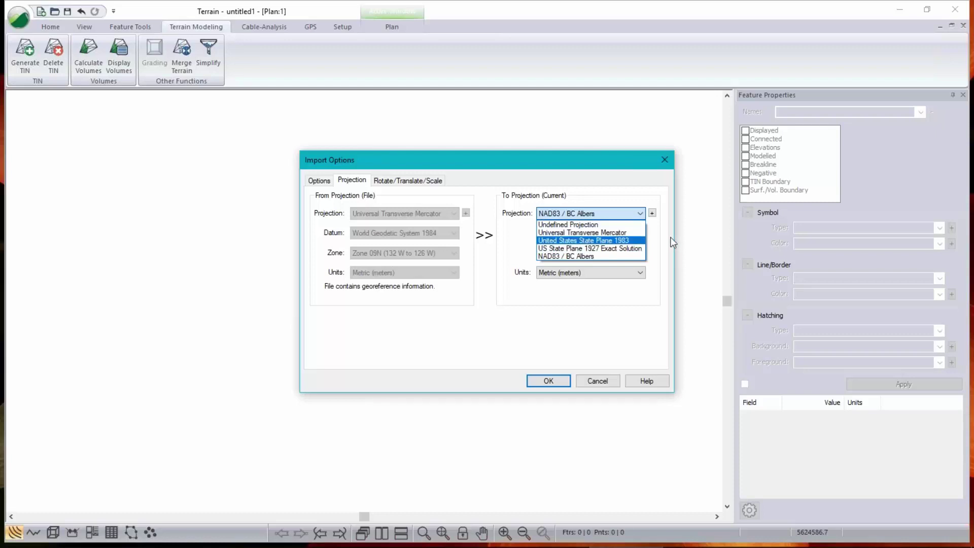
click(635, 196)
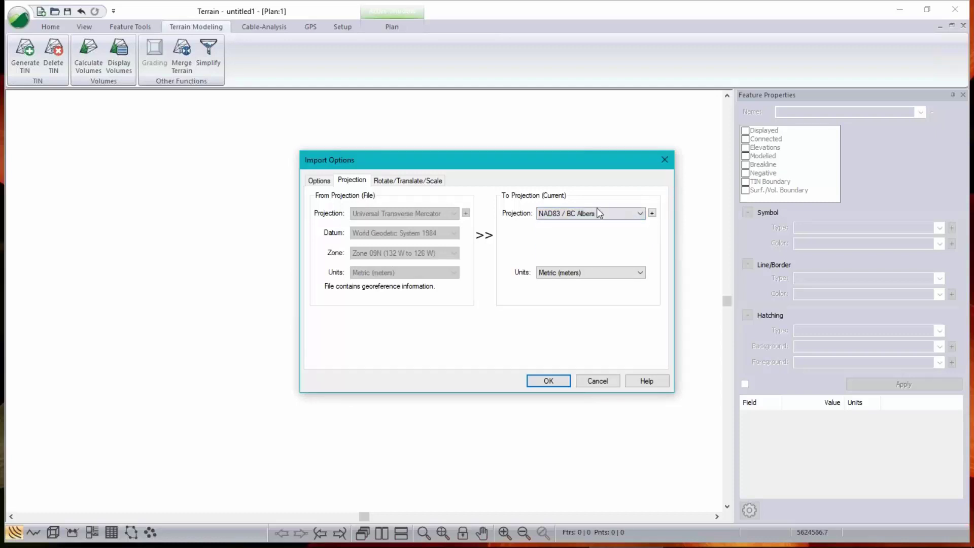
click(652, 213)
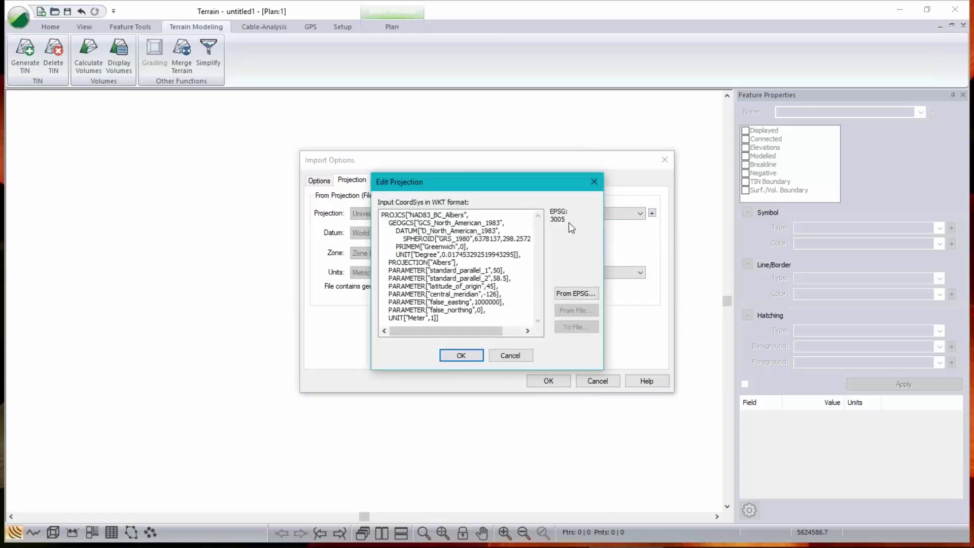
click(577, 294)
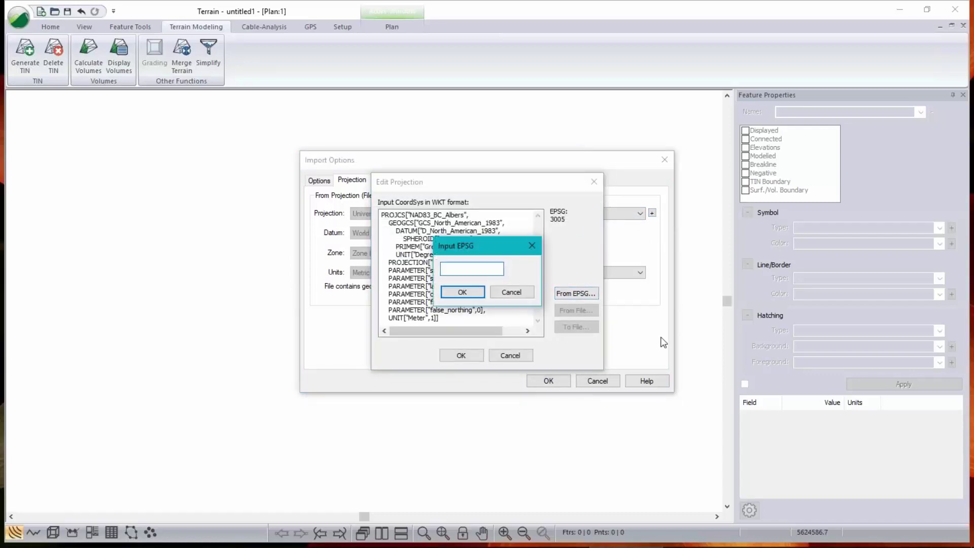
text(3005)
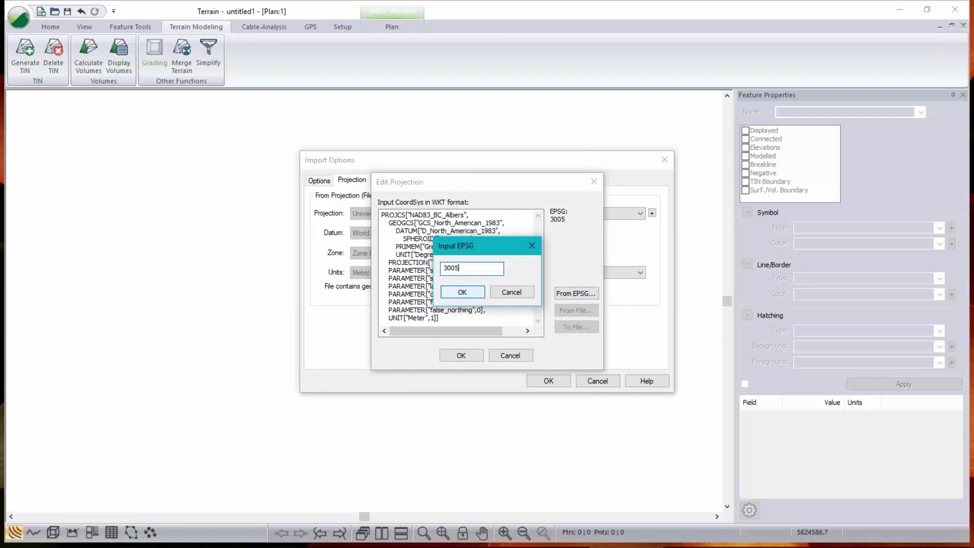
click(460, 291)
click(467, 355)
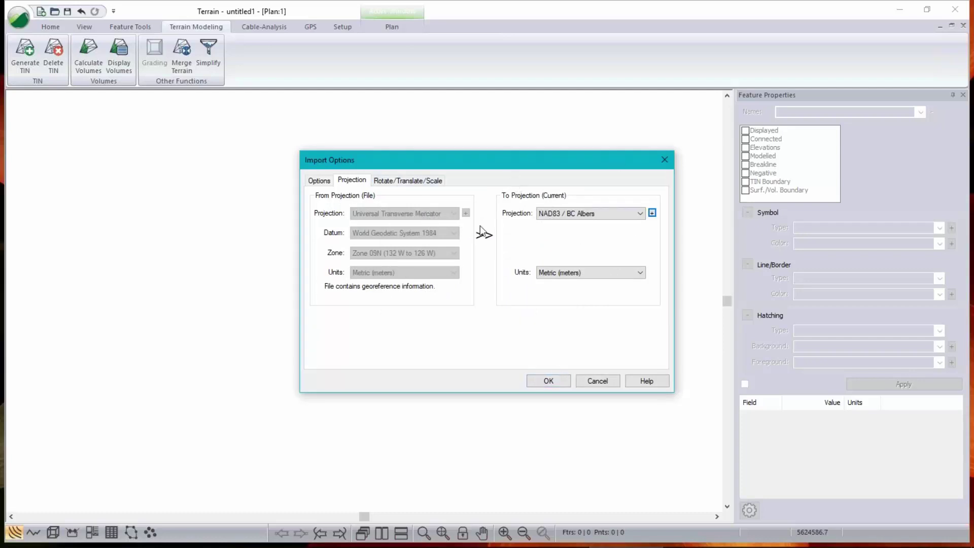
click(544, 381)
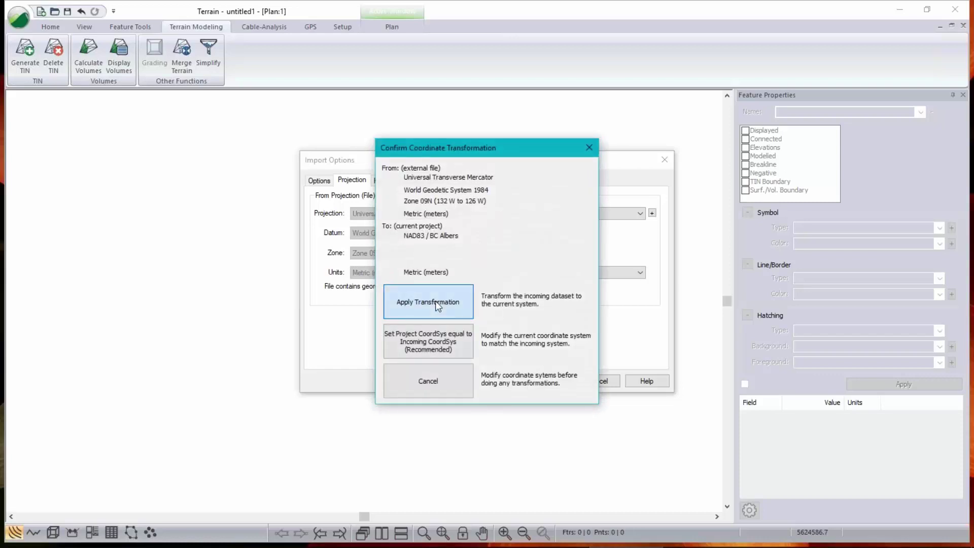
click(435, 300)
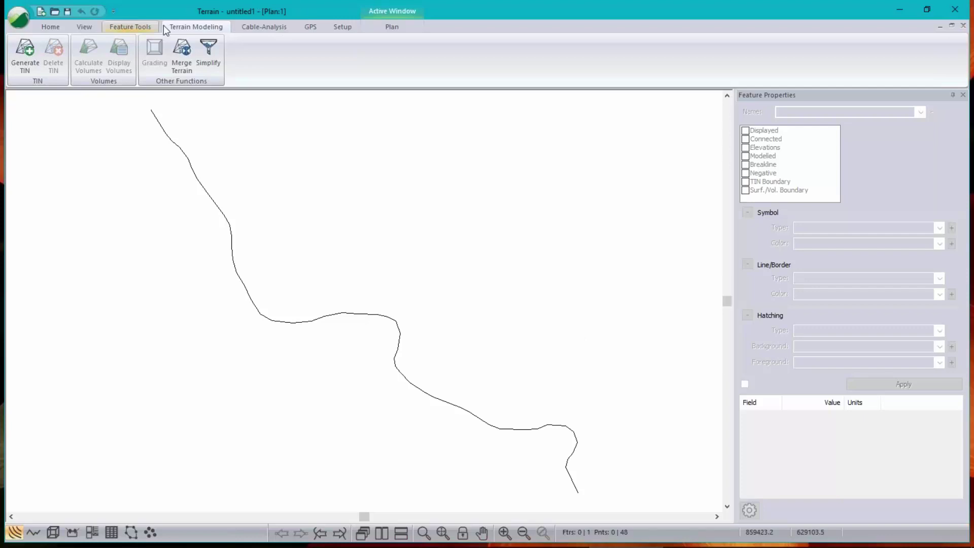
Step: Check the projection assigned to the current terrain in the module setup, leaving the settings as they are
click(343, 26)
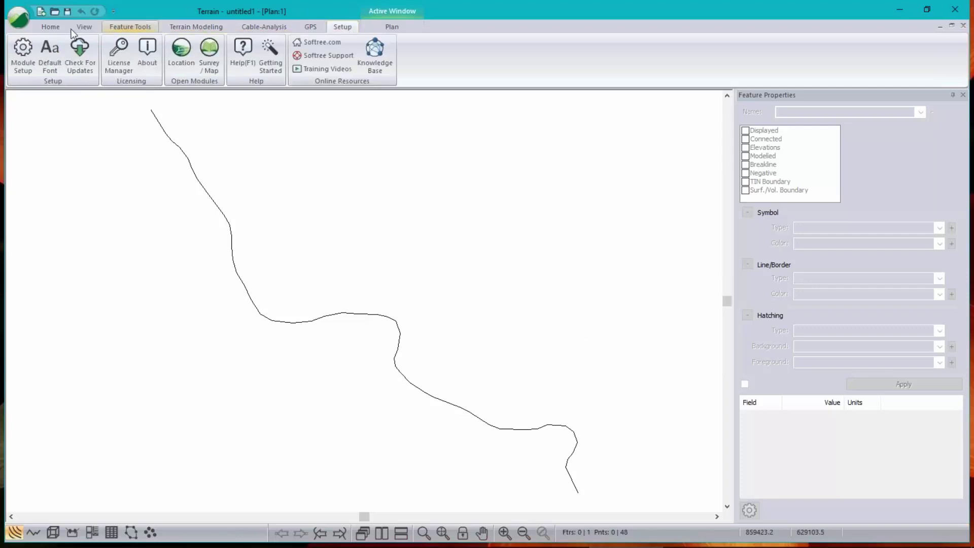
click(22, 56)
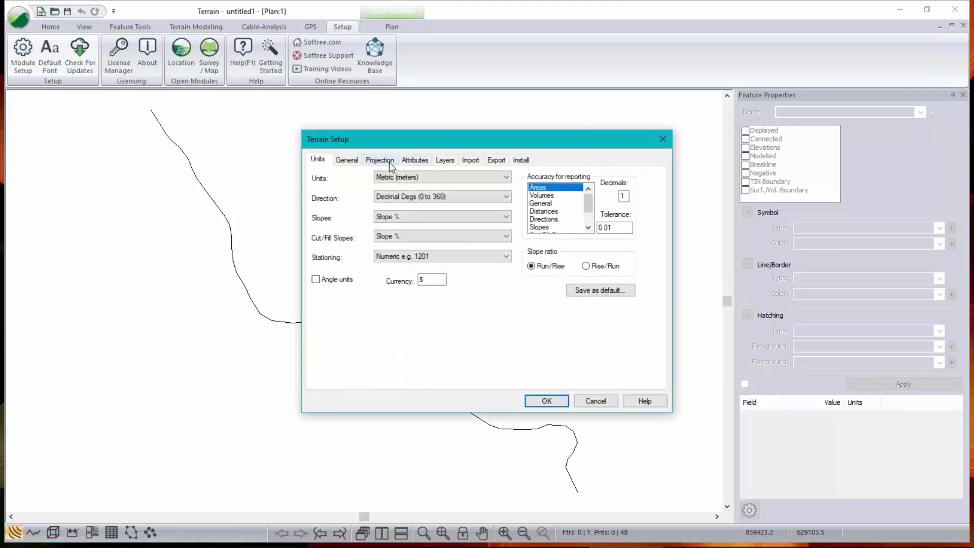
click(388, 163)
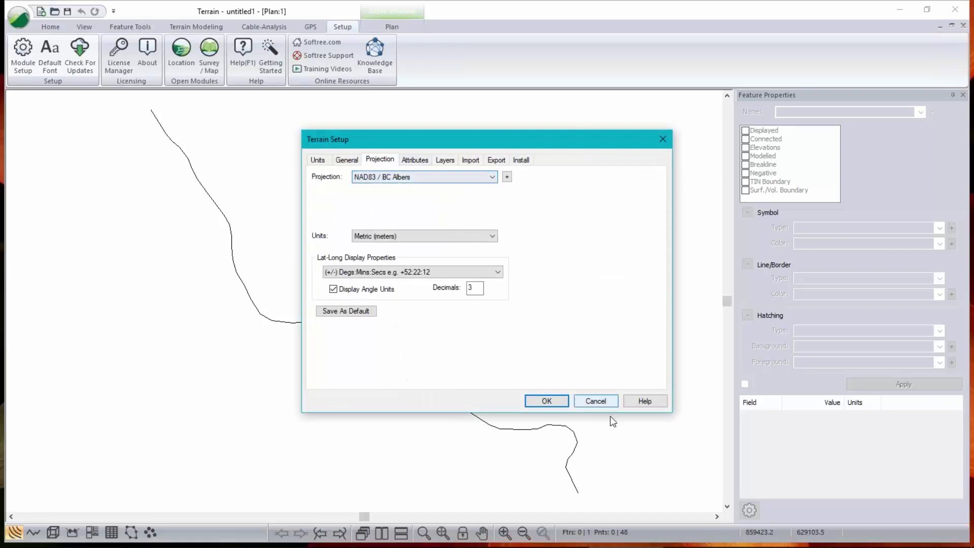
click(613, 401)
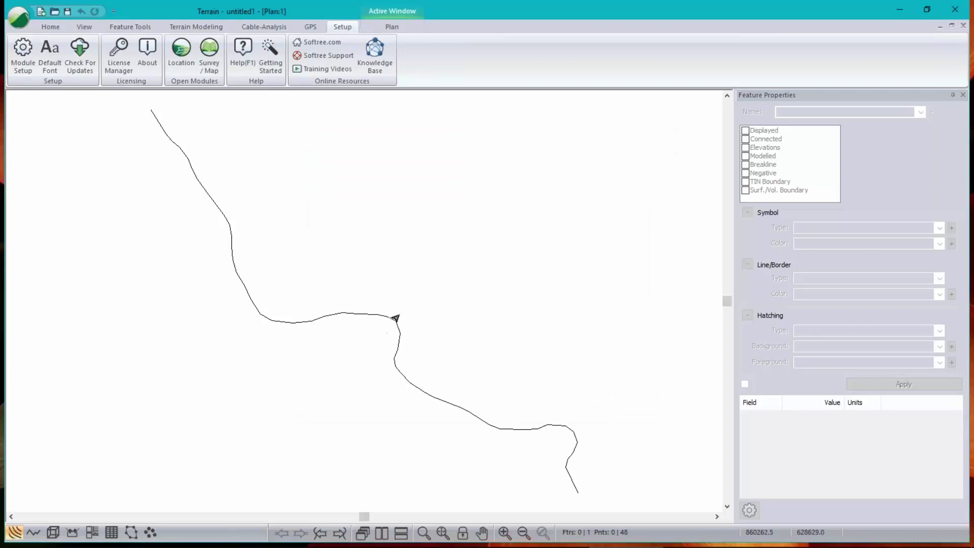
Step: Export the road as a Google Earth file, overwriting road1.kmz, with Selected Features chosen and Open in Google Earth enabled
click(388, 326)
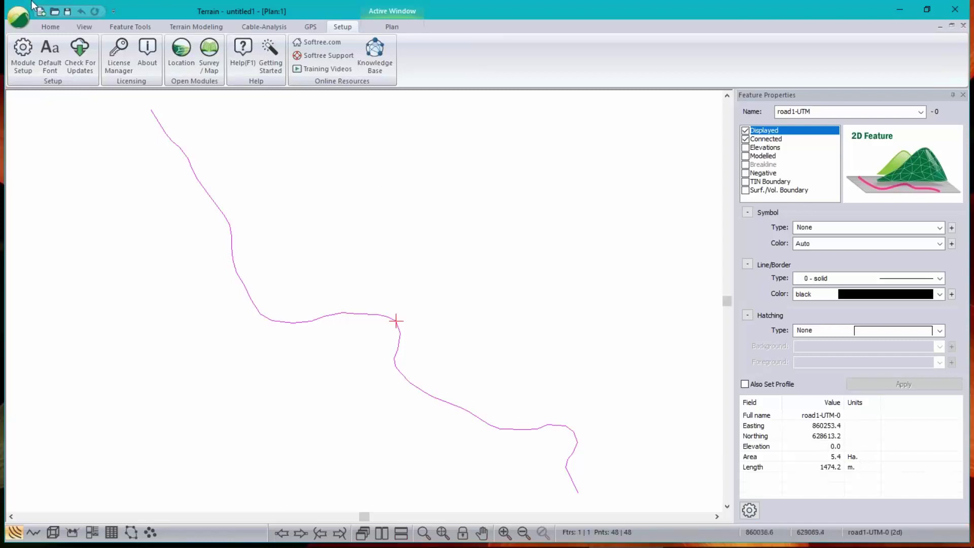
click(23, 25)
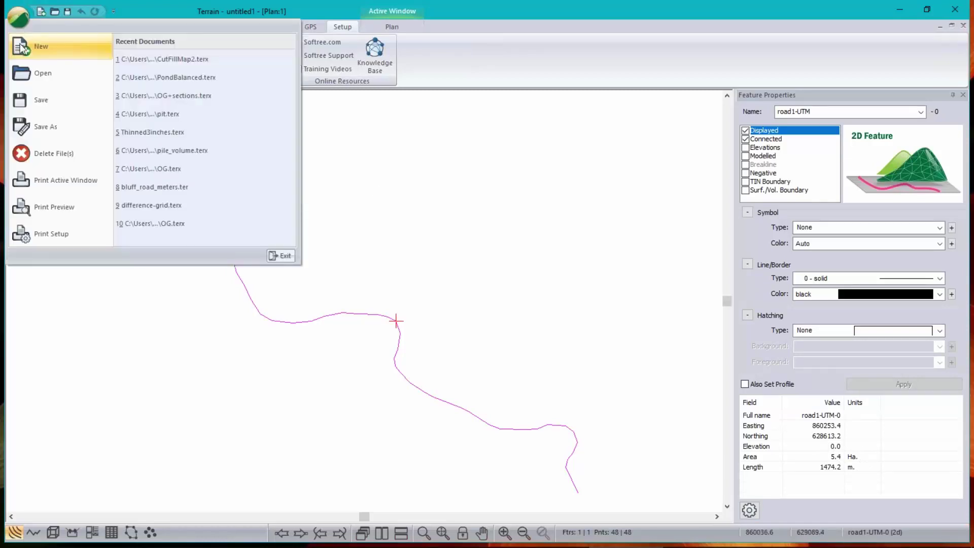
click(42, 128)
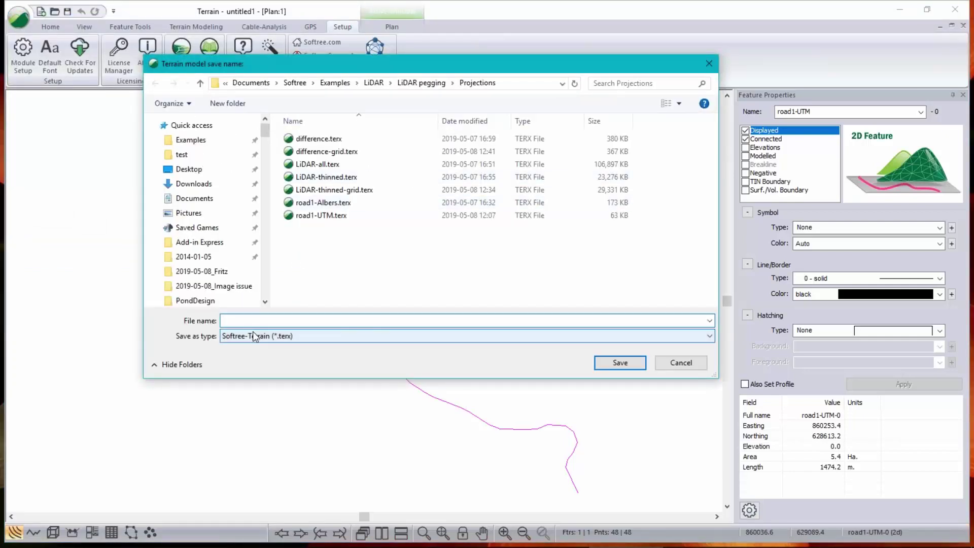
click(253, 335)
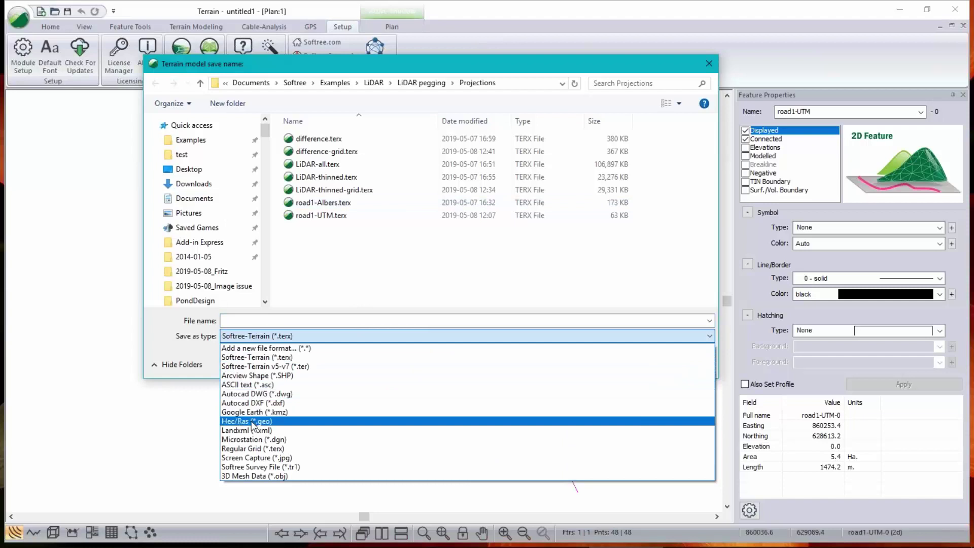
click(344, 411)
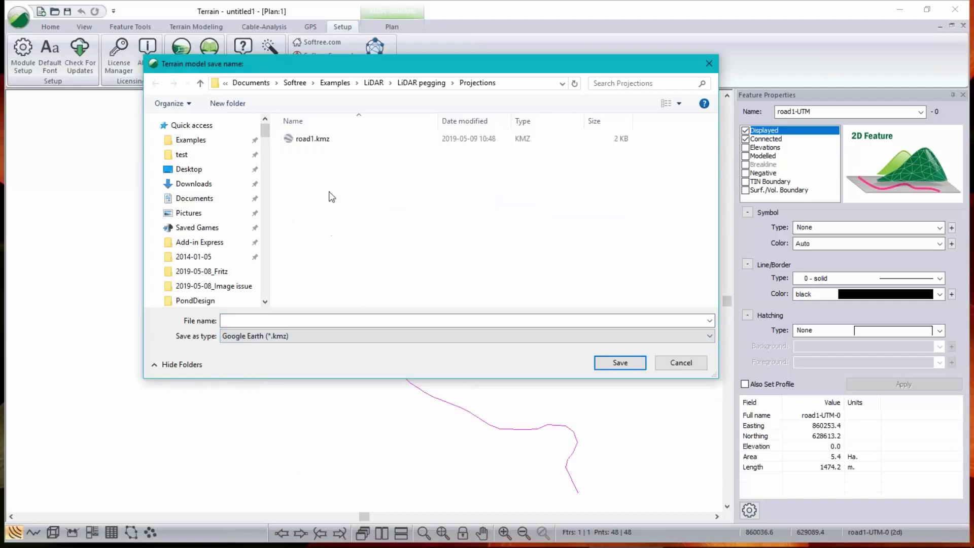
click(327, 138)
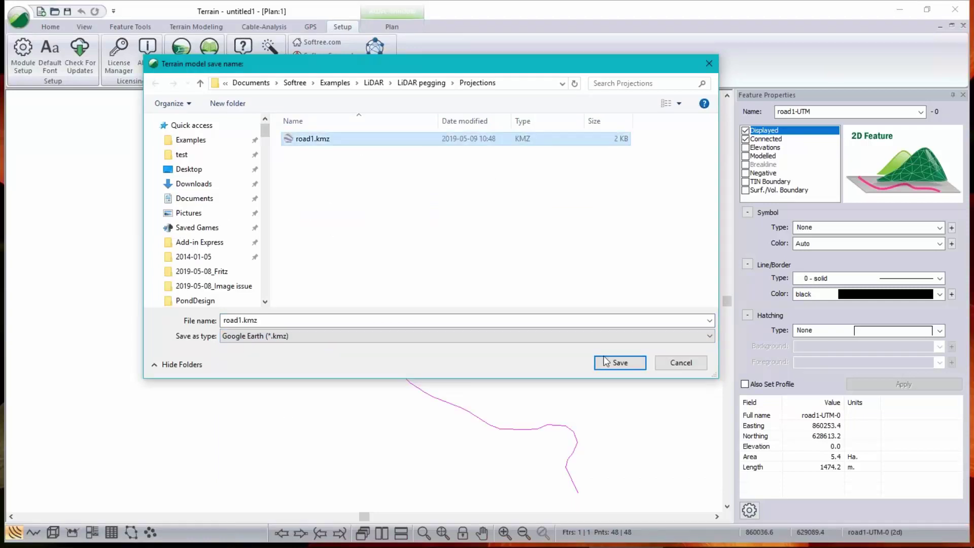
click(627, 367)
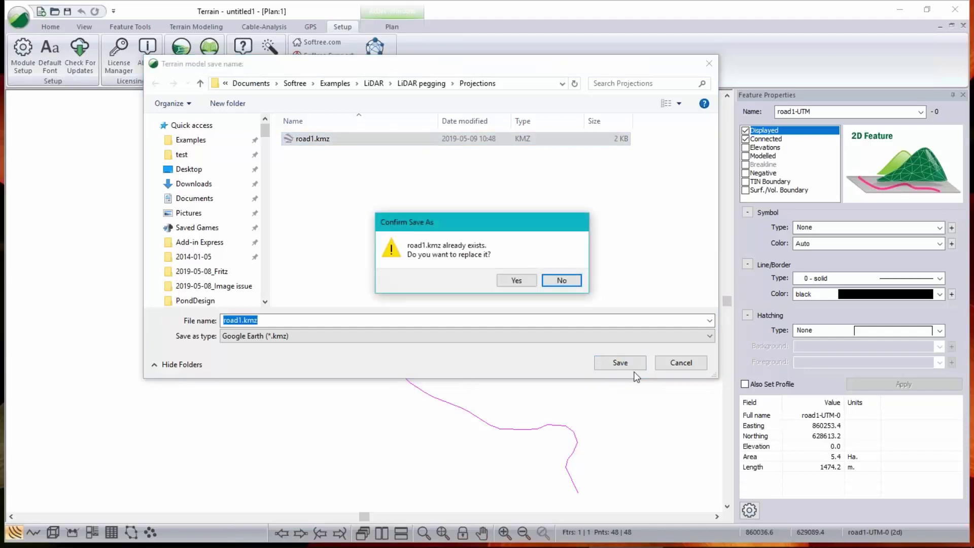
click(515, 280)
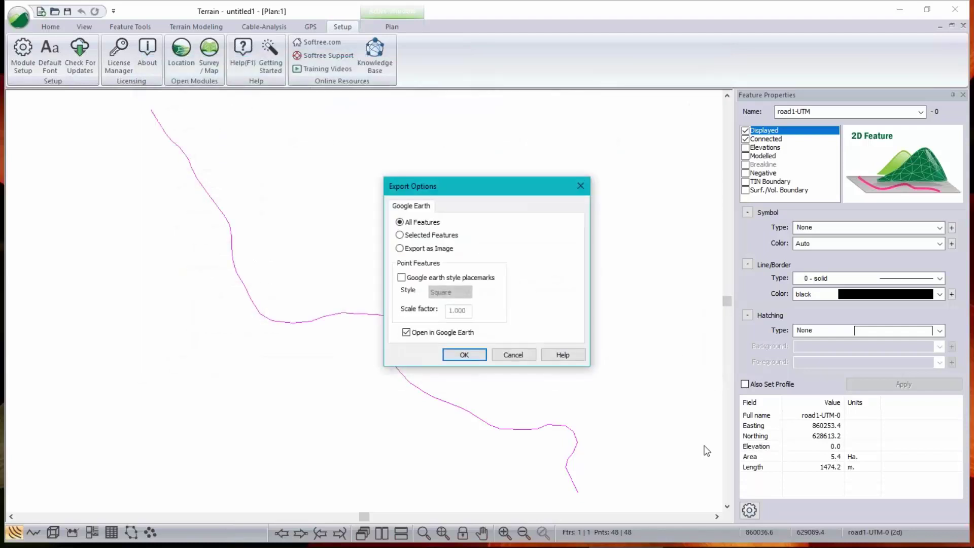
click(403, 235)
click(460, 356)
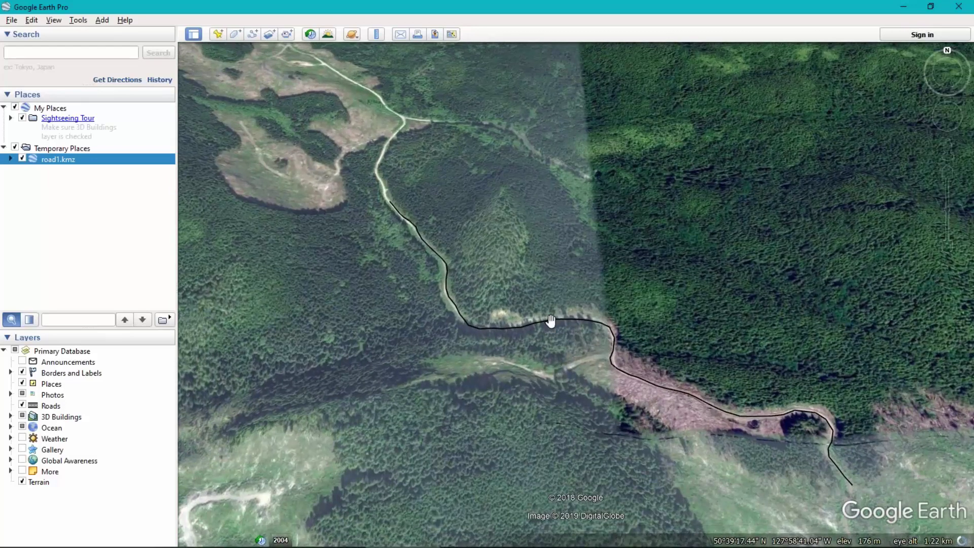
Step: Inspect the exported road against the satellite imagery in Google Earth and return to the maximized terrain window
drag(640, 453, 543, 536)
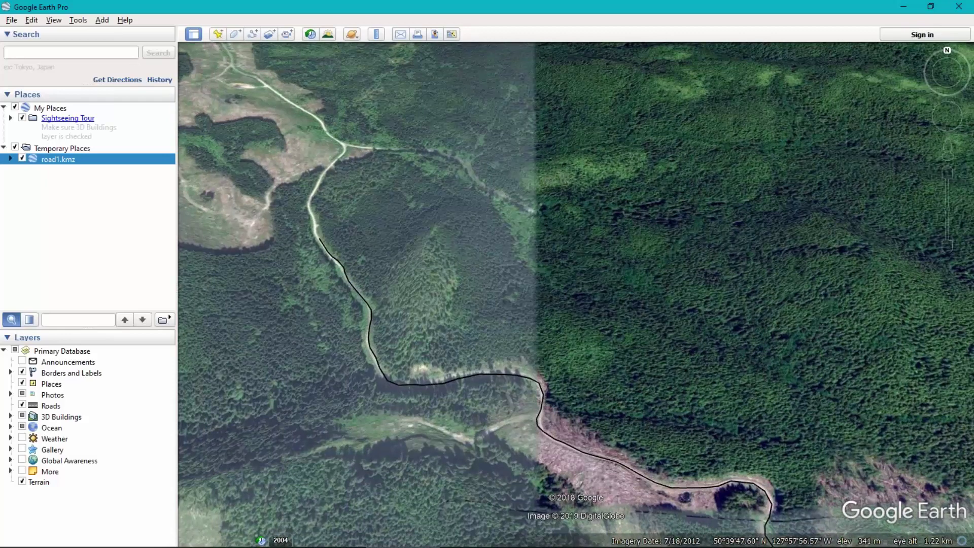
click(906, 8)
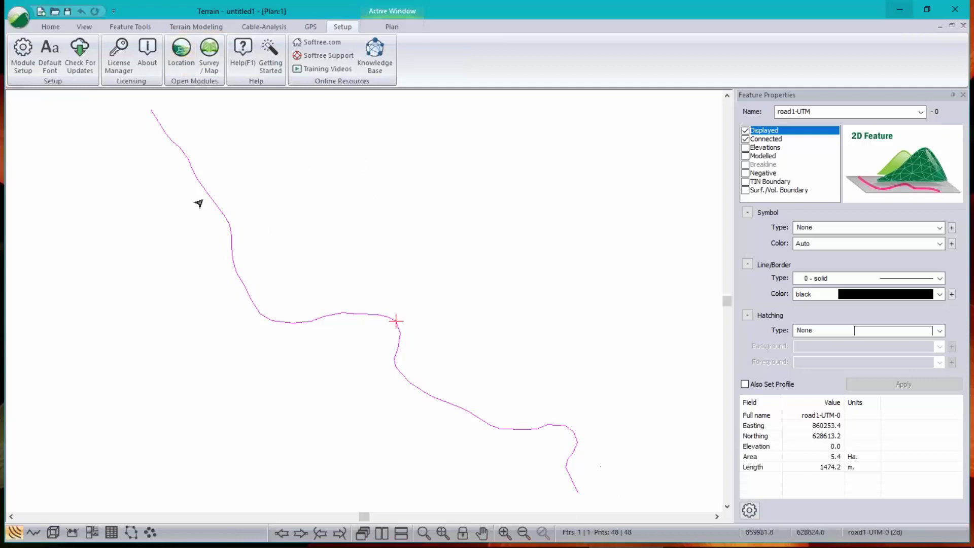
click(21, 18)
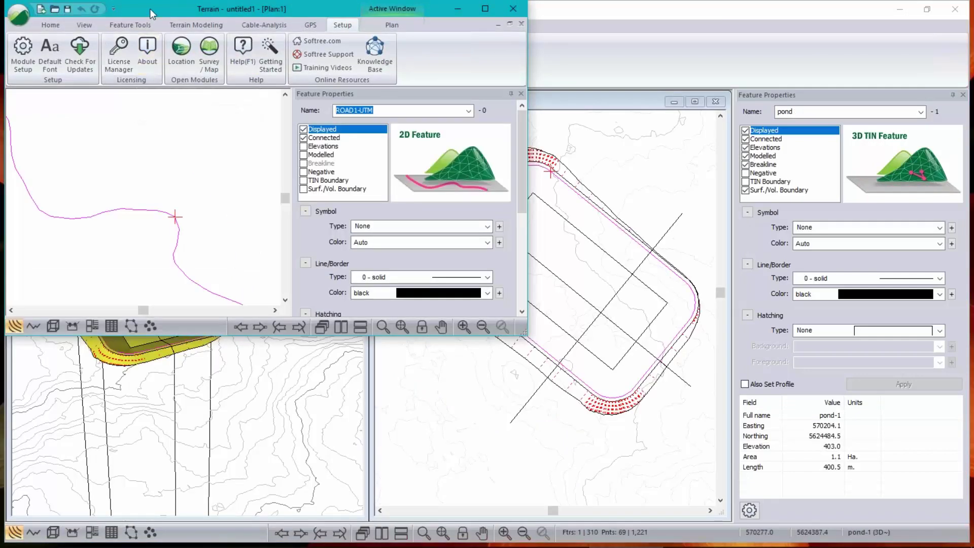
double_click(150, 8)
Step: Insert the LAS LiDAR files tile1.las and tile2.las from the LiDAR pegging folder
click(50, 27)
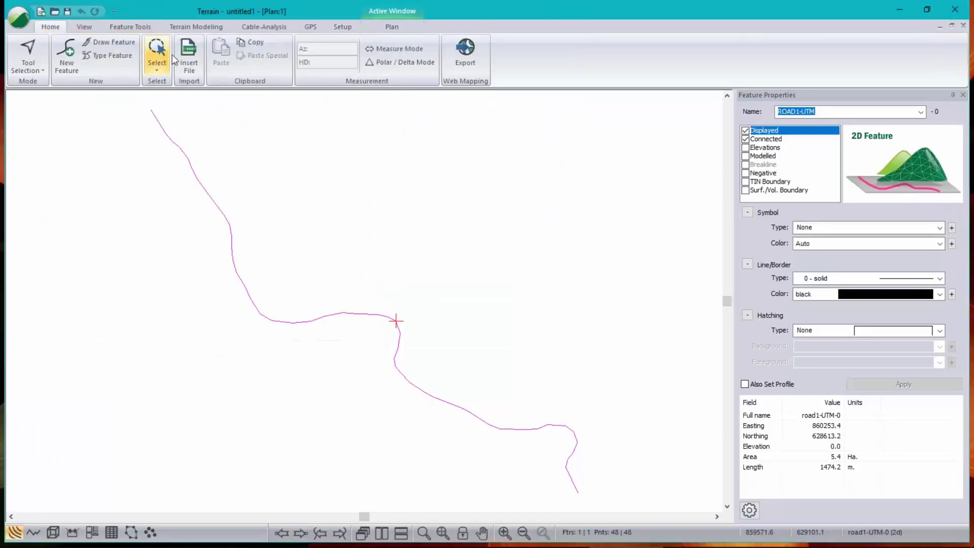
click(191, 56)
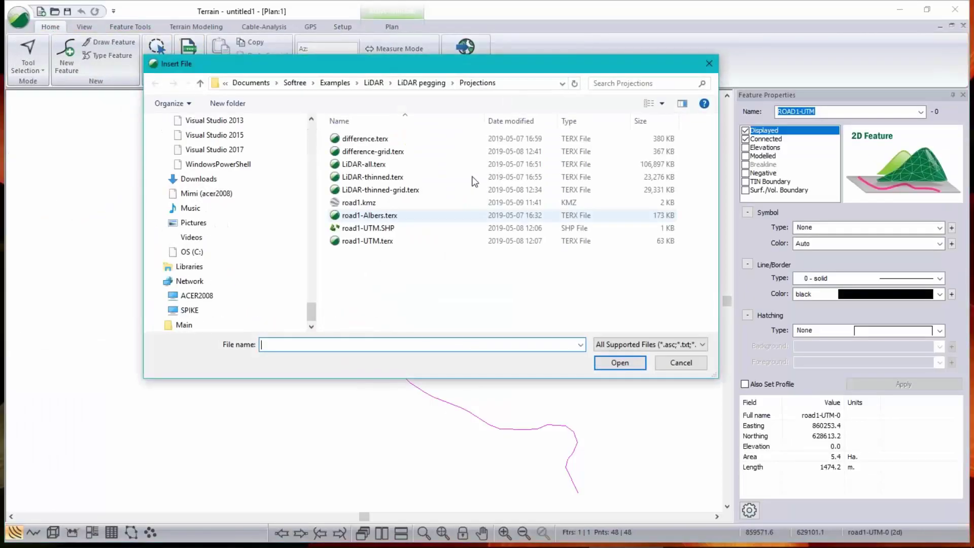
click(687, 344)
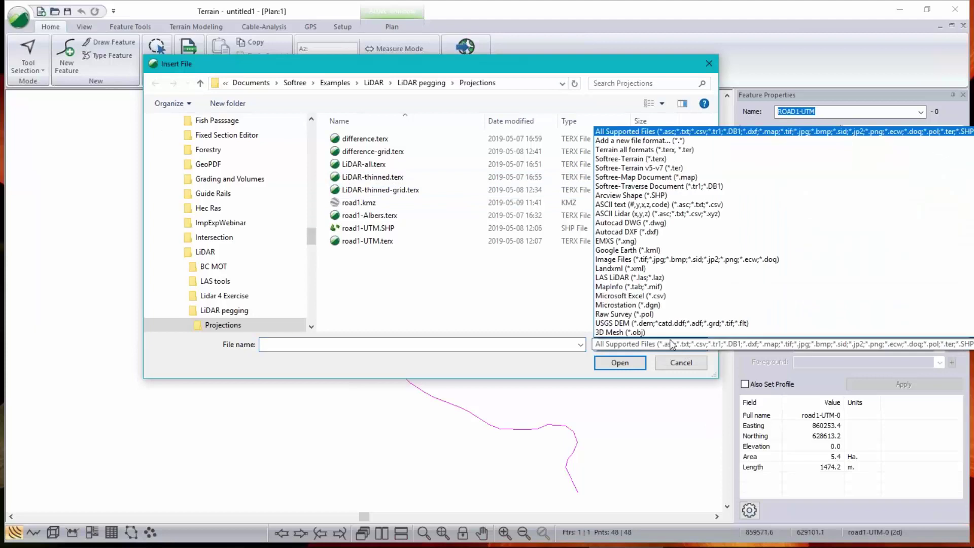
click(646, 278)
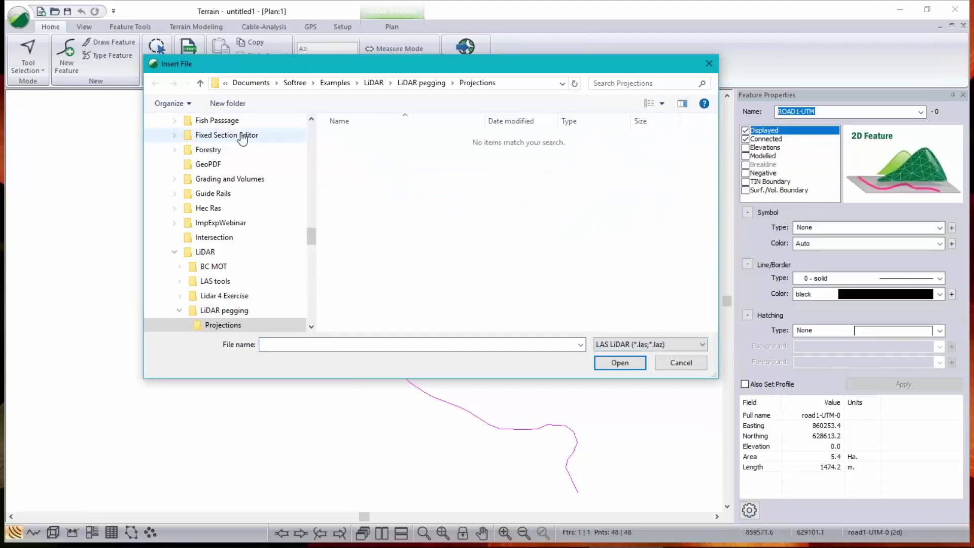
click(420, 82)
click(353, 151)
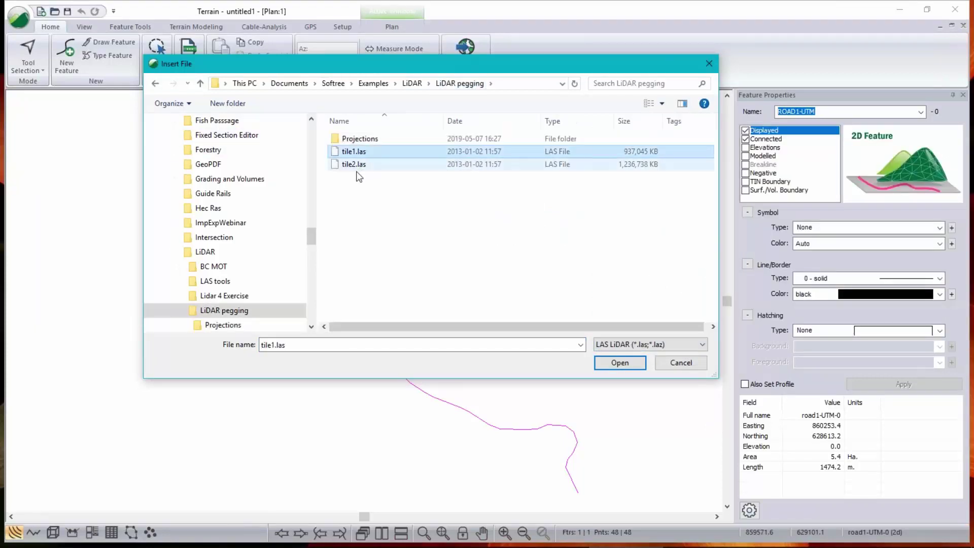
shift+click(355, 164)
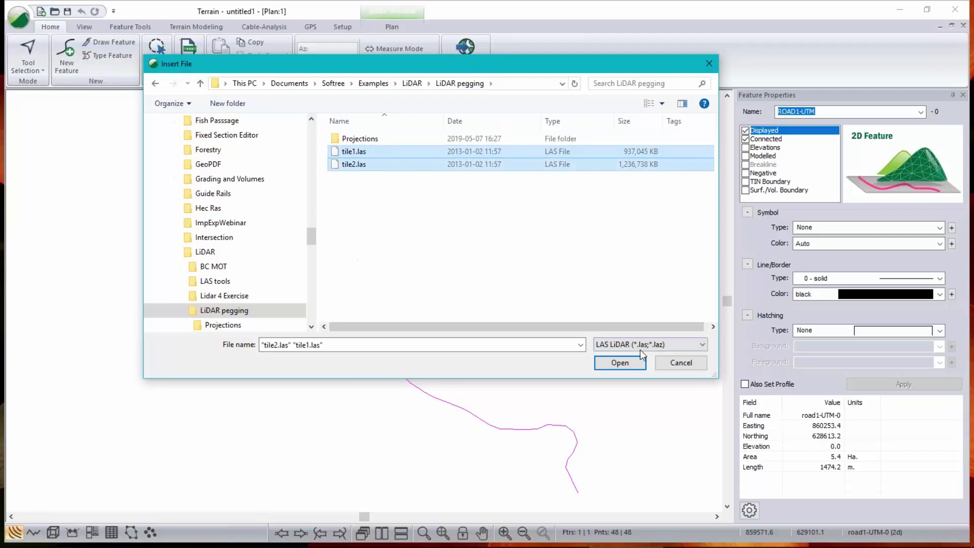
click(632, 362)
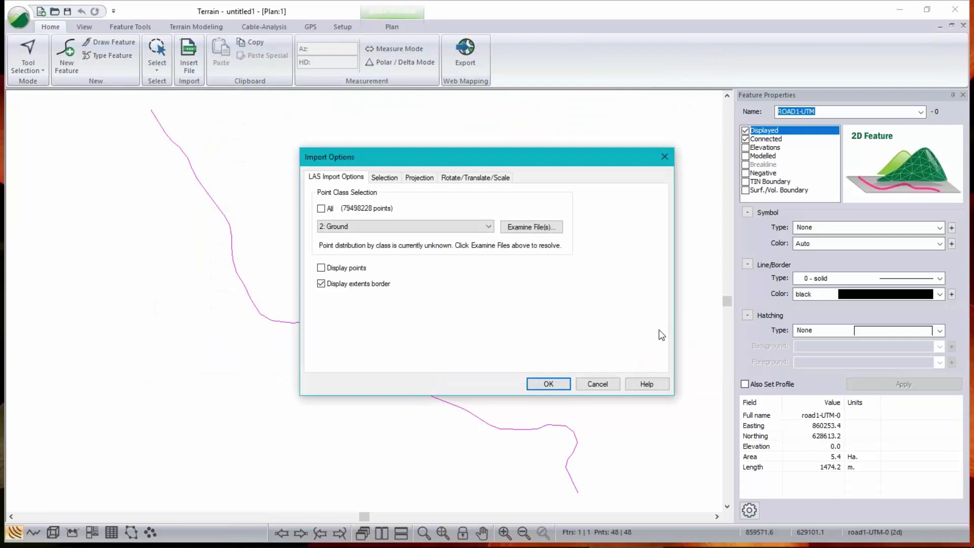
Step: Examine the LAS files' point class distribution and choose class 2: Ground for the import
click(532, 227)
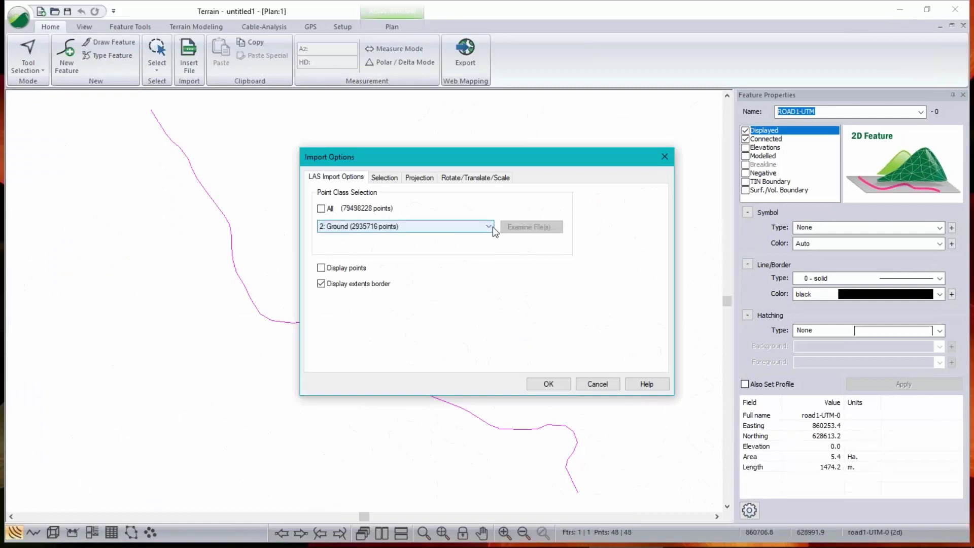
click(488, 226)
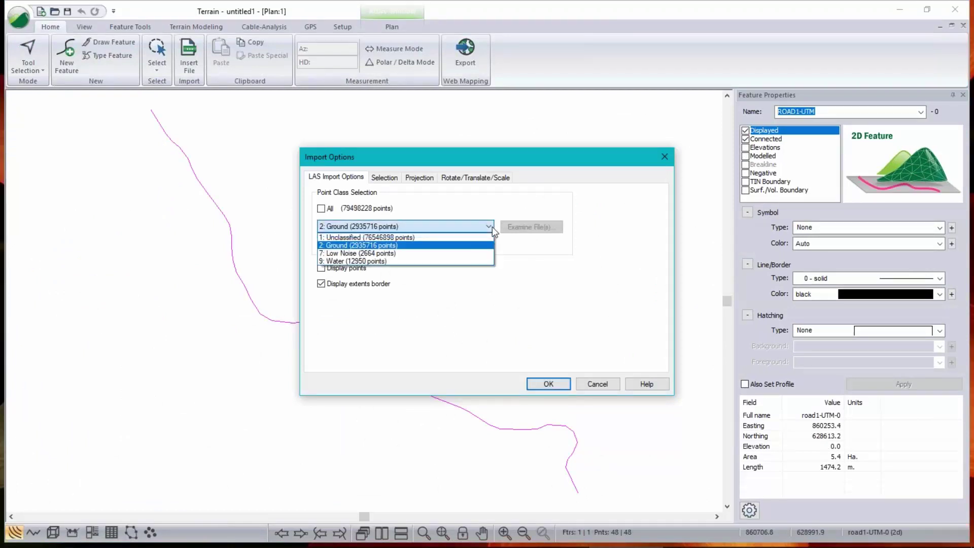
click(369, 246)
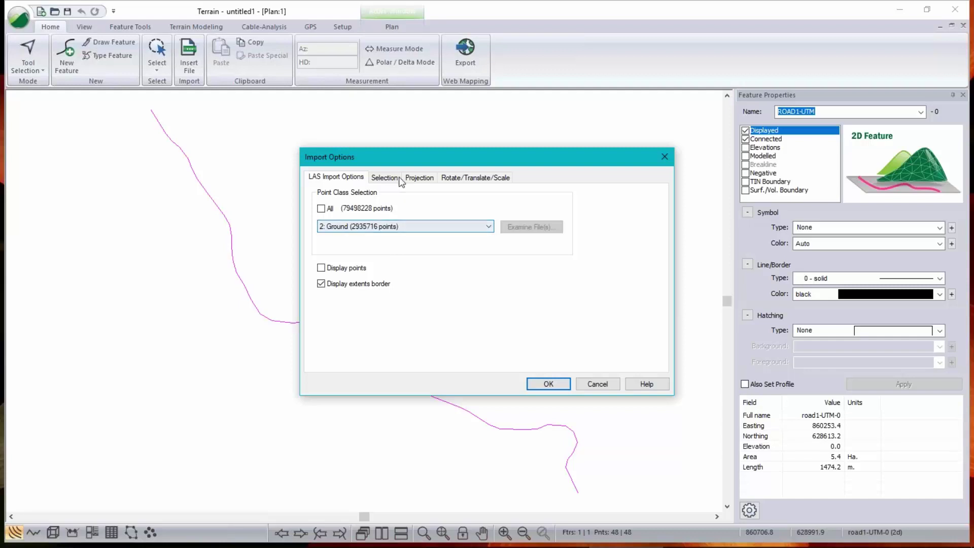
Step: Add a corridor filtering region along road1-UTM-0 with a corridor width of 200 to the LiDAR import
click(390, 177)
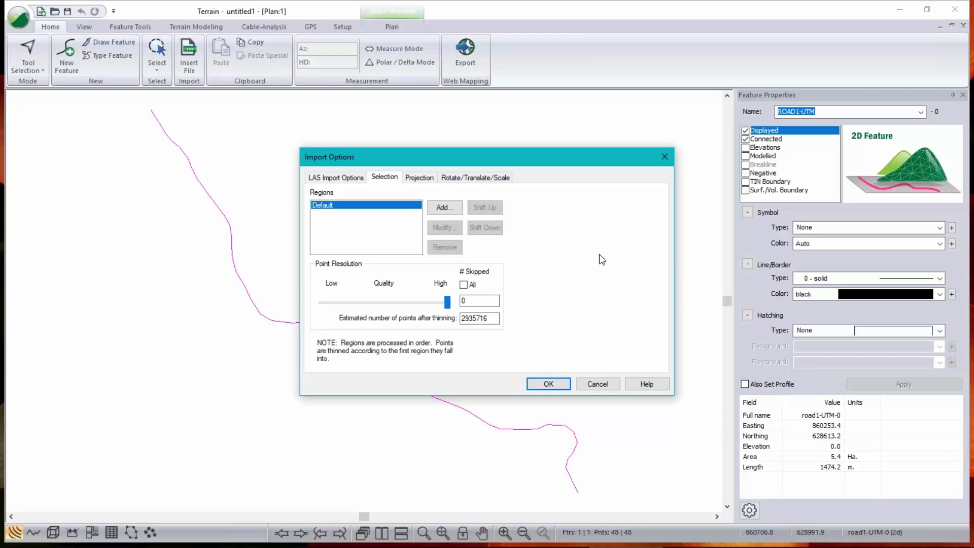
click(441, 209)
click(442, 211)
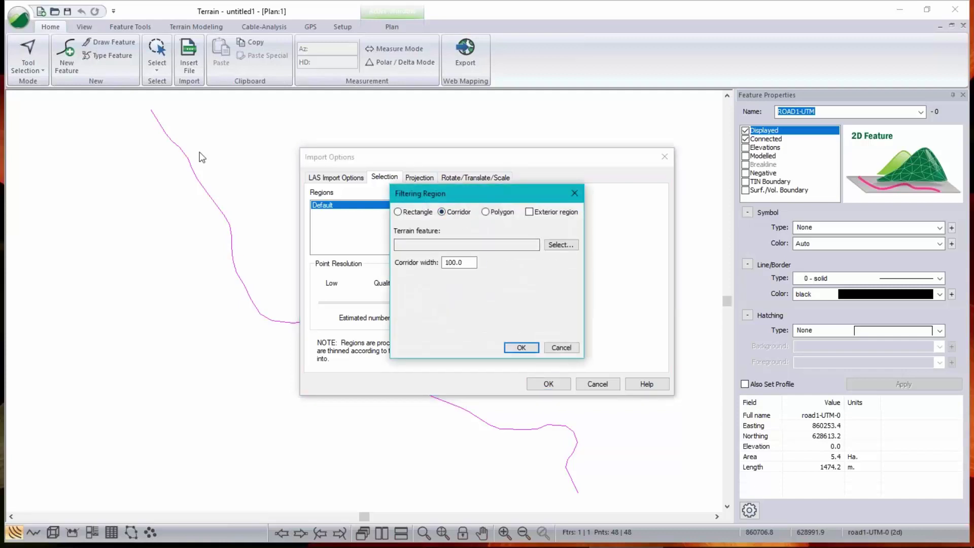
click(562, 245)
click(390, 176)
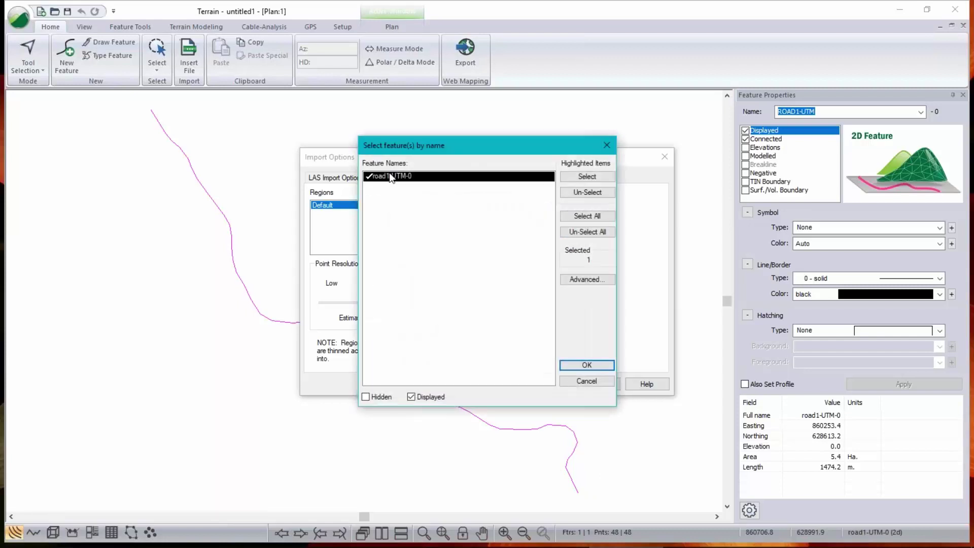
click(592, 366)
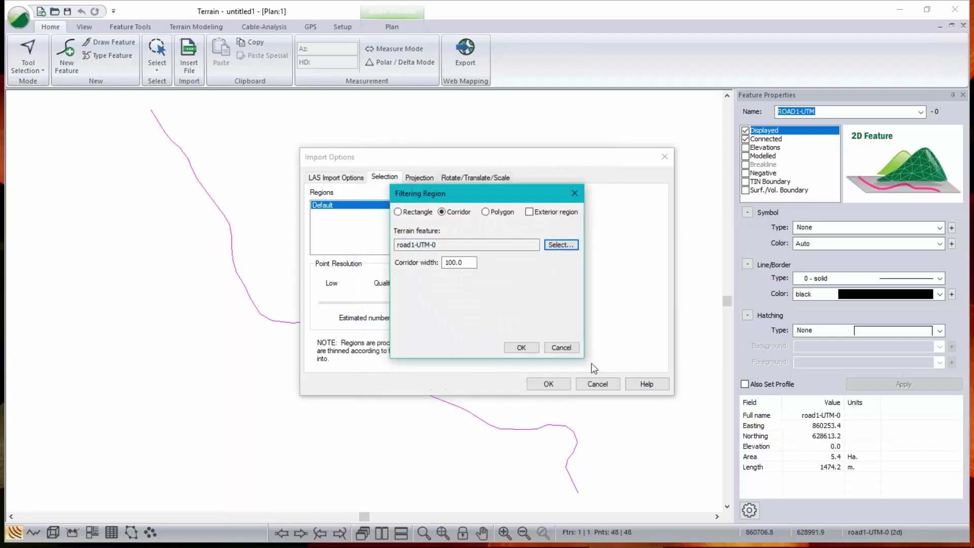
double_click(459, 262)
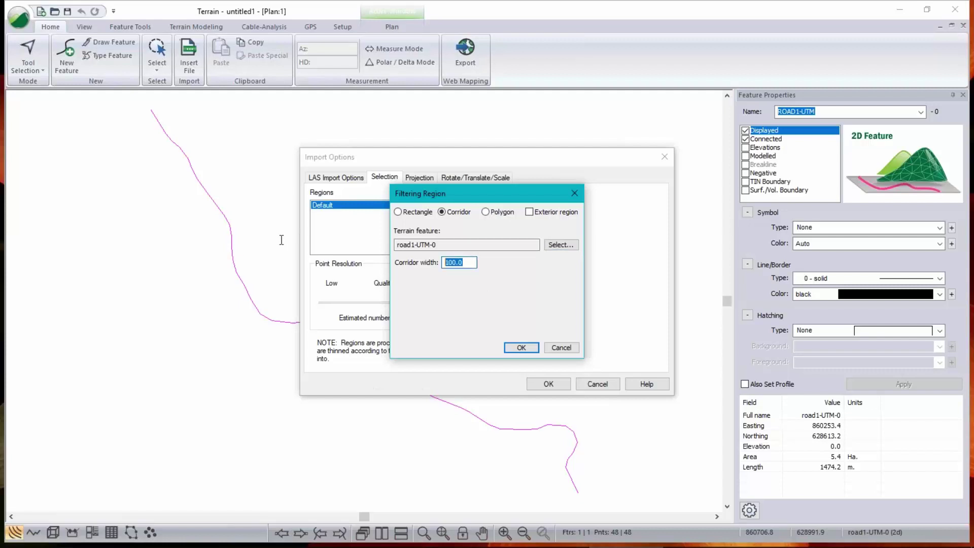
text(200)
click(533, 350)
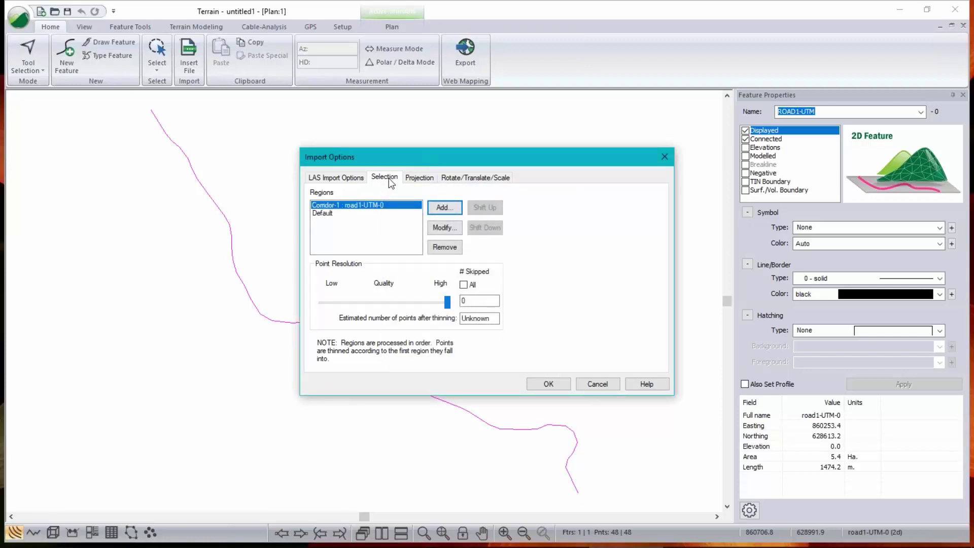
Step: Lower the point resolution of the Default region while keeping the road corridor region at high quality with 0 points skipped
click(332, 215)
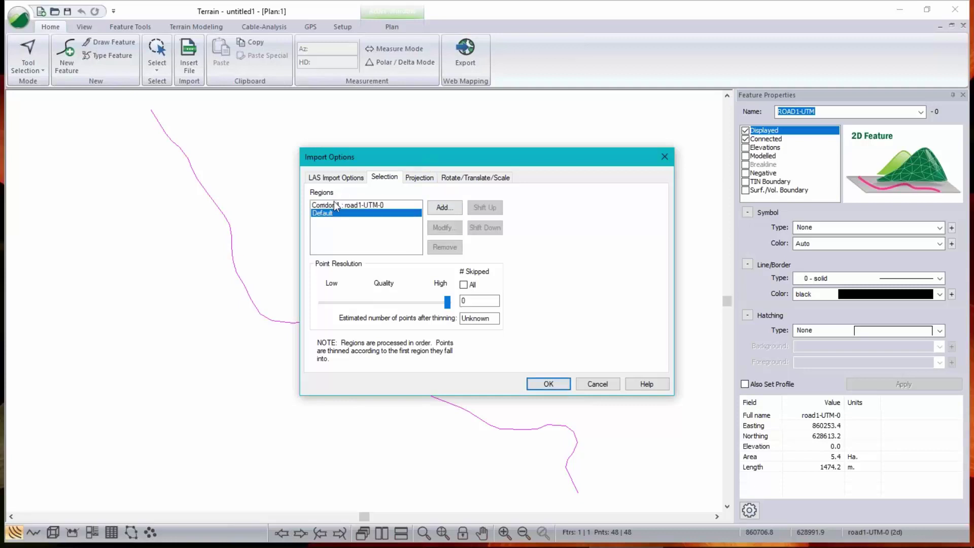
click(336, 206)
click(332, 214)
drag(446, 302, 363, 311)
click(359, 206)
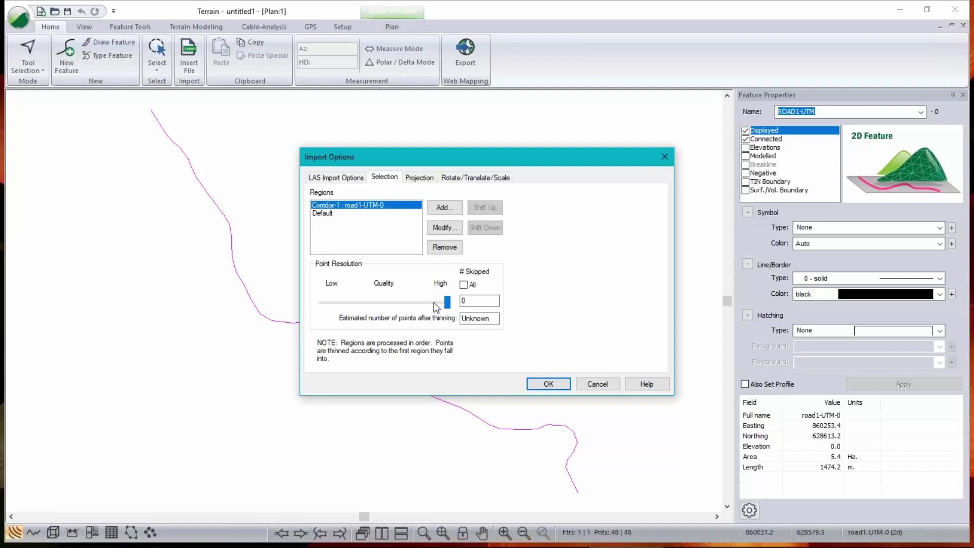
Step: Leave the source projection and units undefined and import the LiDAR points without coordinate conversion
click(417, 178)
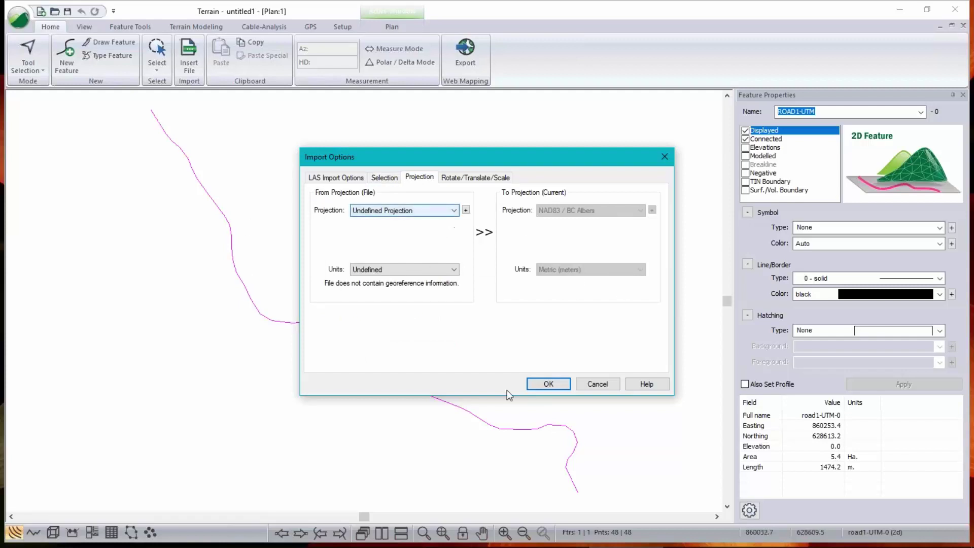
click(548, 383)
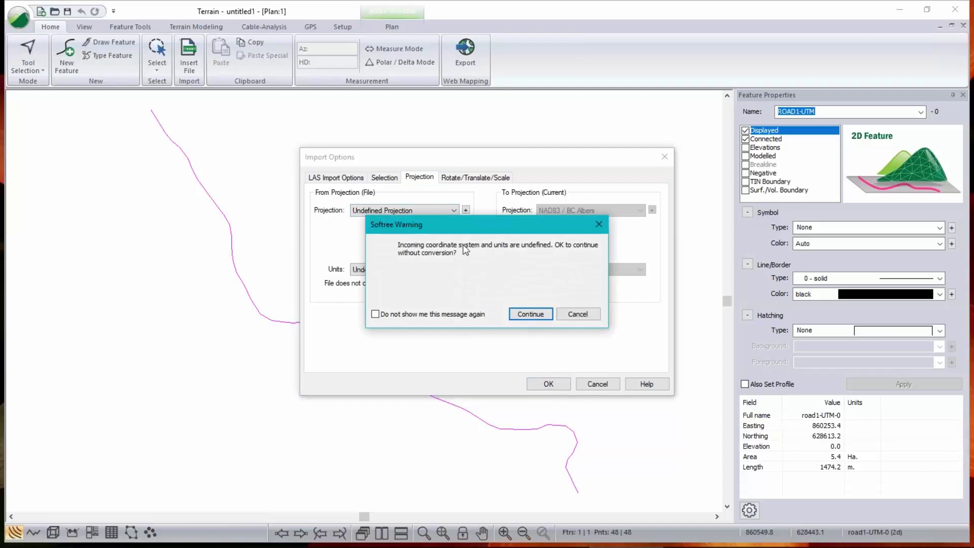
click(530, 314)
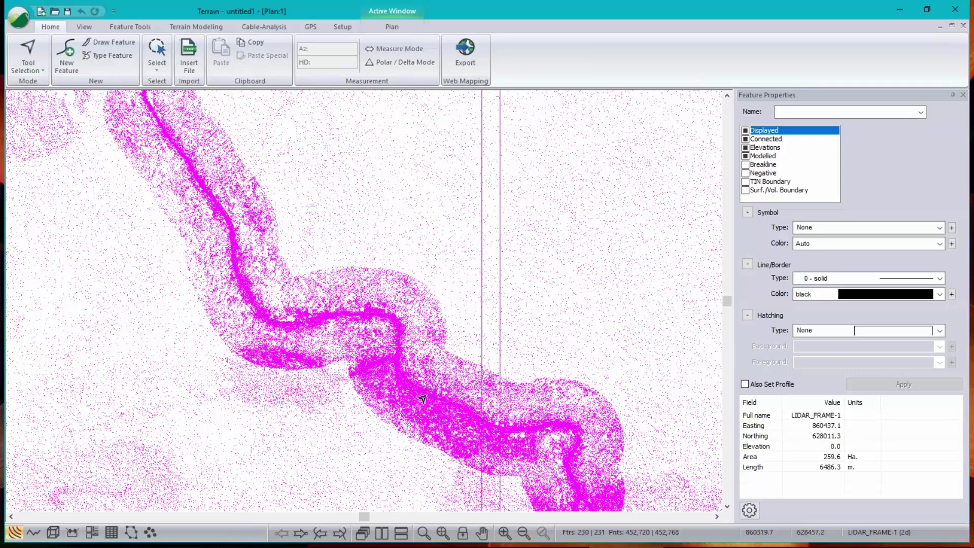
Step: Simplify the surface point data using Basic Grid Simplification (fast) with a sample grid spacing of 2
scroll(423, 399, up, 3)
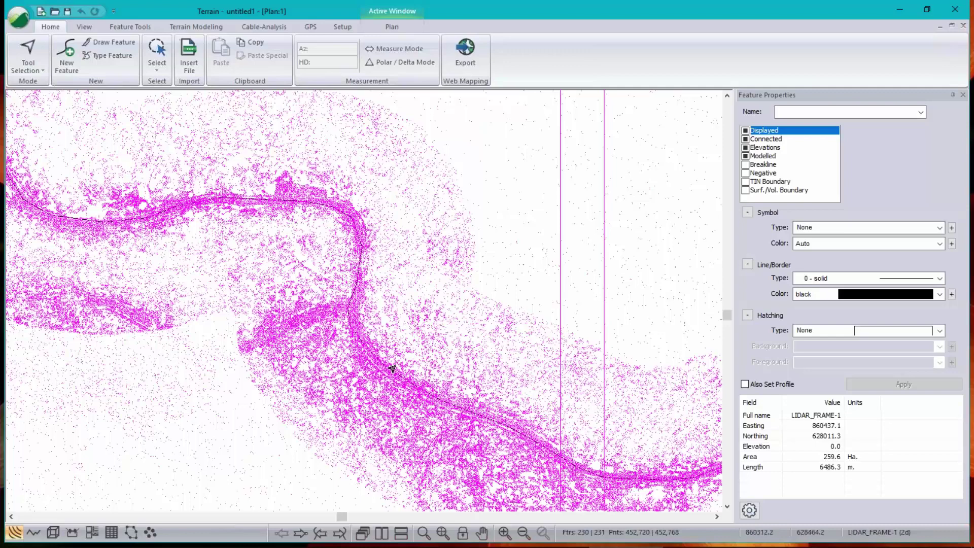
mouse_move(387, 218)
mouse_move(504, 433)
click(185, 32)
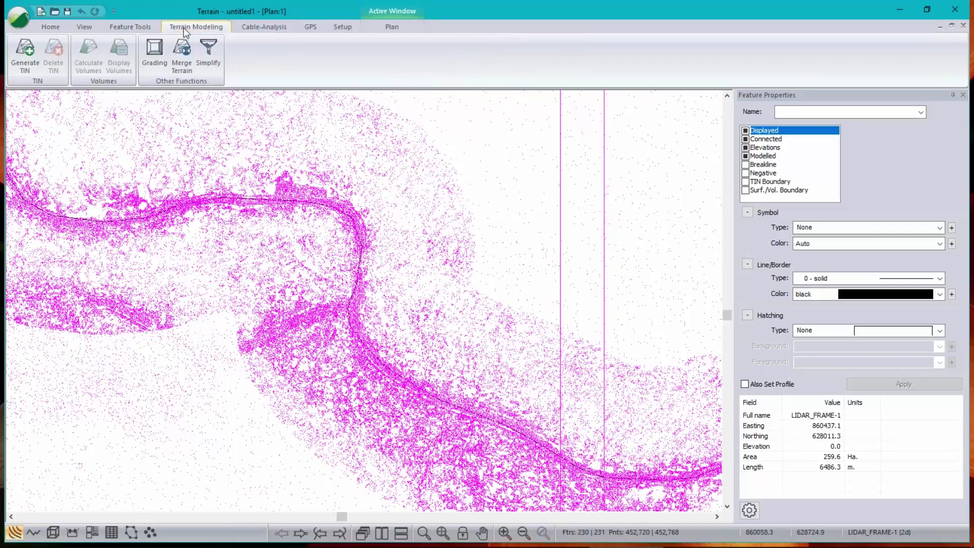
click(211, 50)
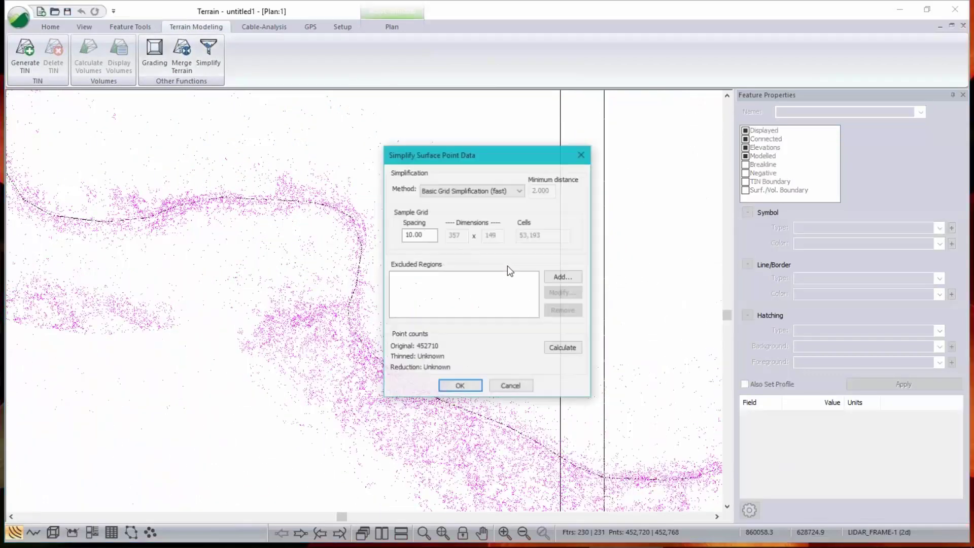
text(2)
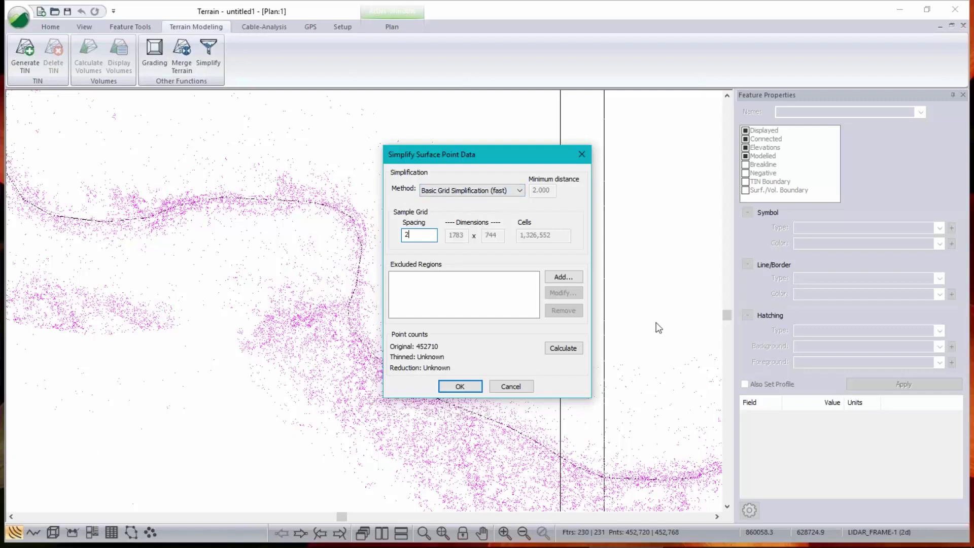
double_click(423, 234)
click(449, 387)
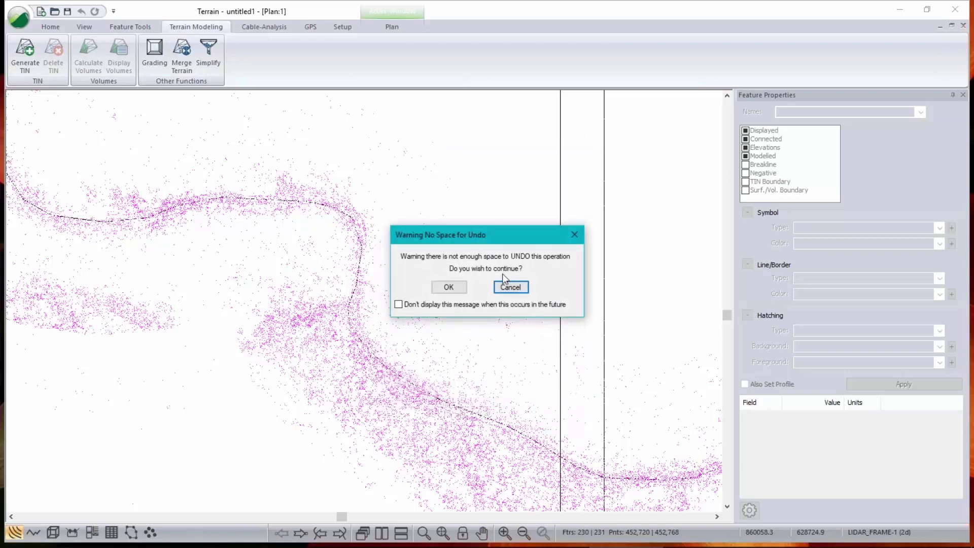
click(448, 286)
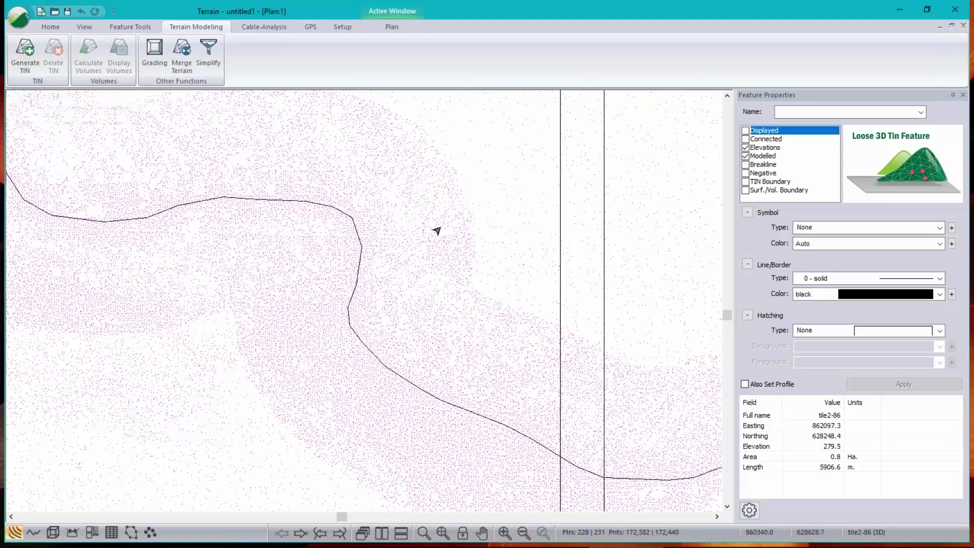
Step: Clear the selection and generate a TIN with a maximum side length of 20 and major contour labeling turned off
click(477, 190)
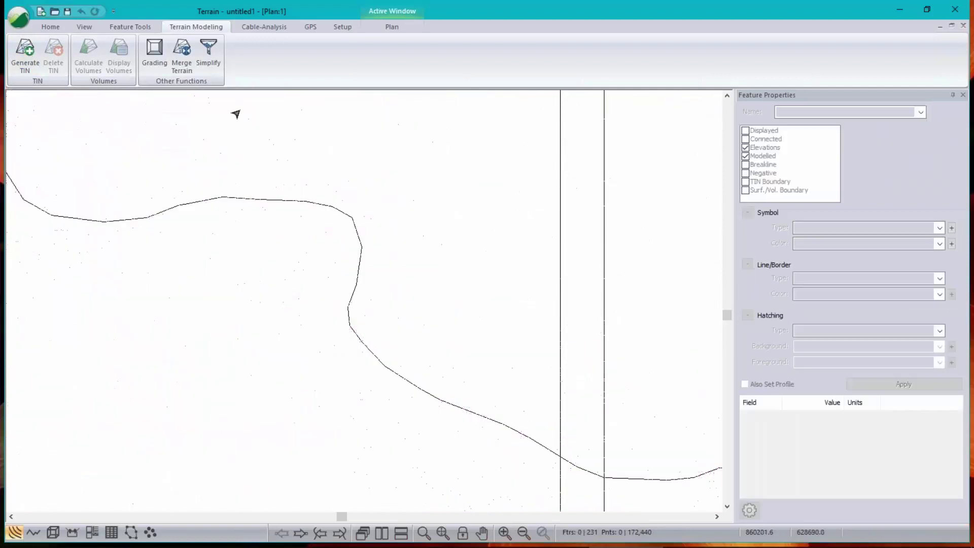
click(25, 56)
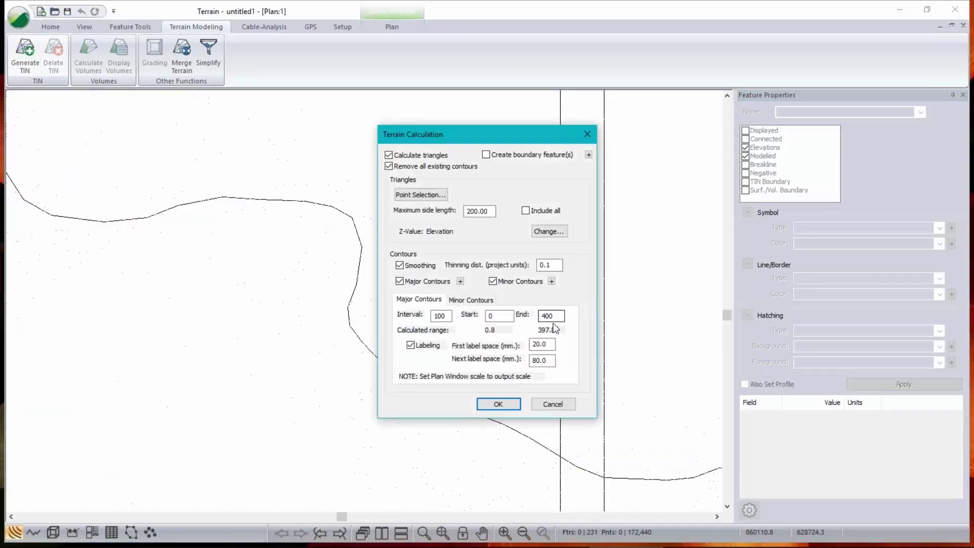
click(471, 299)
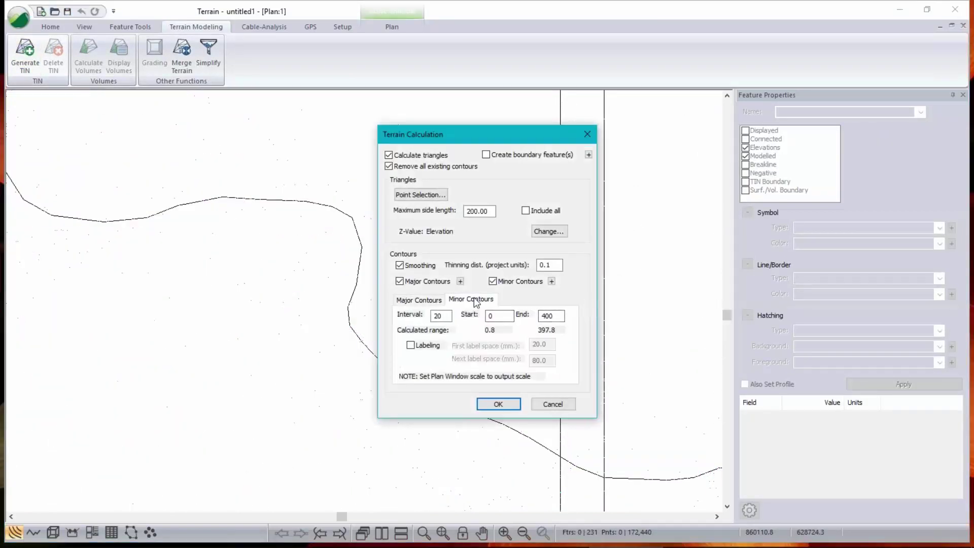
click(439, 301)
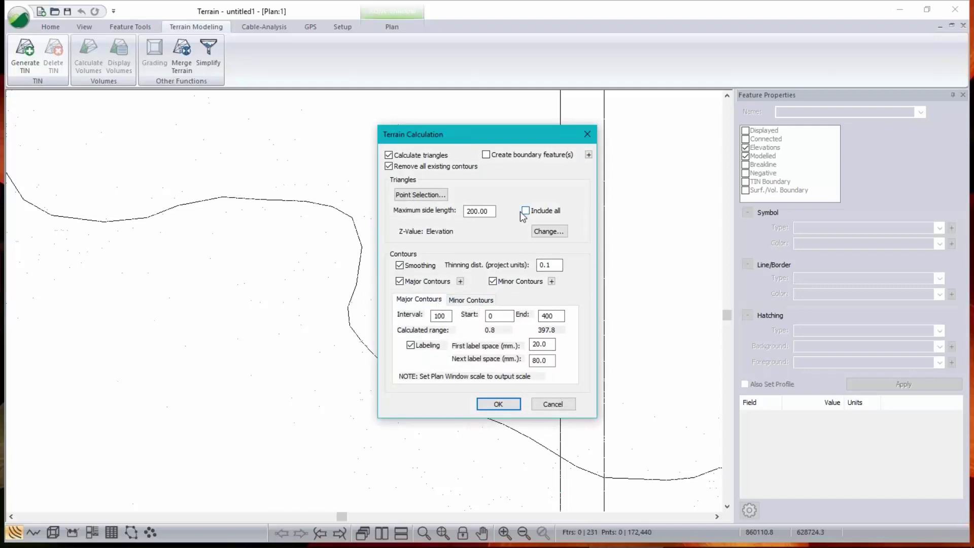
drag(494, 211, 408, 207)
text(20)
click(410, 345)
key(Return)
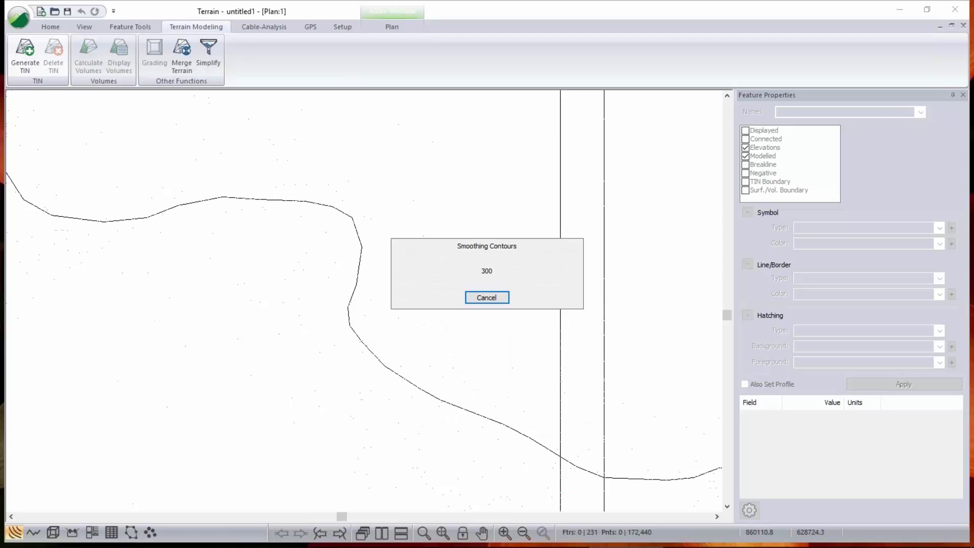
Step: Open profile and 3D views of the surface, and recalculate the TIN triangles with a maximum side length of 50
click(34, 532)
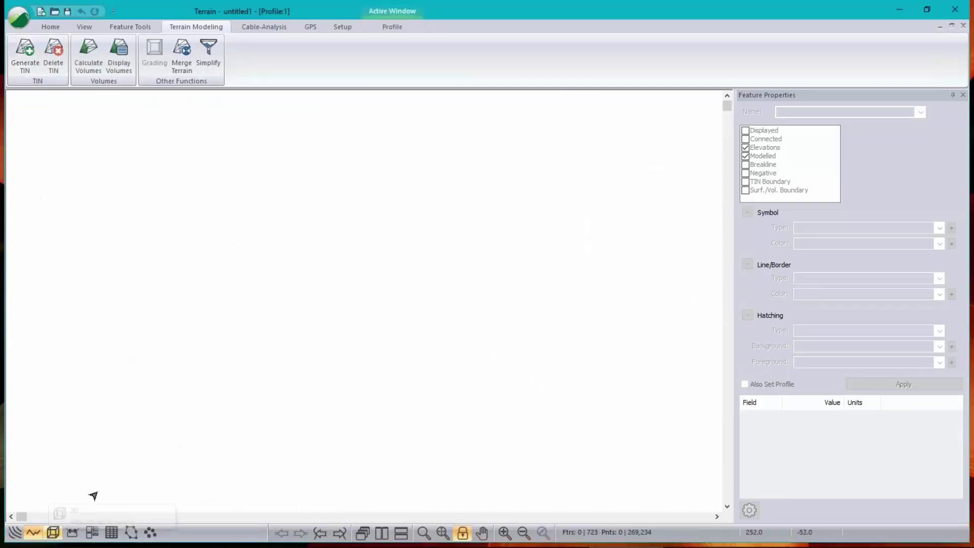
click(53, 532)
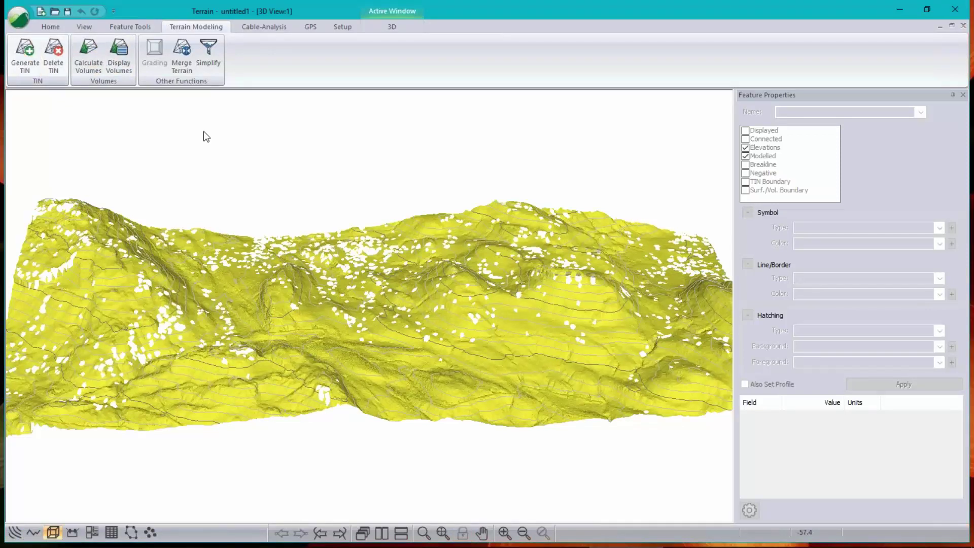
click(401, 155)
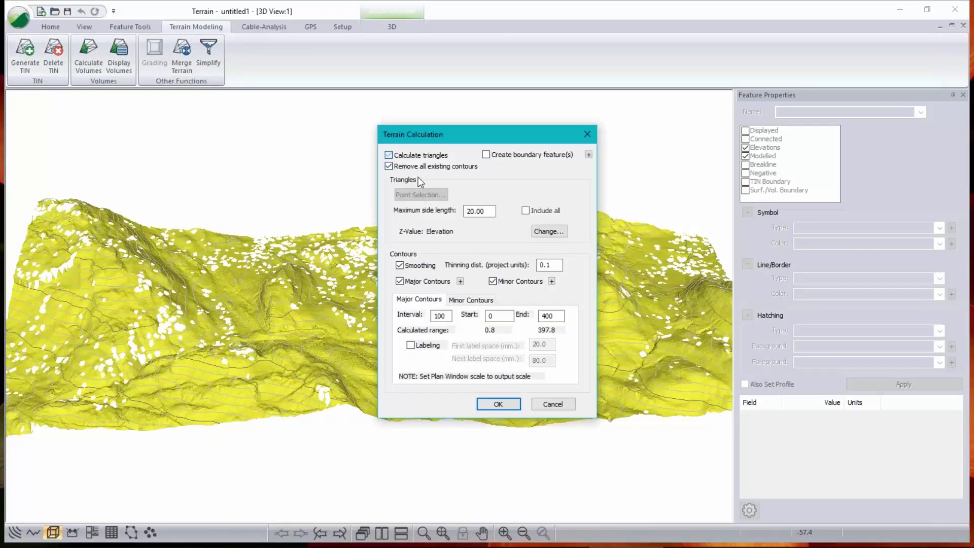
double_click(487, 212)
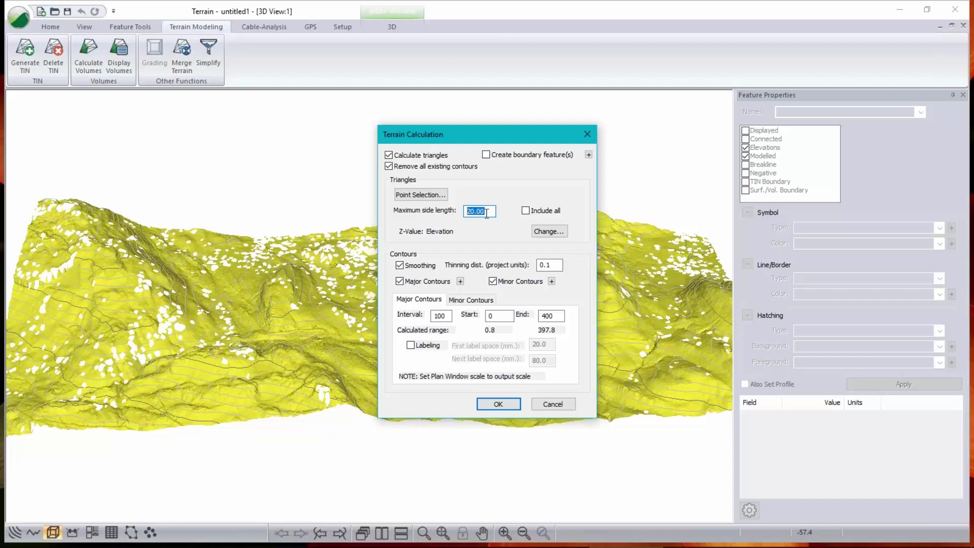
text(50)
click(519, 404)
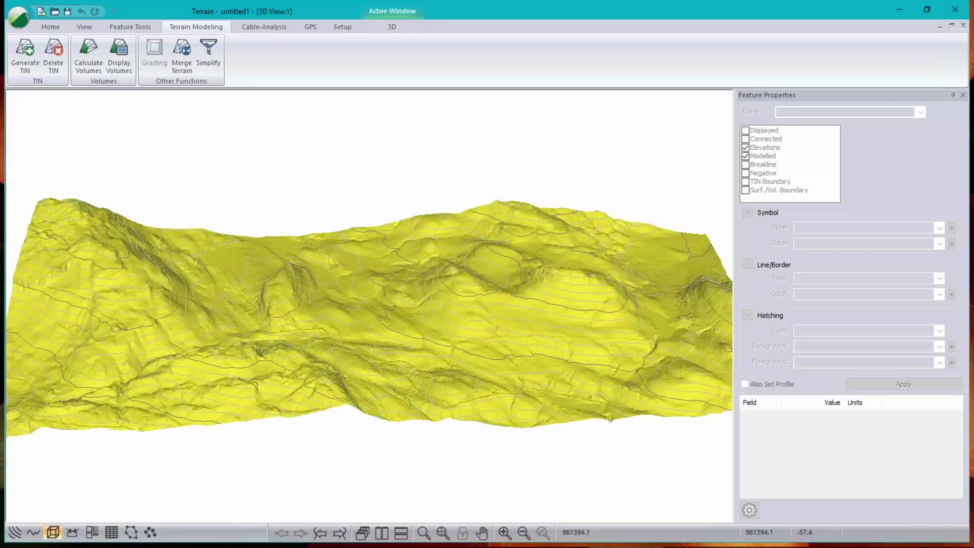
Step: Select the road1-UTM line in the plan view and make it a draped feature by applying the Modelled property
click(14, 532)
click(349, 325)
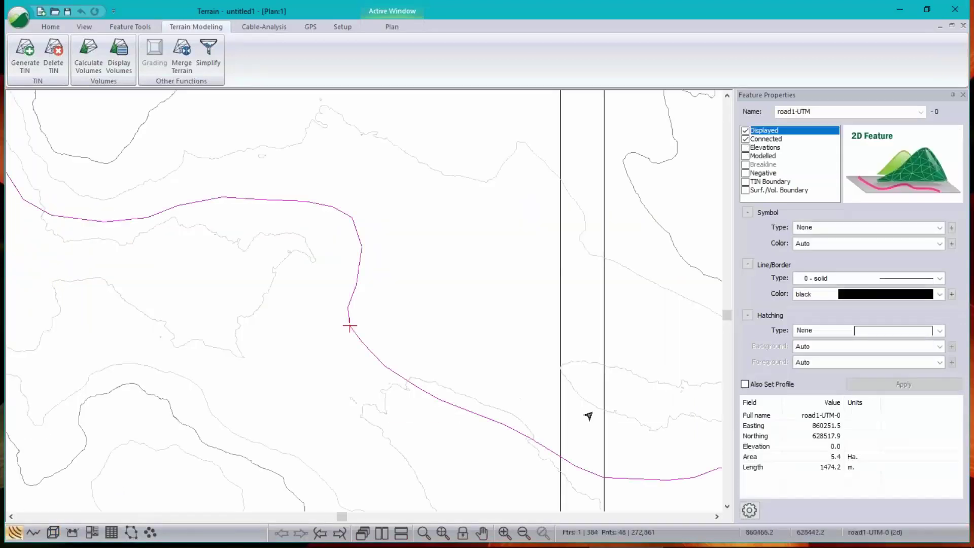
click(748, 156)
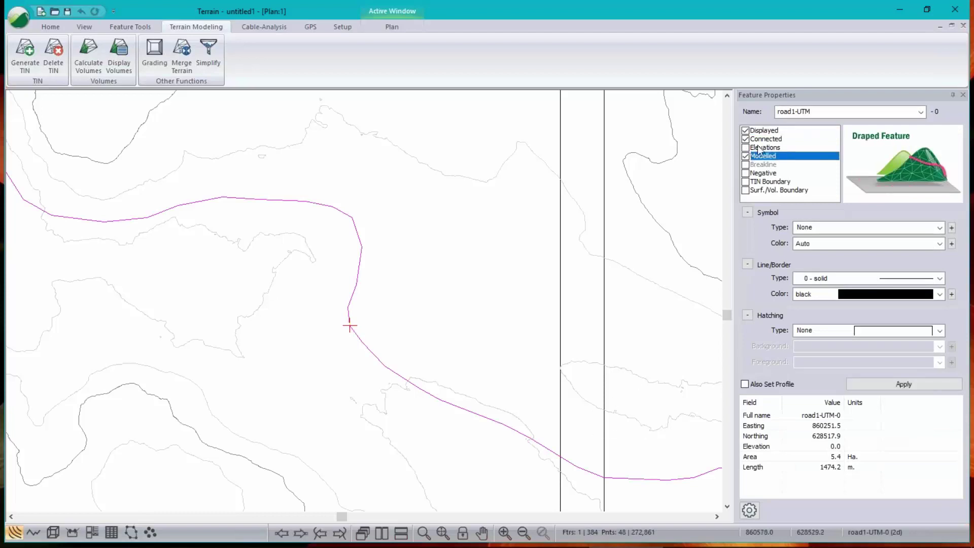
click(912, 383)
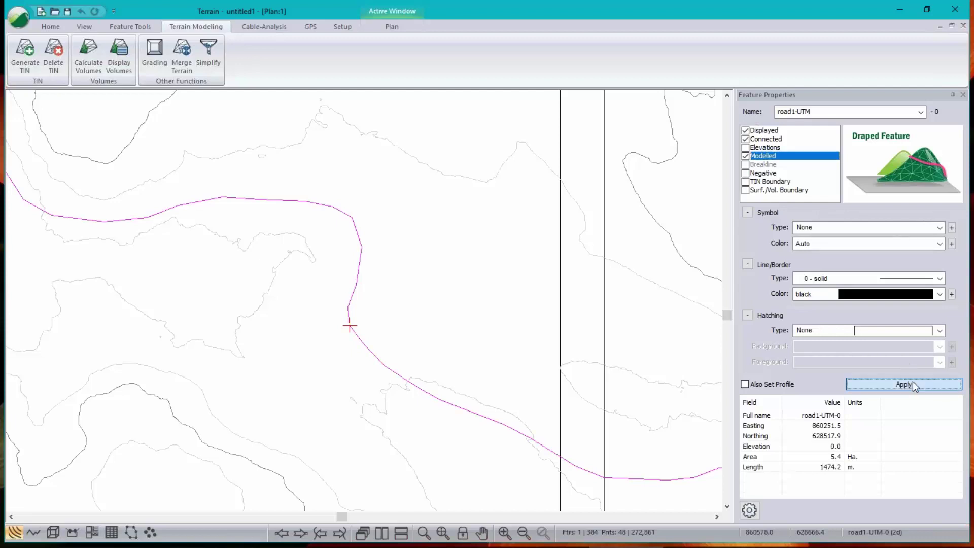
Step: Close the profile window and tile the plan and 3D views side by side, showing the whole road in plan
click(381, 532)
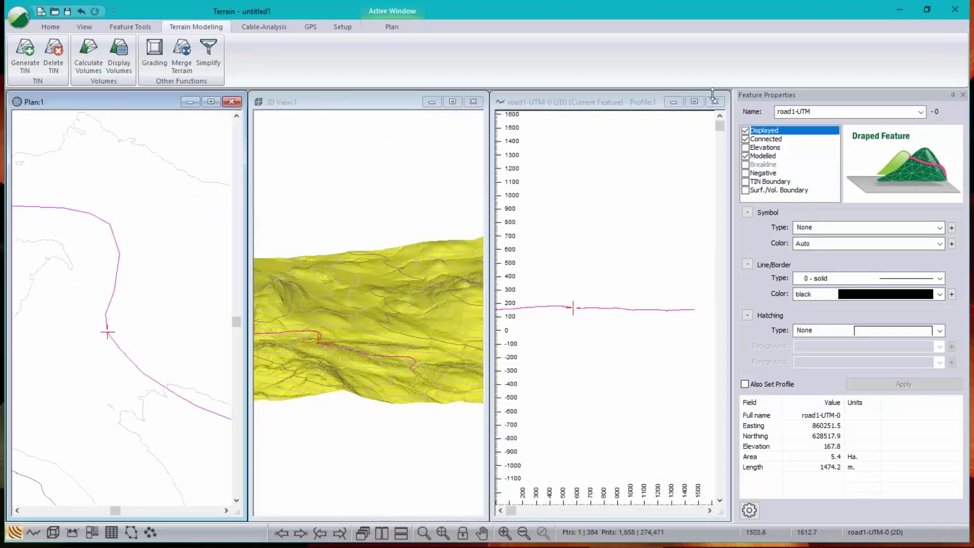
click(716, 102)
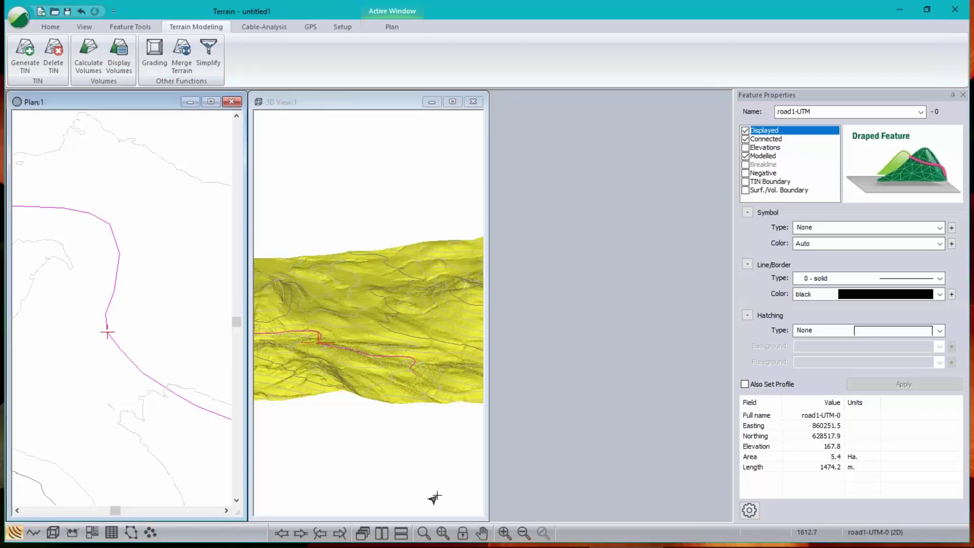
click(382, 532)
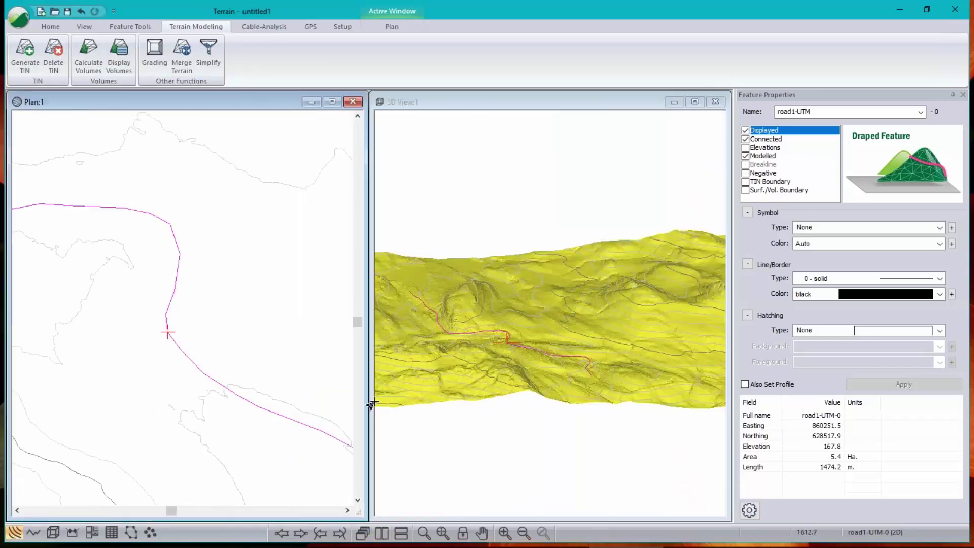
scroll(156, 337, up, 5)
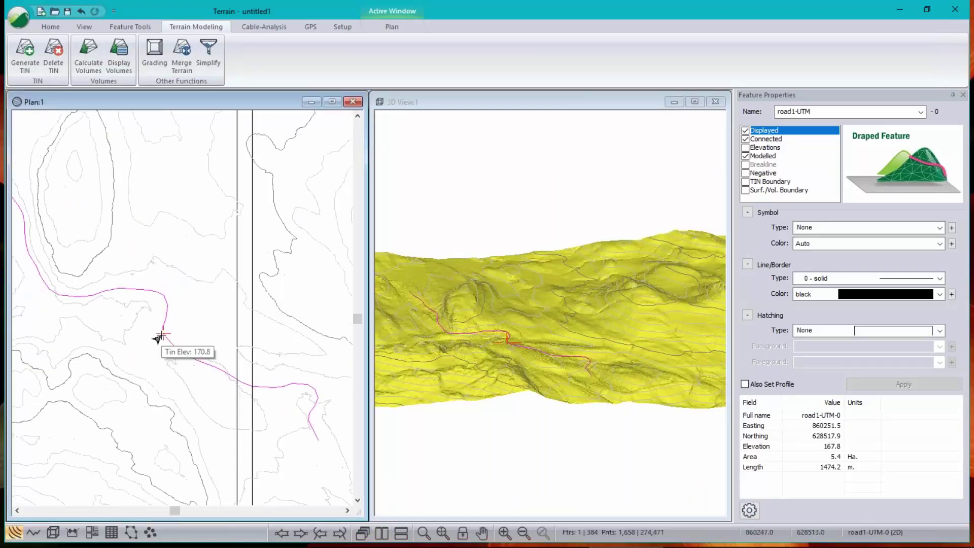
scroll(157, 344, down, 1)
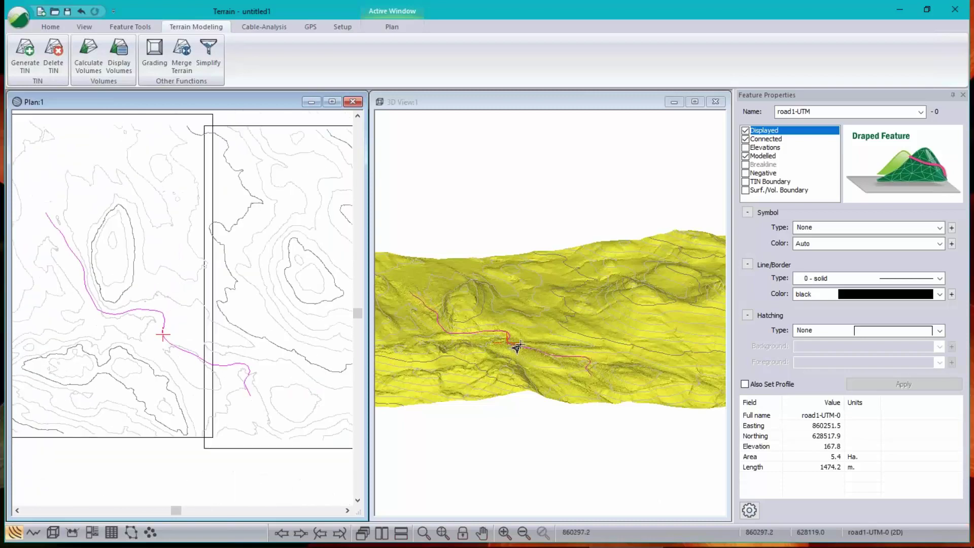
Step: Examine the draped road up close on the TIN surface in the 3D view, around its sharp bend
scroll(520, 353, up, 5)
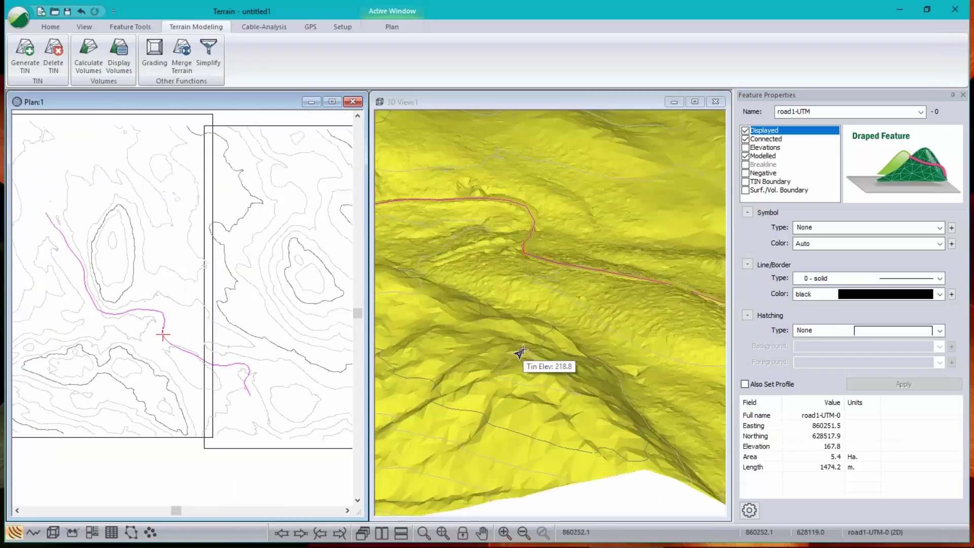
click(571, 297)
drag(572, 298, 513, 344)
scroll(512, 344, up, 3)
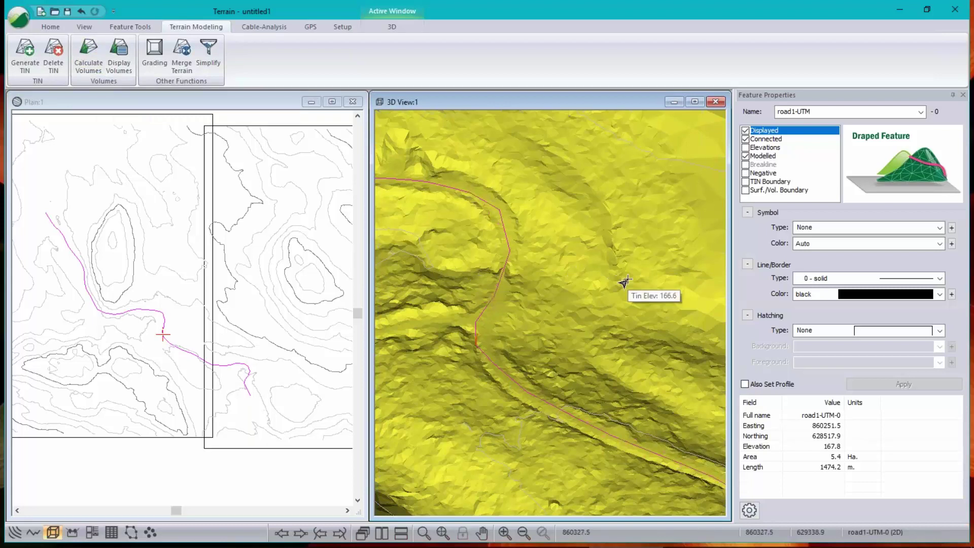
Step: Set up an Arcview Shape export of the terrain named demo, review its export options, and cancel without exporting
click(20, 18)
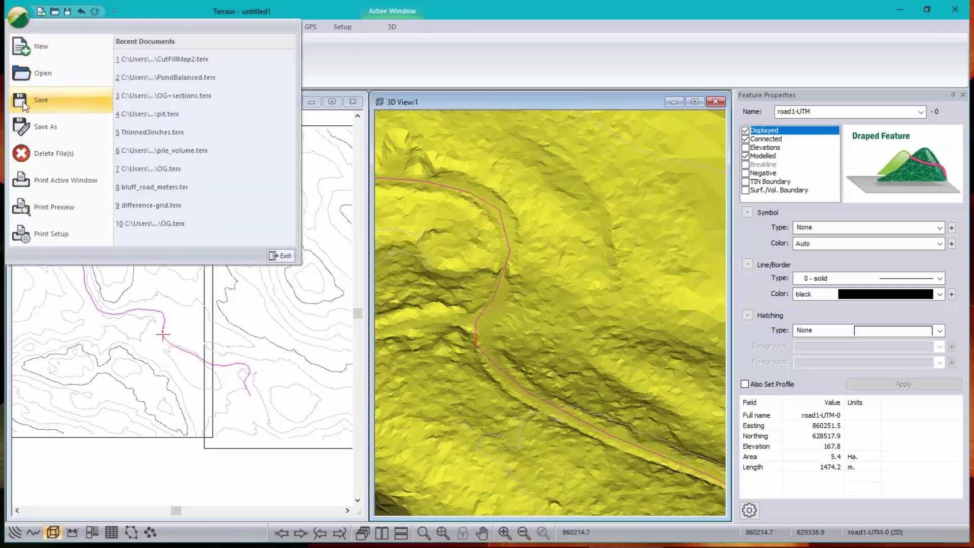
click(32, 121)
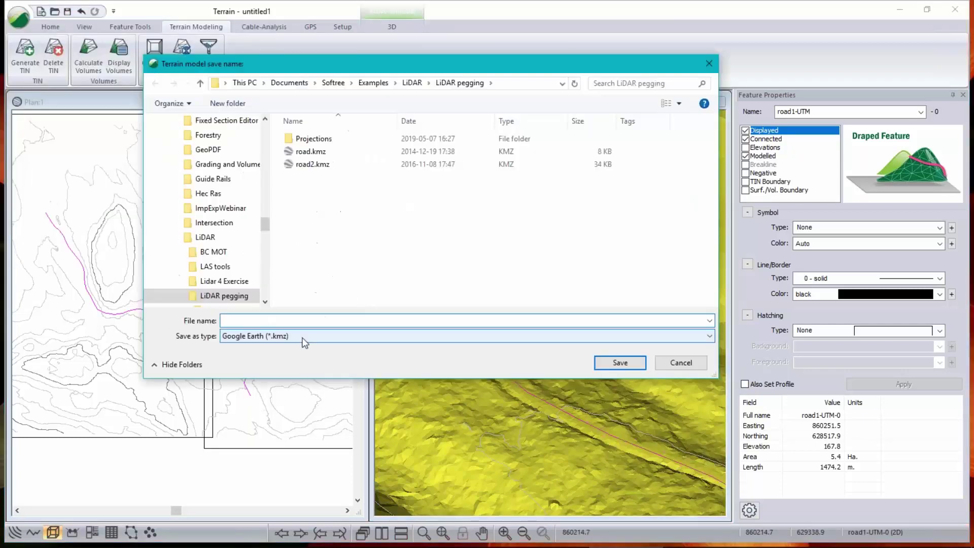
click(259, 336)
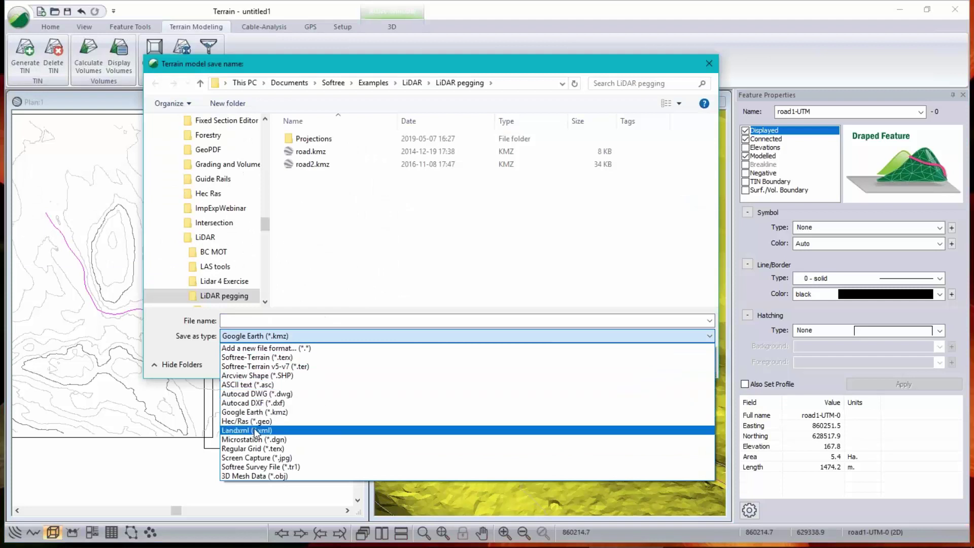
click(250, 376)
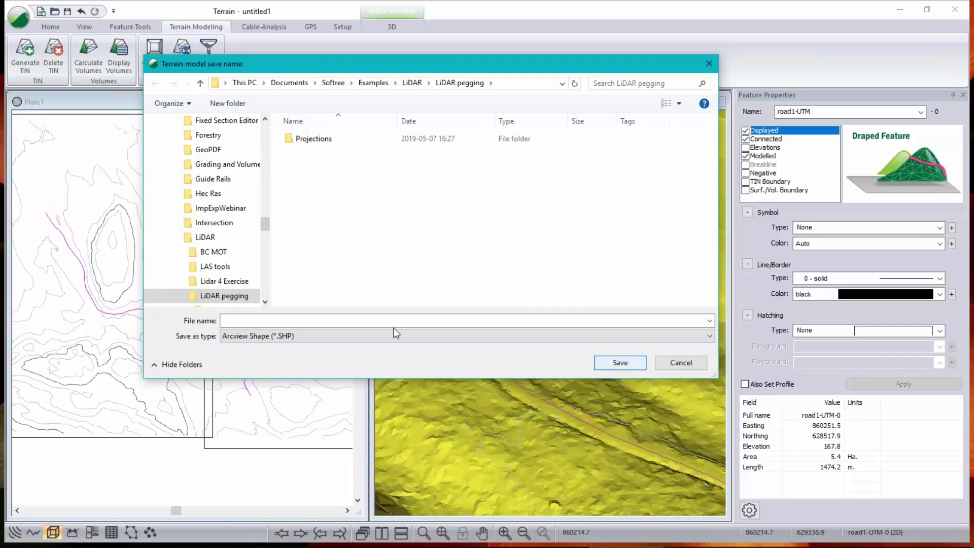
click(278, 320)
text(demo)
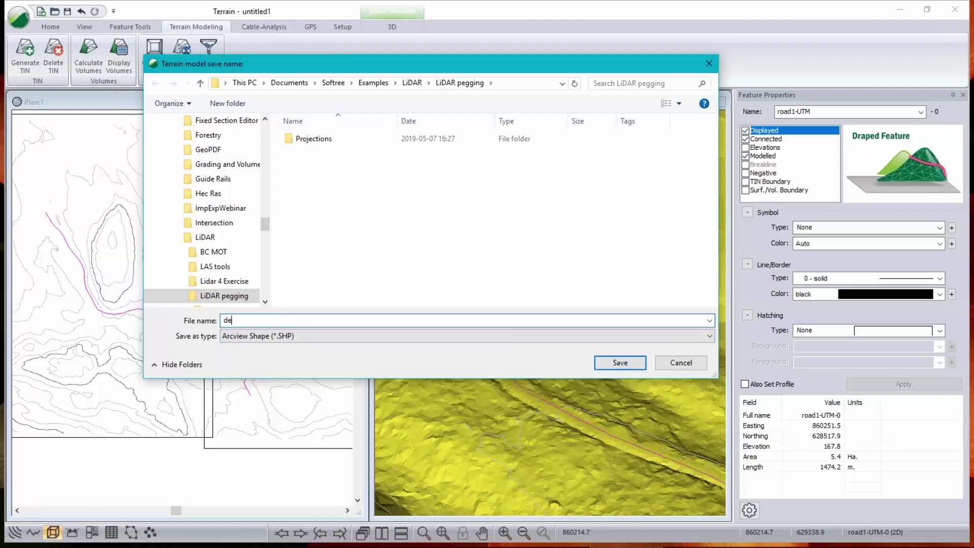
click(631, 363)
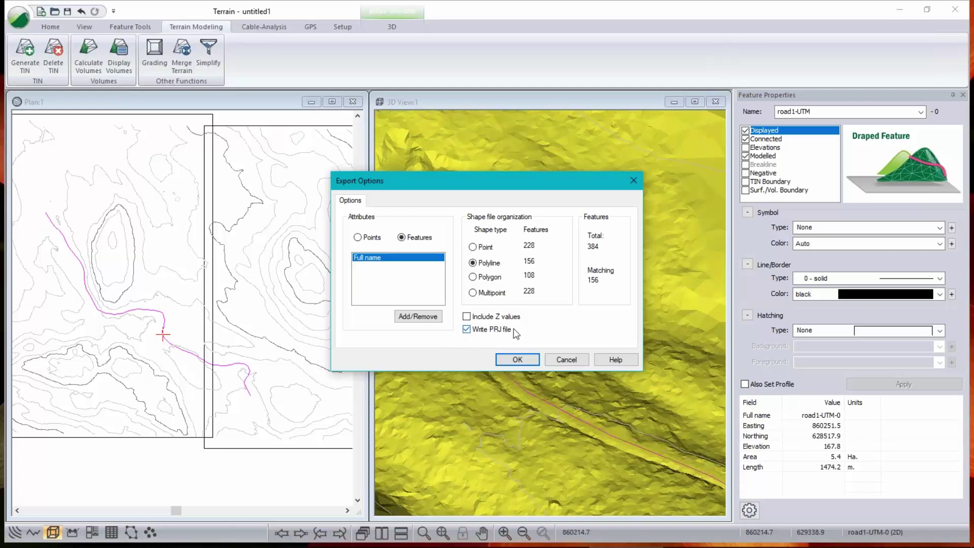
click(565, 359)
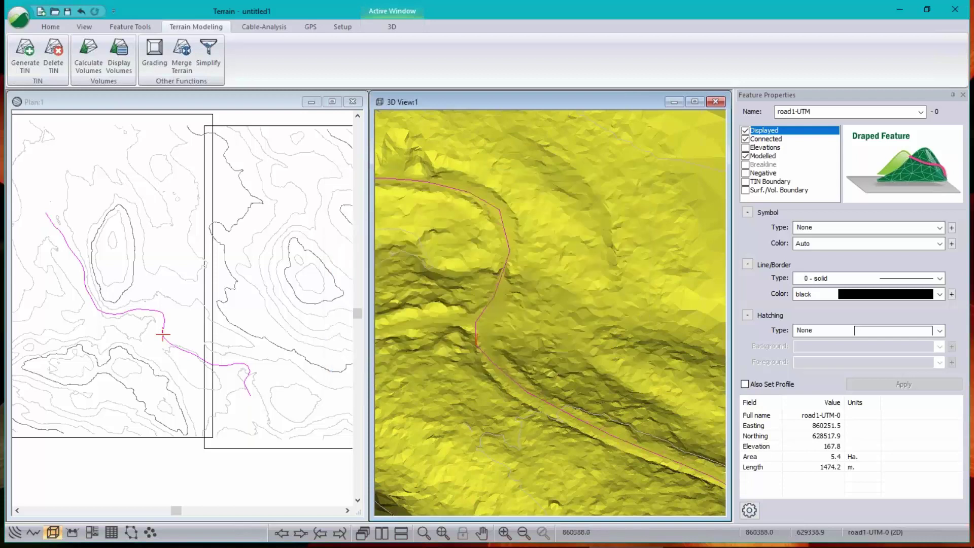
mouse_move(812, 539)
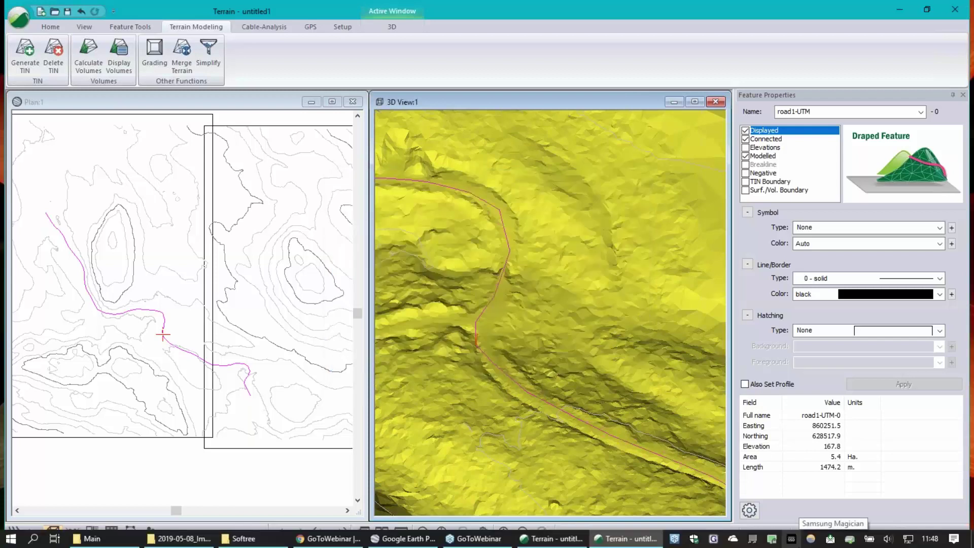